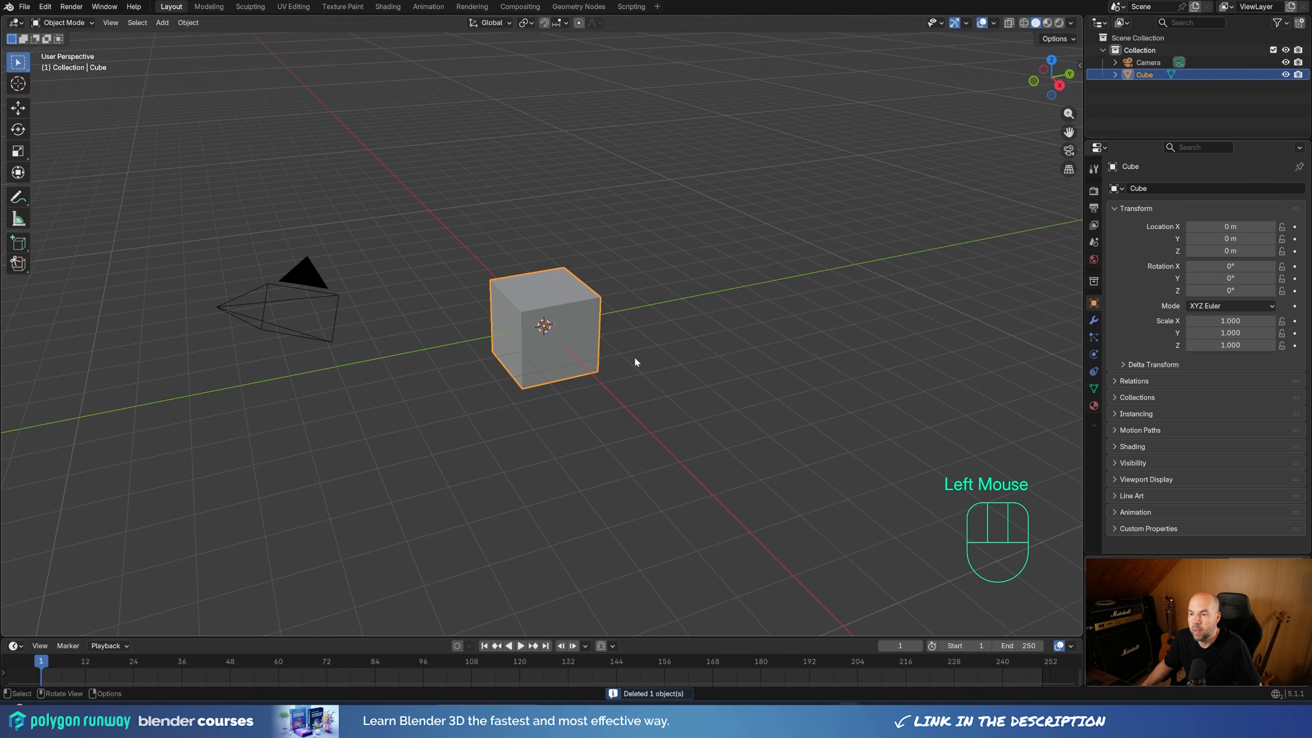
# Stretch the cube's mesh about 3.4 times along Y and scale it uniformly to about 0.59
pyautogui.press('Tab')
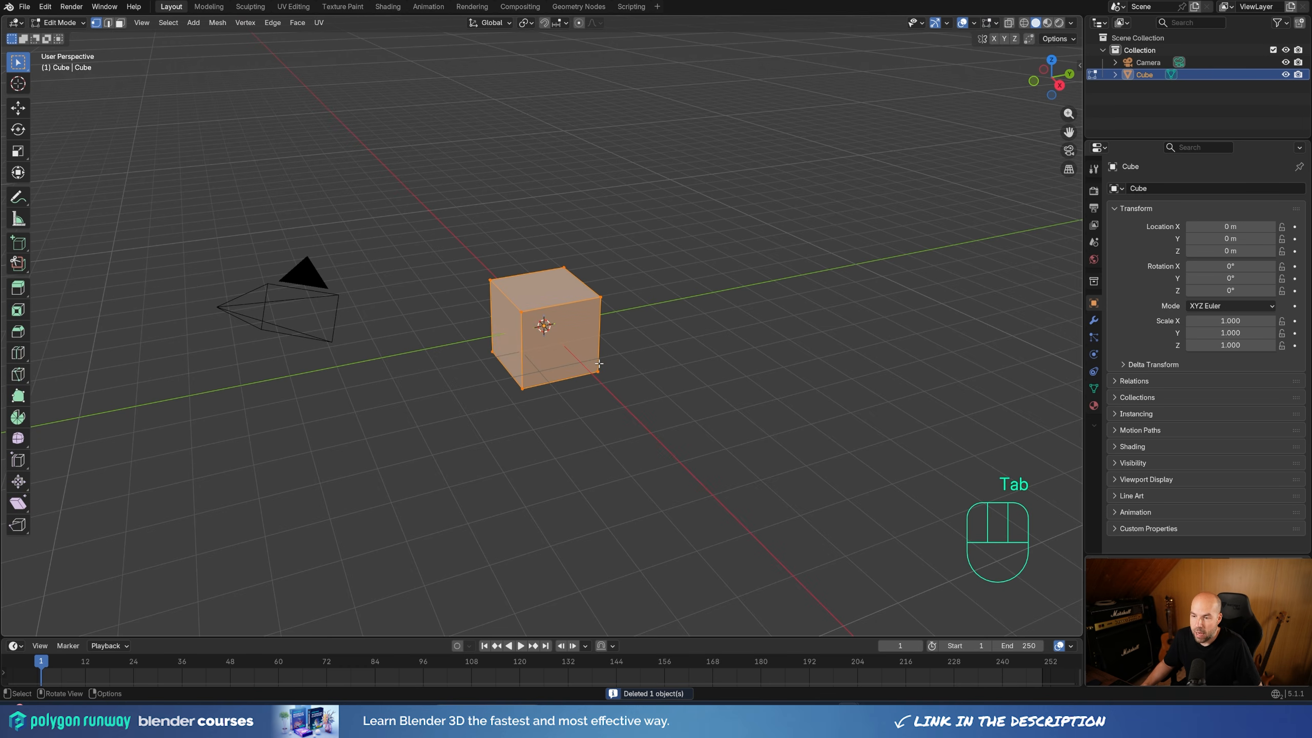
pyautogui.press('s')
pyautogui.press('y')
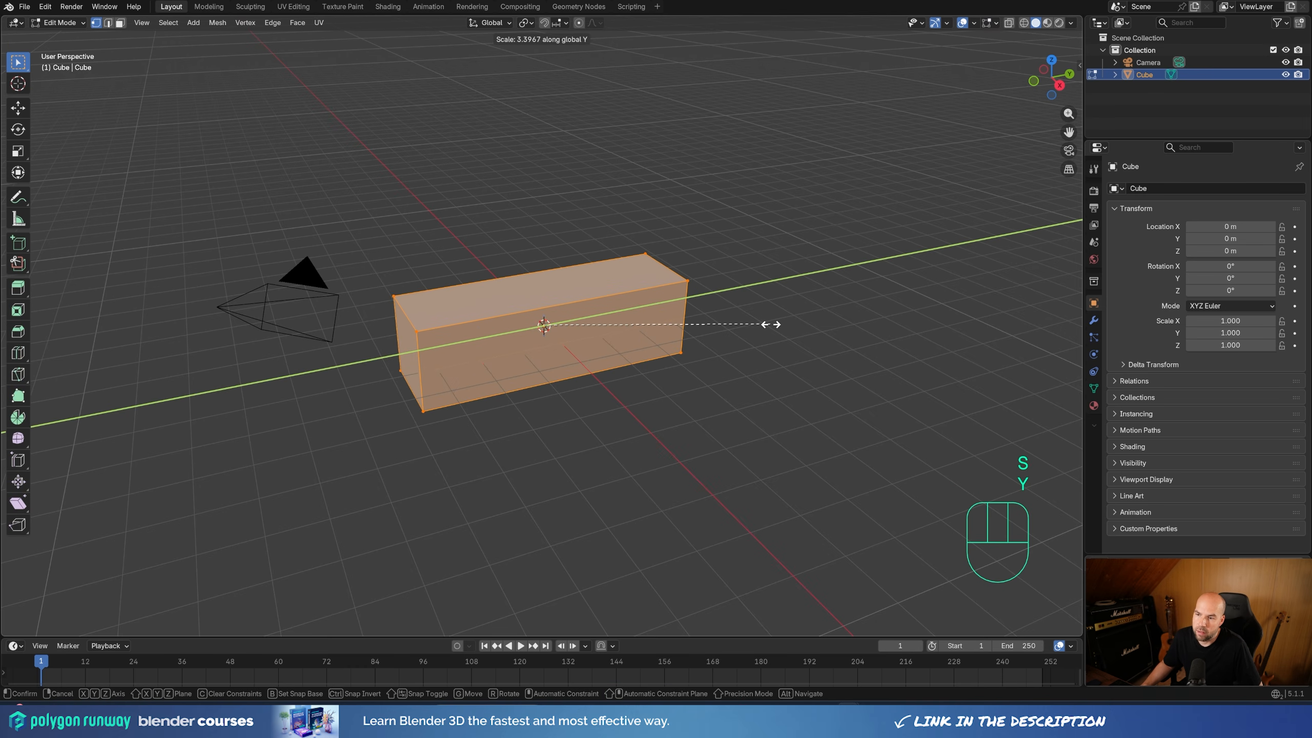
pyautogui.click(770, 324)
pyautogui.press('s')
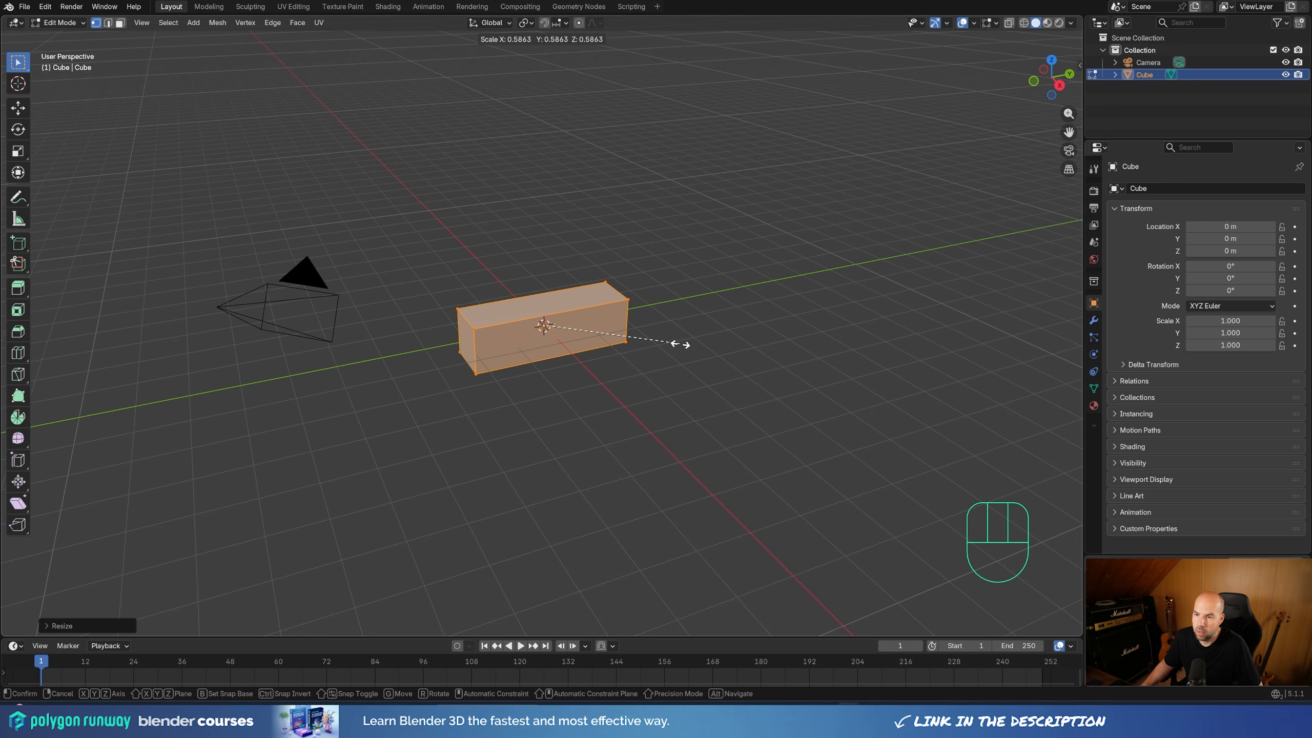
pyautogui.click(679, 344)
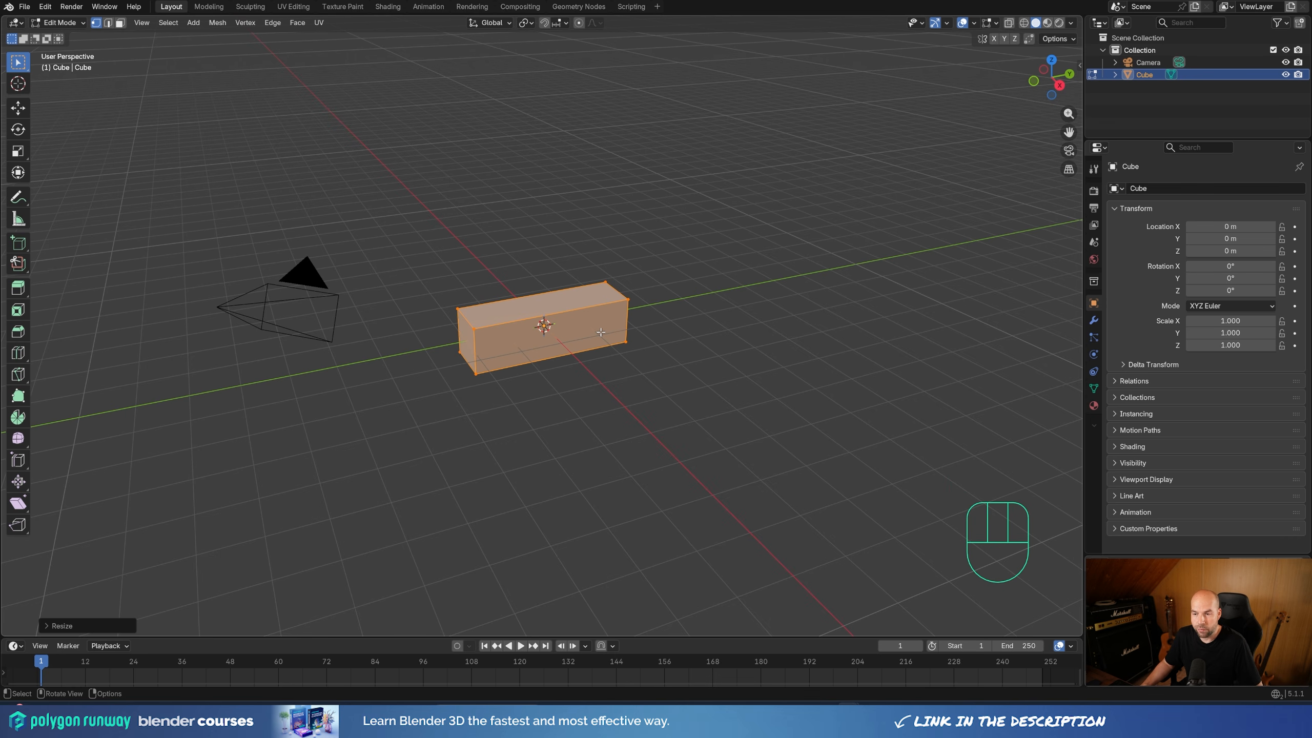
# Lengthen the box mesh by a further factor of about 1.48 along Y
pyautogui.press('s')
pyautogui.press('y')
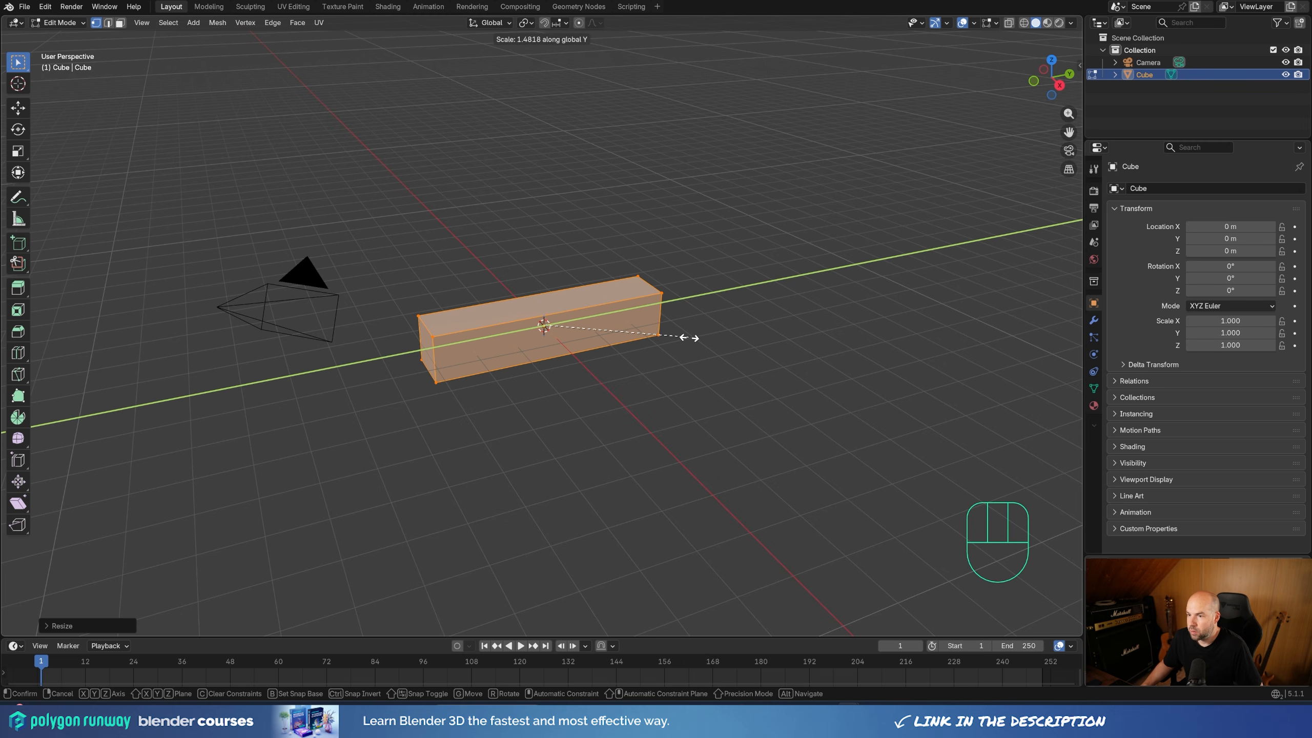
pyautogui.click(691, 338)
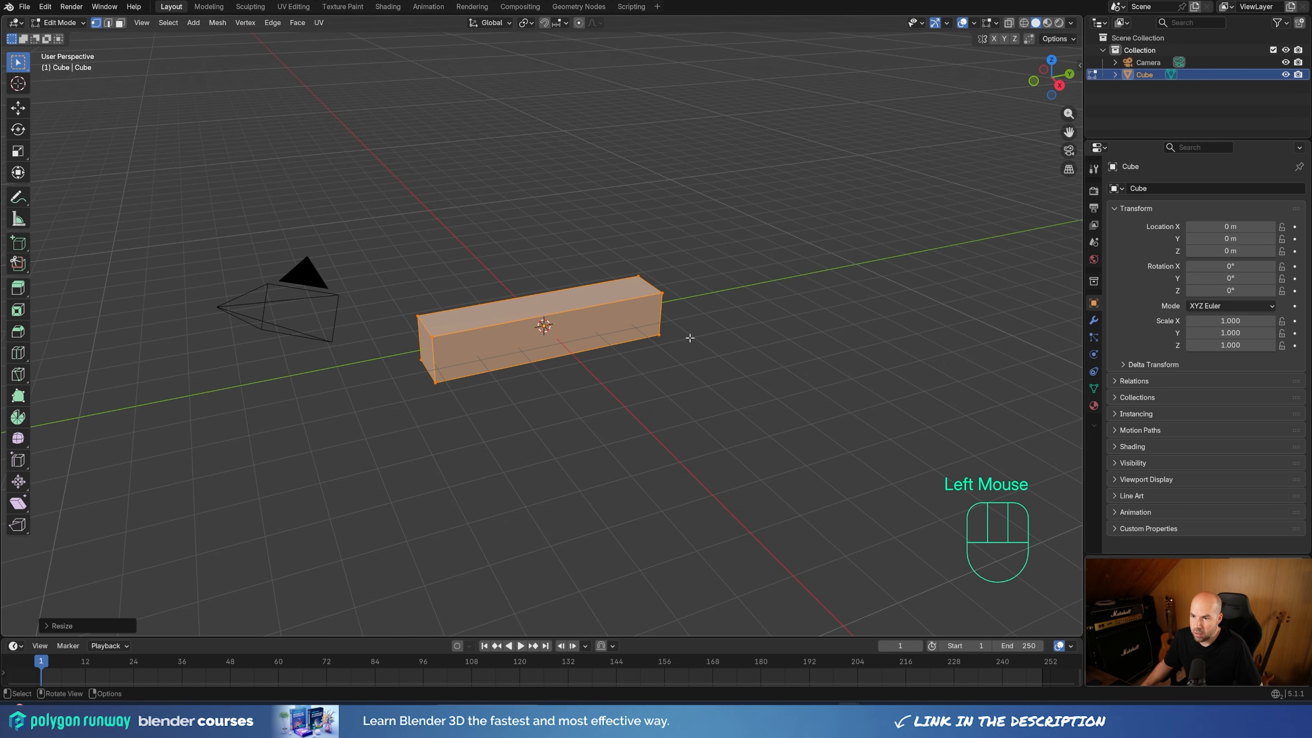
# Add a single centred loop cut running lengthwise through the box
pyautogui.moveTo(547, 369); pyautogui.dragTo(630, 372, button='middle')
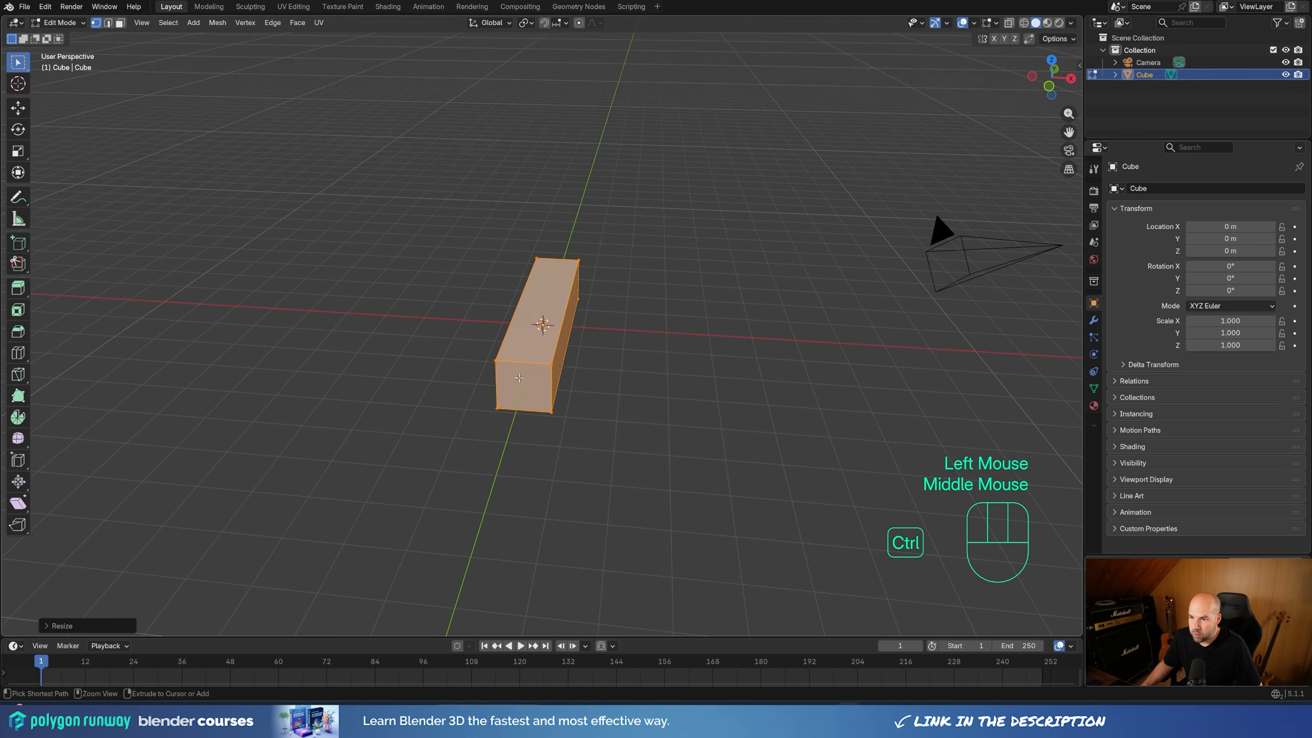
pyautogui.hotkey('ctrl', 'r')
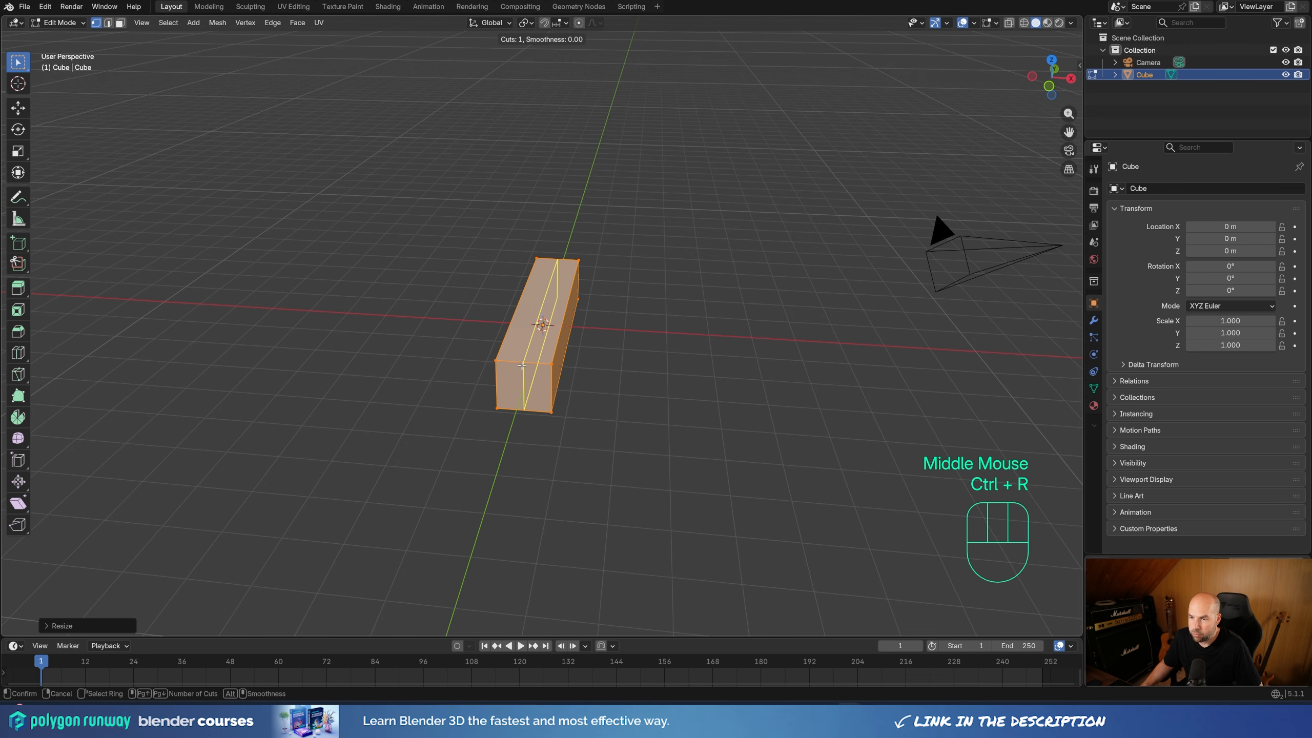
pyautogui.scroll(-6, 522, 366)
pyautogui.scroll(2, 522, 366)
pyautogui.scroll(-3, 522, 365)
pyautogui.scroll(1, 521, 365)
pyautogui.scroll(-1, 521, 365)
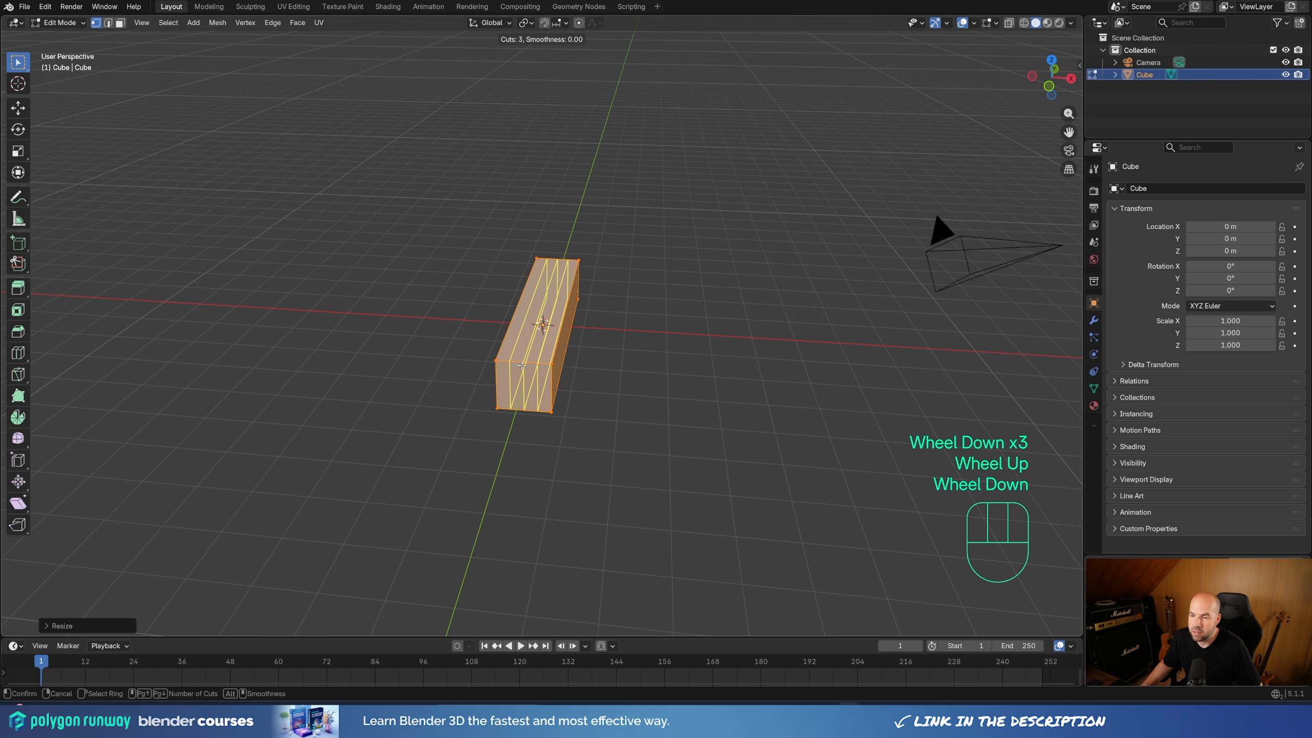
pyautogui.scroll(-1, 521, 365)
pyautogui.click(522, 365)
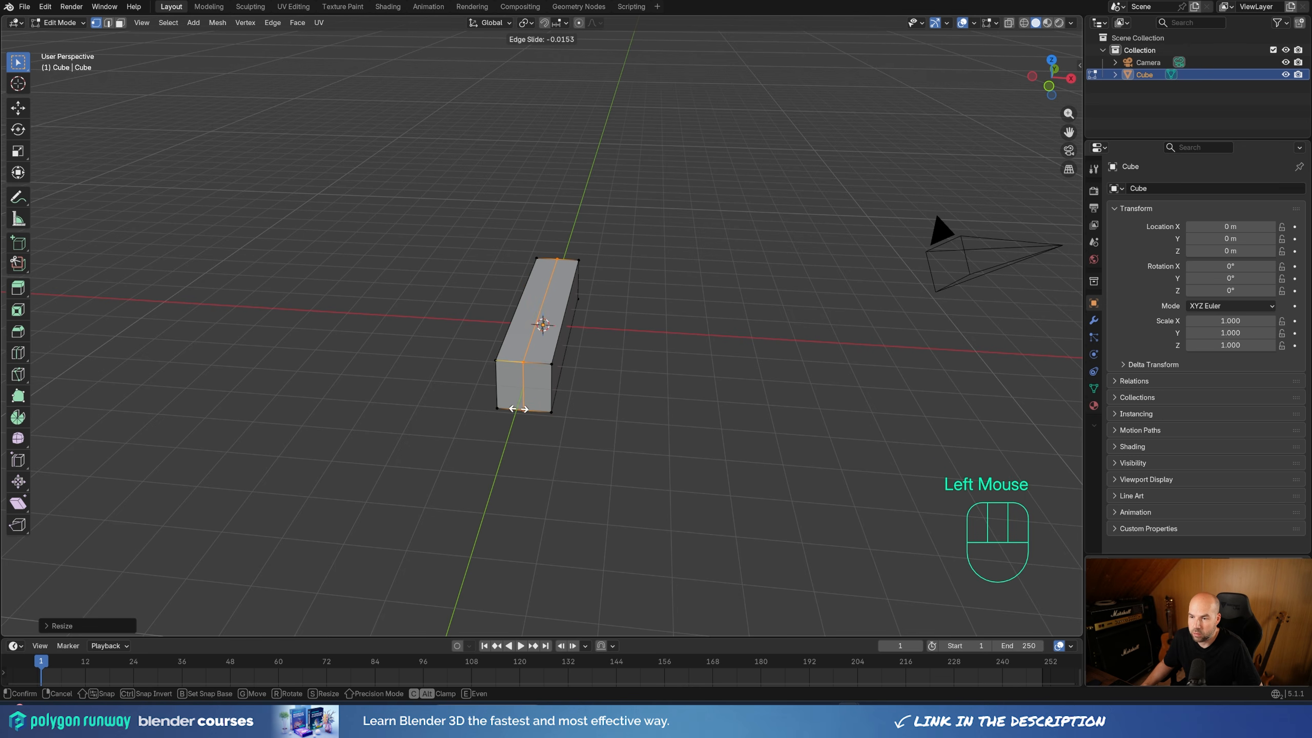
pyautogui.rightClick(519, 403)
# Delete the vertices of the box's negative-X half, including the hidden ones, with see-through selection
pyautogui.moveTo(489, 346); pyautogui.dragTo(514, 318, button='middle')
pyautogui.click(433, 240)
pyautogui.moveTo(421, 202); pyautogui.dragTo(528, 503)
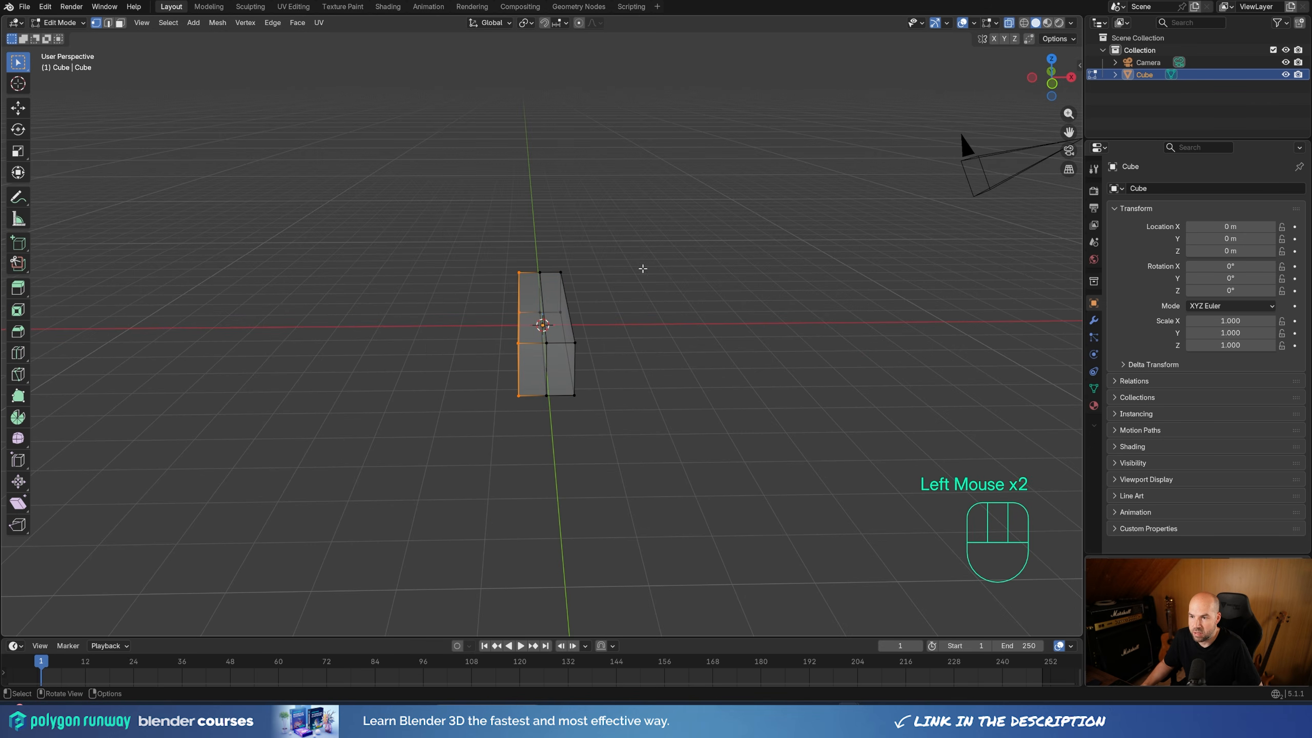
pyautogui.press('x')
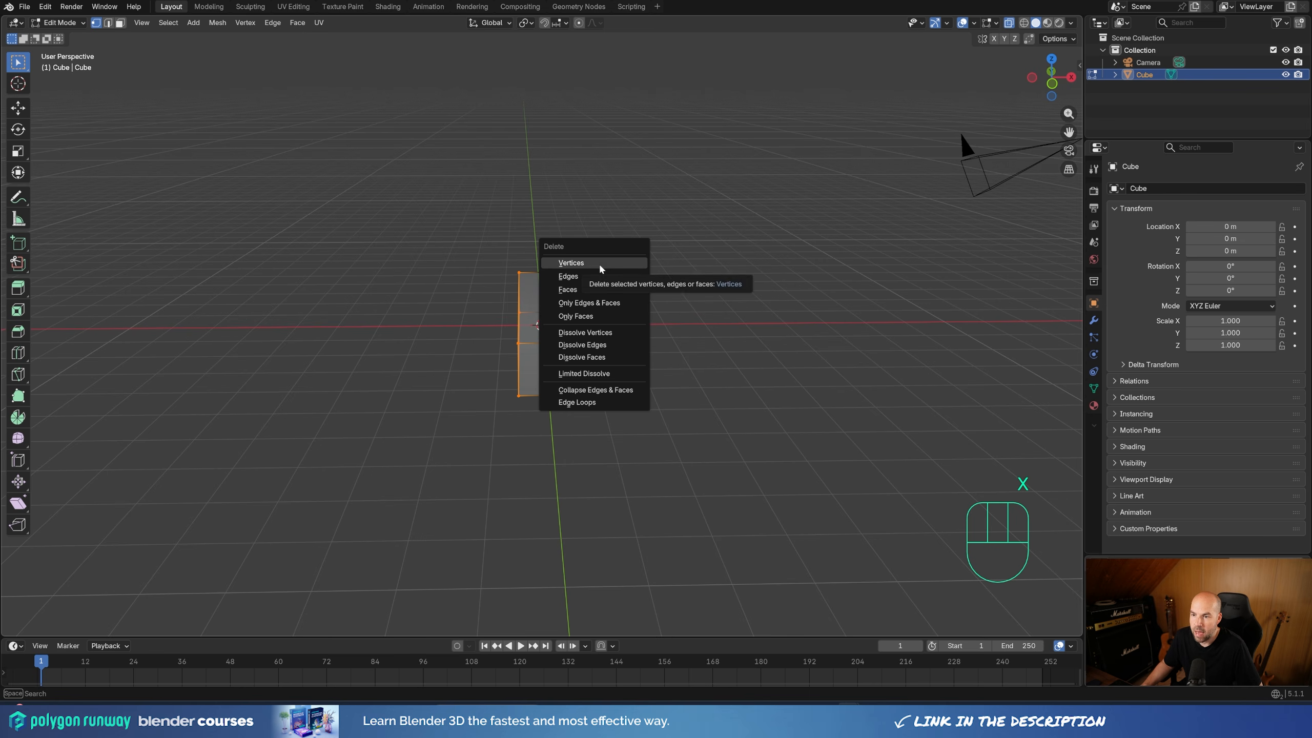
pyautogui.click(599, 265)
# Add a Mirror modifier on the X axis to the half box and enable Clipping
pyautogui.click(1094, 320)
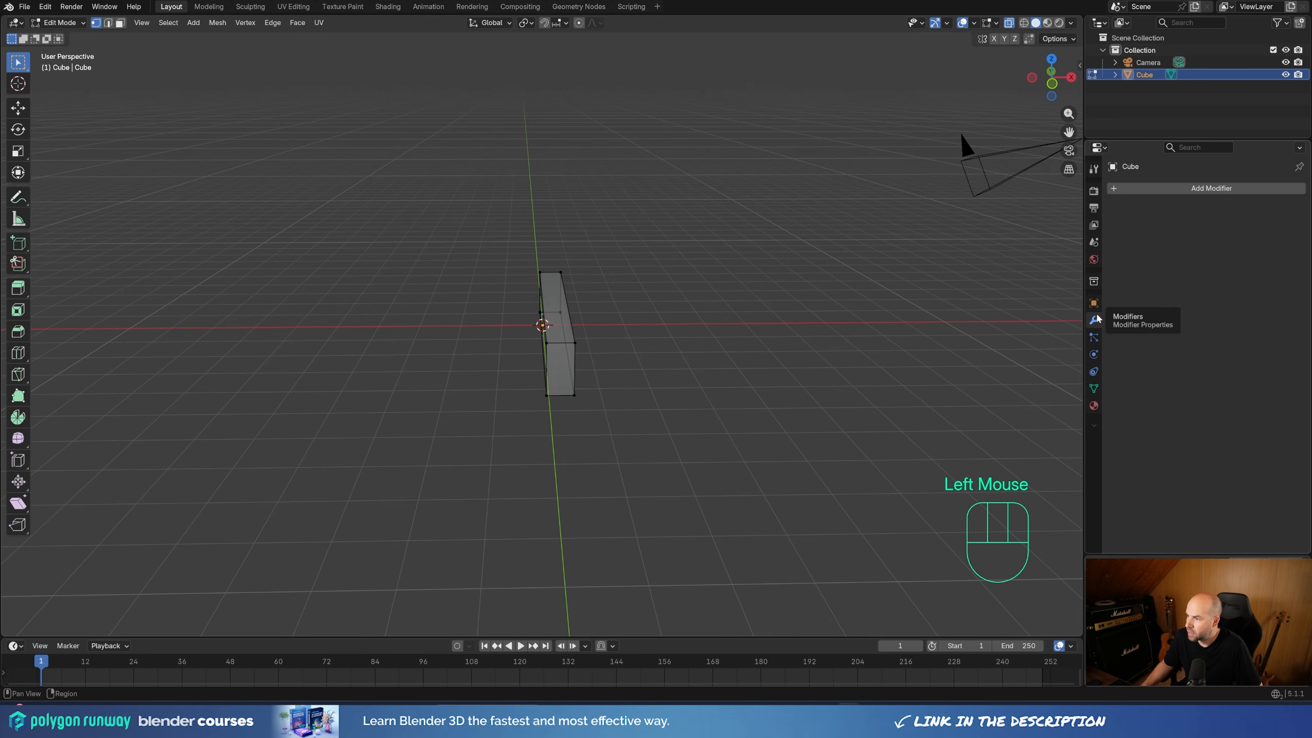
pyautogui.click(1094, 319)
pyautogui.click(1163, 189)
pyautogui.moveTo(1165, 213)
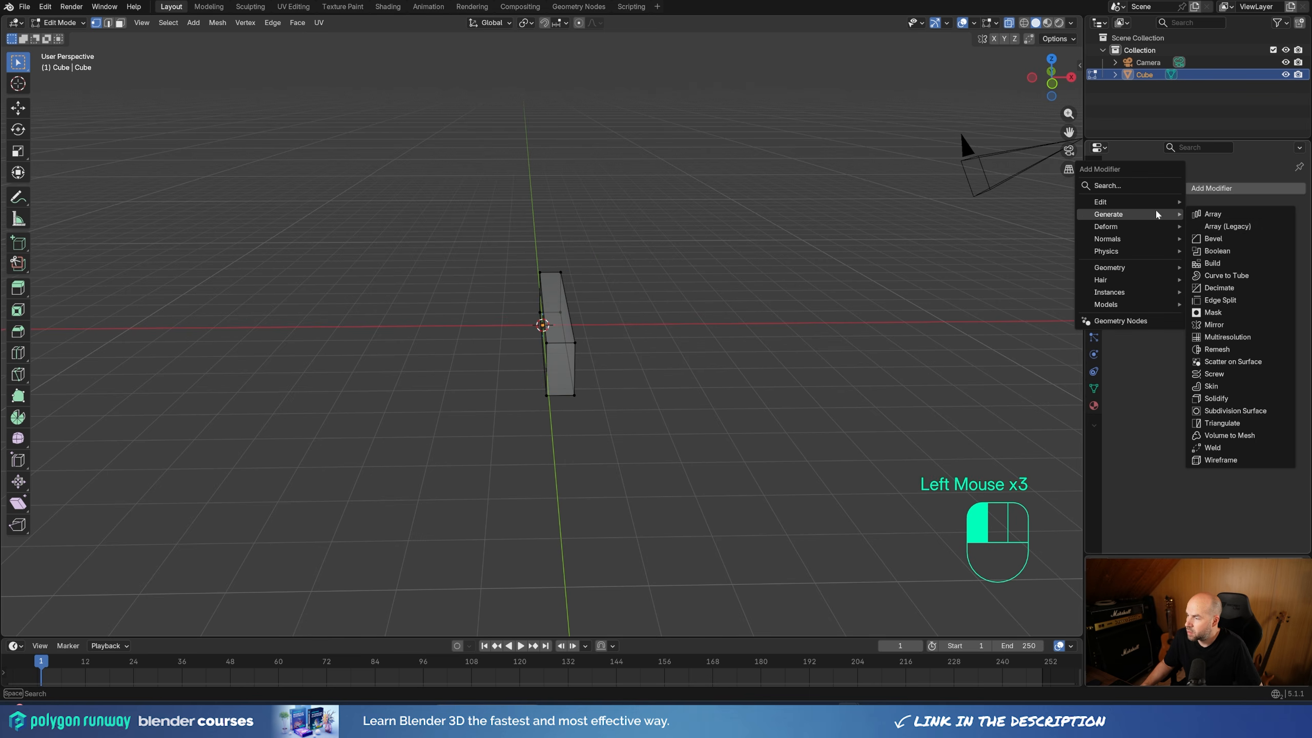
pyautogui.click(1232, 326)
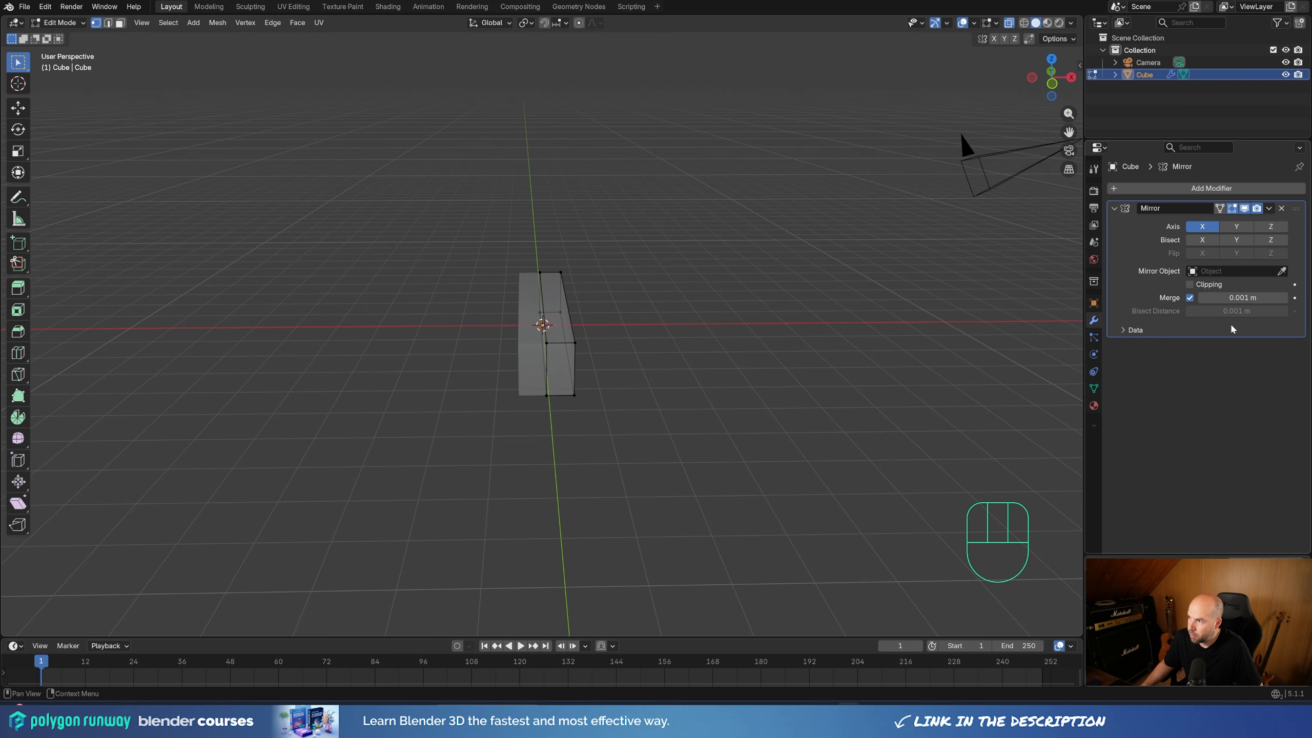
pyautogui.click(1202, 289)
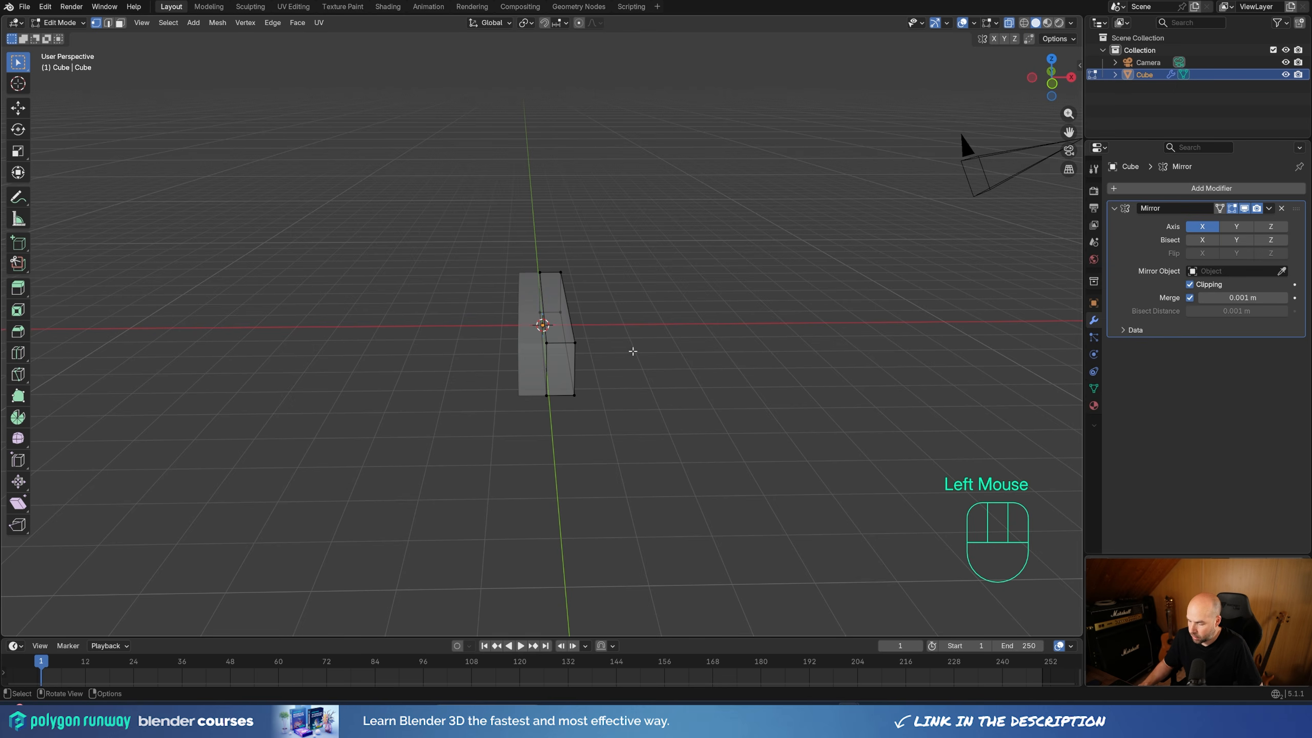
# In the right orthographic view, add a centred vertical loop cut across the box's length
pyautogui.press('KP_3')
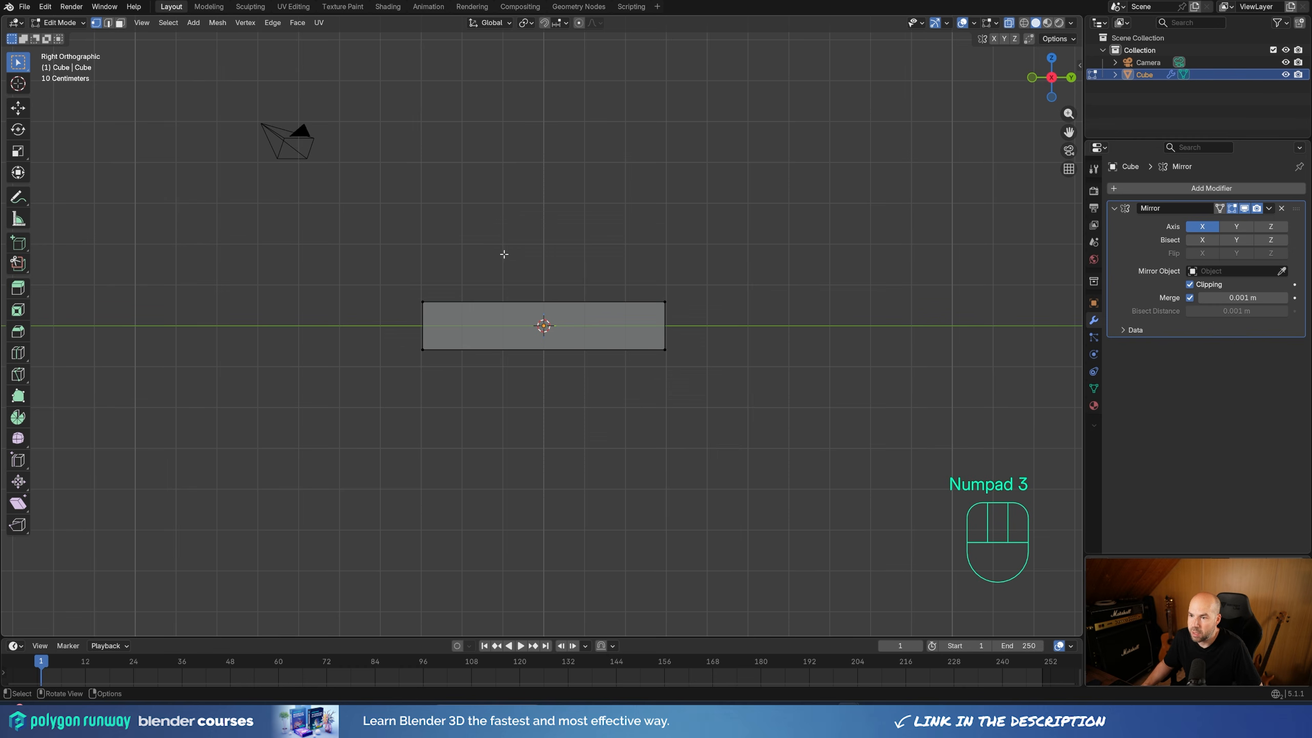
pyautogui.hotkey('ctrl', 'r')
pyautogui.click(556, 295)
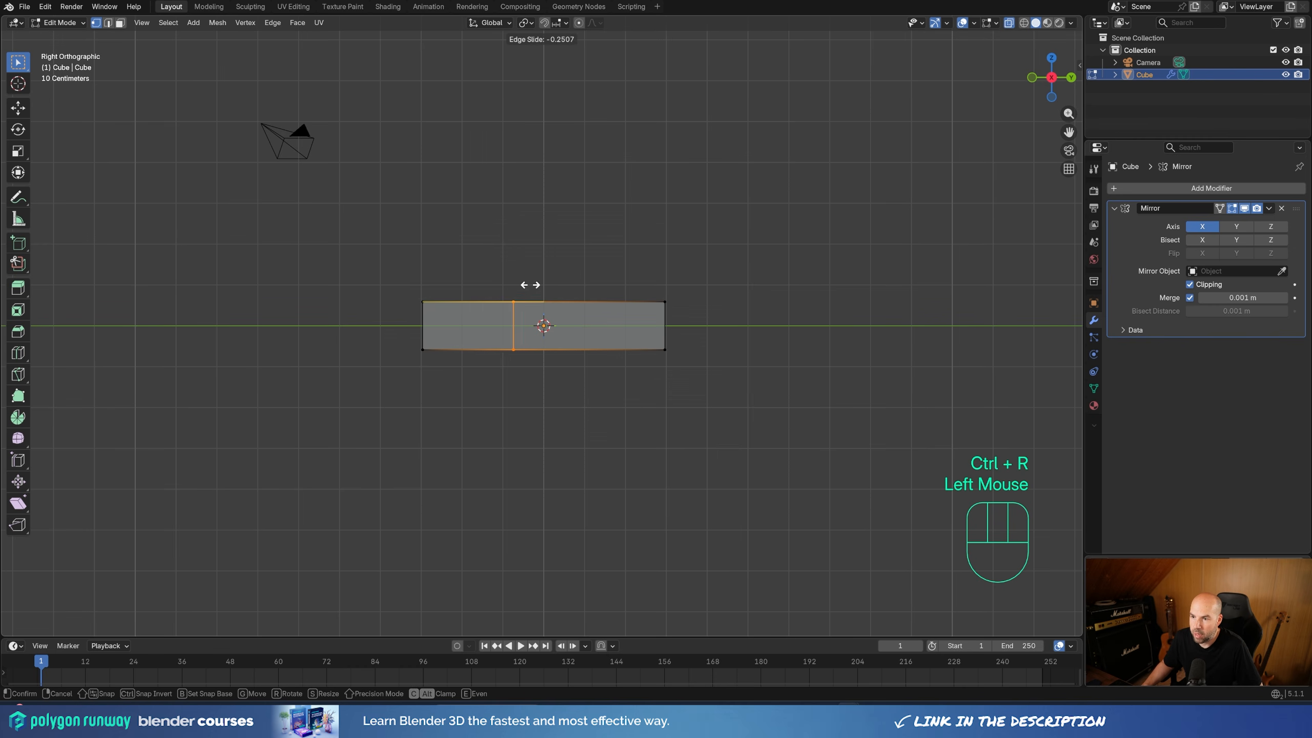
pyautogui.rightClick(551, 283)
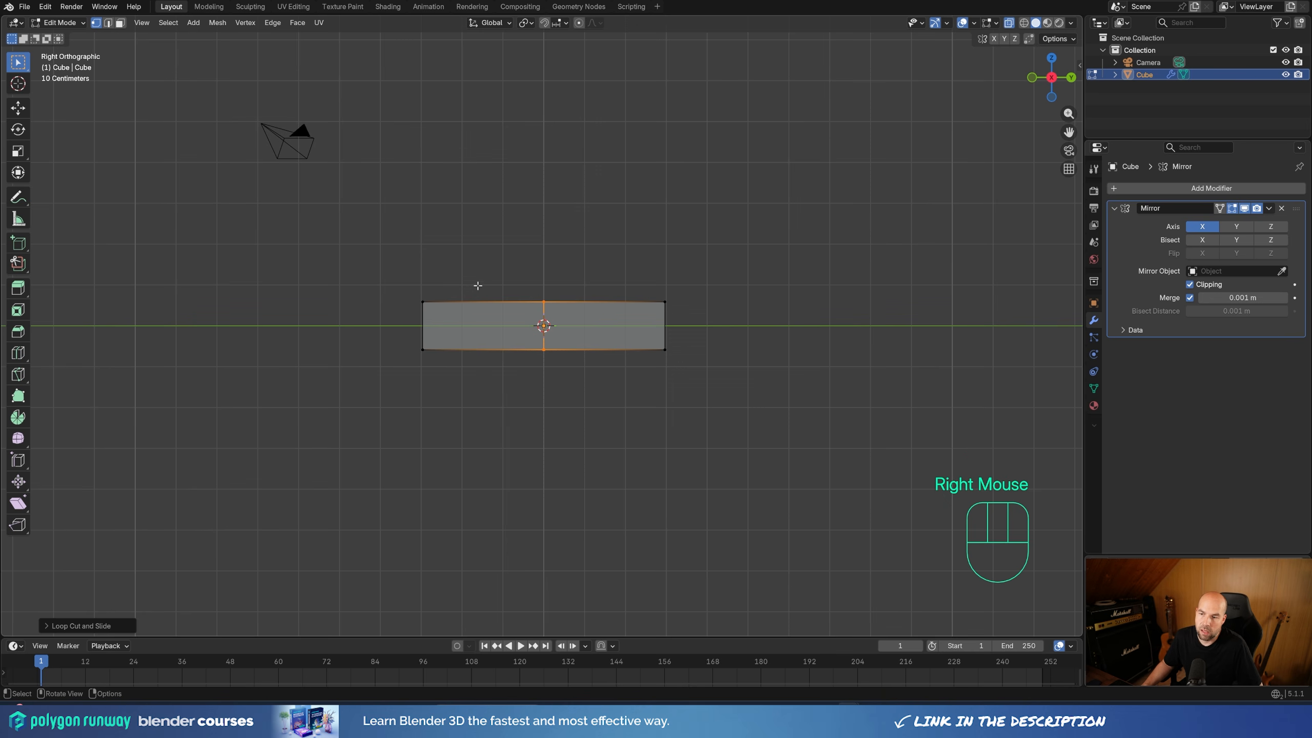
# Add a vertical loop cut in the negative-Y half, slid by about 0.35 toward the middle cut
pyautogui.hotkey('ctrl', 'r')
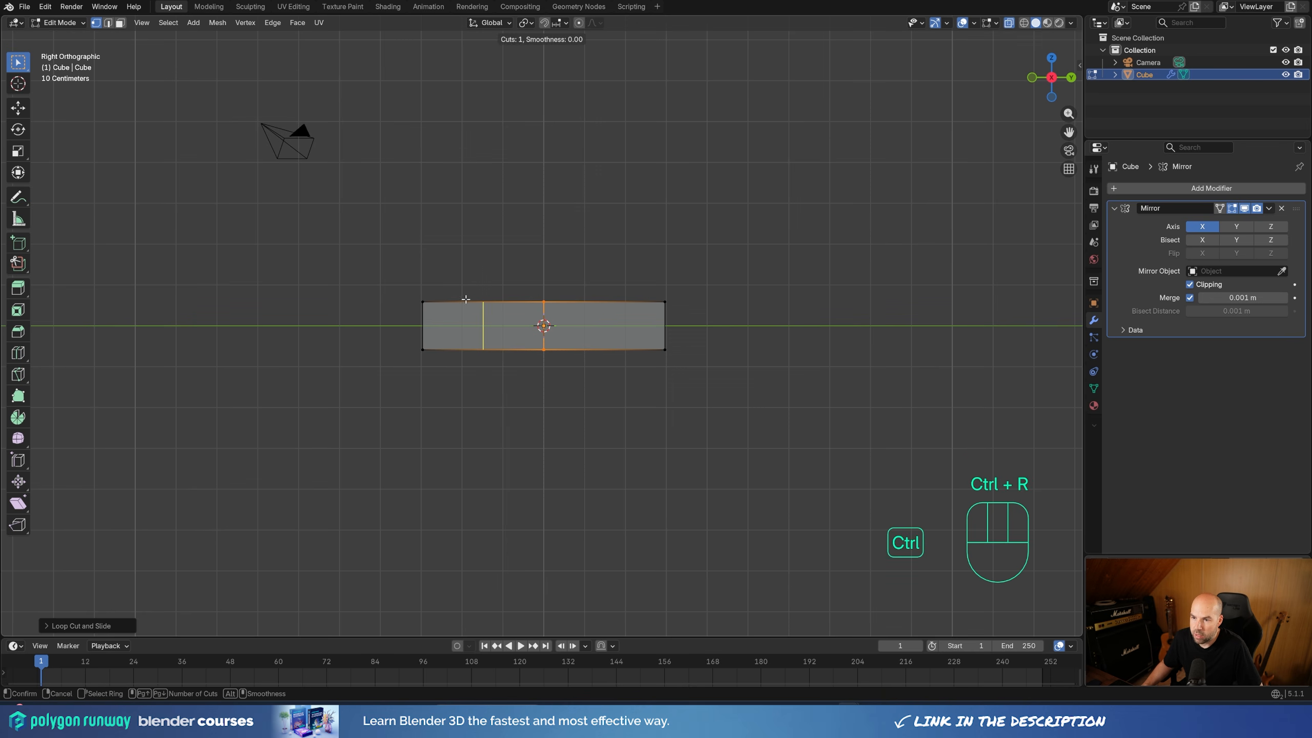
pyautogui.click(468, 300)
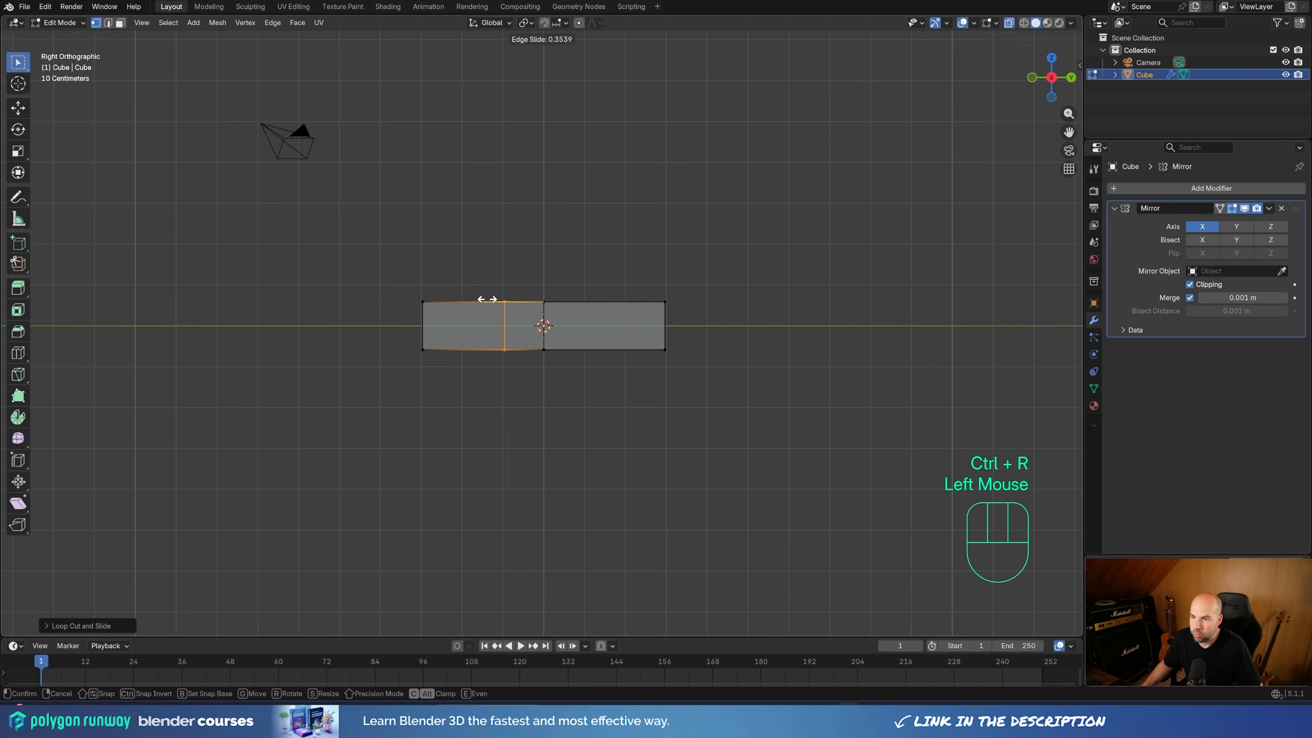
pyautogui.click(485, 300)
# Lower the whole negative-Y end section about 0.28 m along Z to form a step in the body
pyautogui.click(351, 339)
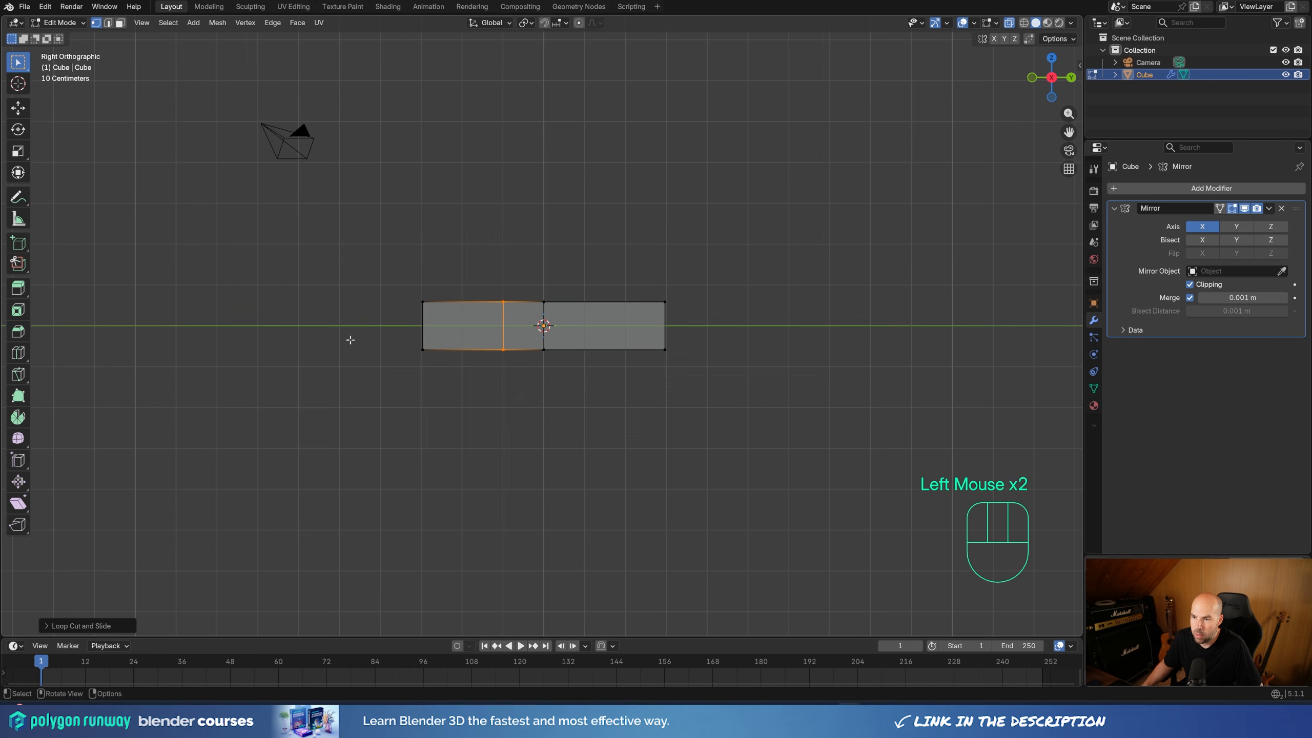
pyautogui.moveTo(341, 207); pyautogui.dragTo(516, 439)
pyautogui.press('g')
pyautogui.press('z')
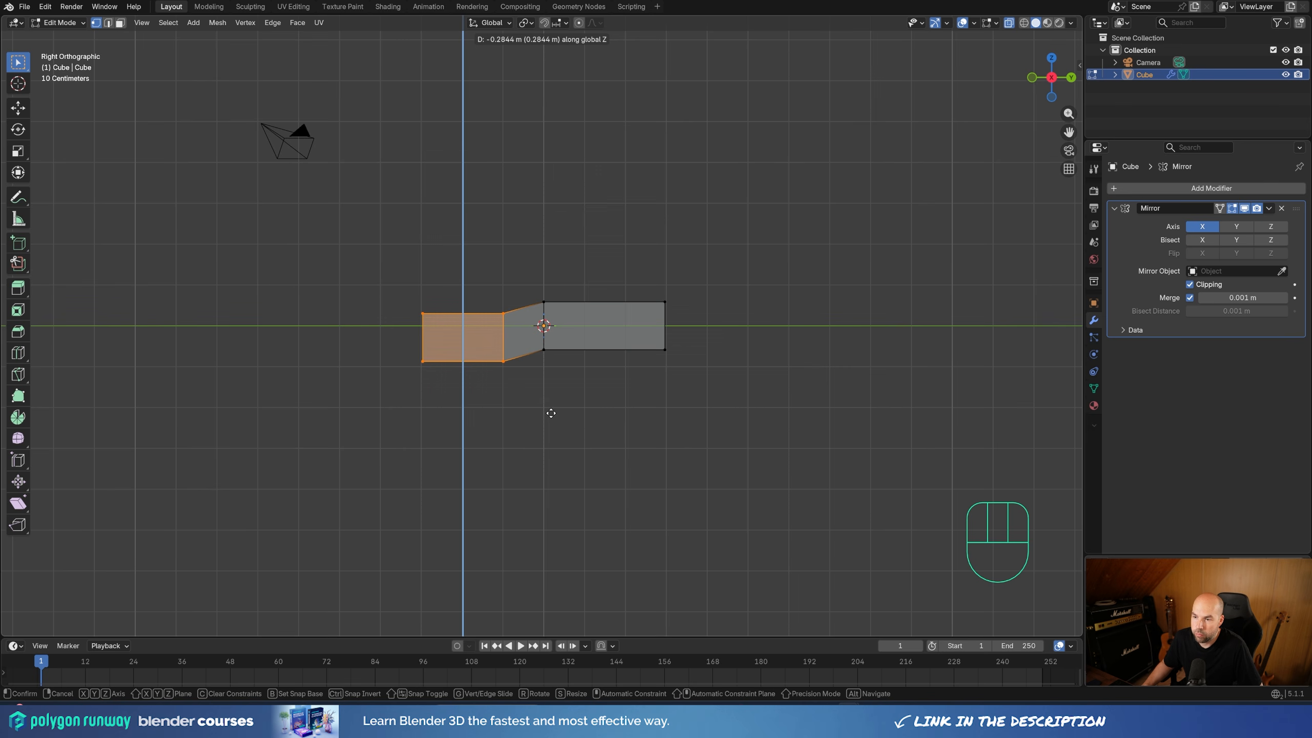
pyautogui.click(551, 413)
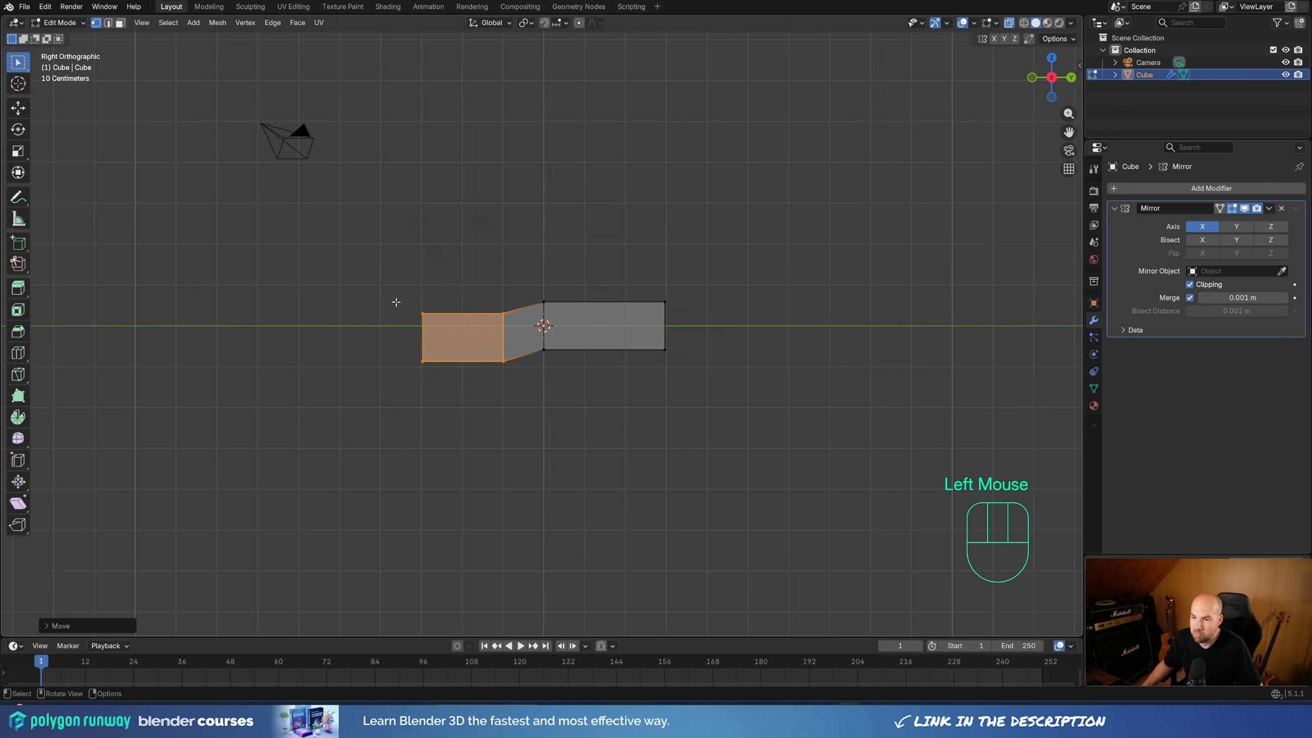
# Add a vertical loop cut in the lowered end section, slid by about 0.44 toward the body's middle
pyautogui.hotkey('ctrl', 'r')
pyautogui.click(439, 308)
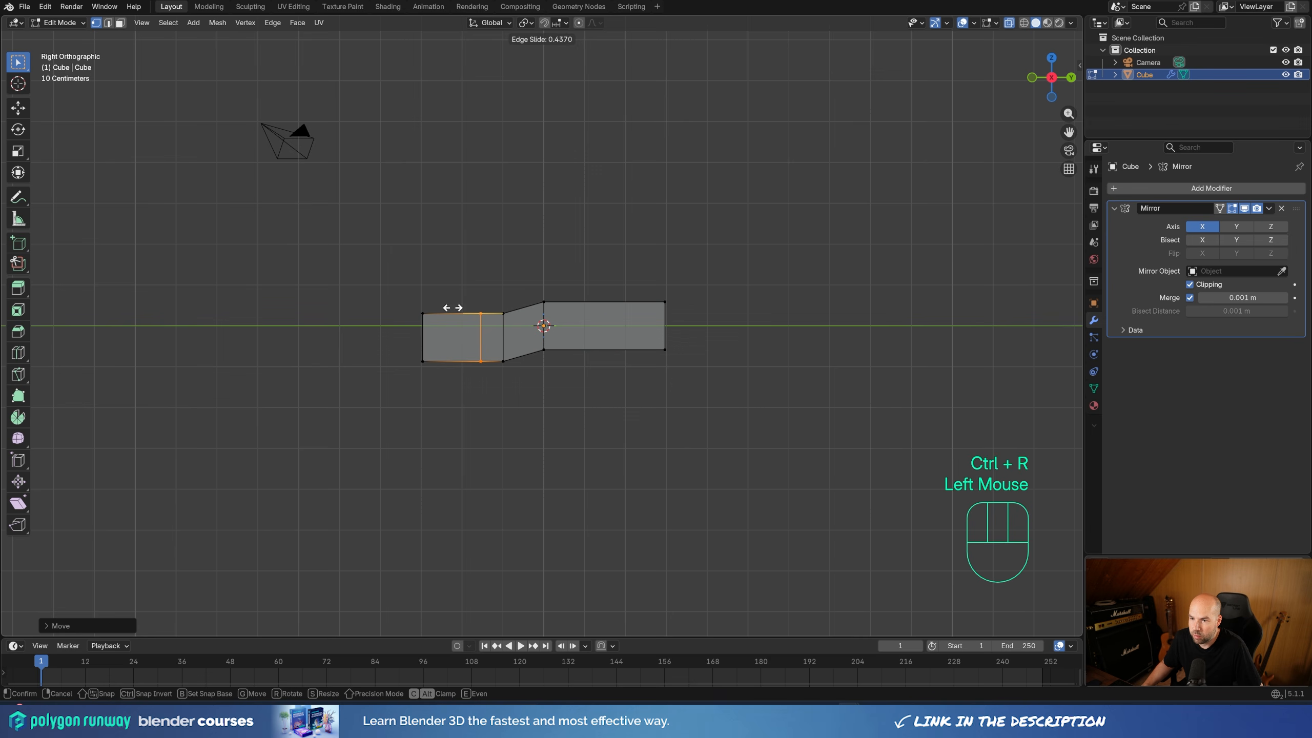
pyautogui.click(455, 307)
# Lower the upper vertices at the negative-Y end about 0.62 m along Z to slope the nose
pyautogui.moveTo(393, 281); pyautogui.dragTo(448, 344)
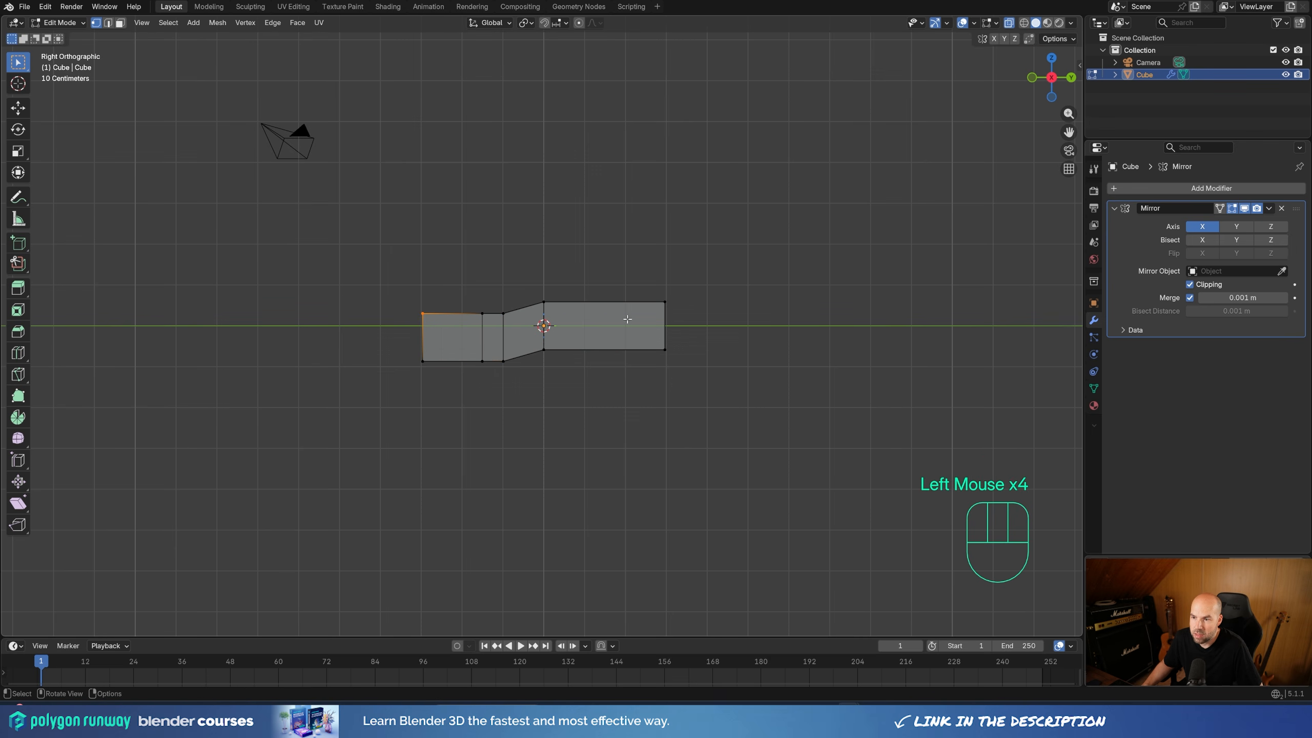
pyautogui.press('g')
pyautogui.press('z')
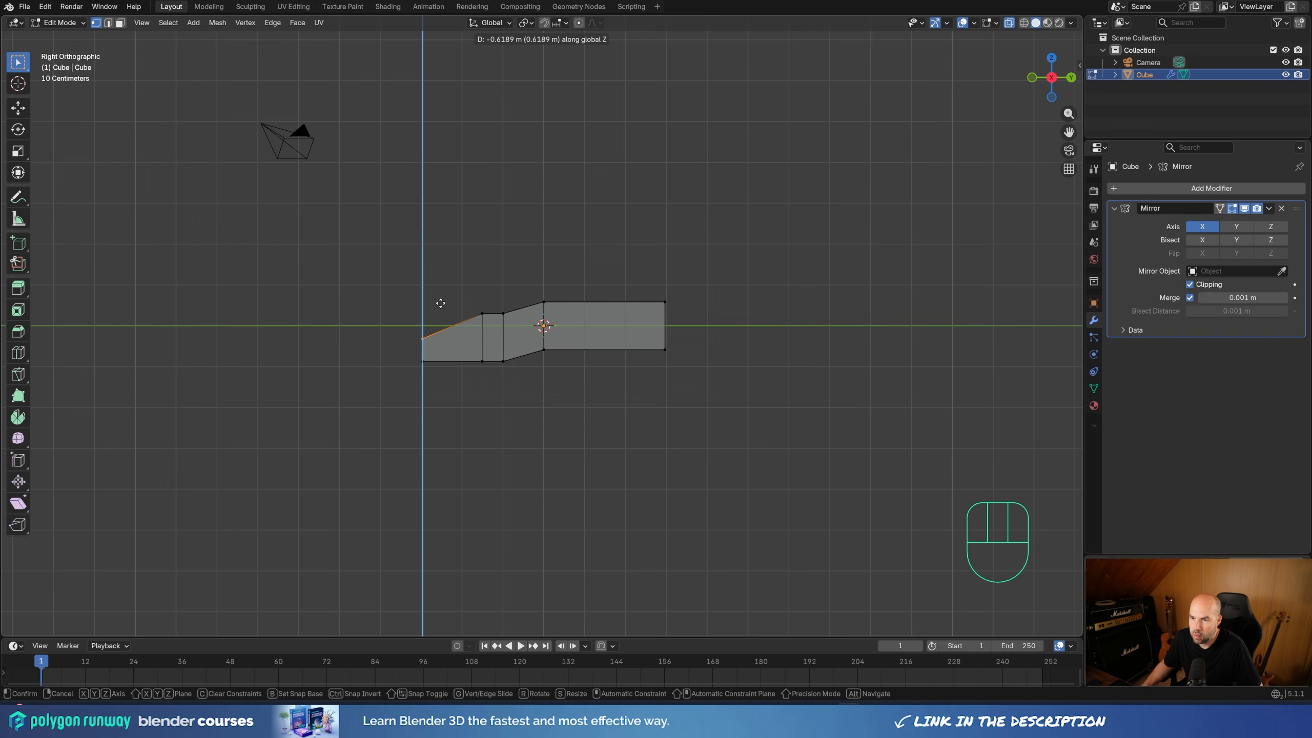
pyautogui.click(441, 303)
# Extrude the nose's end face about 0.83 m outward along negative Y
pyautogui.keyDown('shift'); pyautogui.click(429, 381); pyautogui.keyUp('shift')
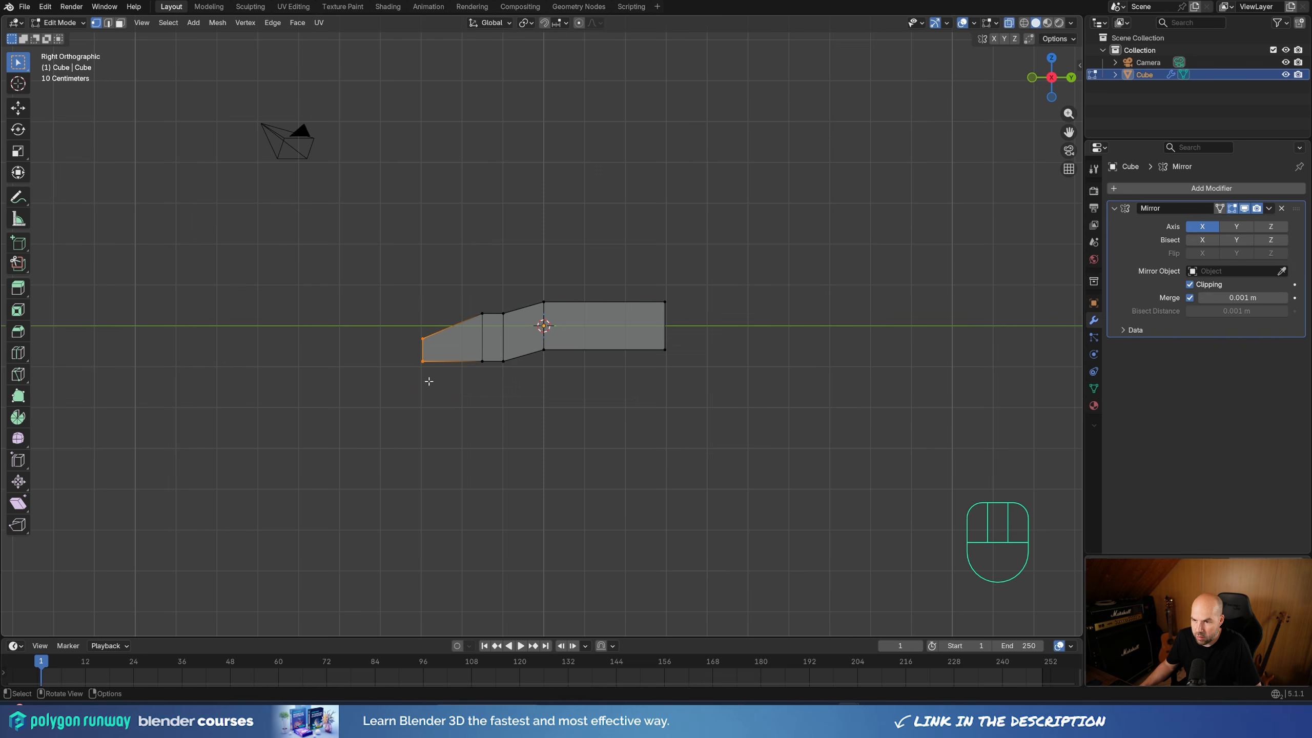
pyautogui.press('e')
pyautogui.press('y')
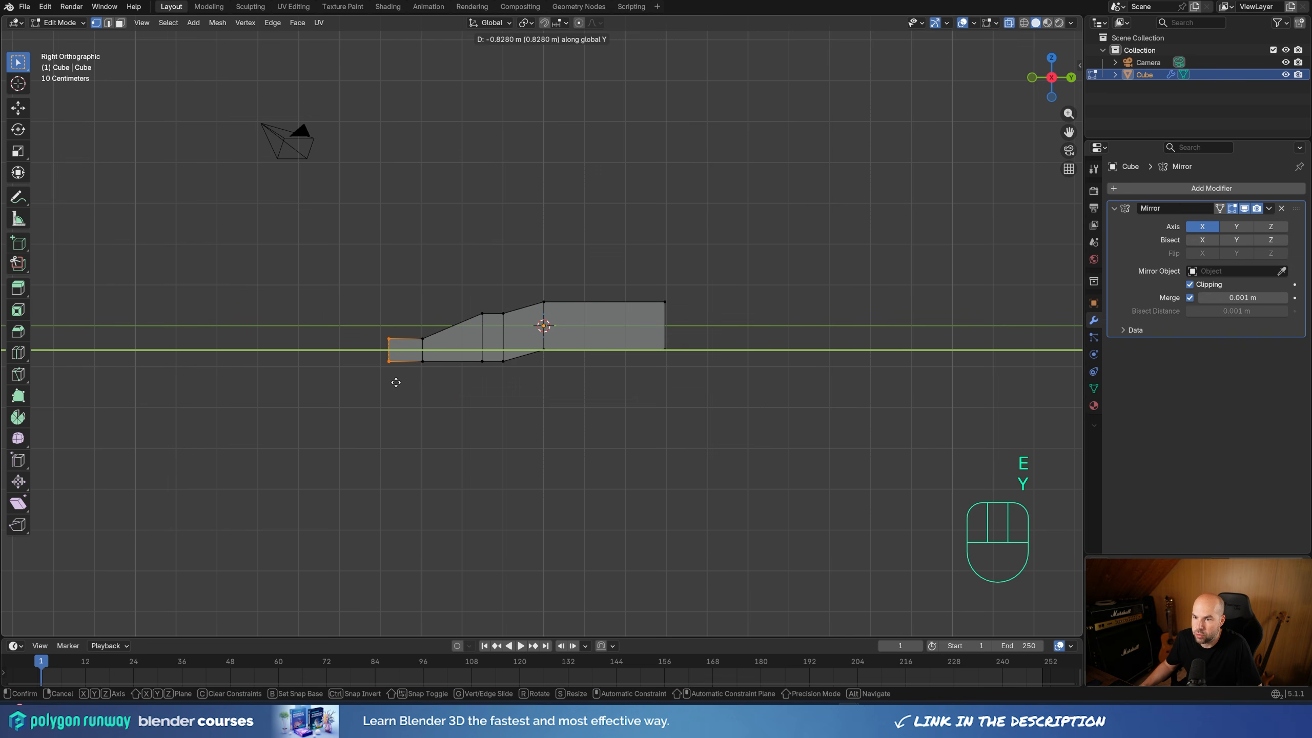
pyautogui.click(396, 382)
# Lower the upper vertices of the nose tip slightly along Z and move its lower vertices about 0.3 m inward along Y
pyautogui.moveTo(366, 314); pyautogui.dragTo(410, 369)
pyautogui.press('g')
pyautogui.press('z')
pyautogui.click(398, 367)
pyautogui.press('g')
pyautogui.press('y')
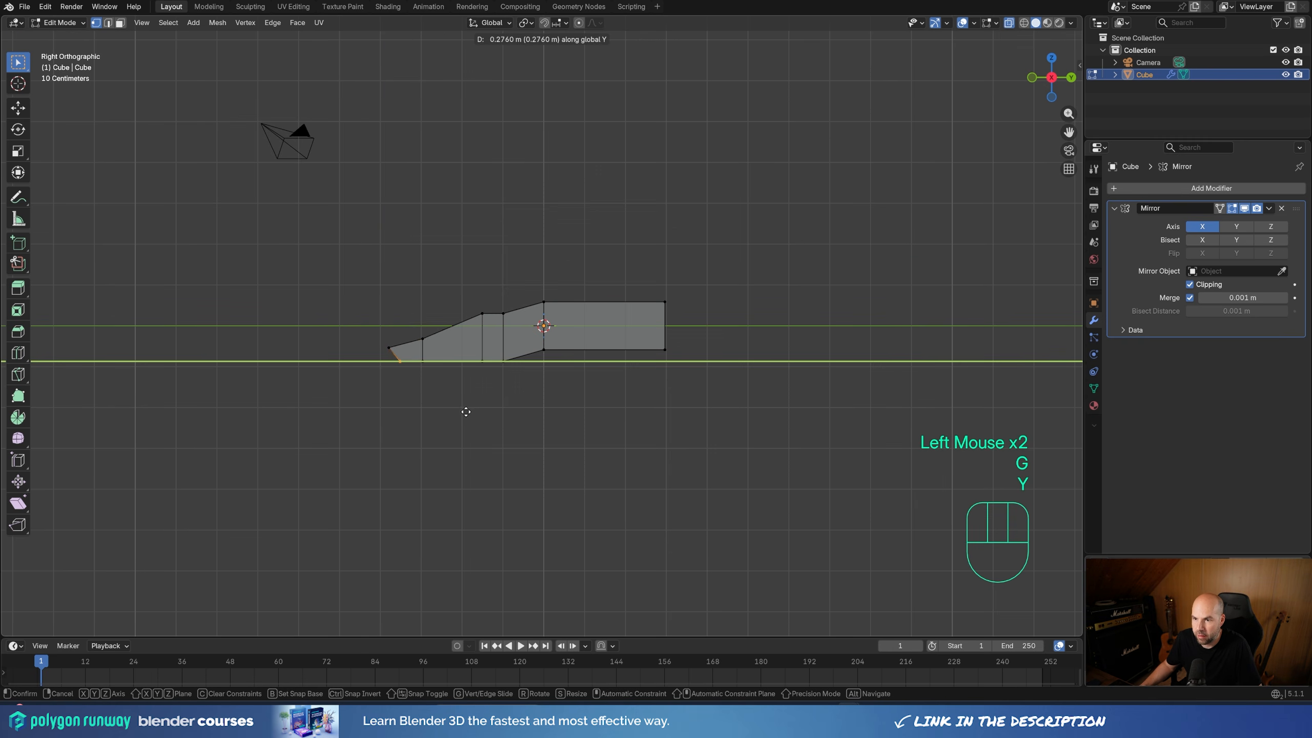
pyautogui.click(467, 409)
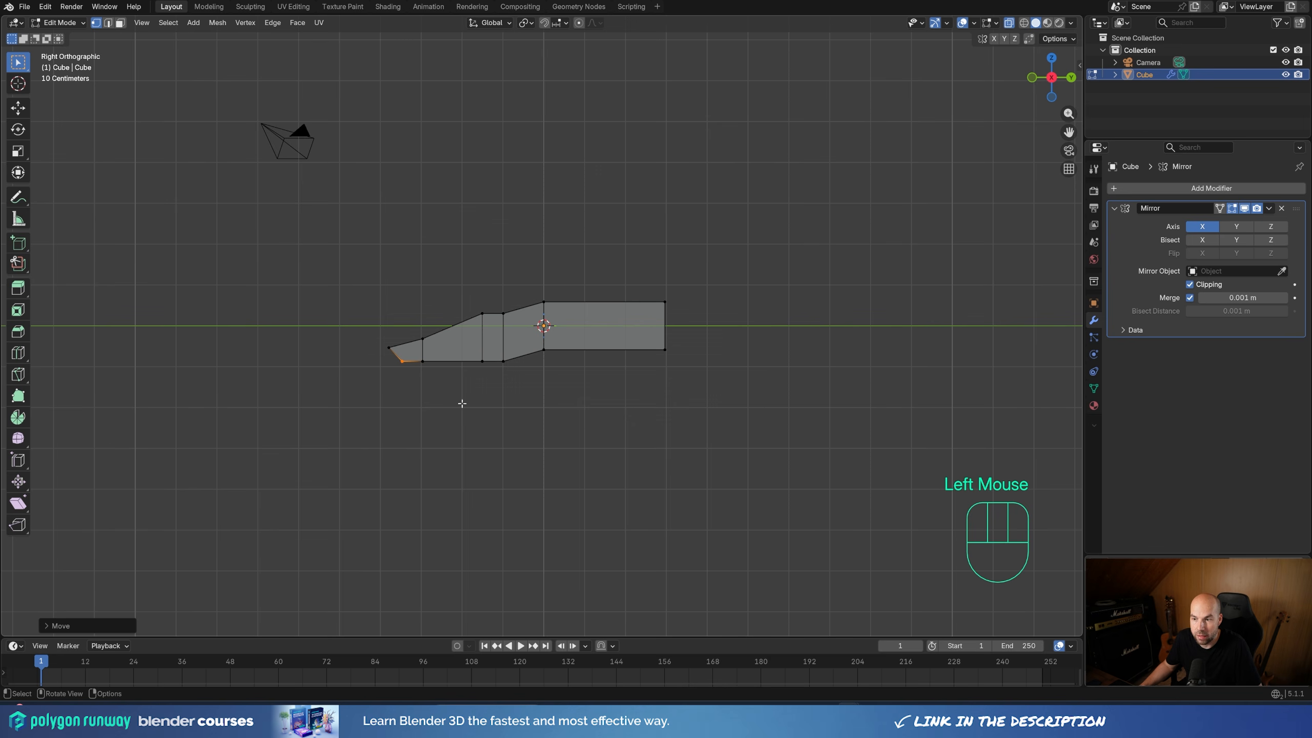
# Move the upper vertices where the low section meets the rising slope about 0.3 m along positive Y
pyautogui.moveTo(496, 279); pyautogui.dragTo(513, 344)
pyautogui.press('Escape')
pyautogui.press('g')
pyautogui.press('y')
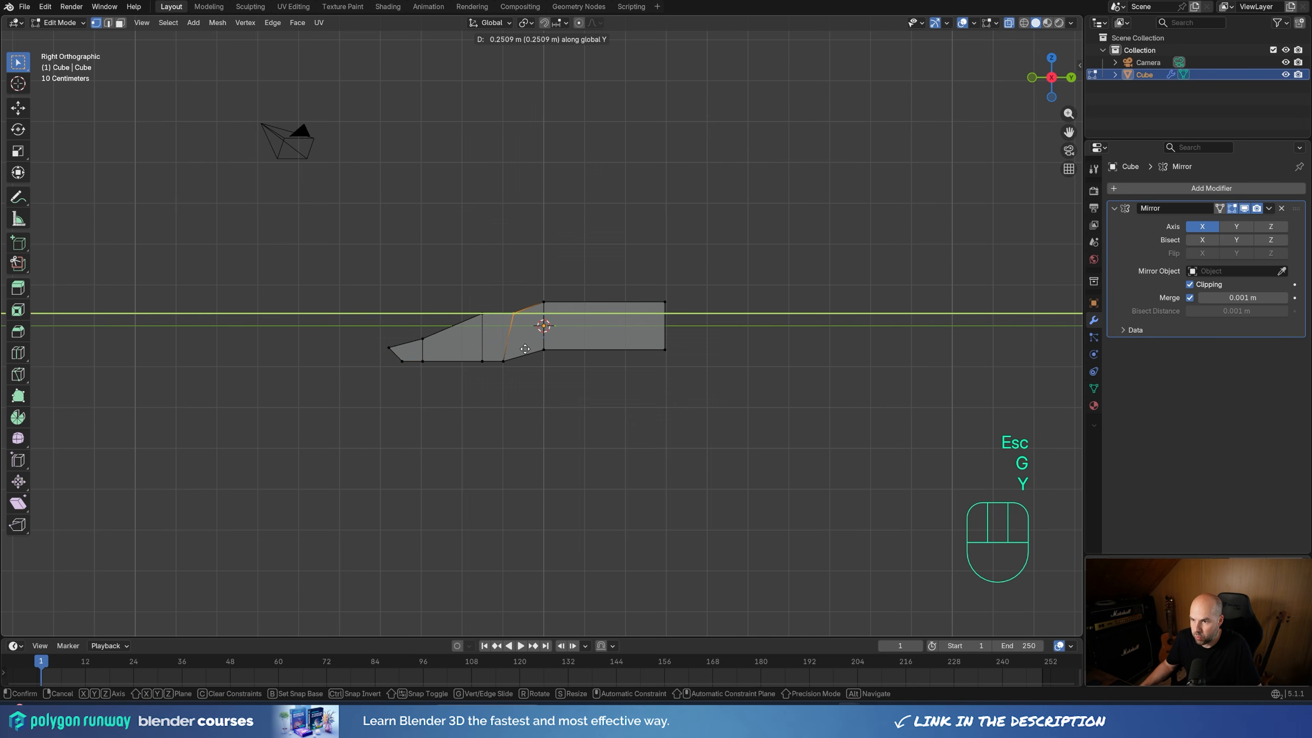
pyautogui.click(528, 351)
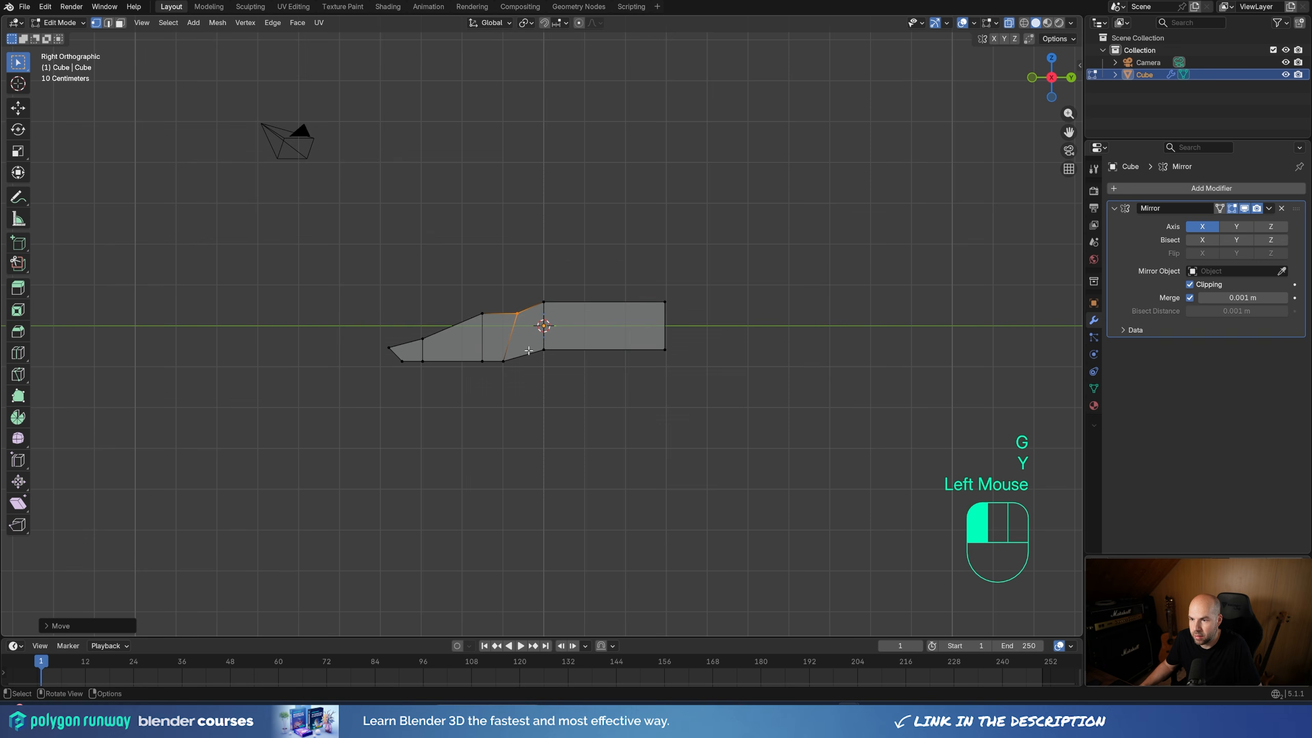
# Move the entire raised rear section about 0.33 m along positive Y
pyautogui.moveTo(546, 275); pyautogui.dragTo(738, 420)
pyautogui.press('g')
pyautogui.press('y')
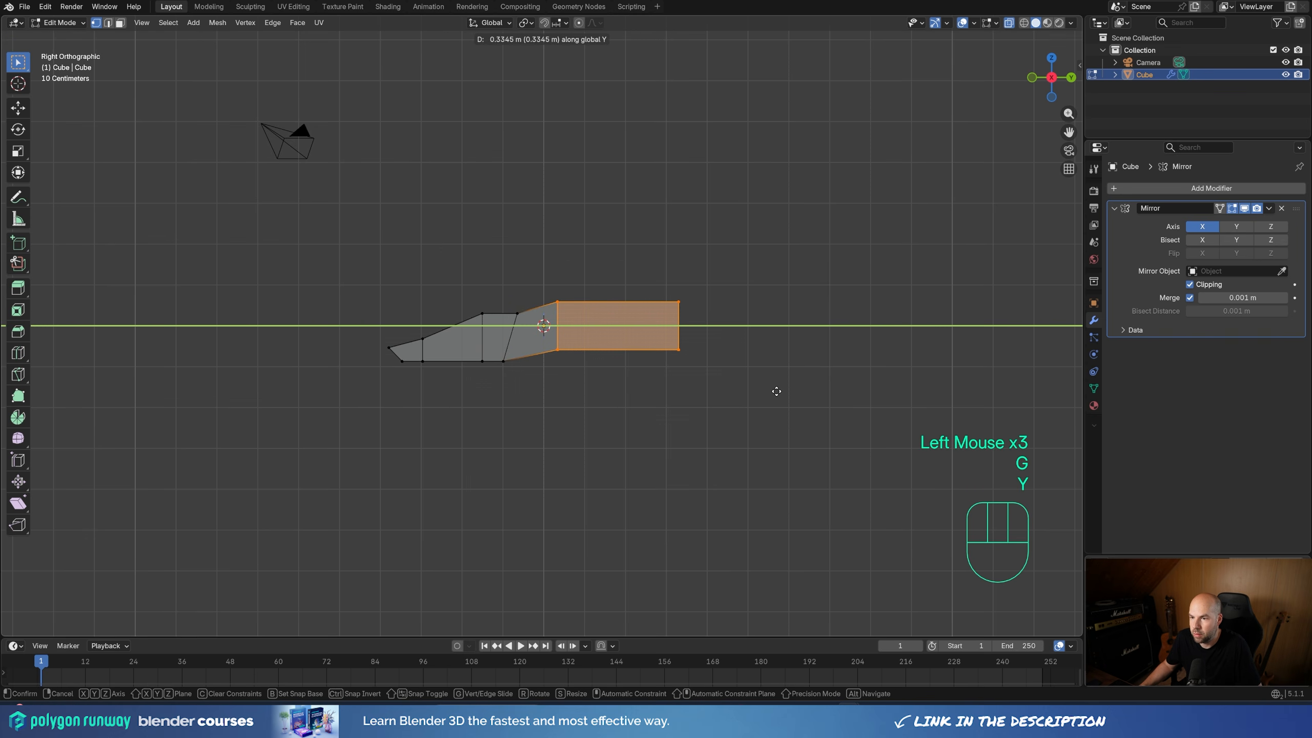
pyautogui.click(776, 391)
# Move the front nose section, including its rearmost loop, slightly outward along negative Y
pyautogui.moveTo(308, 303); pyautogui.dragTo(480, 413)
pyautogui.moveTo(318, 274); pyautogui.dragTo(491, 395)
pyautogui.press('g')
pyautogui.press('h')
pyautogui.press('y')
pyautogui.click(354, 305)
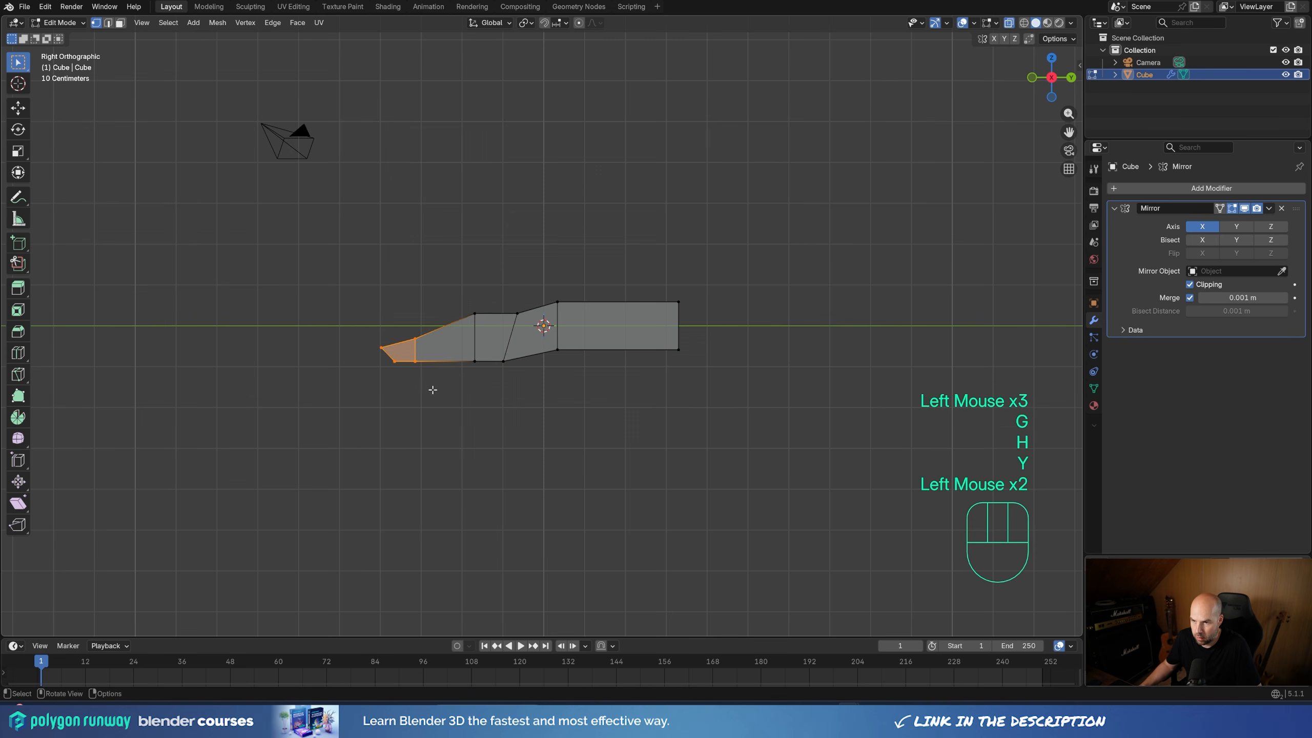
# Extend the front nose section about 0.09 m outward along negative Y
pyautogui.press('g')
pyautogui.press('y')
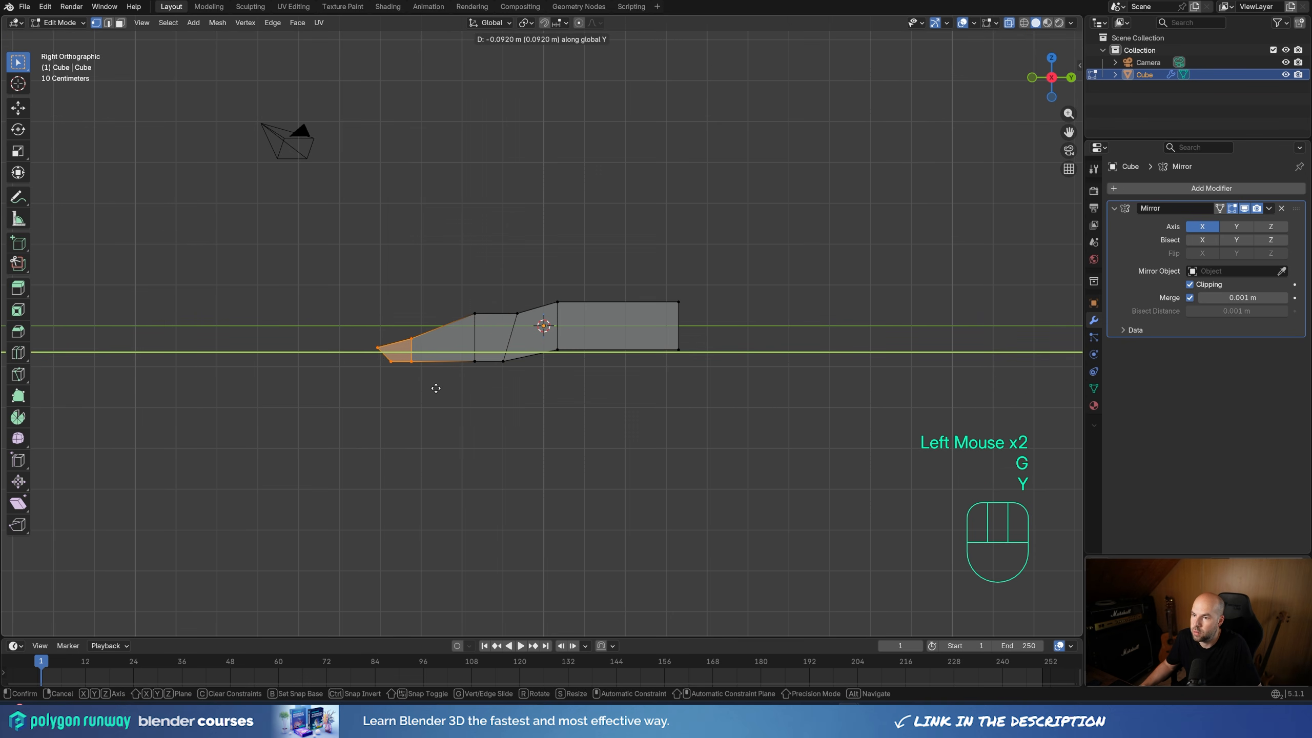
pyautogui.click(436, 388)
# Bevel the lower rear edge by about 0.95 m and move the bevel's lower vertices about 1.32 m along negative Y
pyautogui.moveTo(633, 327); pyautogui.dragTo(774, 405)
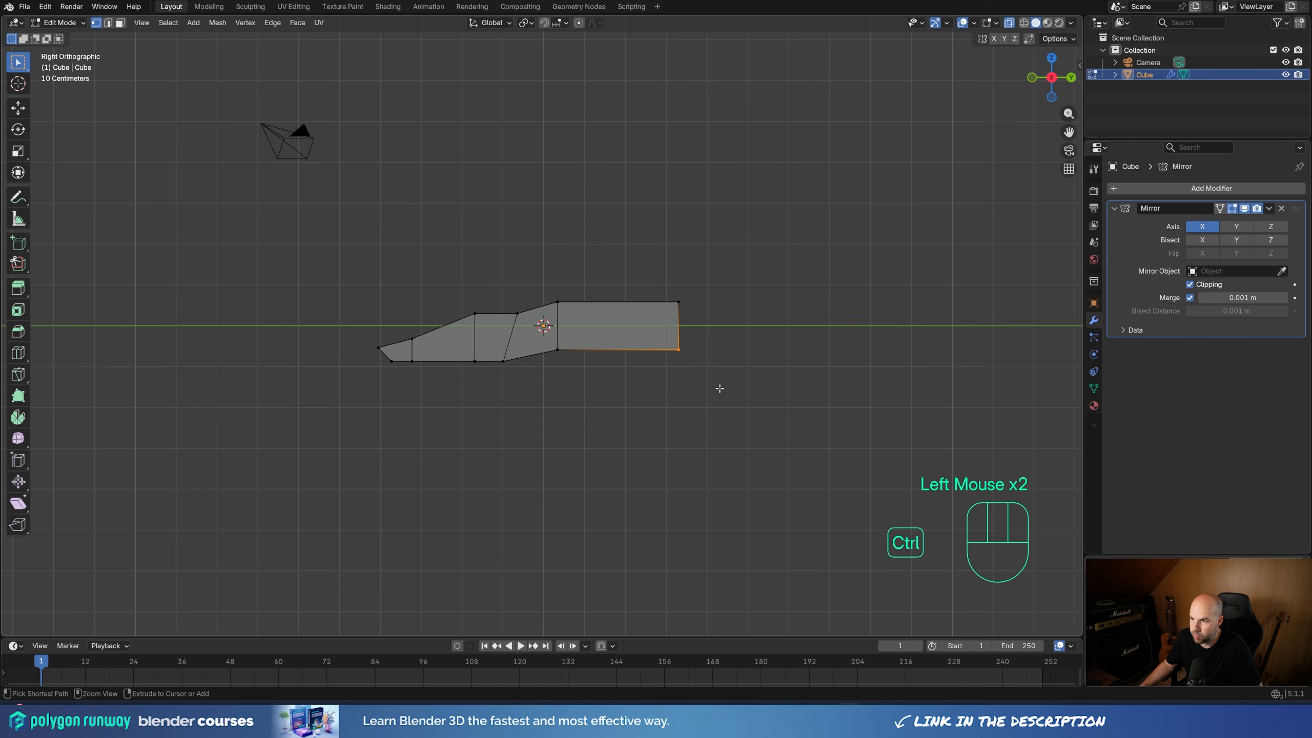
pyautogui.hotkey('ctrl', 'b')
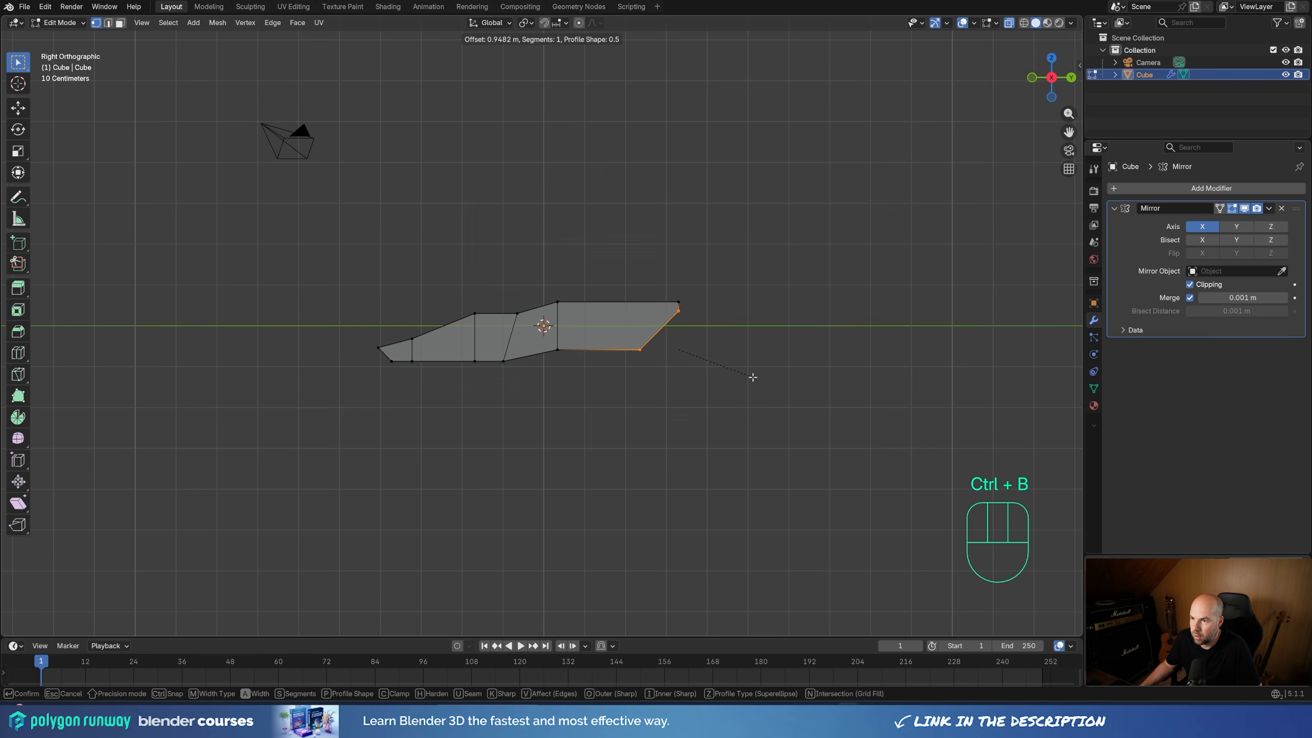
pyautogui.click(753, 376)
pyautogui.moveTo(603, 331); pyautogui.dragTo(763, 419)
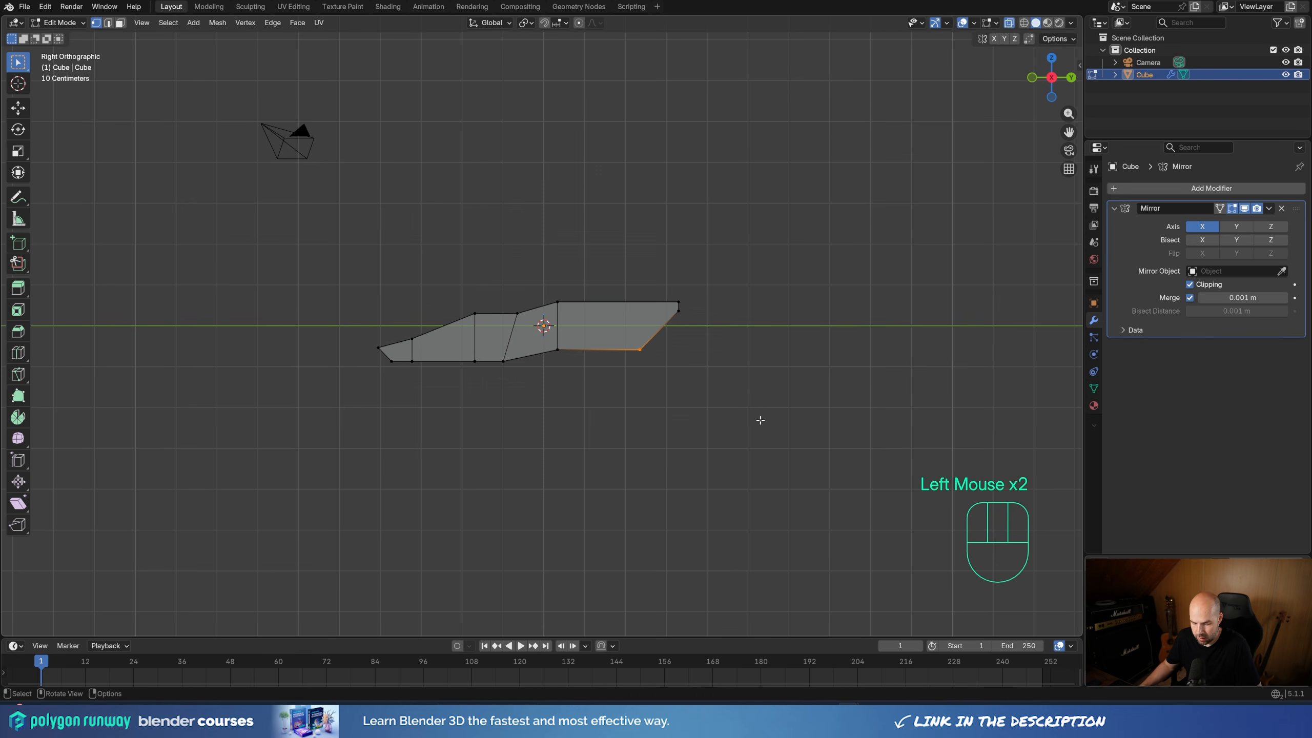
pyautogui.press('g')
pyautogui.press('y')
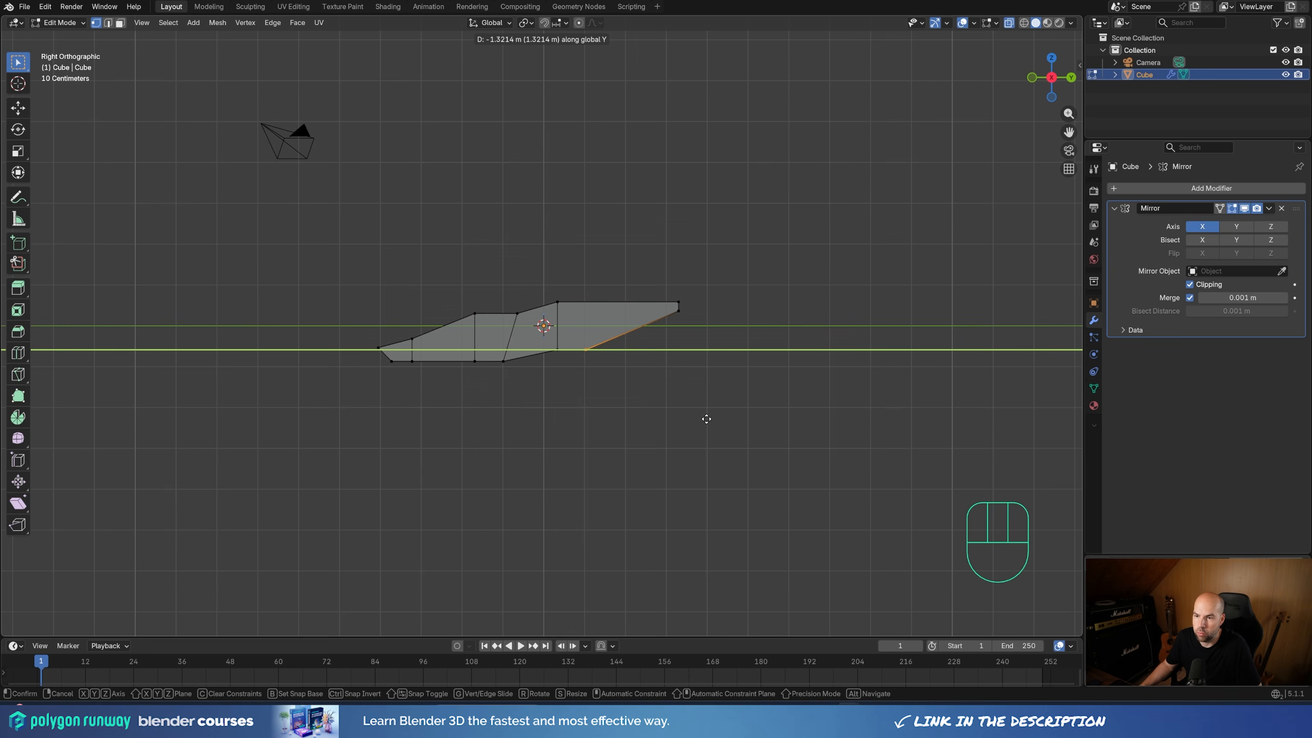
pyautogui.click(706, 418)
# Move the lower vertices where the low section meets the rising slope slightly along negative Y
pyautogui.moveTo(487, 339); pyautogui.dragTo(524, 393)
pyautogui.press('g')
pyautogui.press('y')
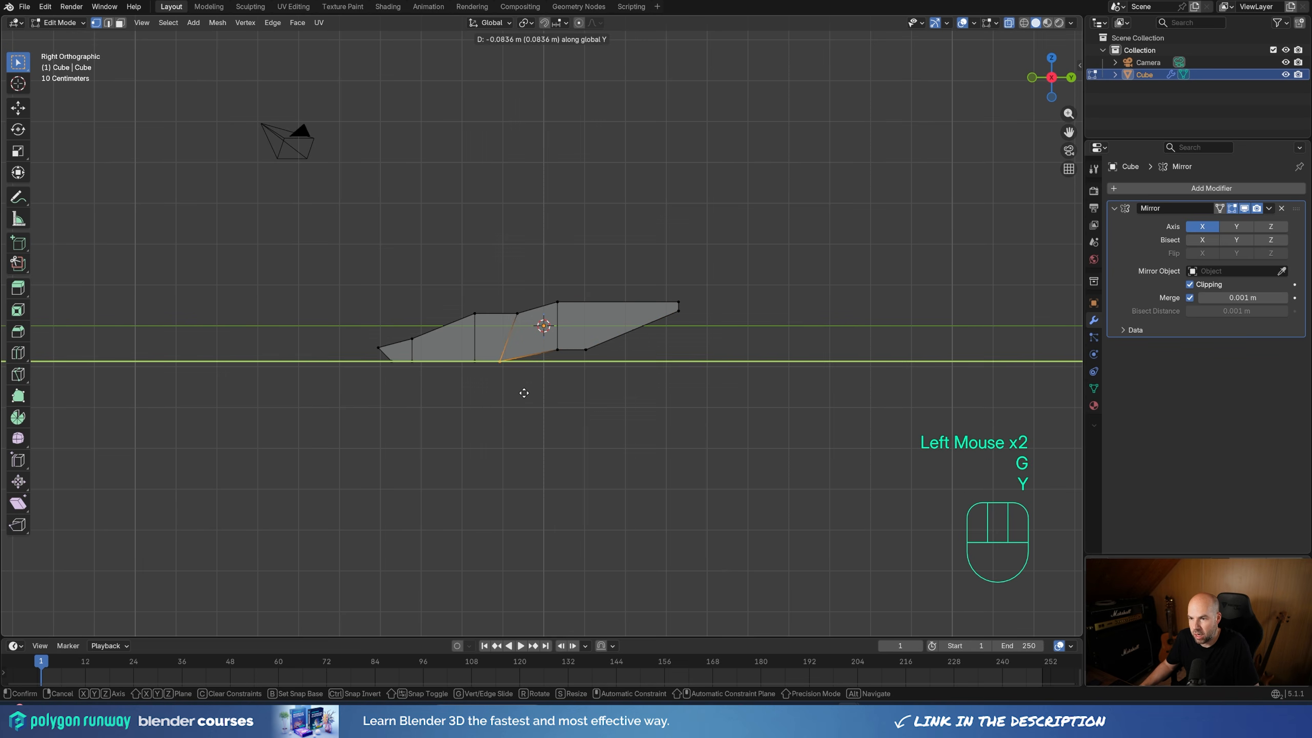
pyautogui.click(521, 392)
# Lower all upper vertices behind the nose section, including the rear end, about 0.1 m along Z
pyautogui.moveTo(440, 227); pyautogui.dragTo(763, 329)
pyautogui.press('g')
pyautogui.press('z')
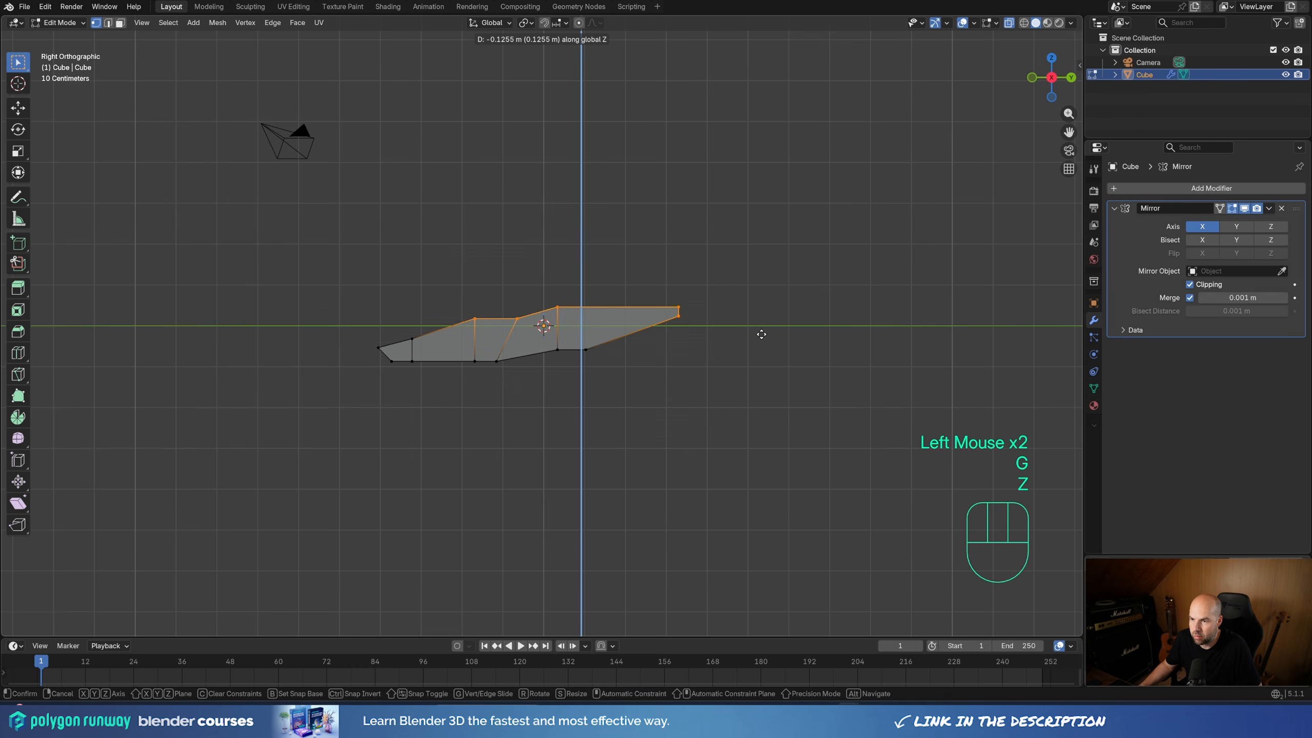
pyautogui.click(762, 332)
# Lower the upper vertices of the loop behind the nose tip about 0.1 m along Z and raise the front underside slightly
pyautogui.moveTo(373, 310); pyautogui.dragTo(429, 355)
pyautogui.press('g')
pyautogui.press('z')
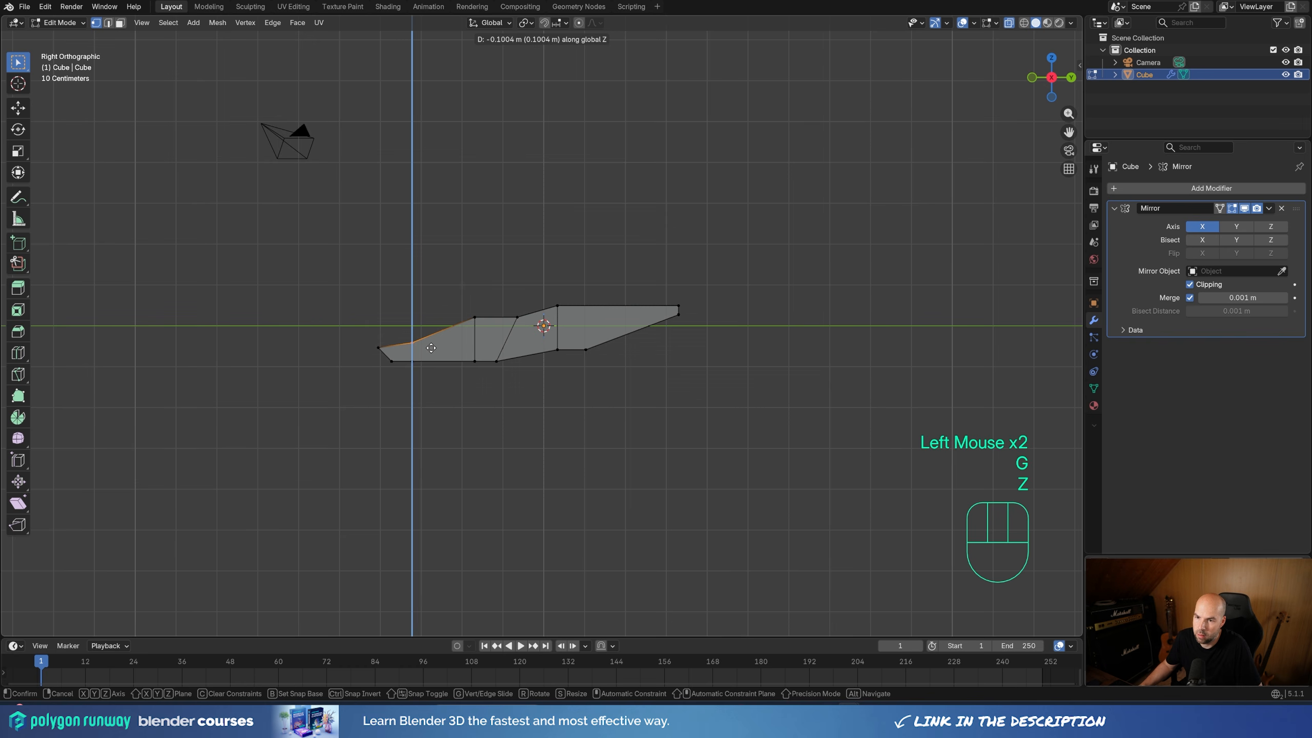
pyautogui.click(431, 348)
pyautogui.moveTo(378, 355); pyautogui.dragTo(603, 386)
pyautogui.press('g')
pyautogui.press('z')
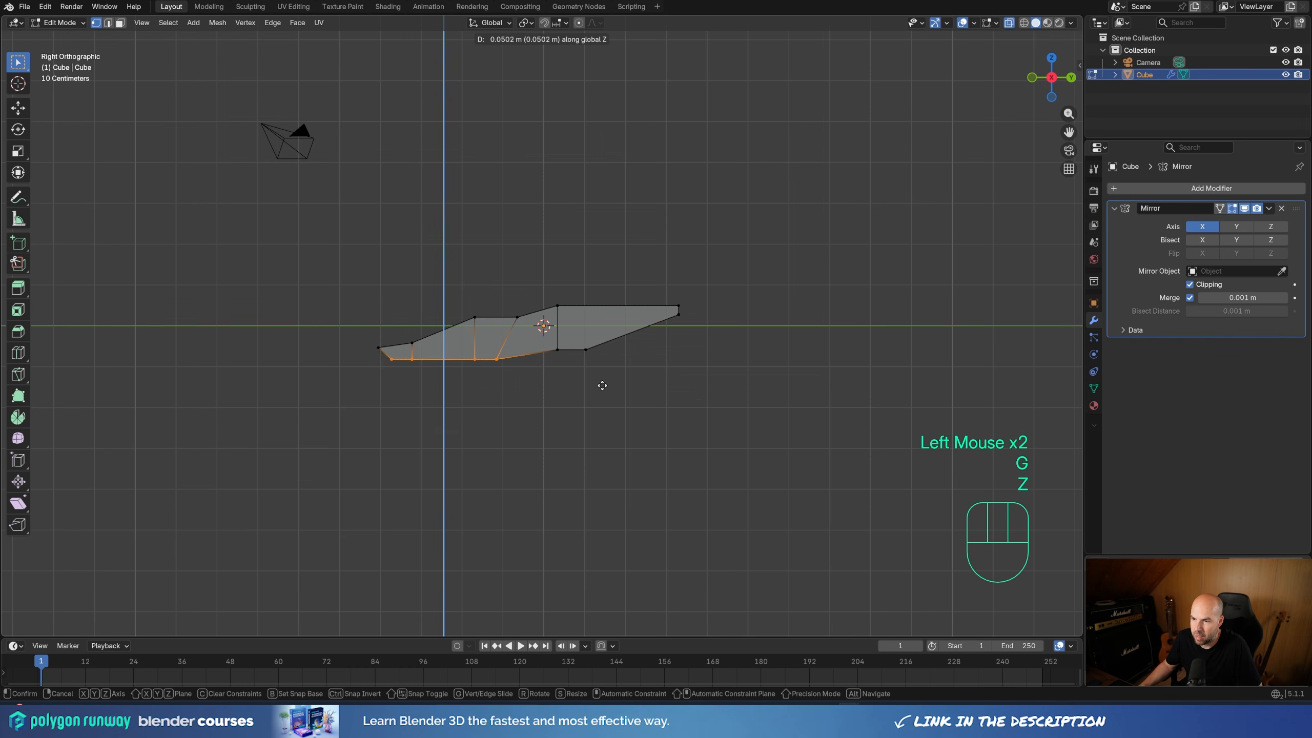
pyautogui.click(603, 386)
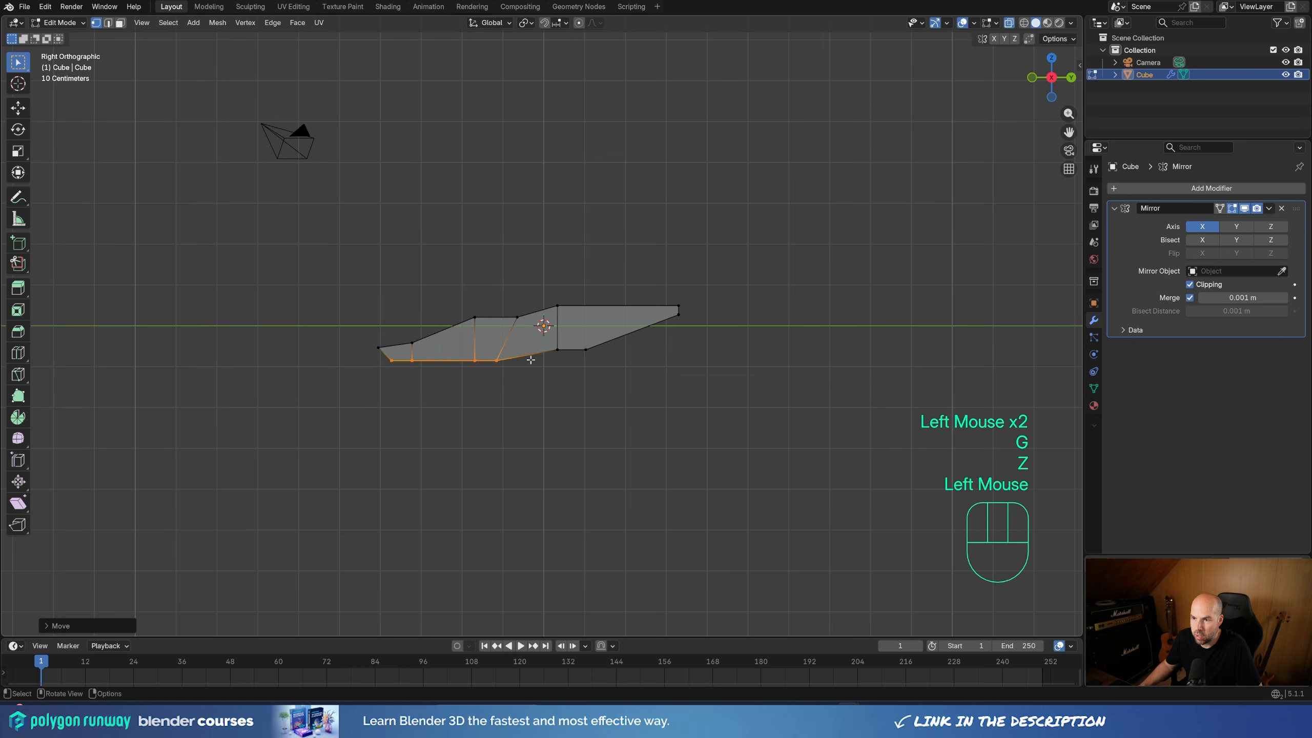
# Move the whole front section, up to the base of the rising slope, along positive Y to shorten the body
pyautogui.moveTo(544, 269); pyautogui.dragTo(710, 395)
pyautogui.moveTo(274, 259); pyautogui.dragTo(536, 405)
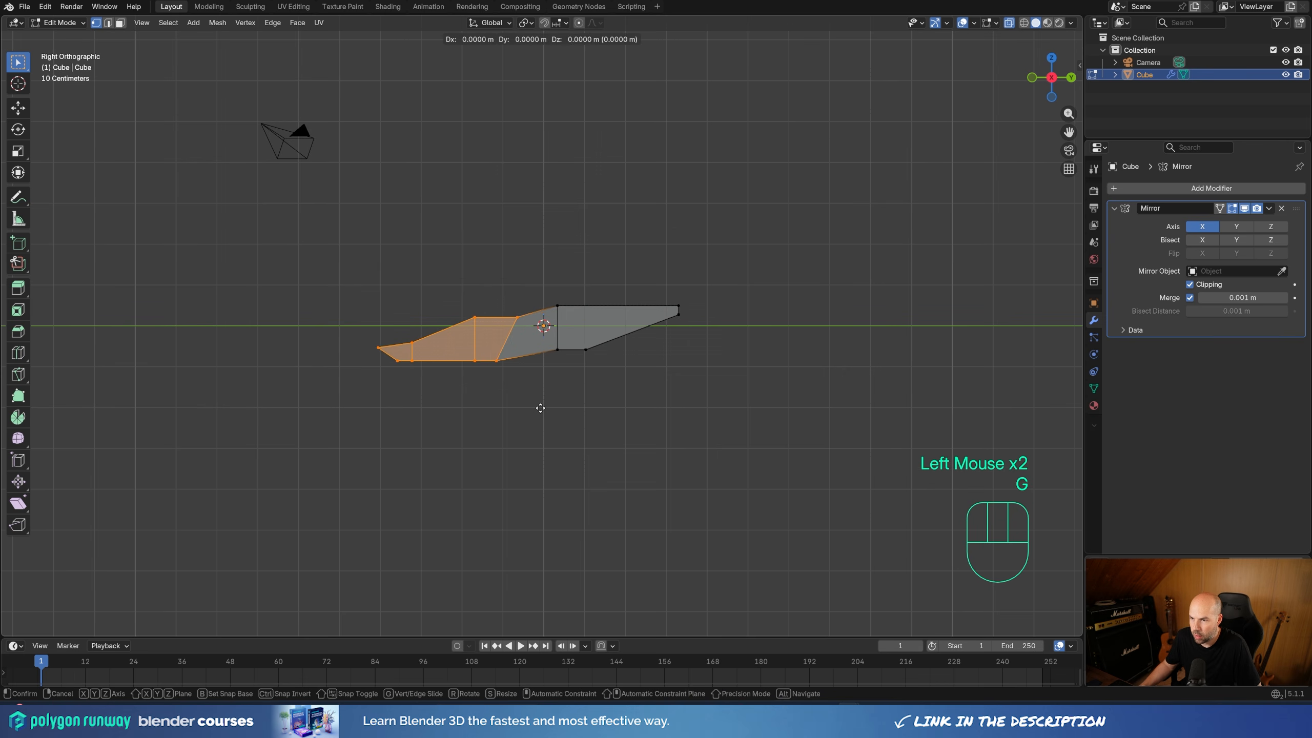
pyautogui.press('g')
pyautogui.press('y')
pyautogui.click(554, 408)
# Move the rear end vertices about 0.33 m along negative Y
pyautogui.moveTo(698, 268); pyautogui.dragTo(674, 324)
pyautogui.press('g')
pyautogui.press('y')
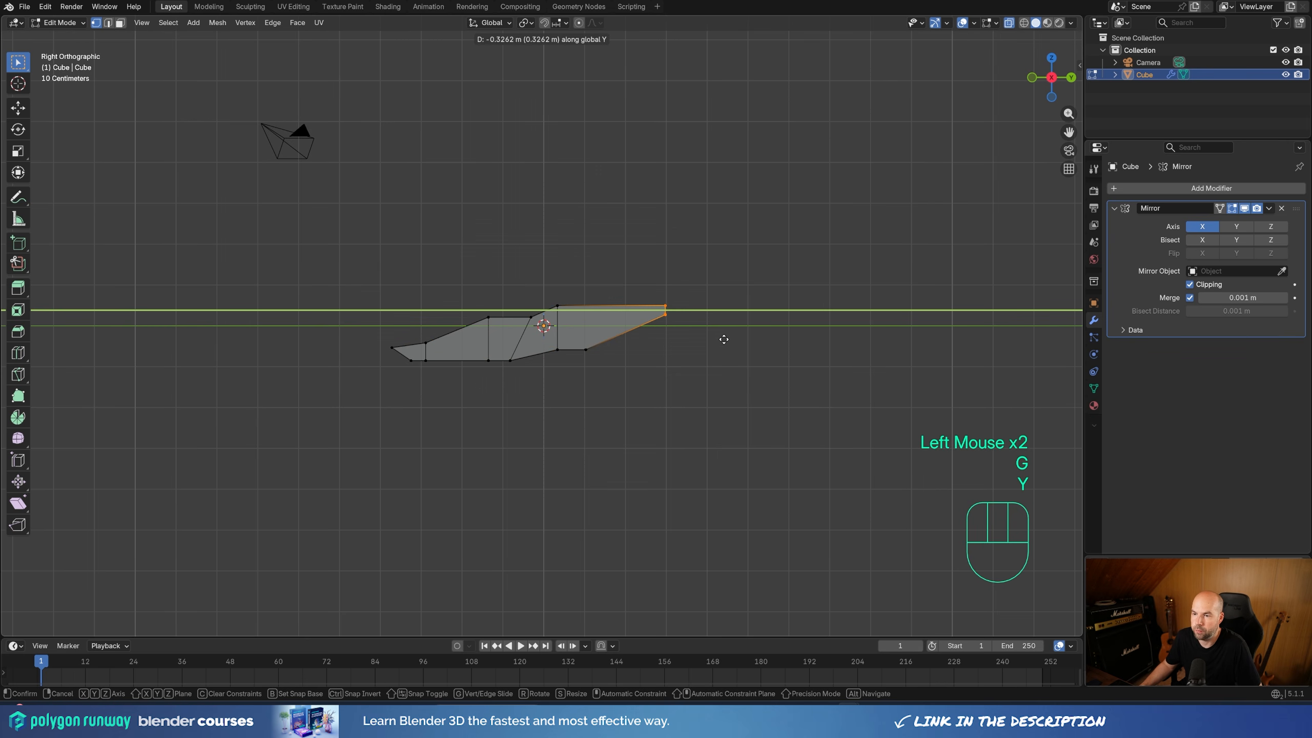
pyautogui.click(725, 338)
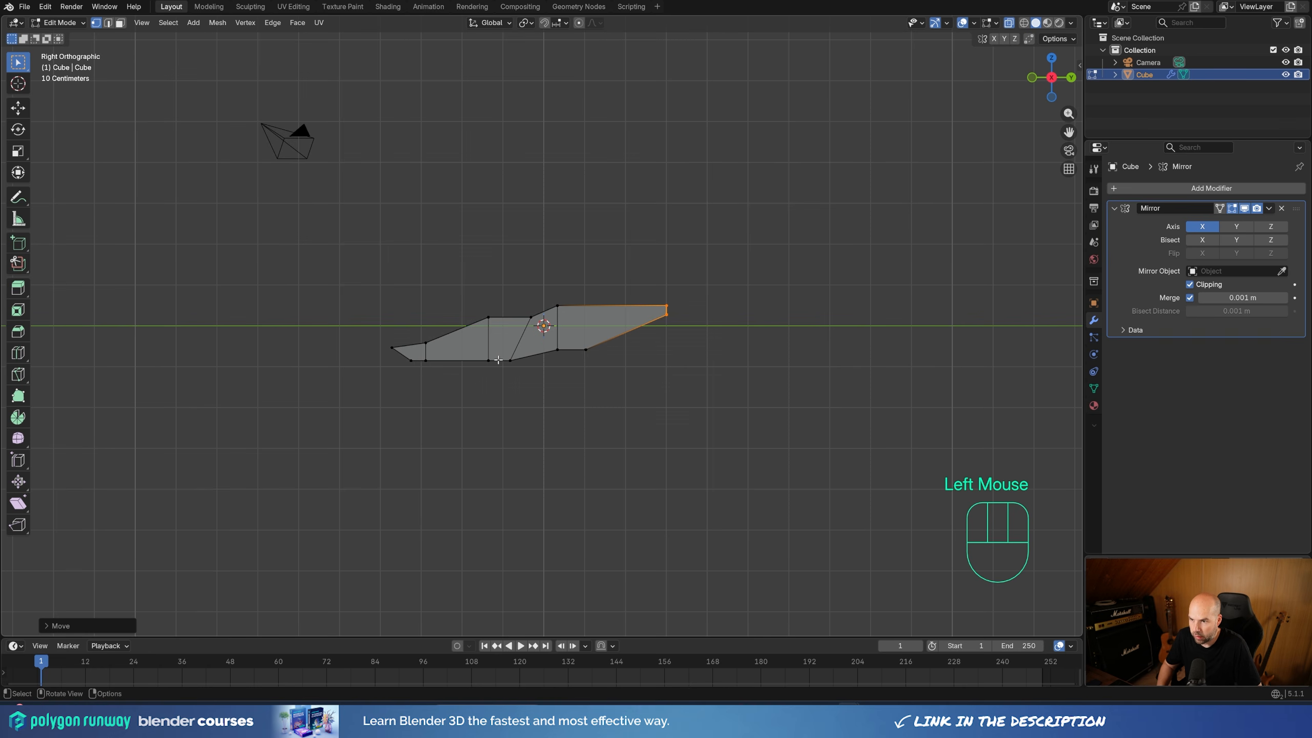
# Set the pivot point to Active Element and shear the outer vertices of the front section inward in top view to taper the nose
pyautogui.press('KP_7')
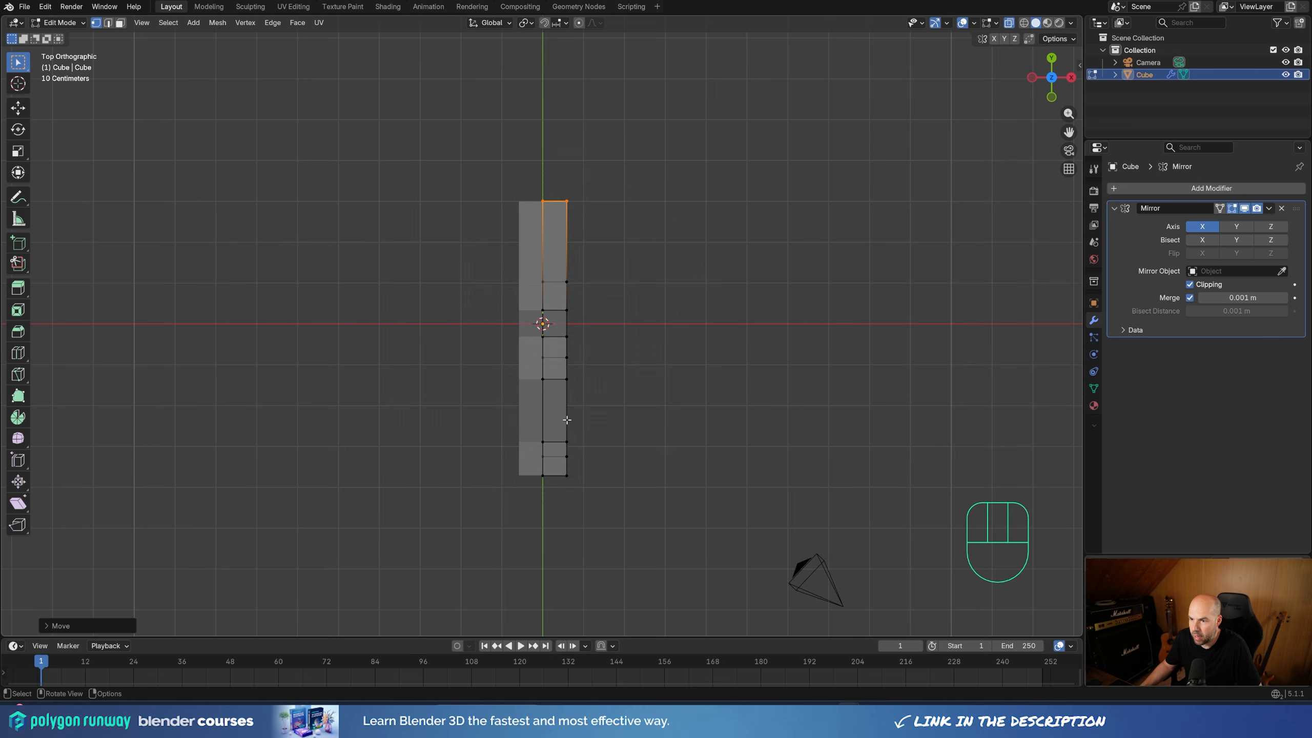
pyautogui.moveTo(565, 379); pyautogui.dragTo(612, 571)
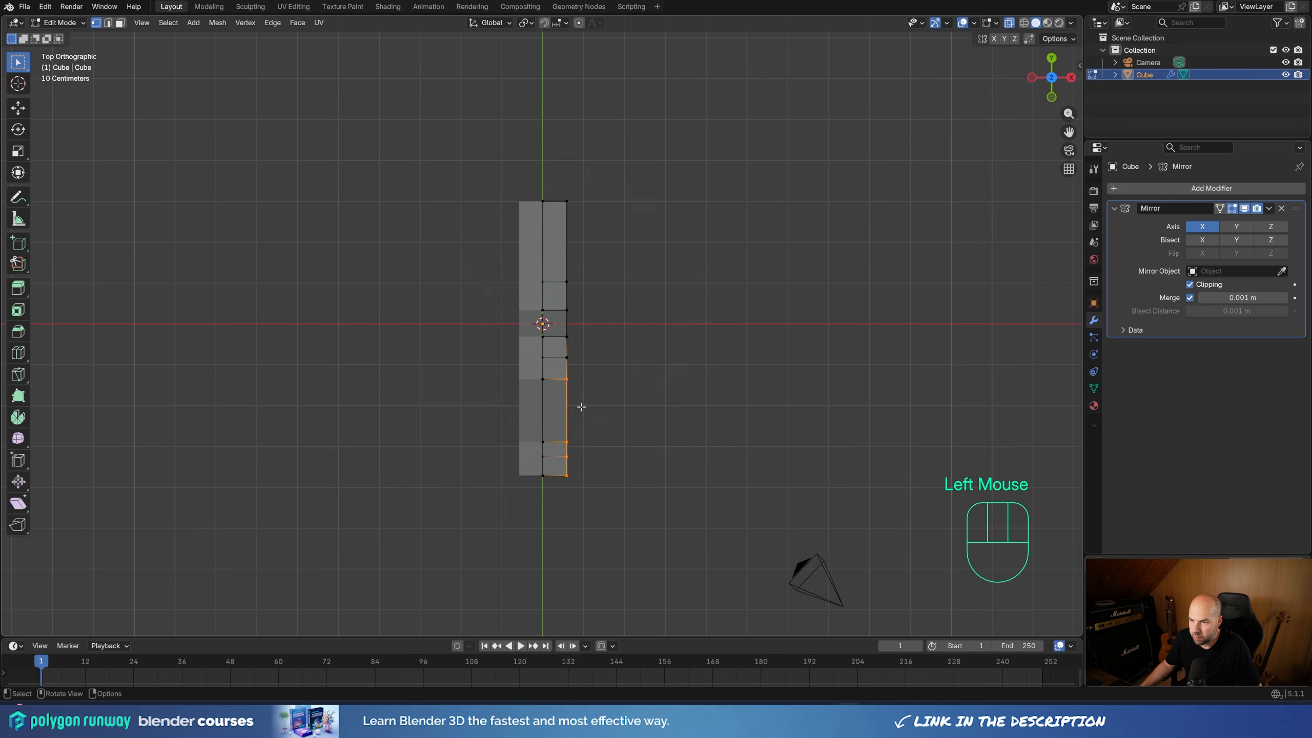
pyautogui.keyDown('shift'); pyautogui.click(571, 381); pyautogui.keyUp('shift')
pyautogui.keyDown('shift'); pyautogui.click(571, 381); pyautogui.keyUp('shift')
pyautogui.moveTo(574, 386); pyautogui.dragTo(529, 397, button='middle')
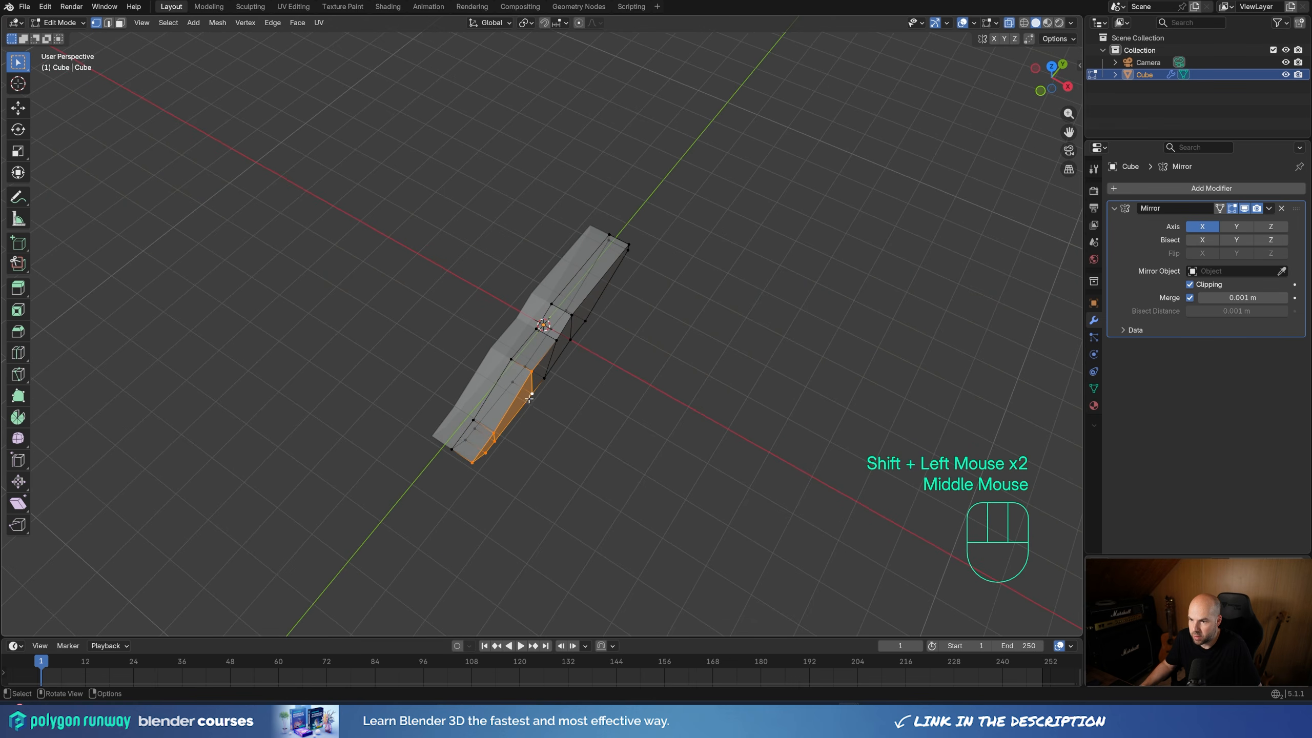
pyautogui.press('KP_7')
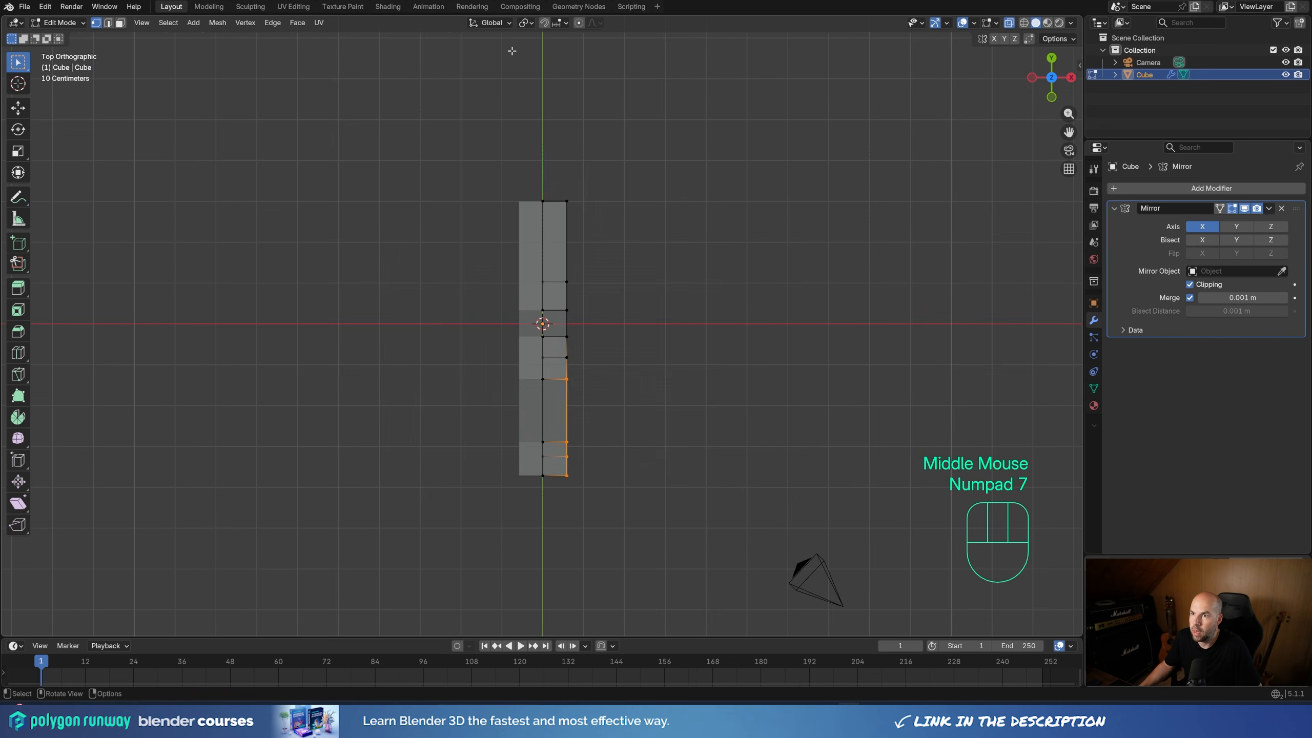
pyautogui.click(526, 23)
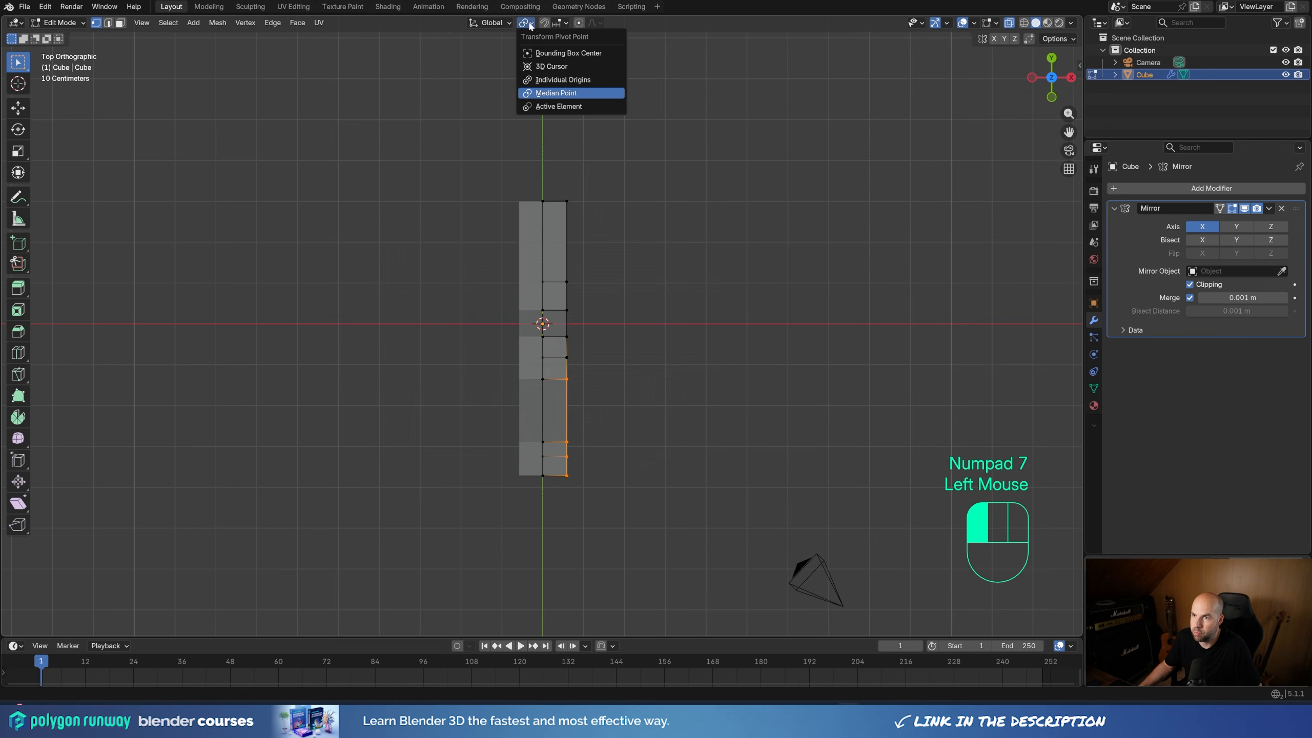
pyautogui.click(551, 108)
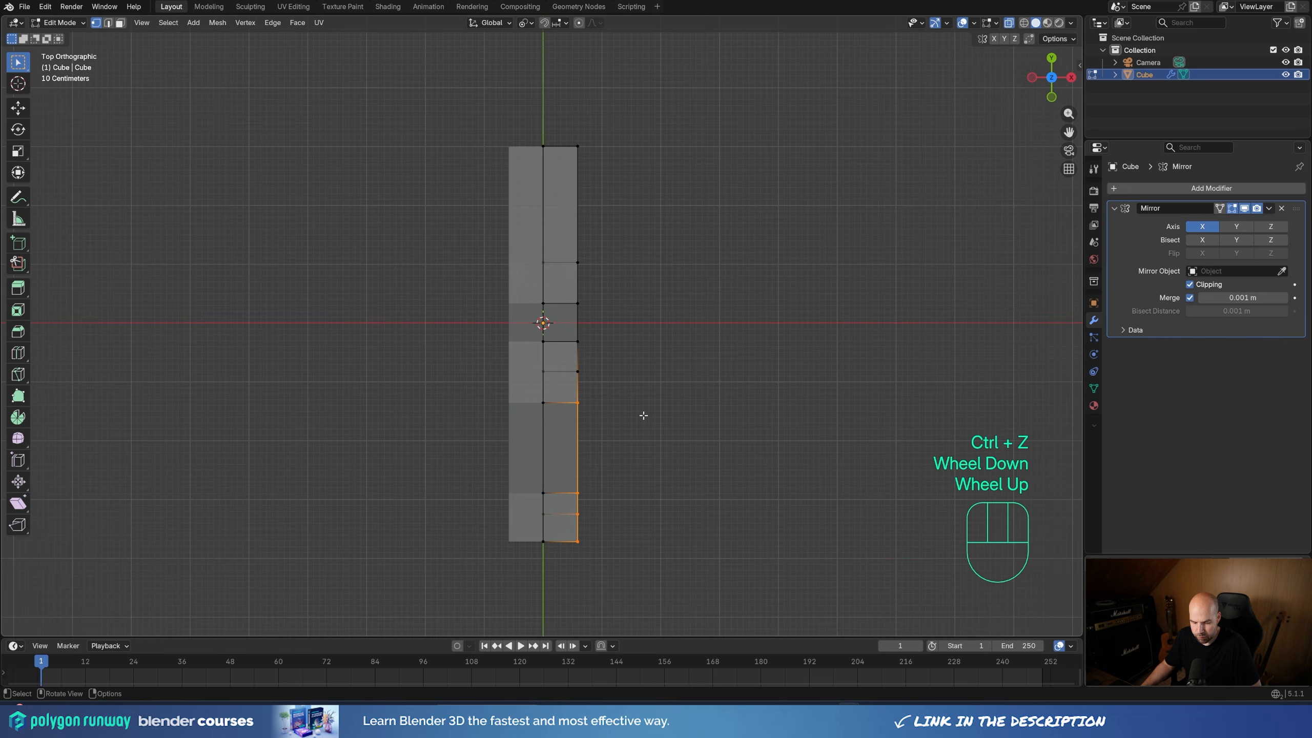
pyautogui.hotkey('shift', 'ctrl', 'alt', 's')
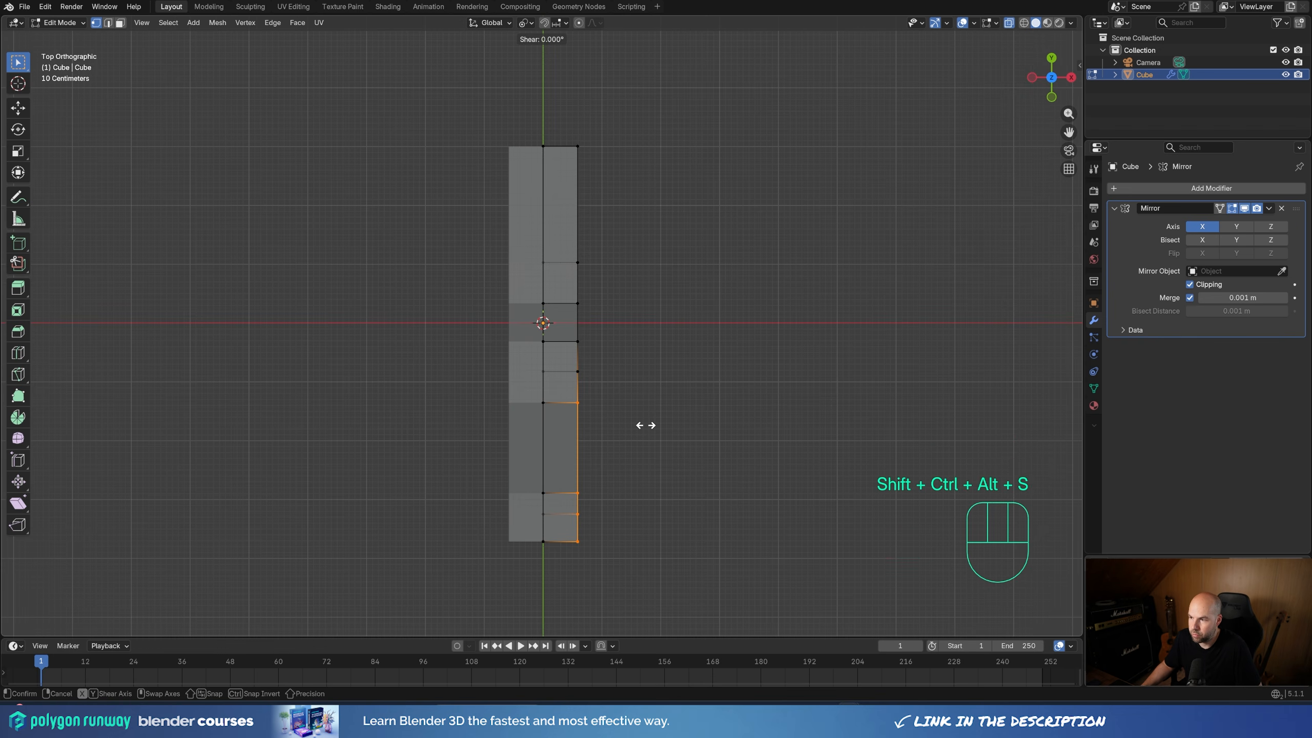
pyautogui.click(762, 439)
# Shear all outer side vertices in front view so the body's sides slant inward toward the top
pyautogui.press('KP_1')
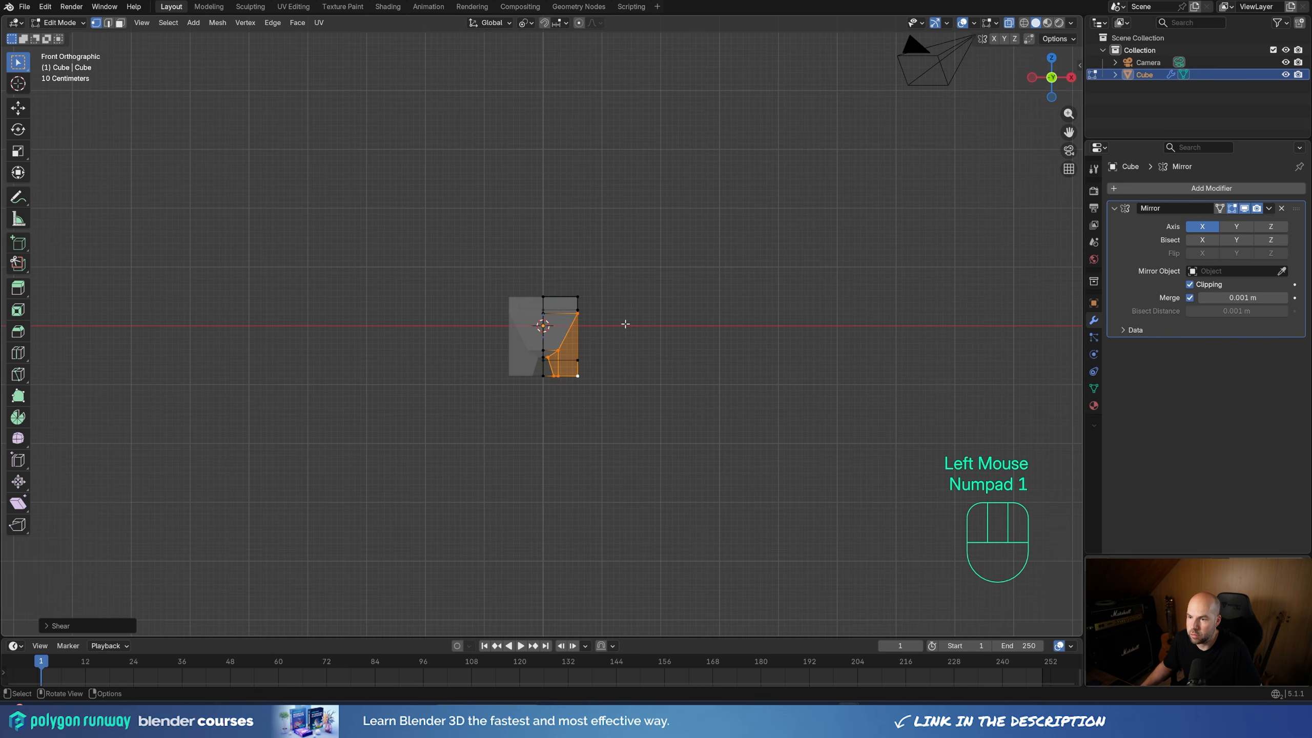
pyautogui.scroll(2, 543, 336)
pyautogui.moveTo(544, 252); pyautogui.dragTo(674, 454)
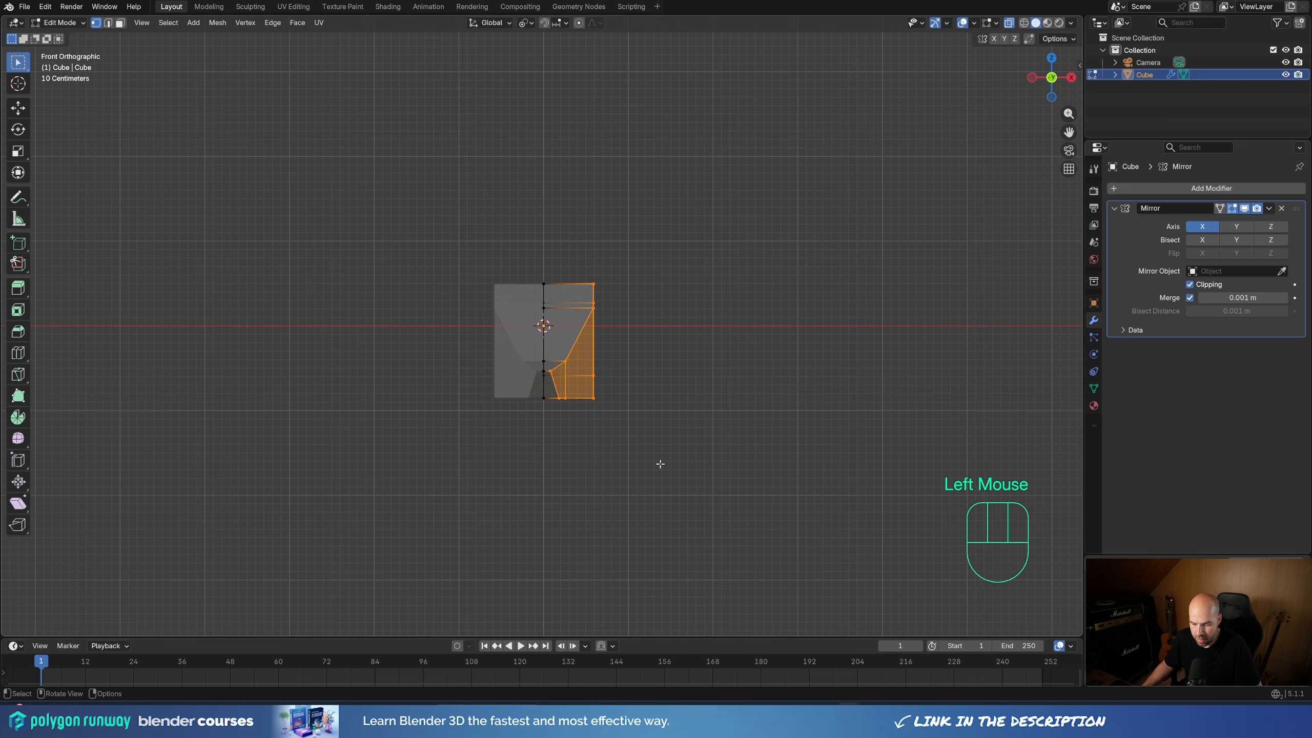
pyautogui.hotkey('ctrl', 'shift', 'alt', 's')
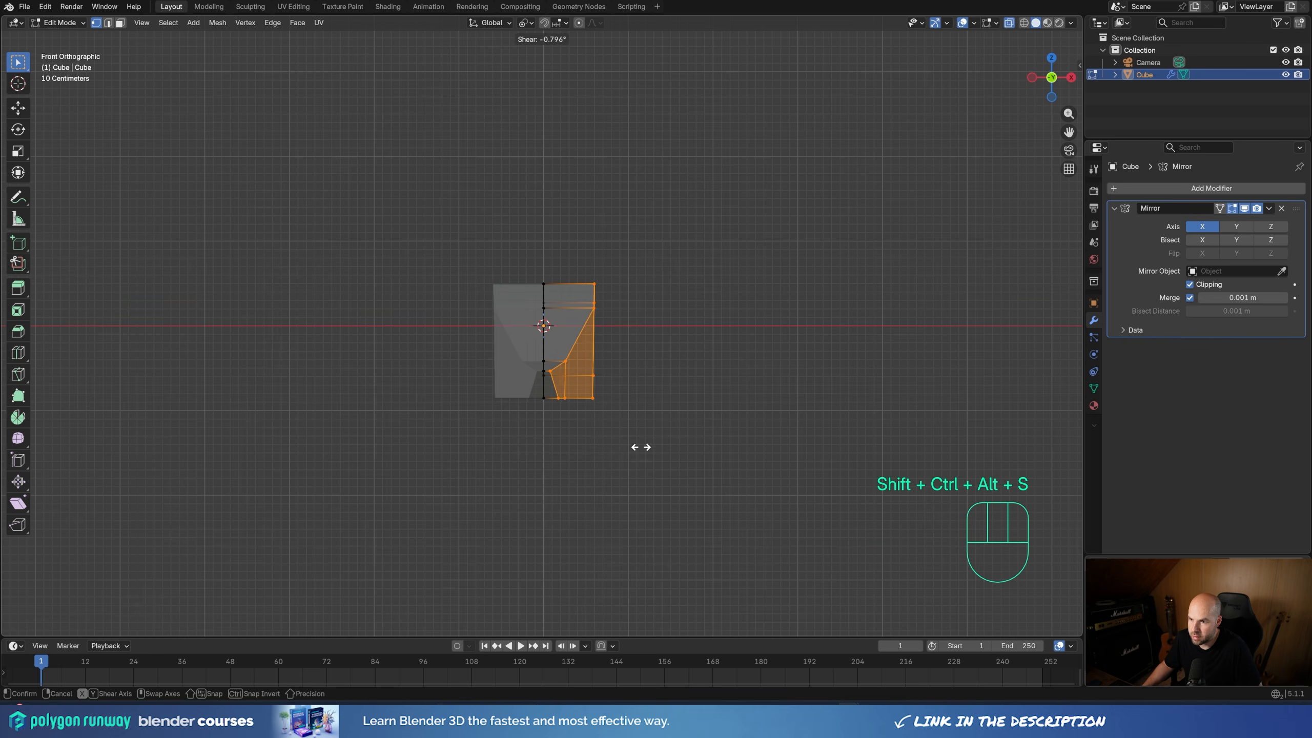
pyautogui.click(406, 442)
# Add one centered loop cut running lengthwise along the side of the body
pyautogui.moveTo(406, 442); pyautogui.dragTo(754, 413, button='middle')
pyautogui.scroll(-2, 650, 386)
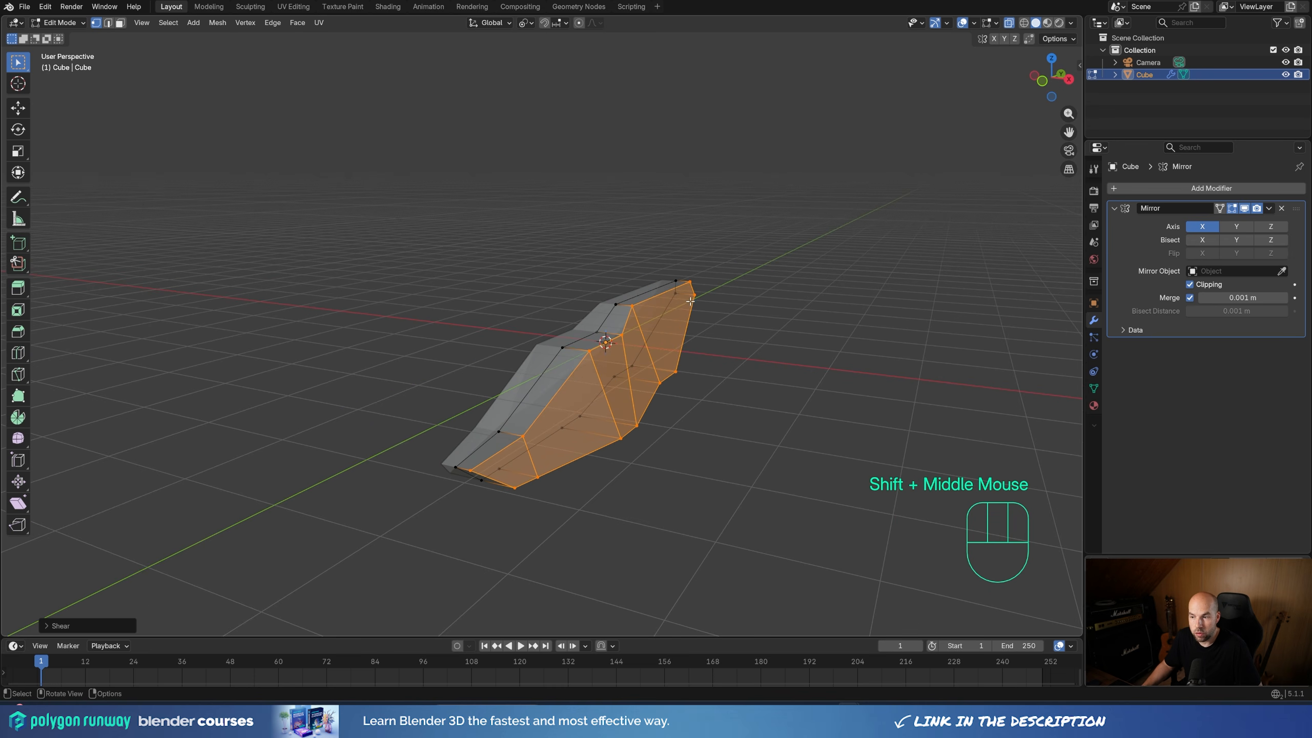
pyautogui.moveTo(456, 449); pyautogui.dragTo(614, 430, button='middle')
pyautogui.hotkey('ctrl', 'r')
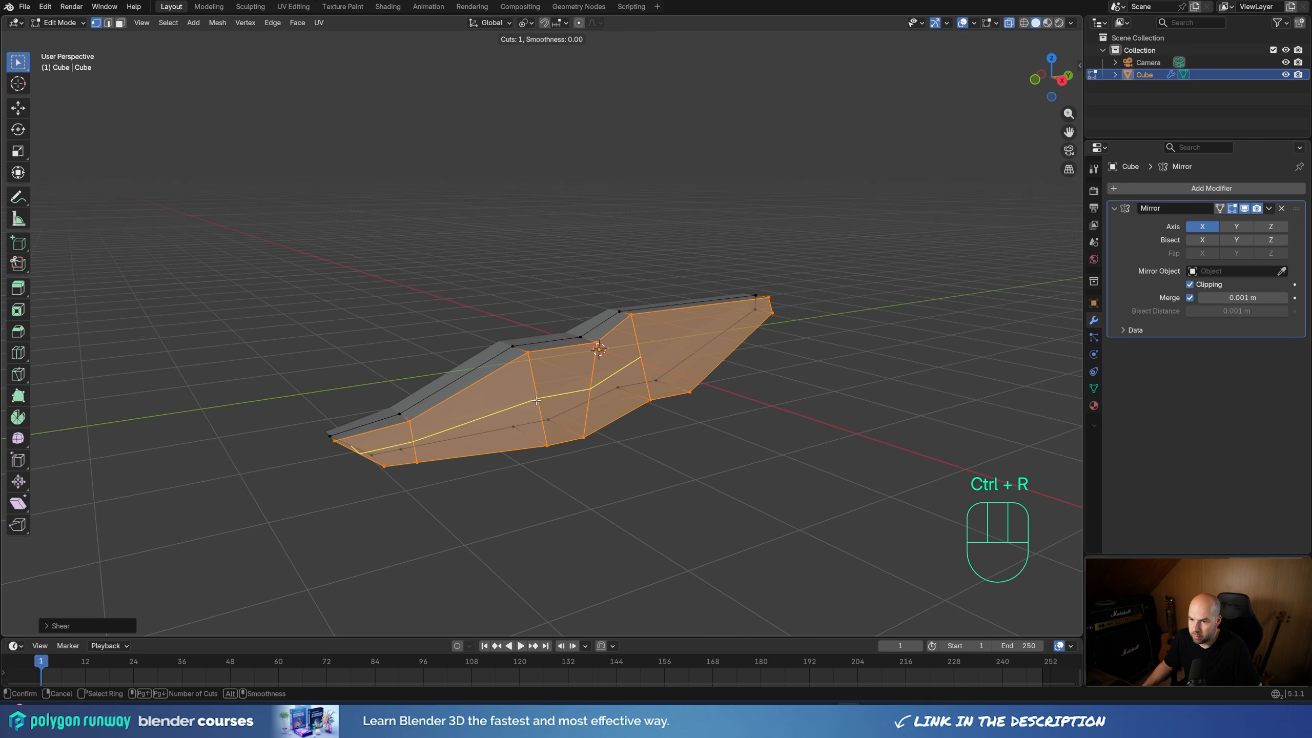
pyautogui.click(536, 401)
pyautogui.rightClick(693, 386)
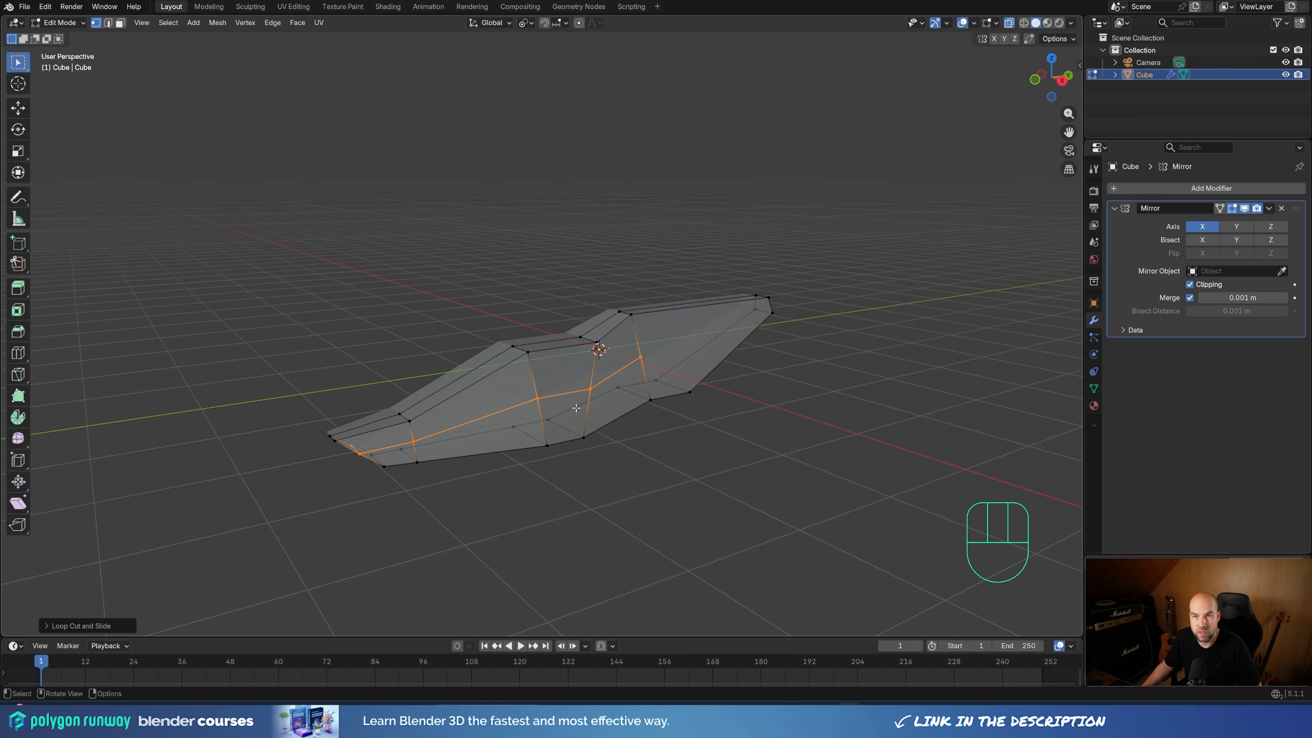
# Separate the top and upper side faces of the middle front section into their own object as the canopy
pyautogui.moveTo(576, 408); pyautogui.dragTo(488, 454, button='middle')
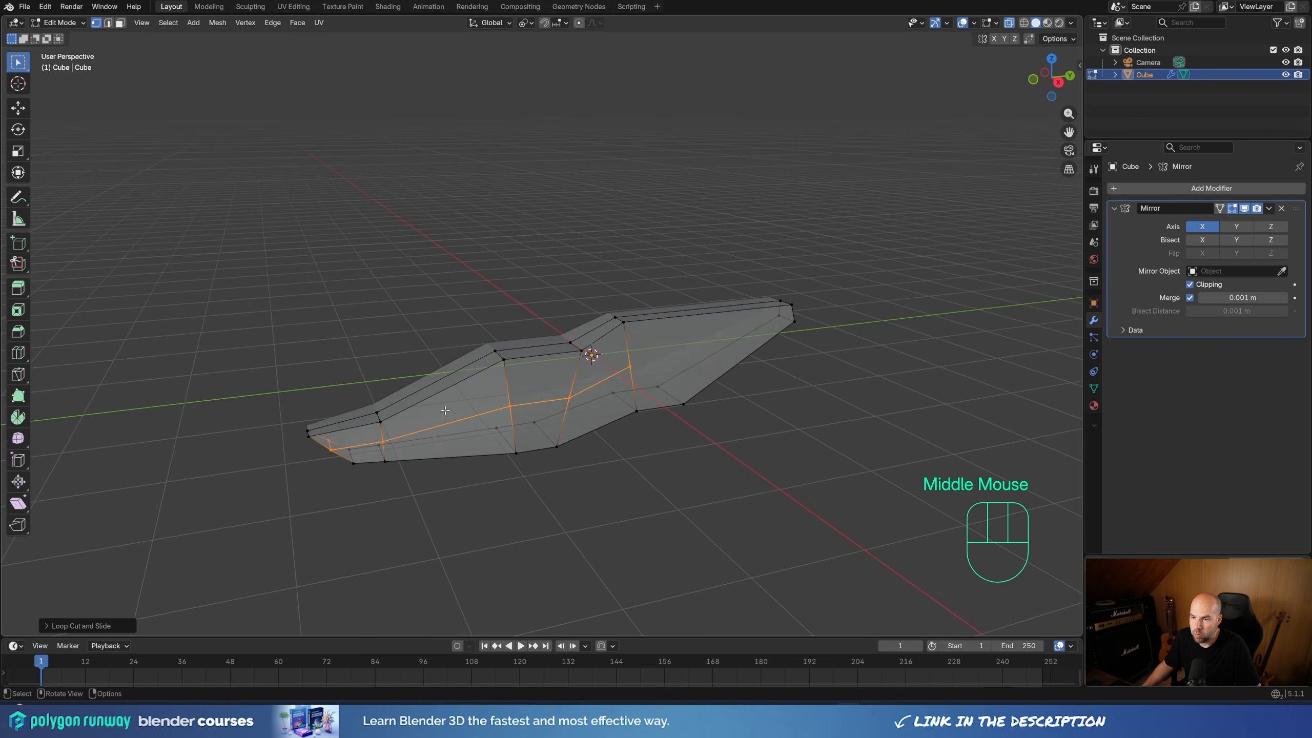
pyautogui.press('3')
pyautogui.moveTo(424, 356); pyautogui.dragTo(458, 414)
pyautogui.keyDown('shift'); pyautogui.moveTo(516, 312); pyautogui.dragTo(550, 374); pyautogui.keyUp('shift')
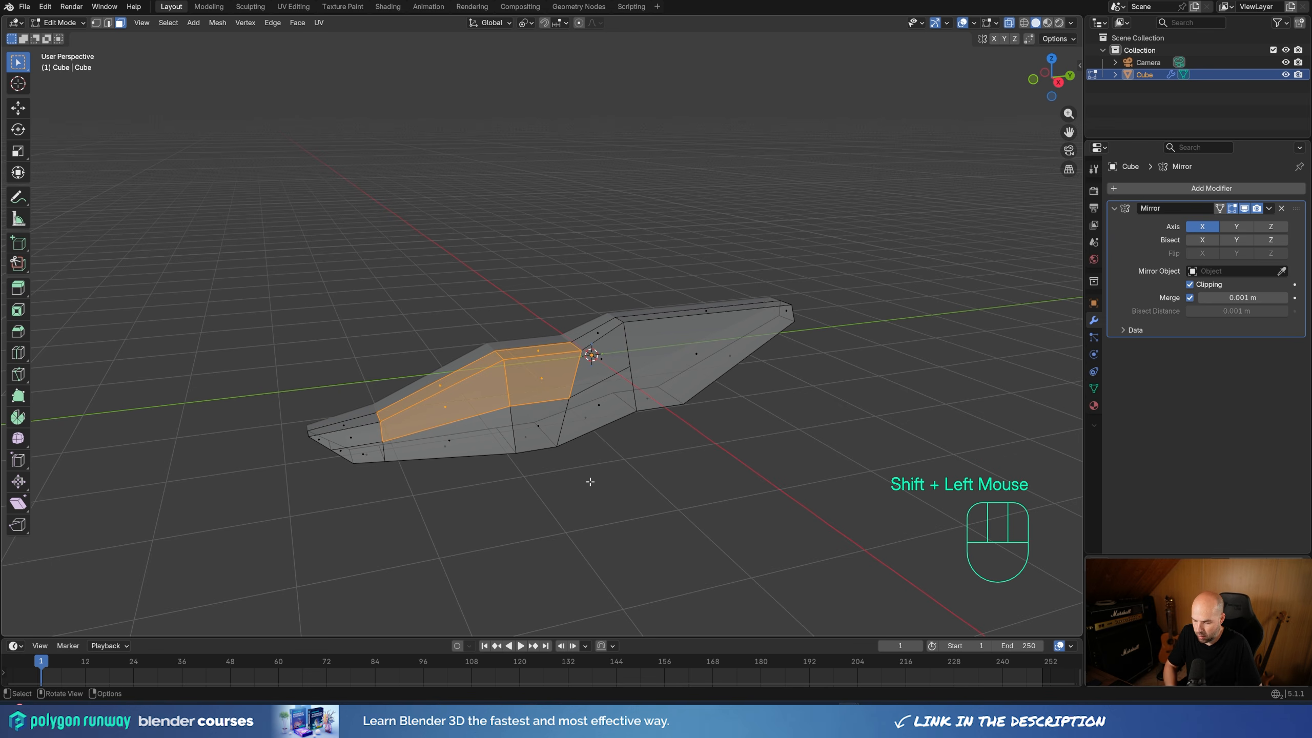
pyautogui.press('p')
pyautogui.click(589, 480)
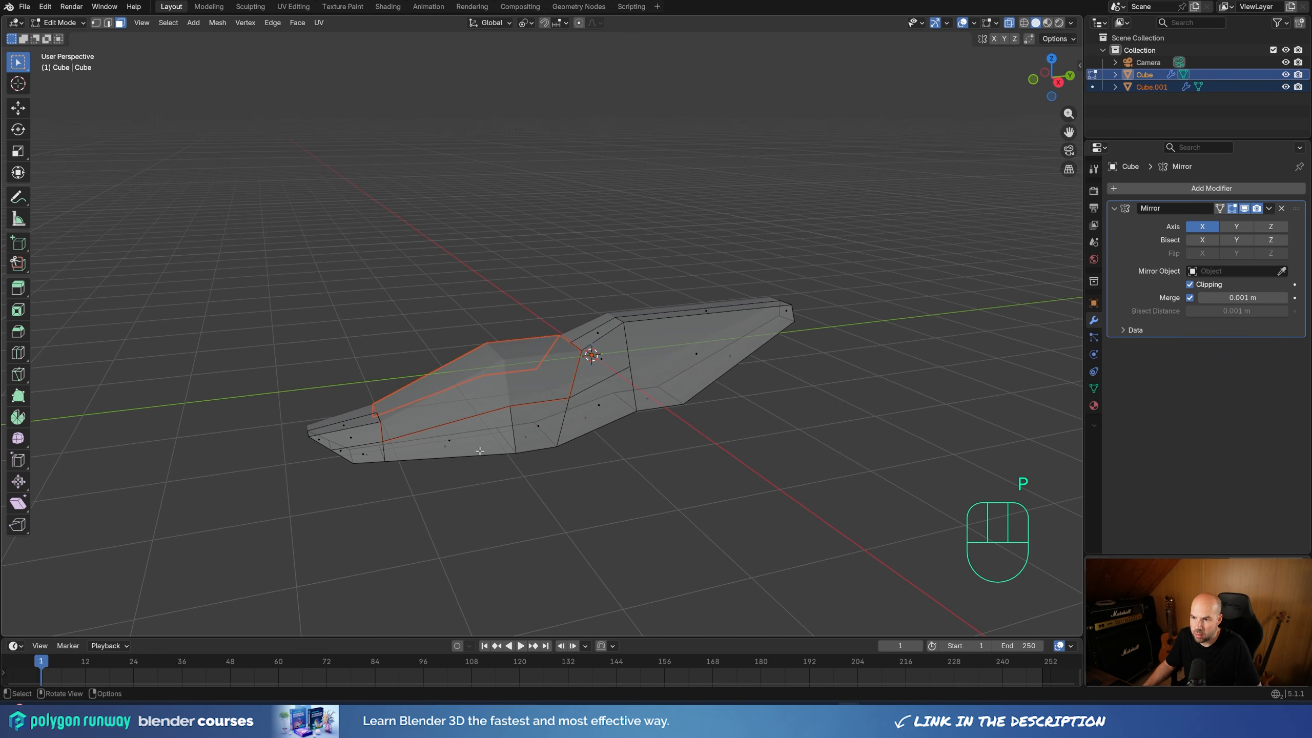
pyautogui.click(570, 272)
pyautogui.hotkey('ctrl', 'z')
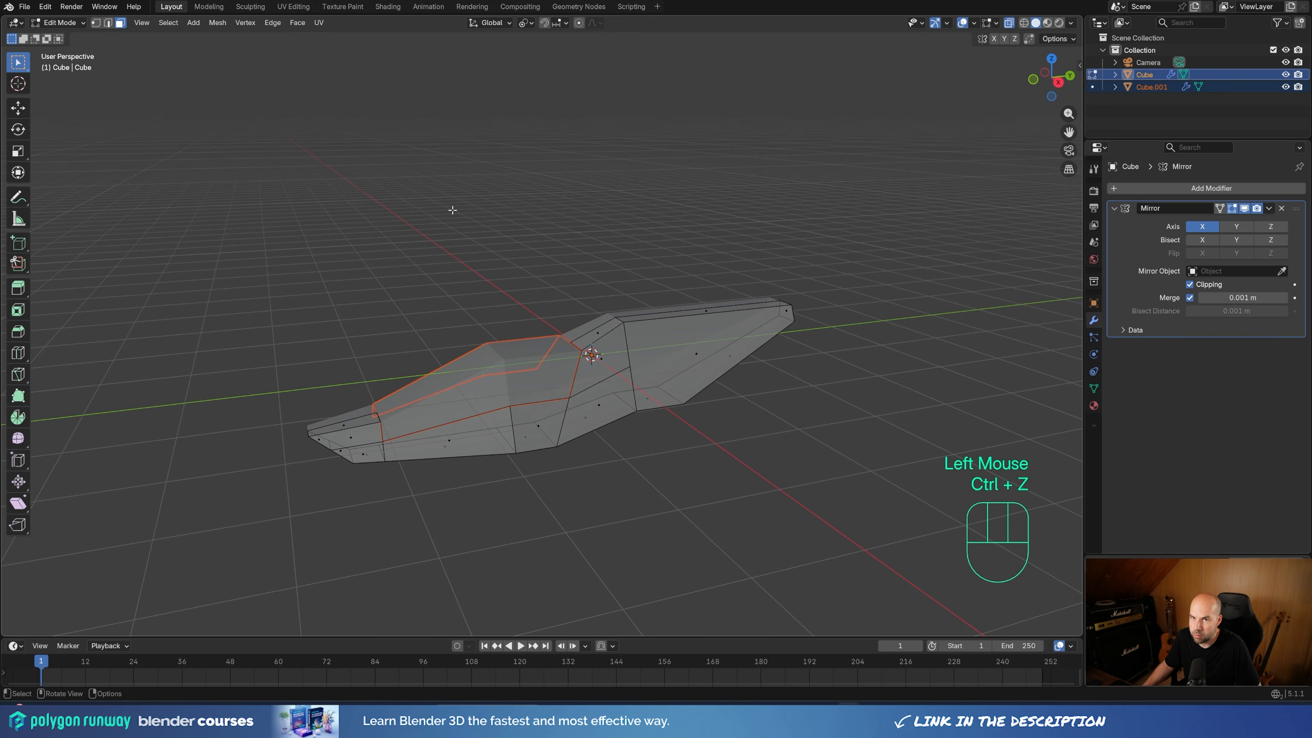
# Turn on Auto Merge and extrude the rear and lower edges of the body's canopy opening inward along X to the centre line
pyautogui.press('2')
pyautogui.click(576, 377)
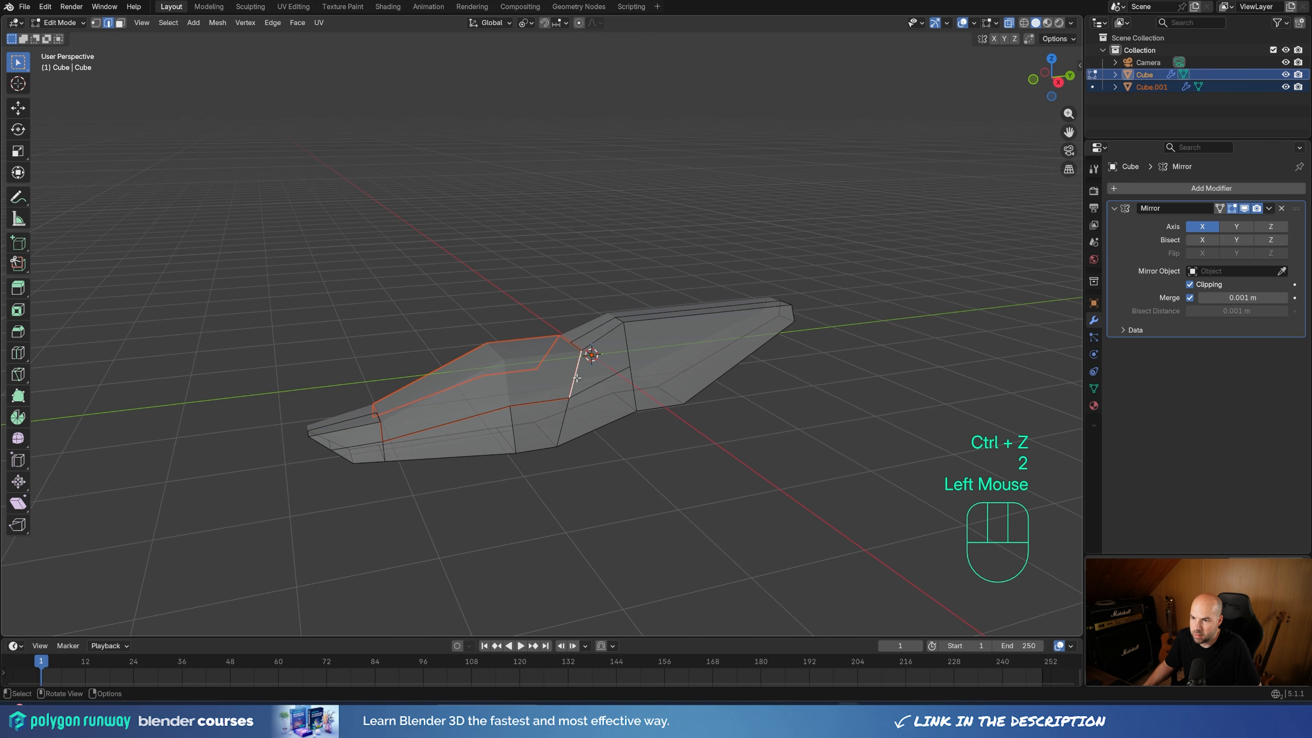
pyautogui.keyDown('shift'); pyautogui.click(404, 440); pyautogui.keyUp('shift')
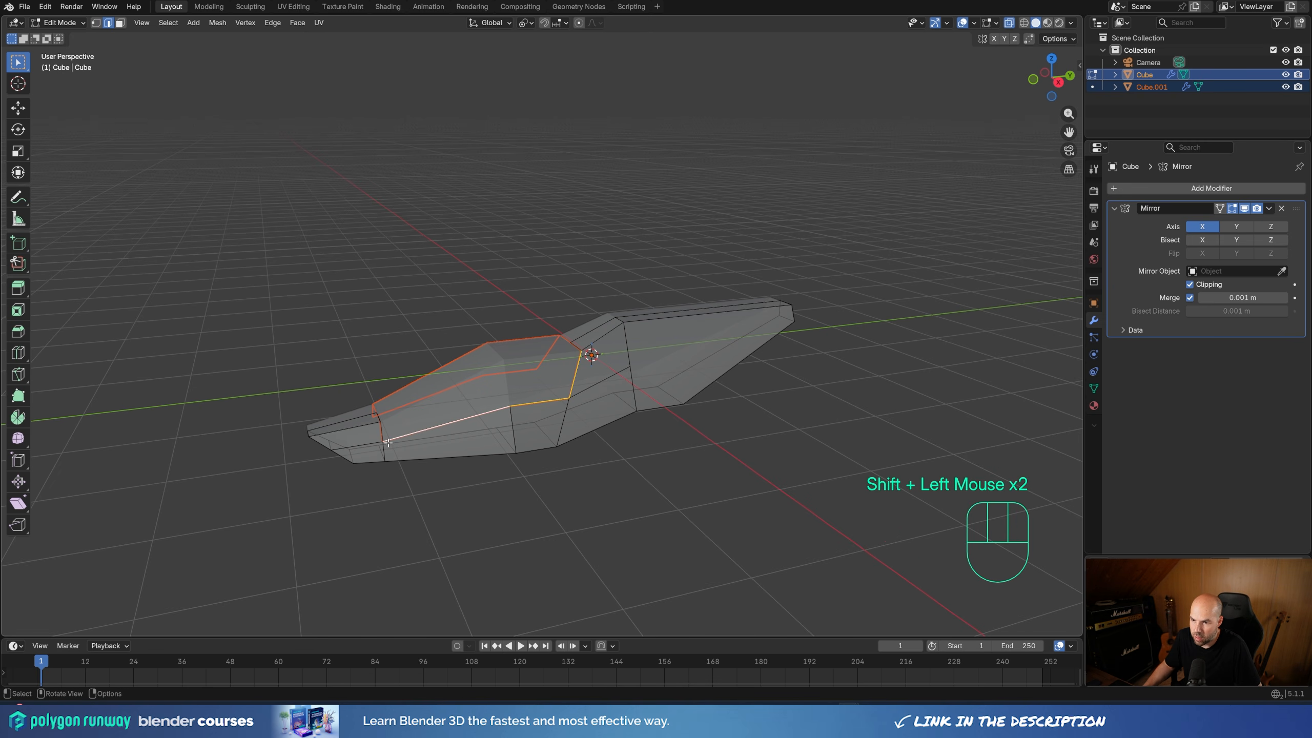
pyautogui.moveTo(569, 457); pyautogui.dragTo(679, 469, button='middle')
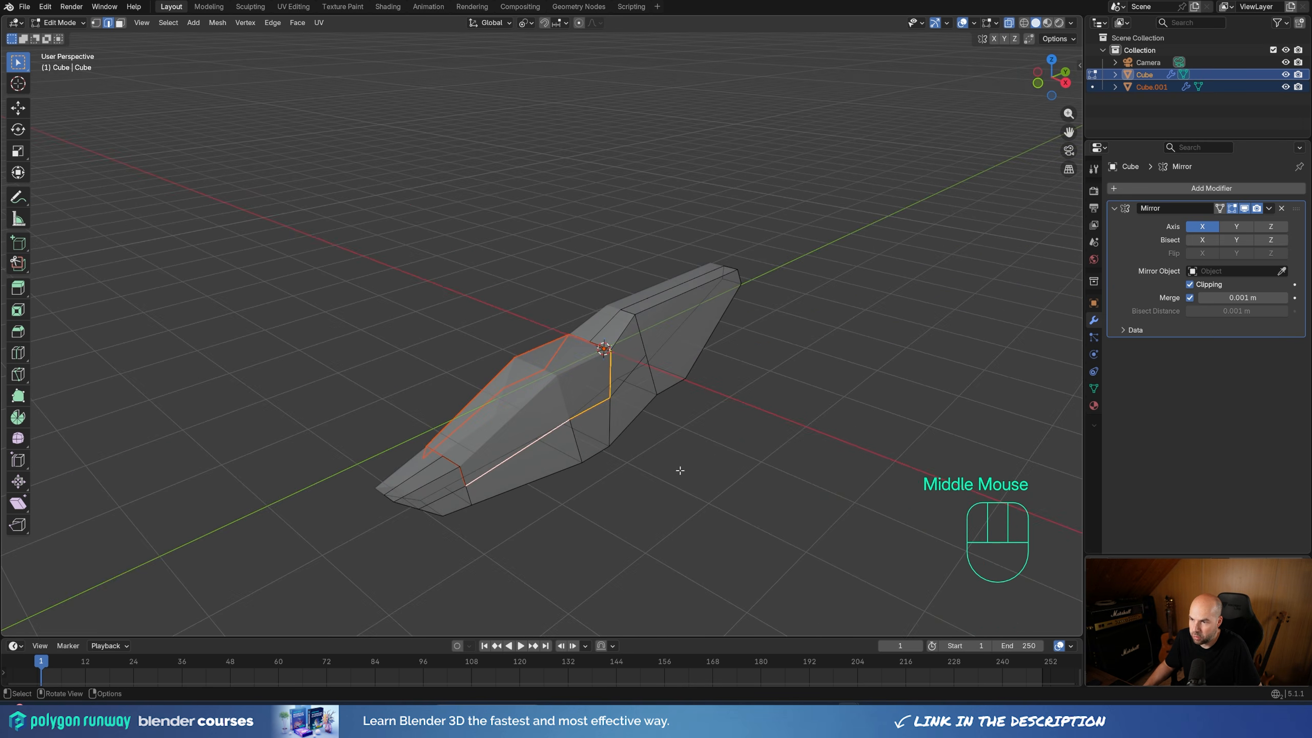
pyautogui.click(1028, 38)
pyautogui.scroll(2, 652, 367)
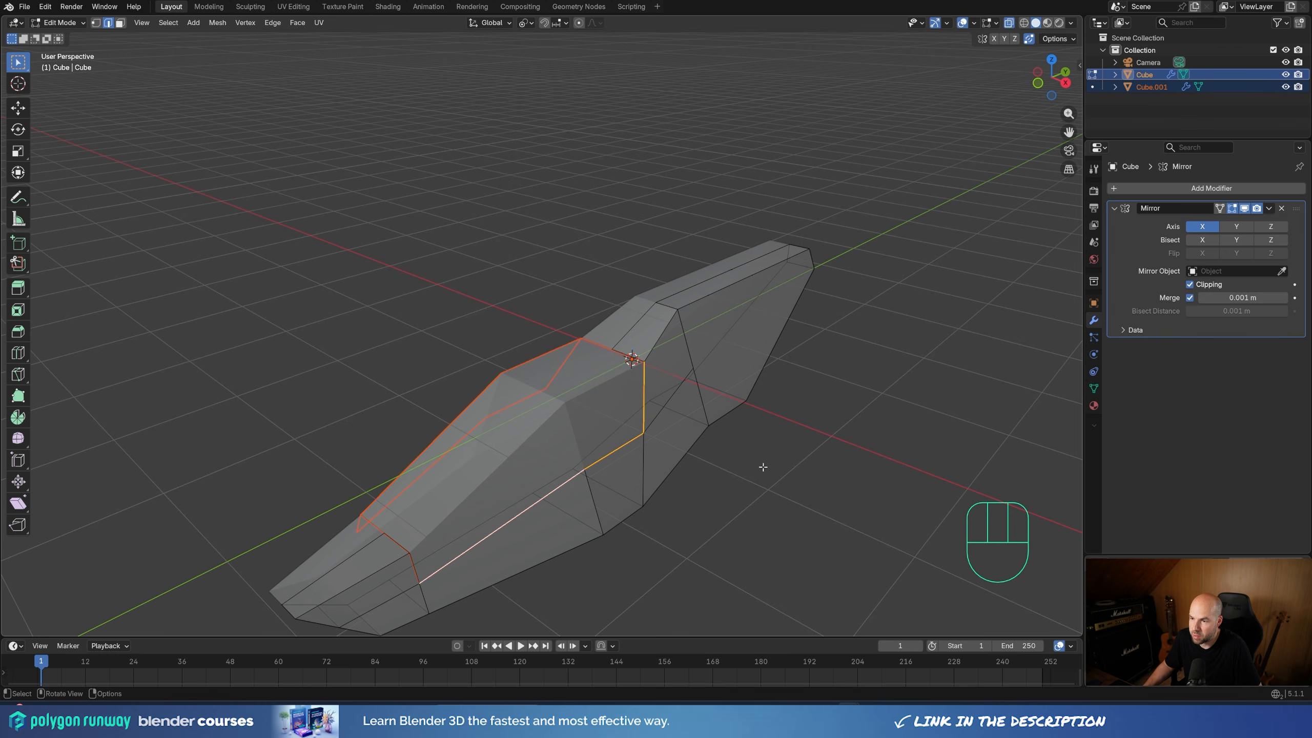
pyautogui.press('e')
pyautogui.press('x')
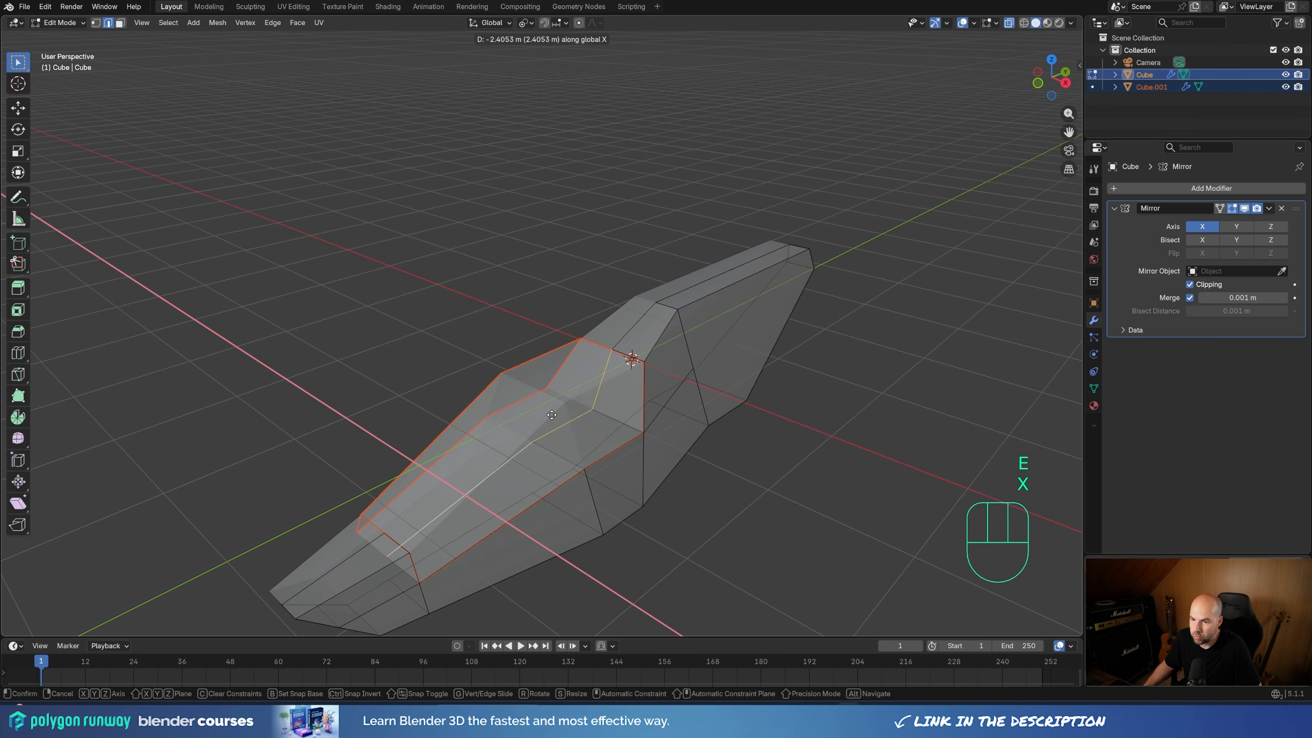
pyautogui.click(551, 415)
pyautogui.moveTo(551, 415); pyautogui.dragTo(443, 441, button='middle')
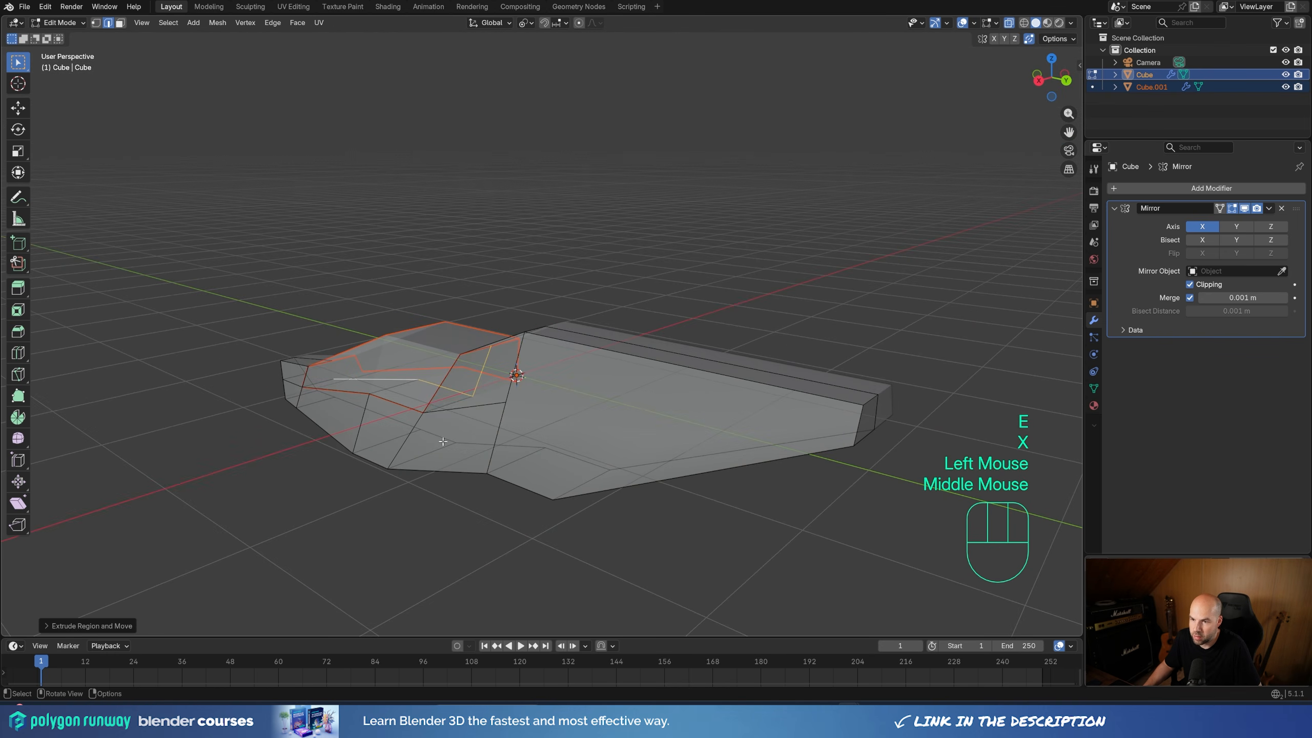
# Fill the open front end of the body's canopy recess with a face
pyautogui.click(302, 376)
pyautogui.click(302, 377)
pyautogui.moveTo(301, 376); pyautogui.dragTo(387, 391, button='middle')
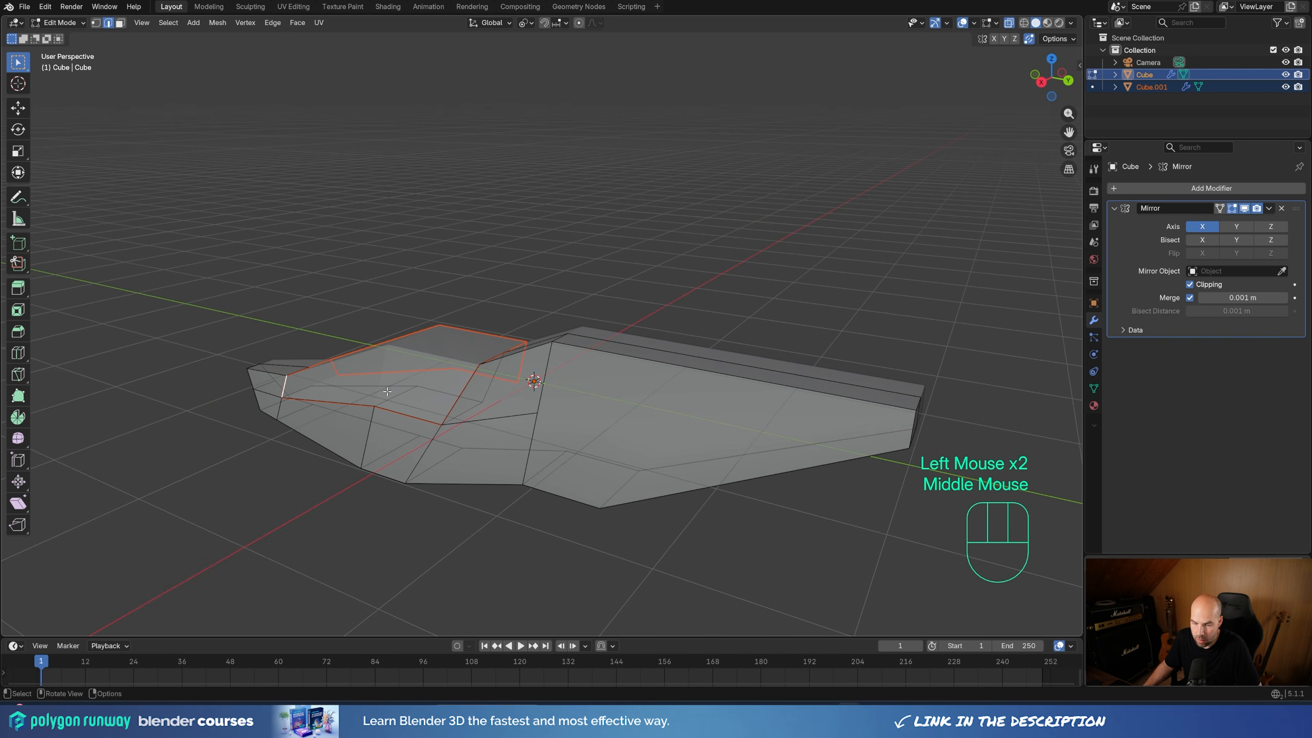
pyautogui.press('f')
pyautogui.keyDown('shift'); pyautogui.moveTo(298, 387); pyautogui.dragTo(634, 389, button='middle'); pyautogui.keyUp('shift')
pyautogui.scroll(2, 392, 395)
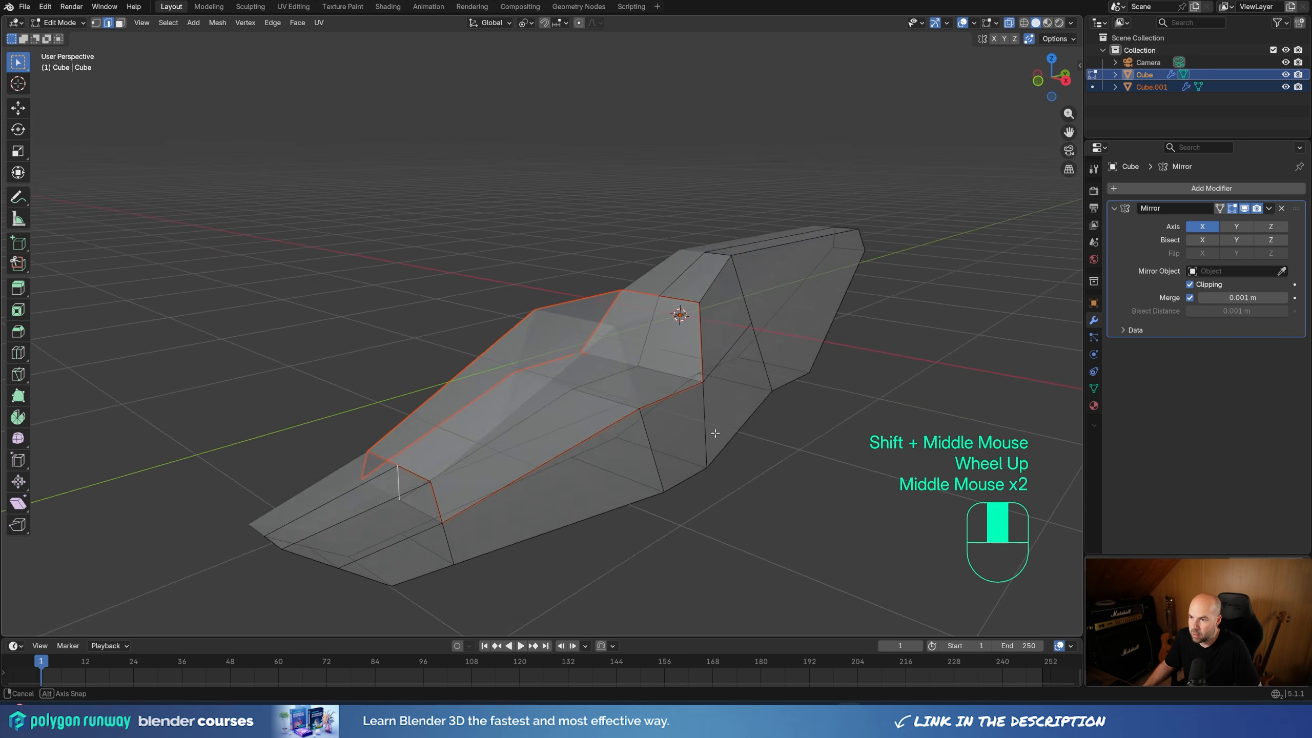
# Extrude the rear and lower side edges of the separate canopy inward along X to the centre line
pyautogui.press('Tab')
pyautogui.click(572, 328)
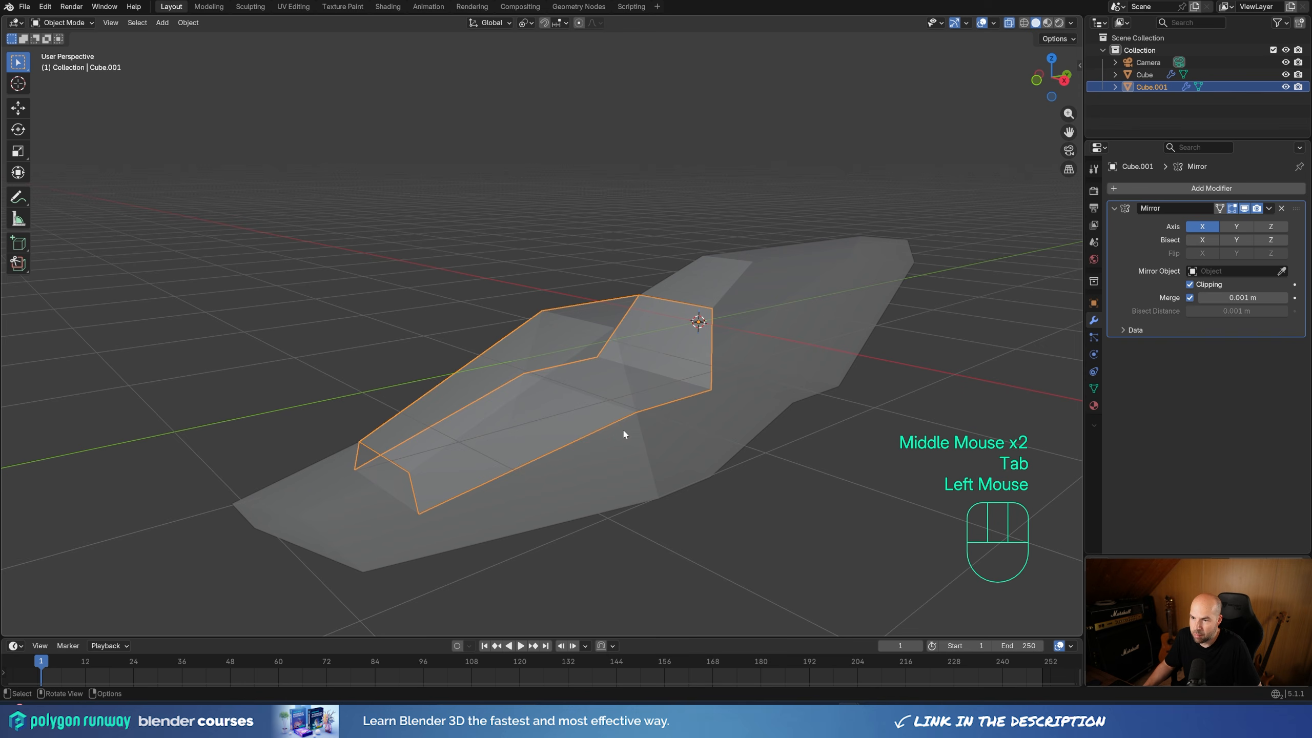
pyautogui.press('Tab')
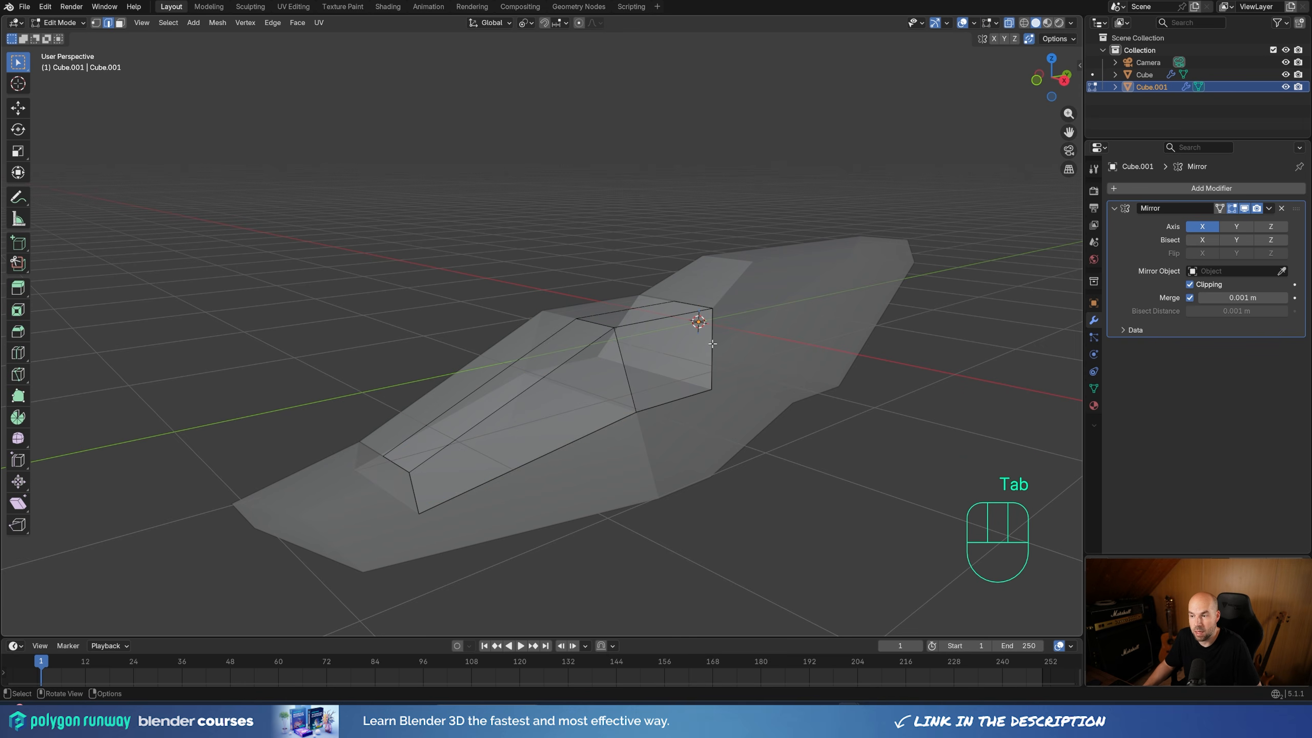
pyautogui.click(712, 344)
pyautogui.keyDown('shift'); pyautogui.click(670, 402); pyautogui.keyUp('shift')
pyautogui.keyDown('shift'); pyautogui.click(593, 431); pyautogui.keyUp('shift')
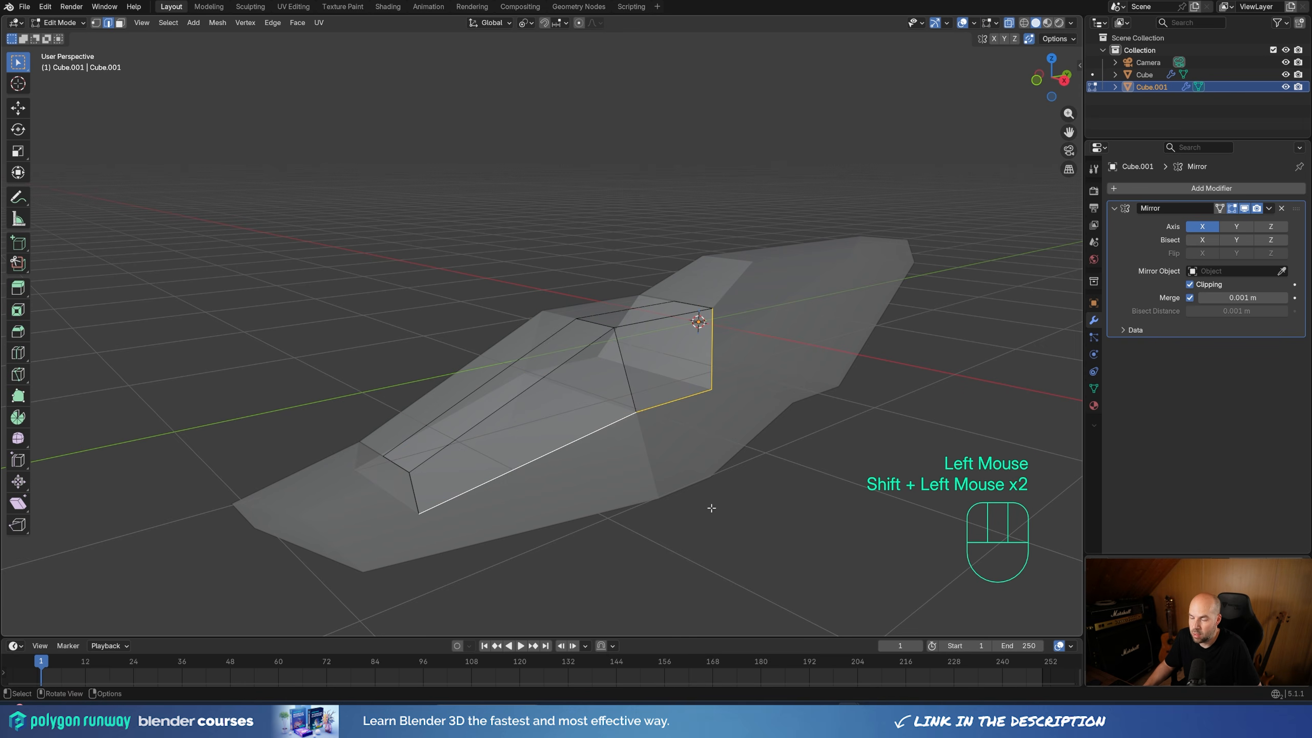
pyautogui.press('e')
pyautogui.press('x')
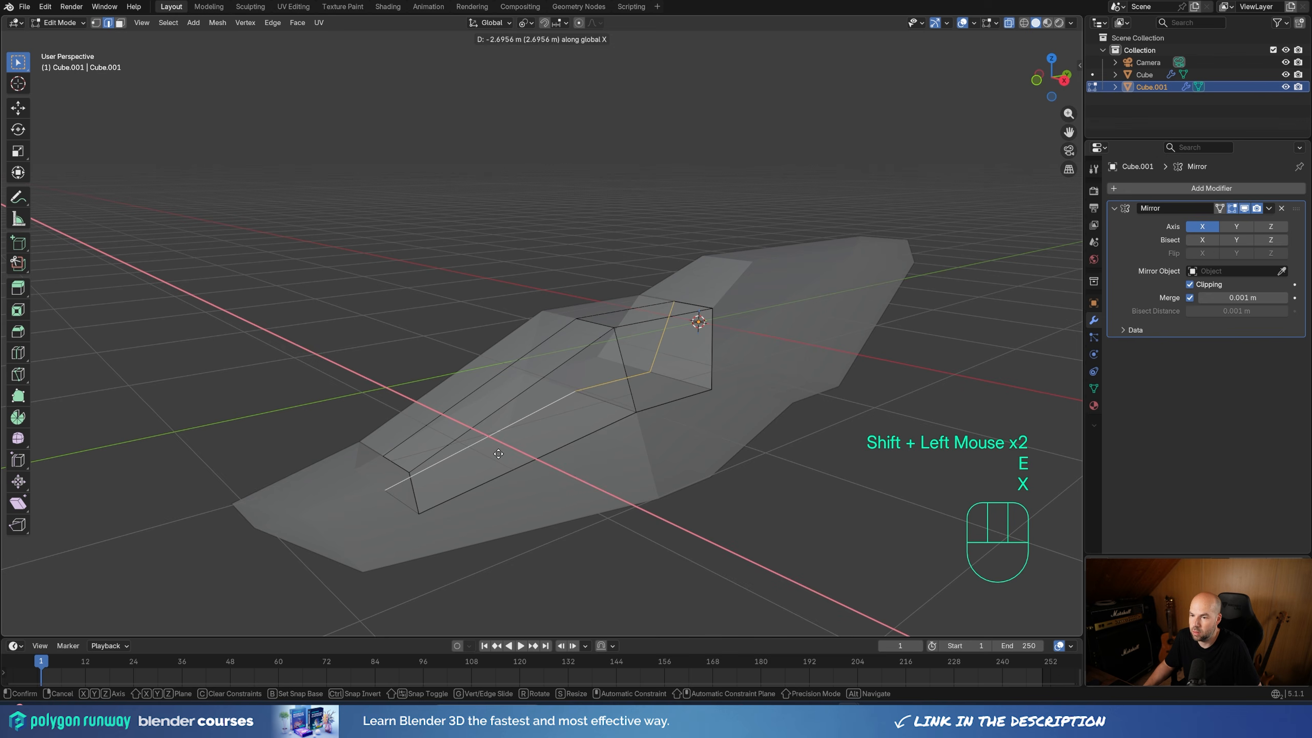
pyautogui.click(498, 454)
# Fill the canopy's open front end with a face built from its short front side edge
pyautogui.doubleClick(416, 504)
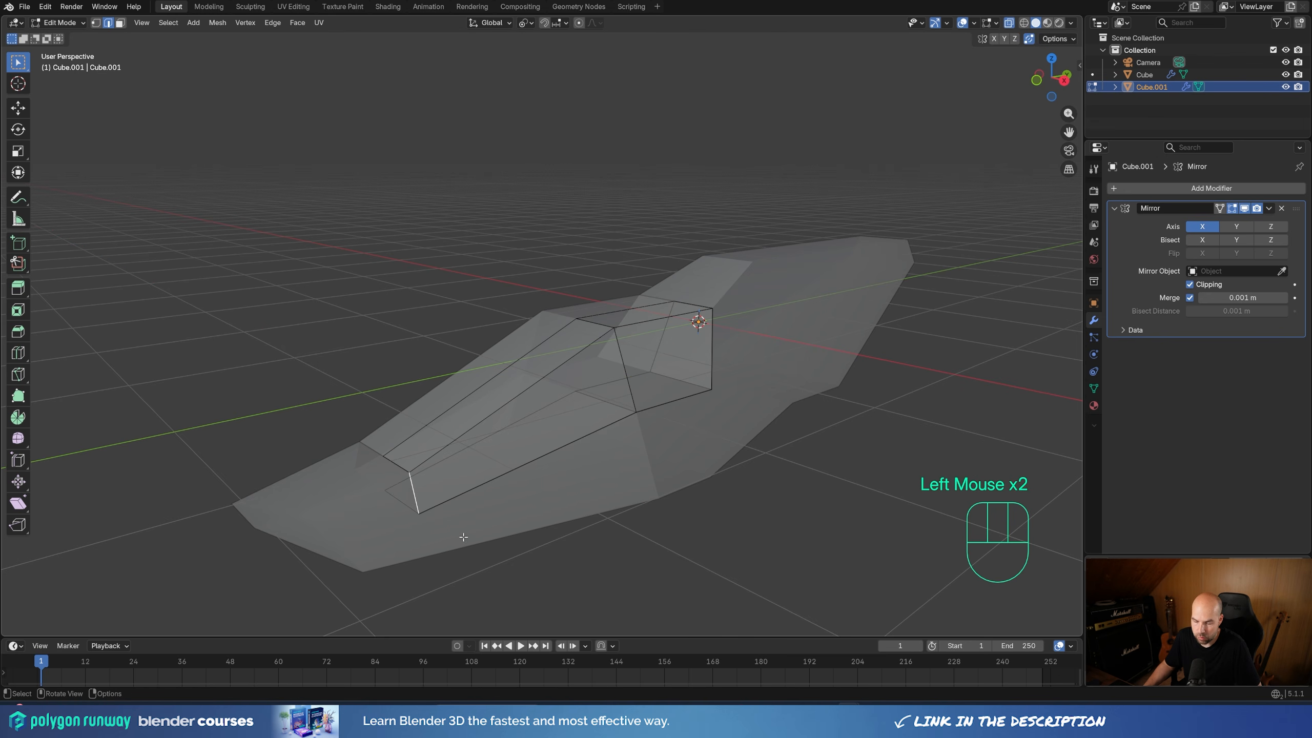
pyautogui.press('f')
pyautogui.moveTo(678, 290); pyautogui.dragTo(779, 379, button='middle')
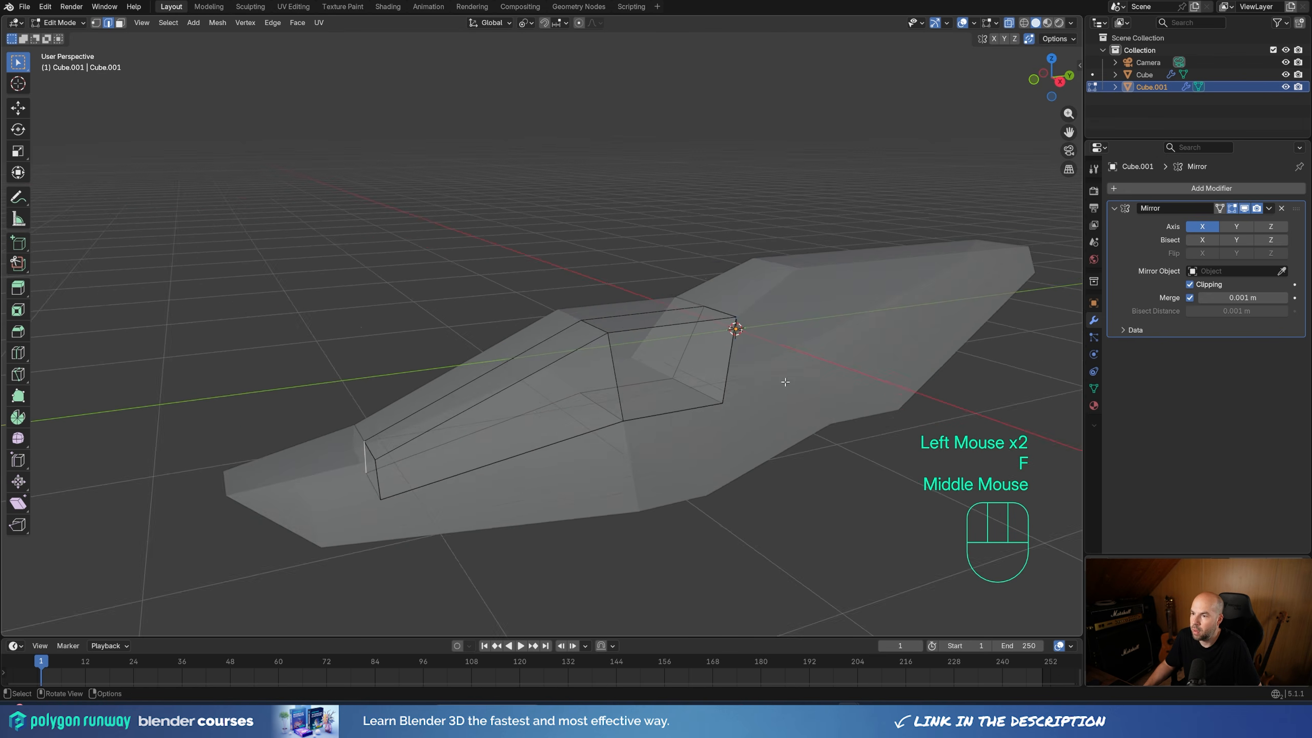
pyautogui.scroll(-2, 770, 271)
pyautogui.keyDown('shift'); pyautogui.moveTo(735, 336); pyautogui.dragTo(670, 357, button='middle'); pyautogui.keyUp('shift')
# Turn off Auto Merge and X-ray, and return to Object Mode
pyautogui.press('Tab')
pyautogui.press('Tab')
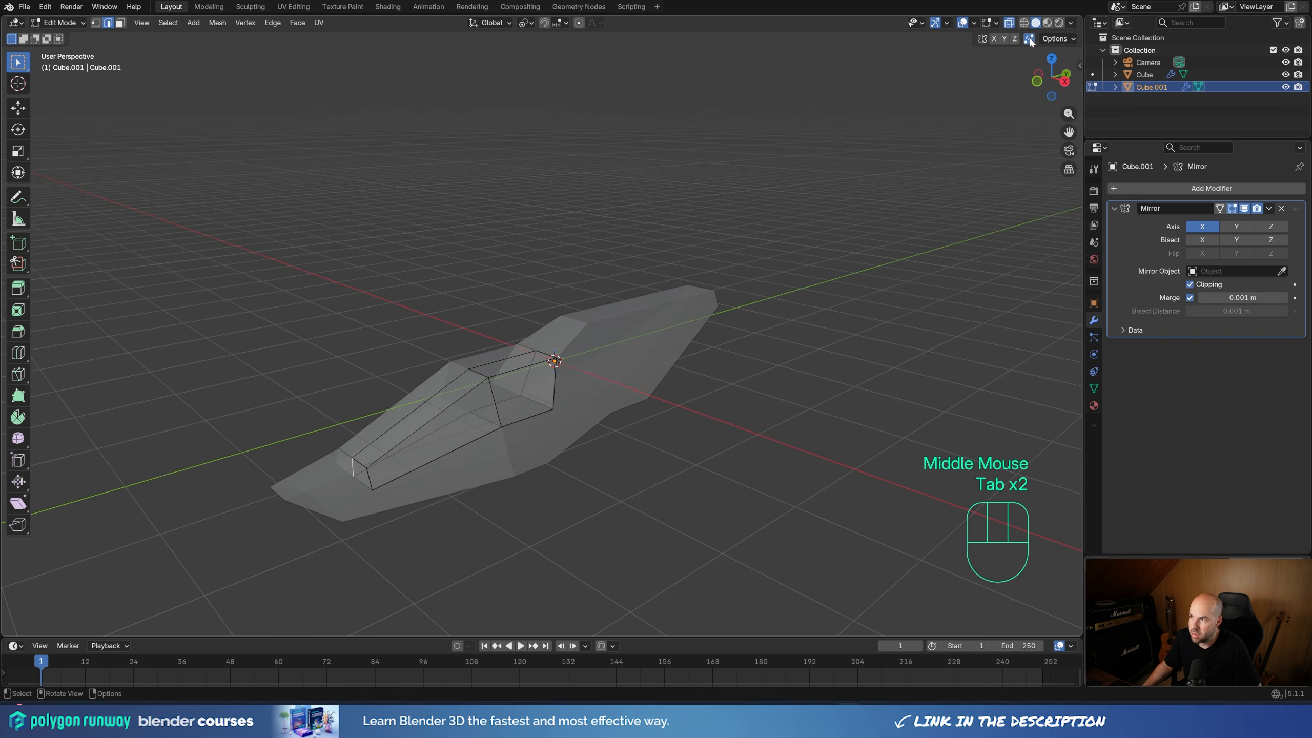
pyautogui.click(1029, 39)
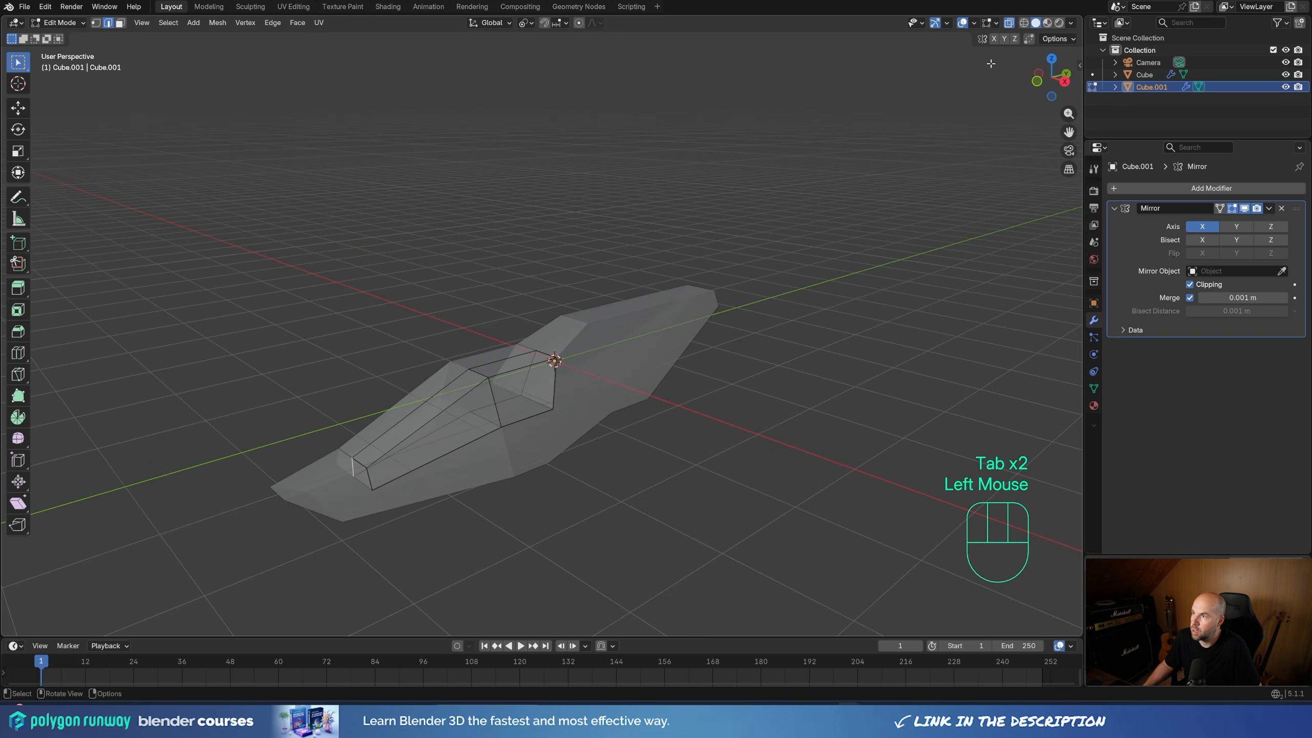
pyautogui.click(1008, 24)
pyautogui.press('Tab')
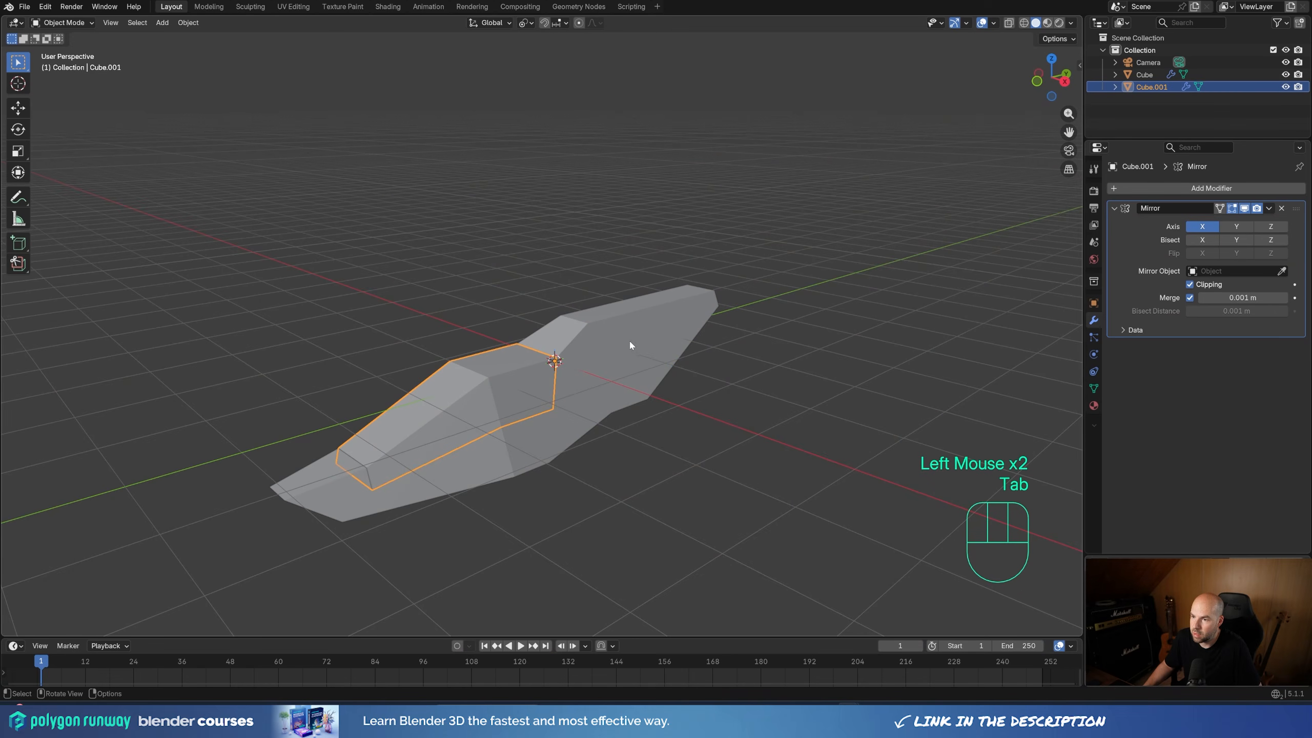
# Place the 3D cursor on the side of the body's rear section and add a mesh plane there
pyautogui.press('shift')
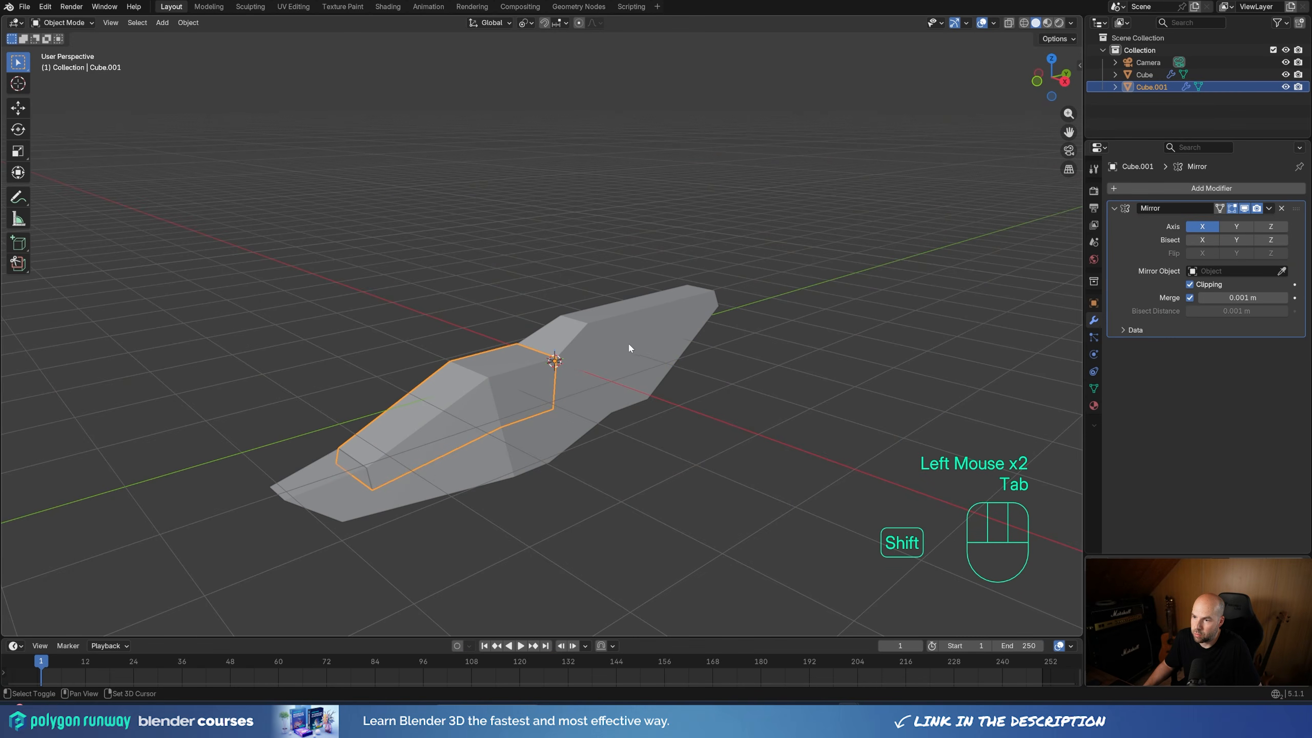
pyautogui.keyDown('shift'); pyautogui.rightClick(631, 340); pyautogui.keyUp('shift')
pyautogui.hotkey('shift', 'a')
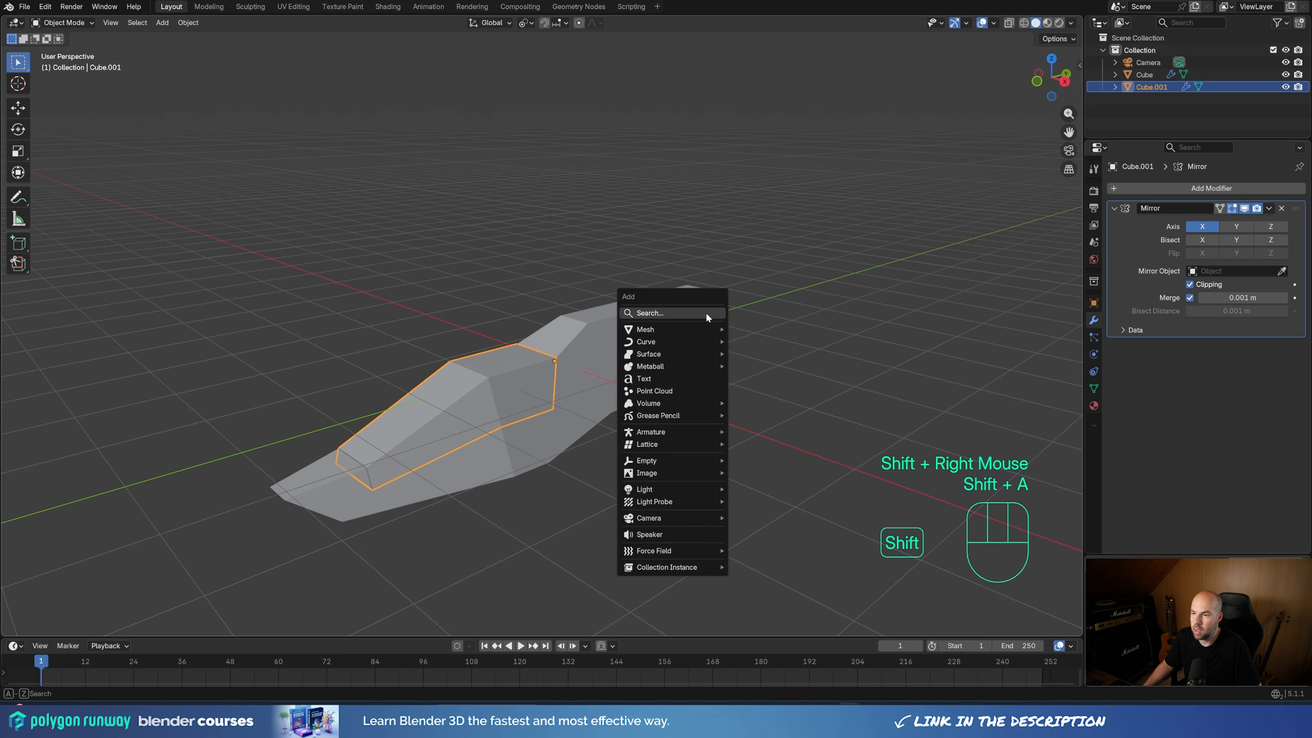
pyautogui.moveTo(671, 329)
pyautogui.click(752, 331)
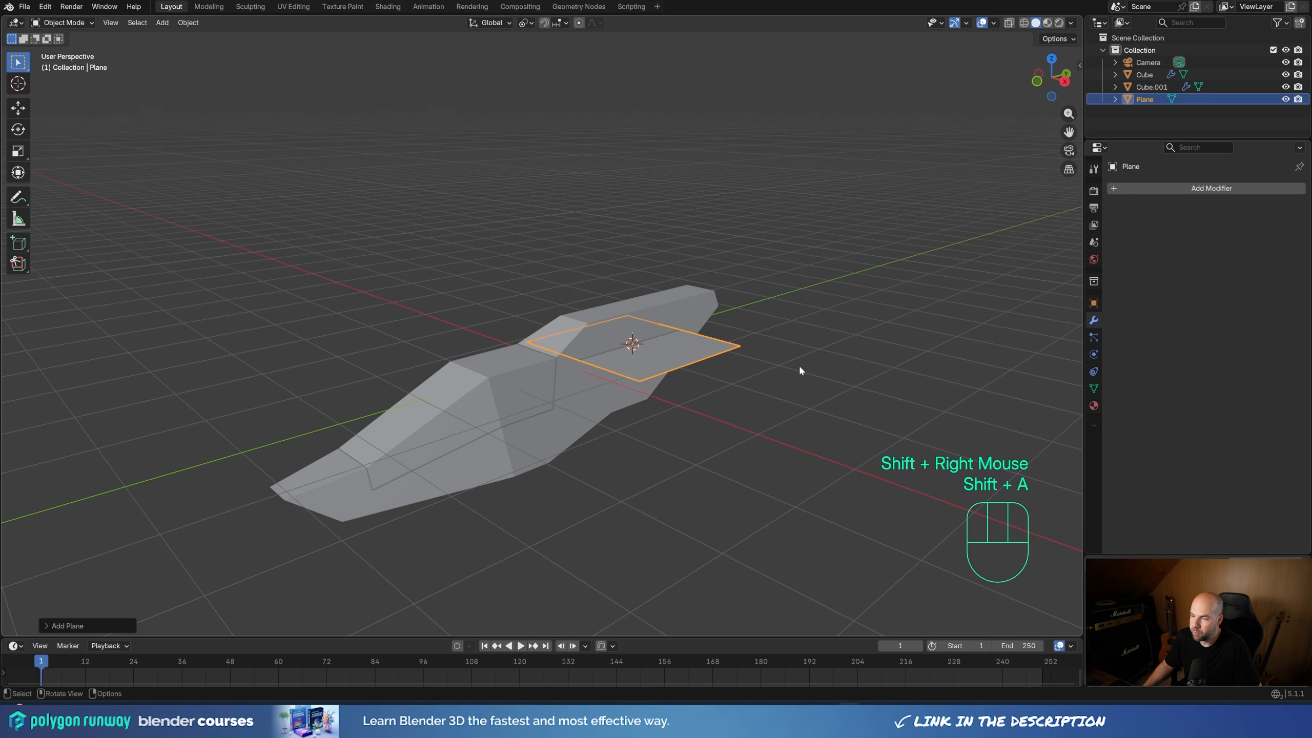
# Set snapping to Face Project with Align Rotation to Target and snap the plane onto the rear section's side face
pyautogui.click(564, 22)
pyautogui.click(558, 91)
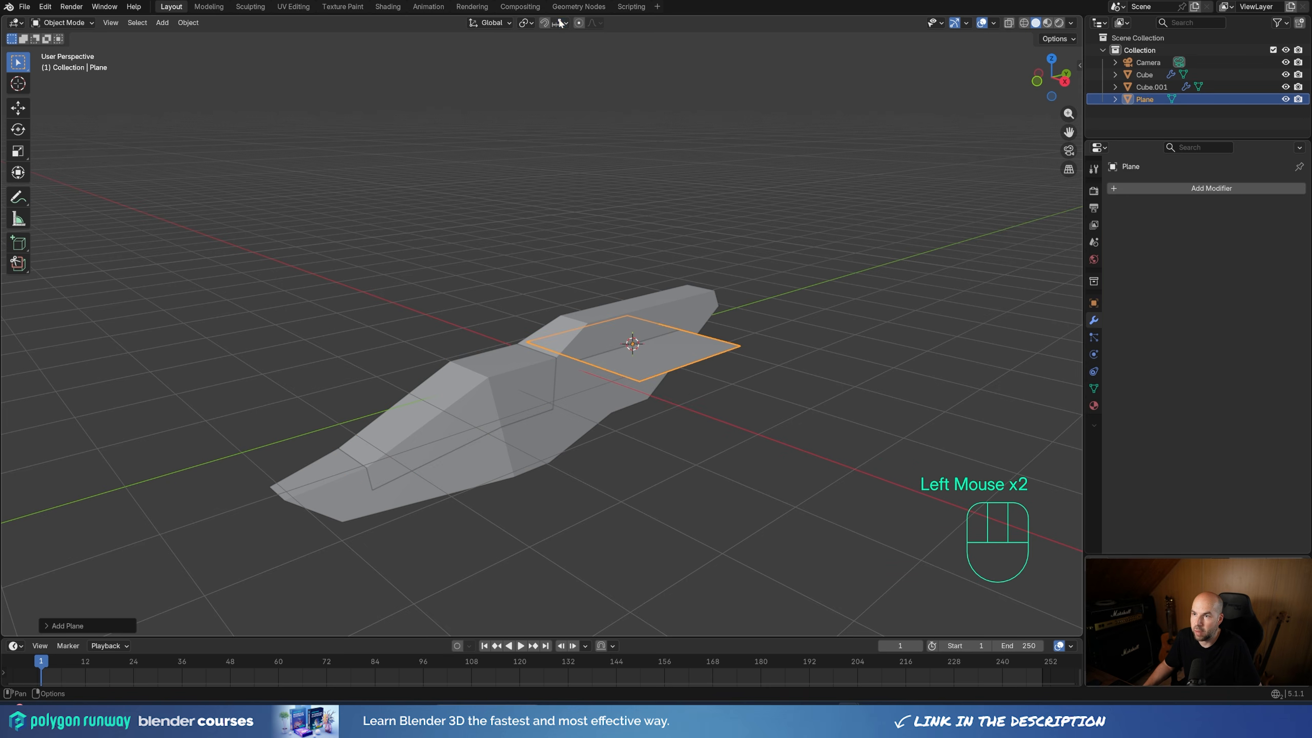
pyautogui.click(562, 22)
pyautogui.click(519, 211)
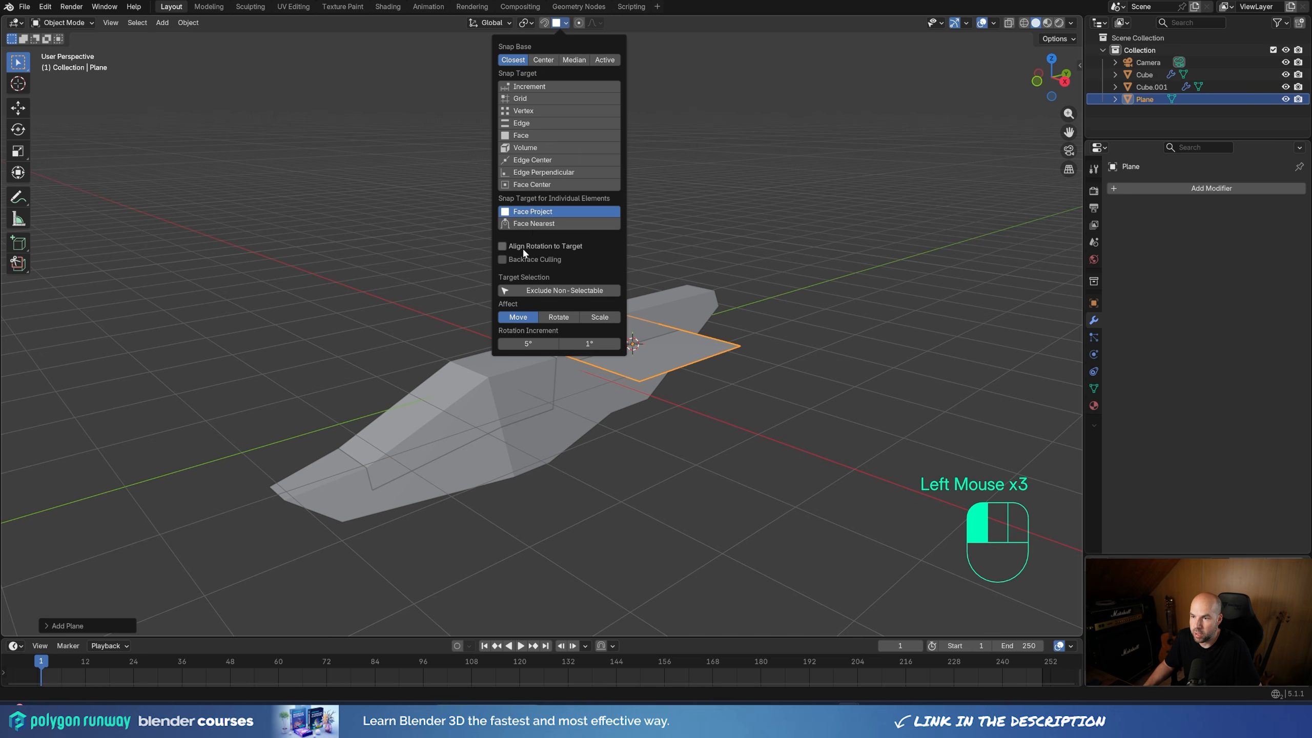
pyautogui.click(523, 247)
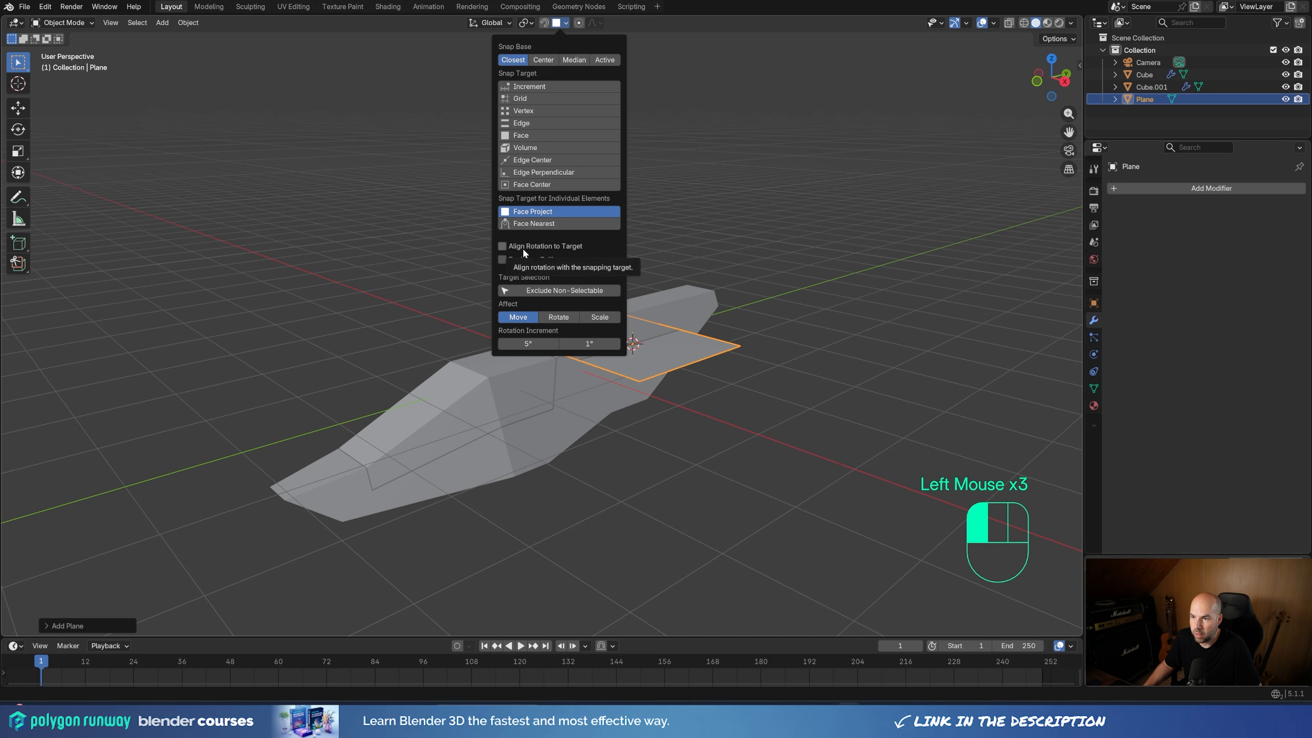
pyautogui.click(661, 356)
pyautogui.press('g')
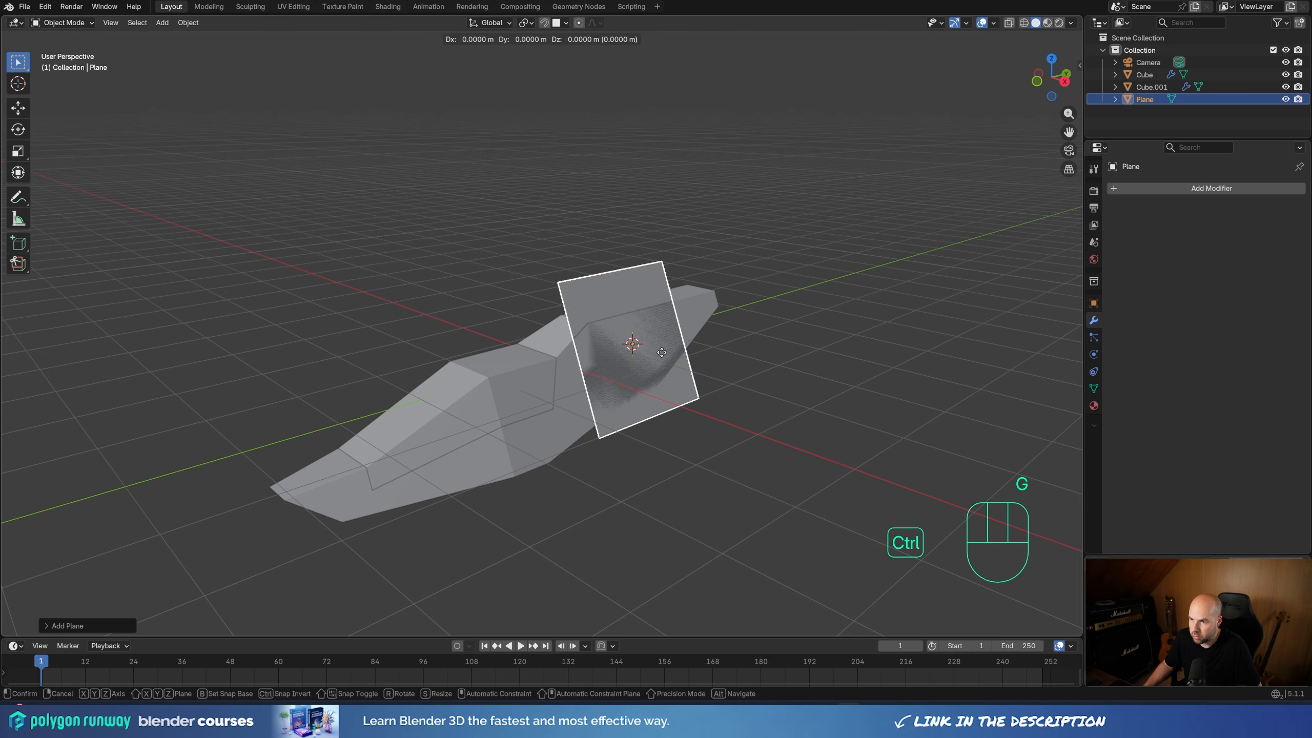
pyautogui.keyDown('ctrl'); pyautogui.click(661, 356); pyautogui.keyUp('ctrl')
# Scale the plane's mesh down along its local X axis to form a low rectangle on the body's side
pyautogui.moveTo(683, 441); pyautogui.dragTo(724, 387, button='middle')
pyautogui.press('Tab')
pyautogui.press('s')
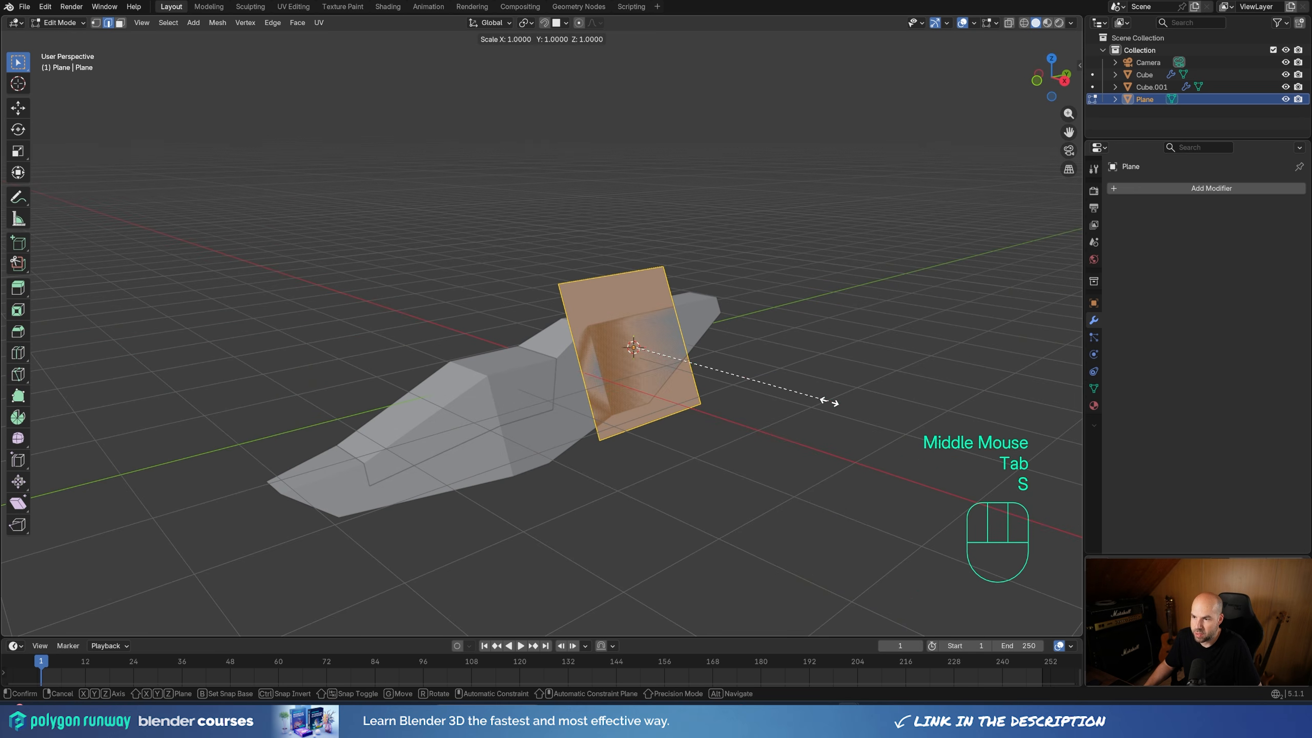
pyautogui.press('x')
pyautogui.press('x')
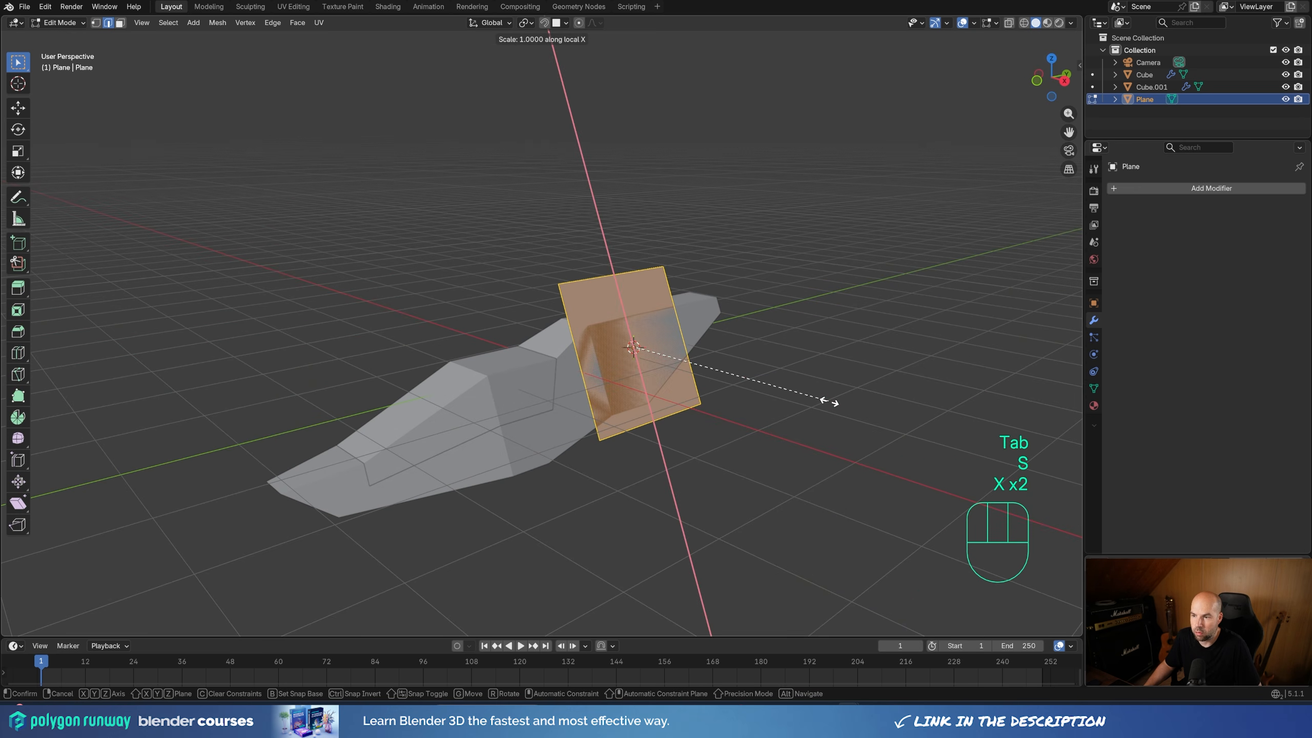
pyautogui.click(712, 346)
pyautogui.moveTo(712, 346); pyautogui.dragTo(700, 275, button='middle')
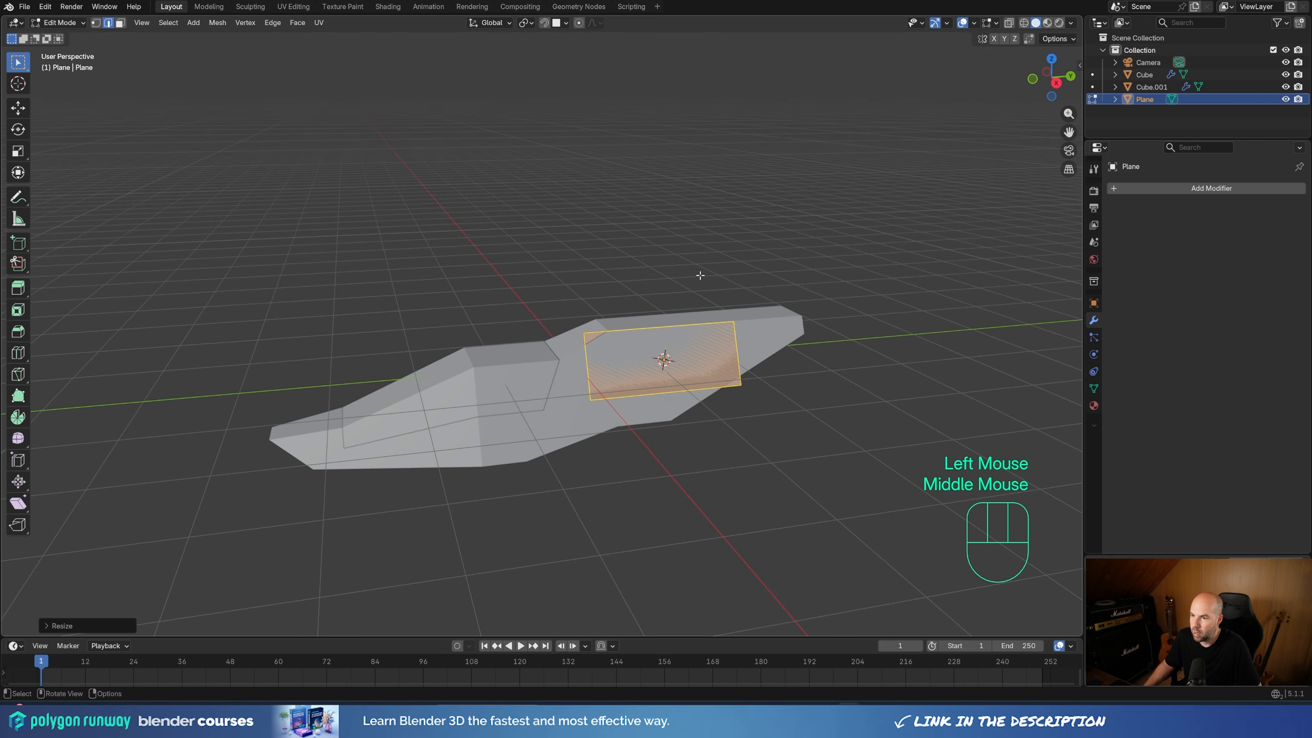
# Move the rectangle rearward along Y and extend its rear edge about 0.96 m further along Y
pyautogui.press('g')
pyautogui.press('y')
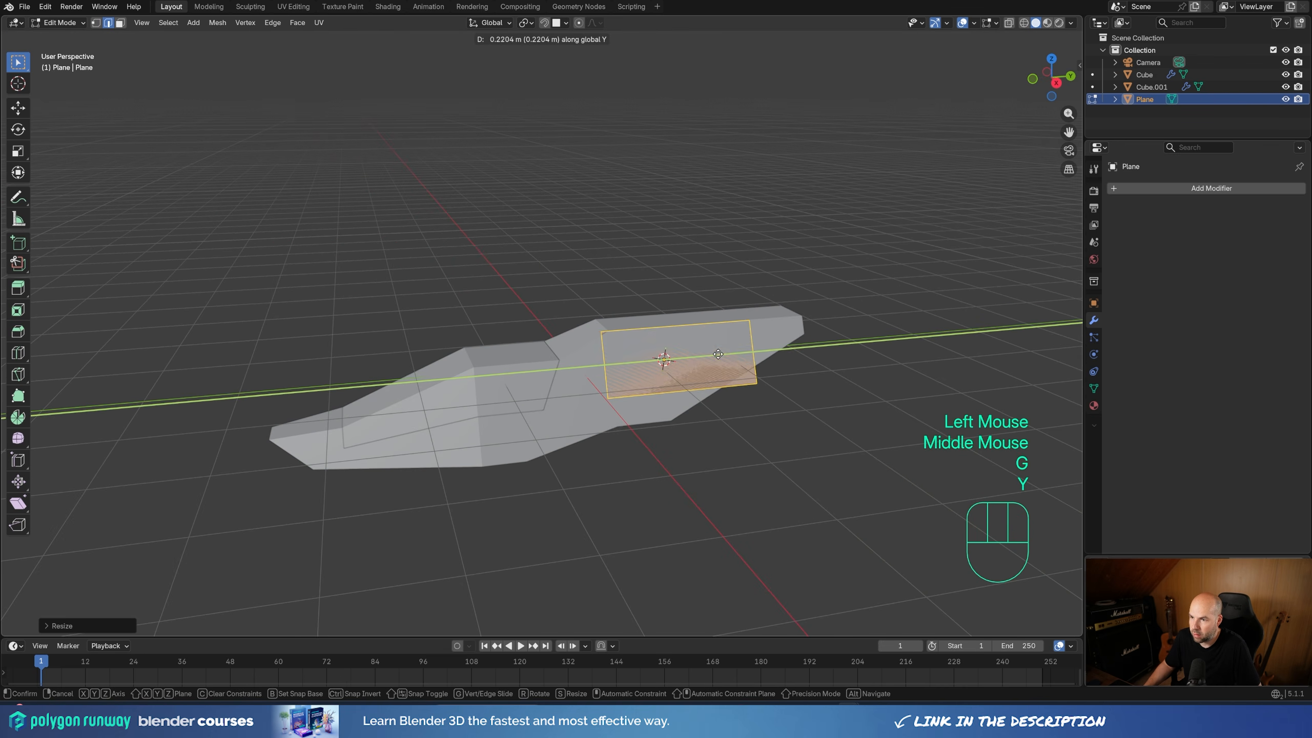
pyautogui.click(723, 351)
pyautogui.click(761, 364)
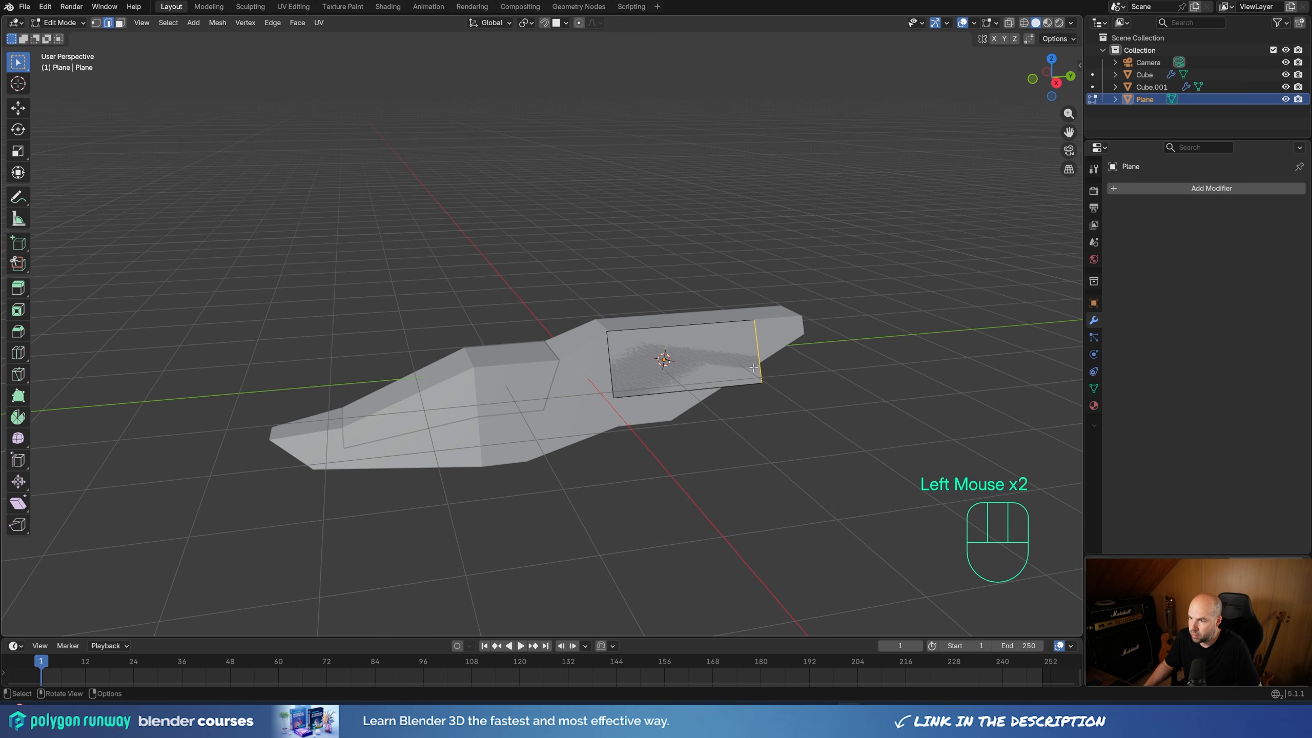
pyautogui.press('g')
pyautogui.press('y')
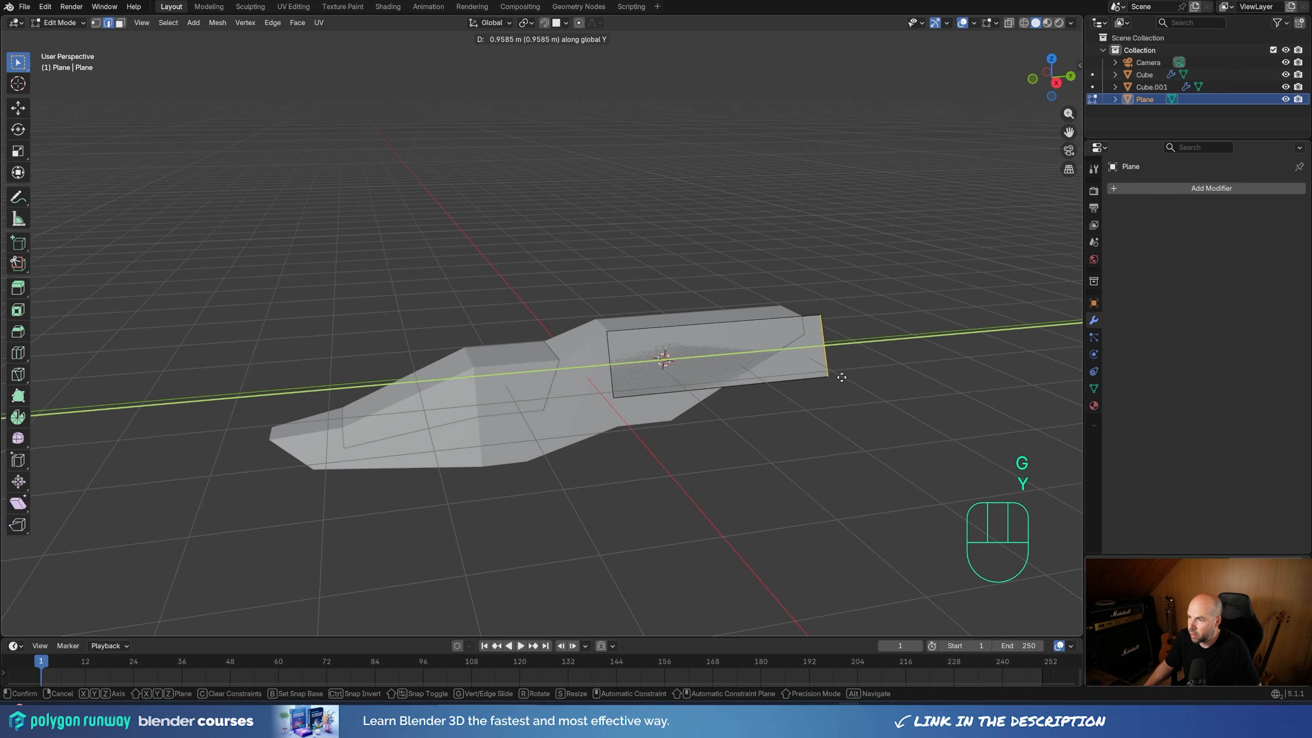
pyautogui.click(841, 374)
pyautogui.moveTo(840, 375); pyautogui.dragTo(719, 353, button='middle')
# Extrude the rectangle outward into a side block and narrow its outer face along local X
pyautogui.press('a')
pyautogui.press('e')
pyautogui.click(709, 342)
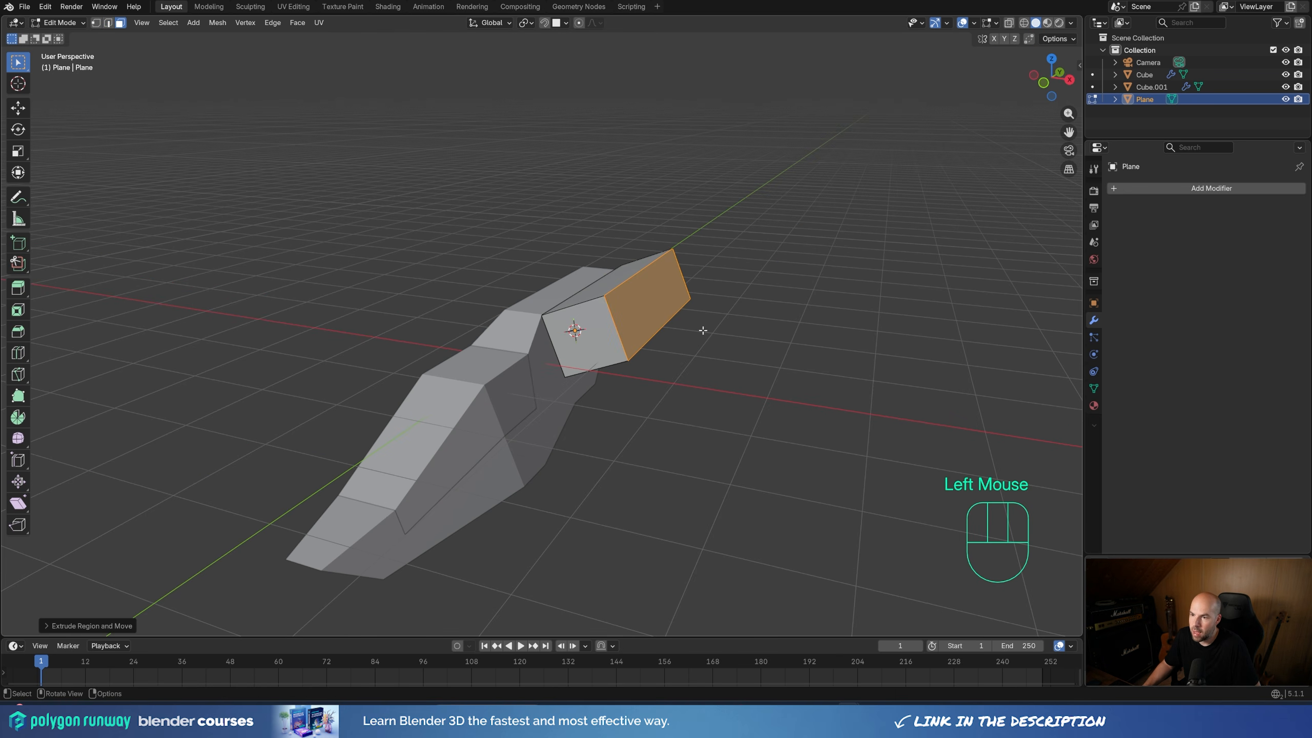
pyautogui.press('s')
pyautogui.press('x')
pyautogui.press('x')
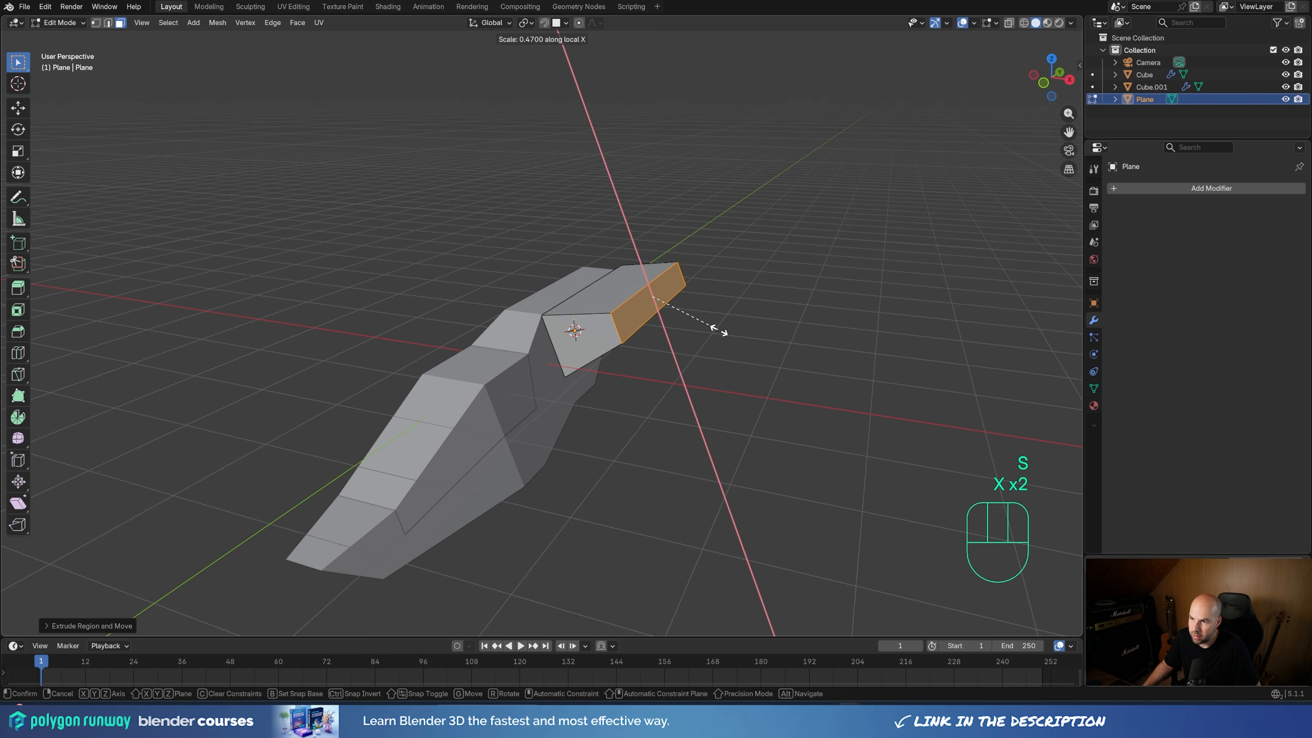
pyautogui.click(703, 331)
pyautogui.moveTo(703, 331); pyautogui.dragTo(672, 339, button='middle')
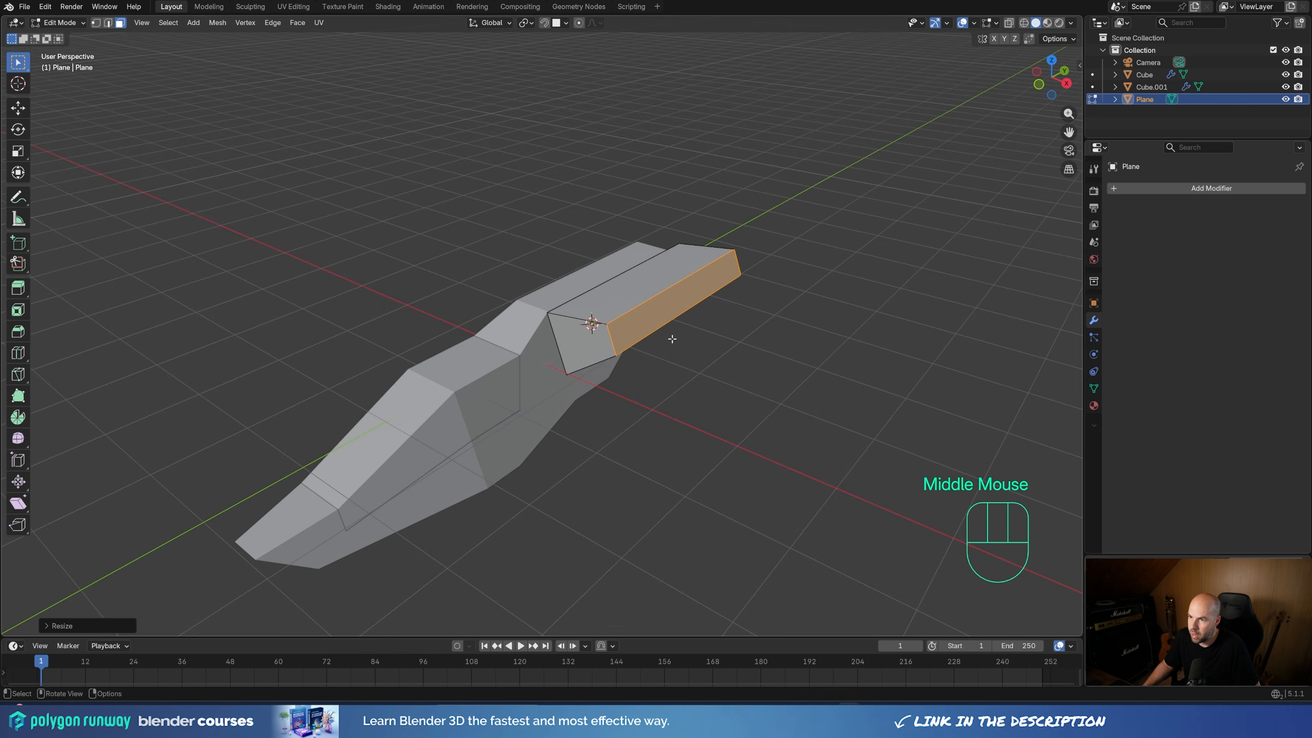
# Subdivide the upper and lower long edges of the side block's outer face to split it midway
pyautogui.press('2')
pyautogui.click(663, 292)
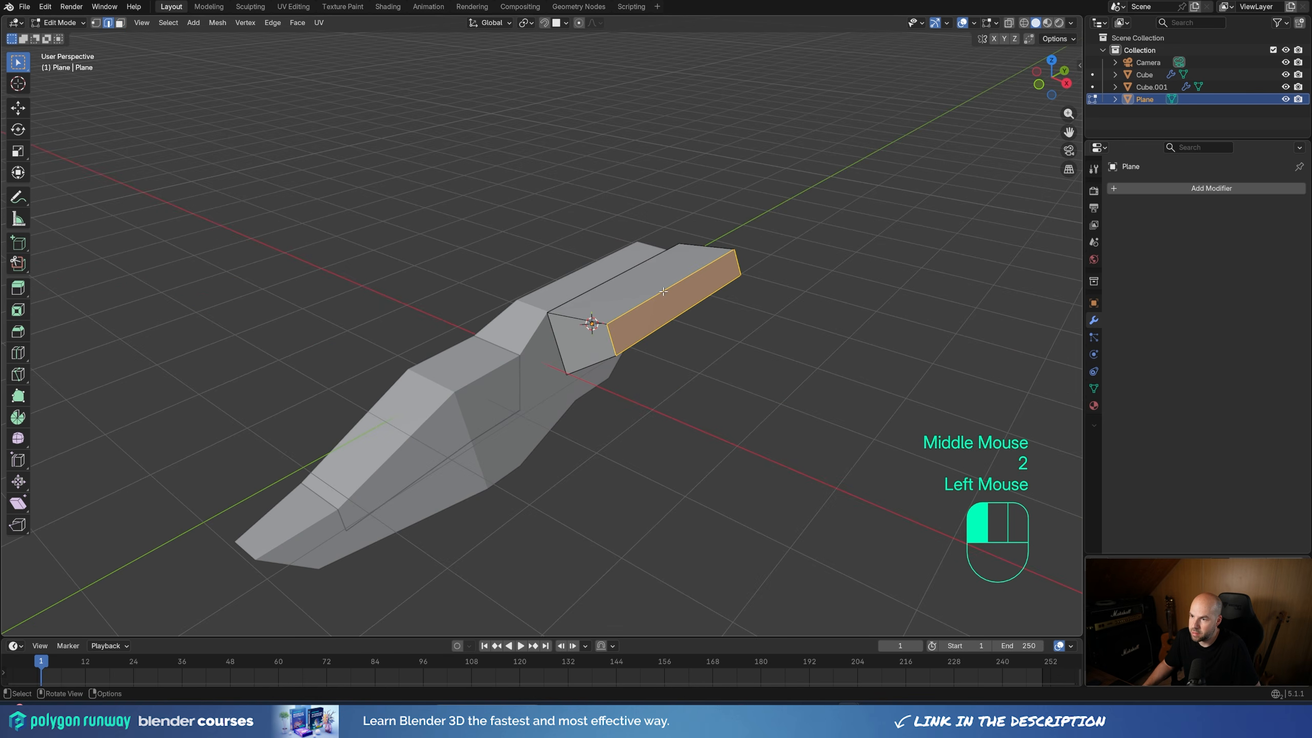
pyautogui.keyDown('shift'); pyautogui.click(674, 320); pyautogui.keyUp('shift')
pyautogui.rightClick(674, 319)
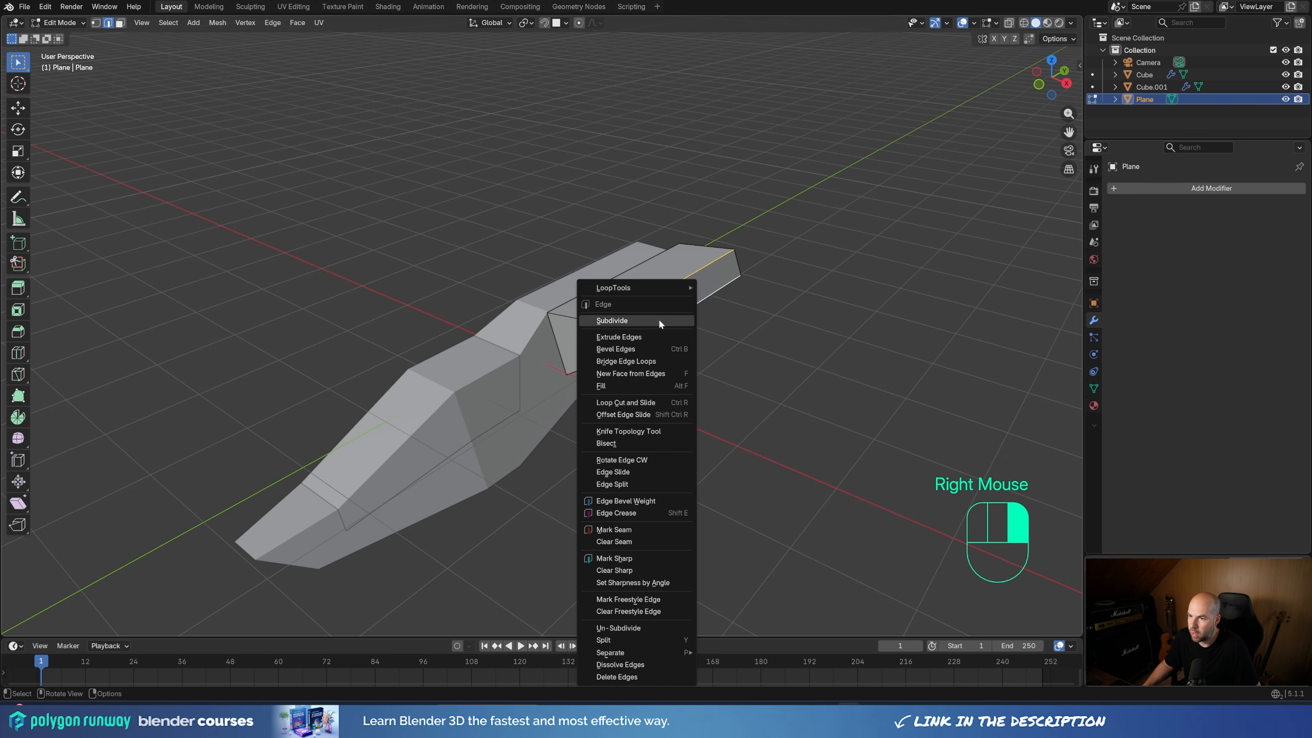
pyautogui.click(659, 318)
# Slide the side block's front outer vertical edge inward toward the body to taper the front end
pyautogui.click(617, 356)
pyautogui.moveTo(673, 369); pyautogui.dragTo(682, 349, button='middle')
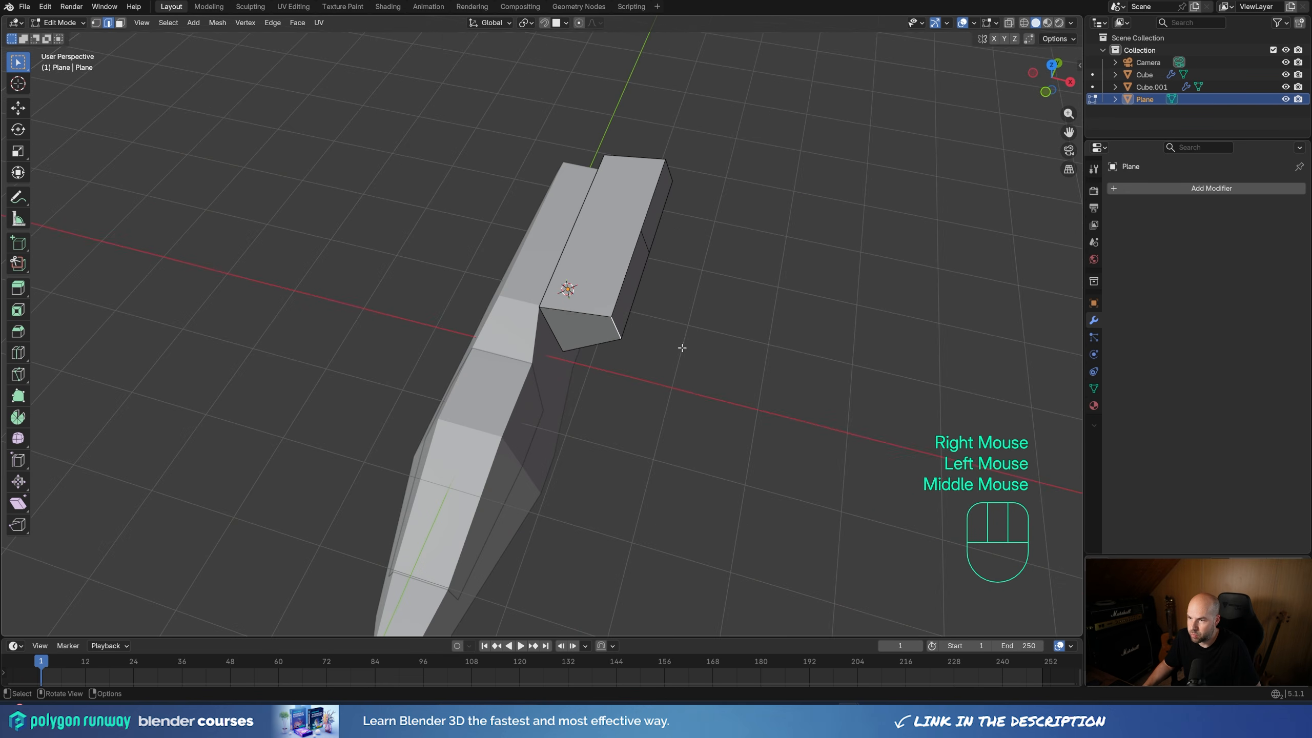
pyautogui.press('g')
pyautogui.press('g')
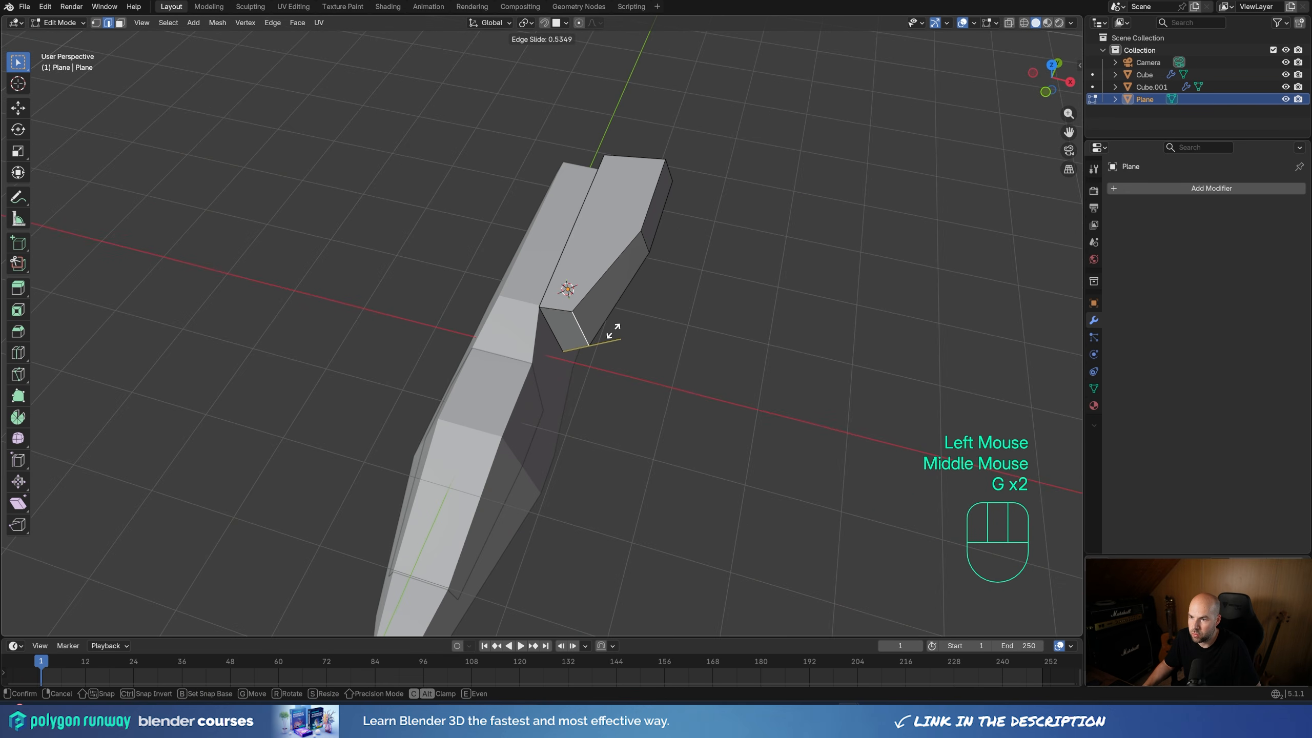
pyautogui.click(627, 352)
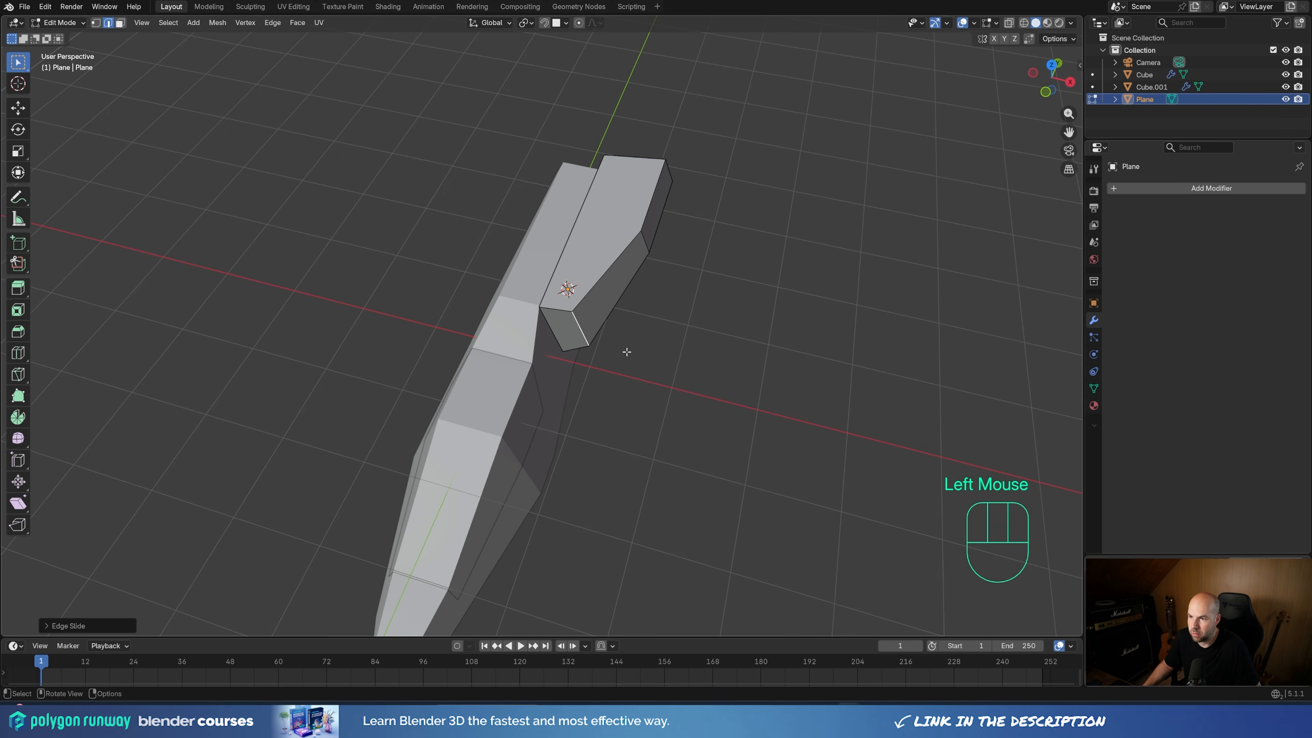
pyautogui.press('g')
pyautogui.press('g')
pyautogui.click(632, 348)
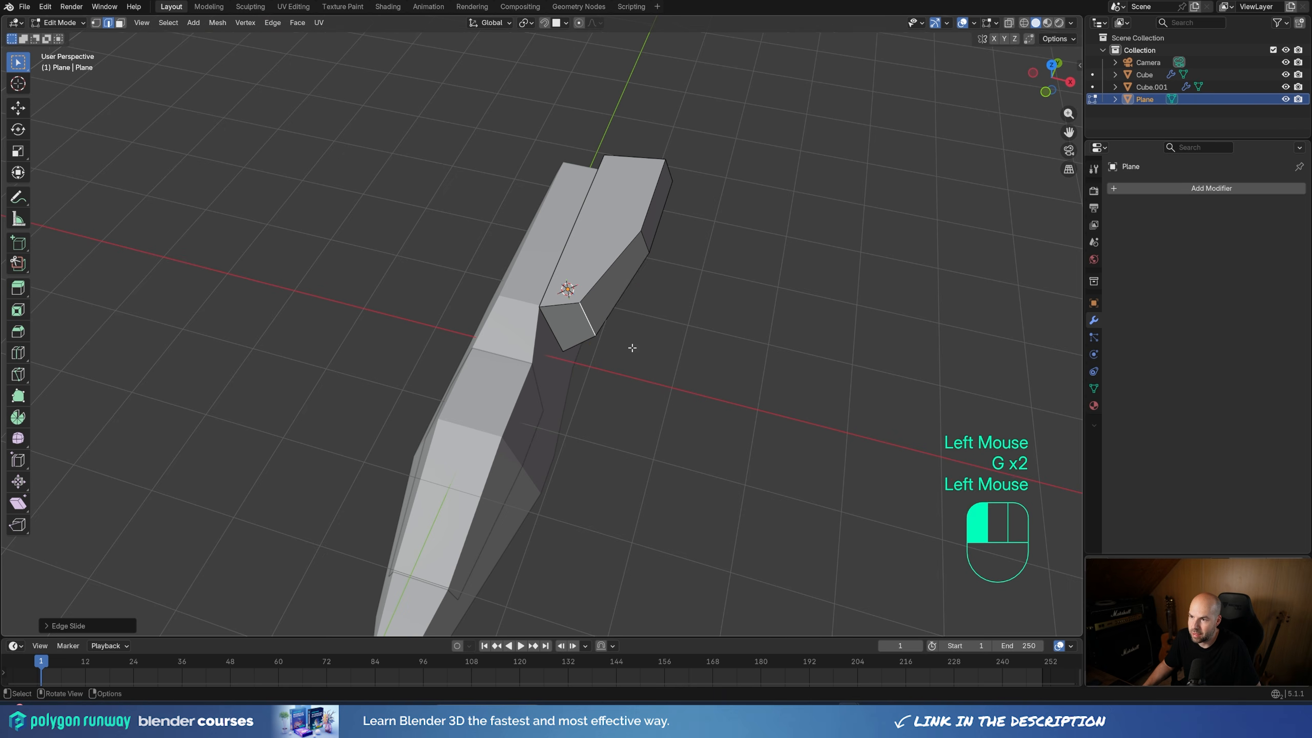
# Bevel the middle vertical edge on the block's outer side with 5 segments and an offset of about 1 m
pyautogui.moveTo(629, 346); pyautogui.dragTo(697, 327, button='middle')
pyautogui.click(706, 322)
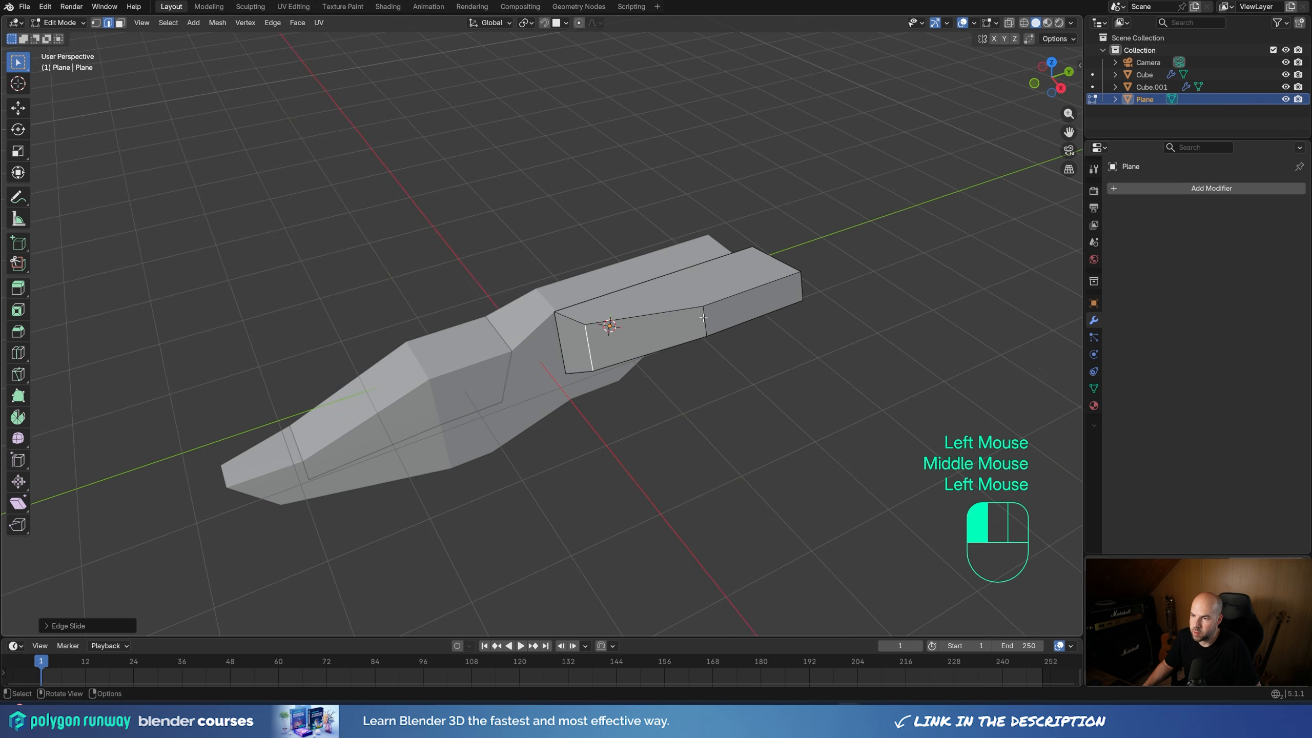
pyautogui.hotkey('ctrl', 'b')
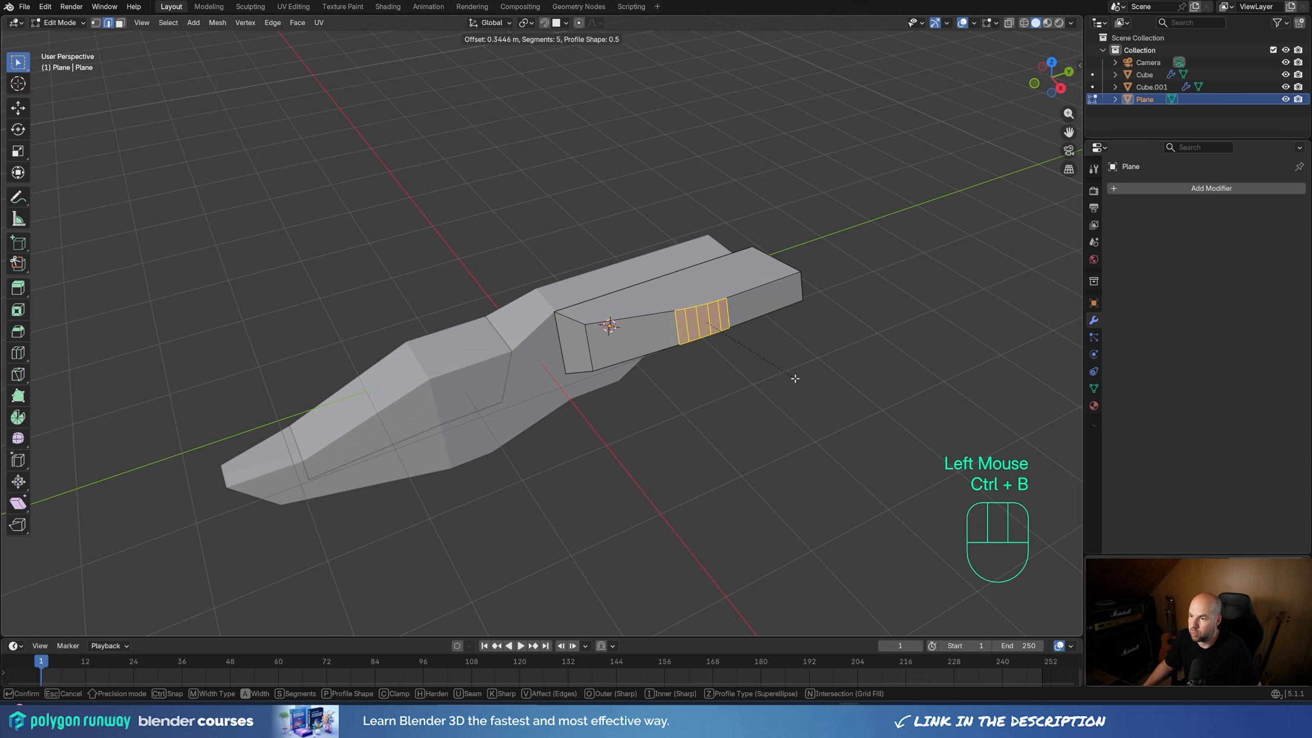
pyautogui.scroll(-2, 841, 371)
pyautogui.scroll(-1, 842, 371)
pyautogui.scroll(2, 841, 371)
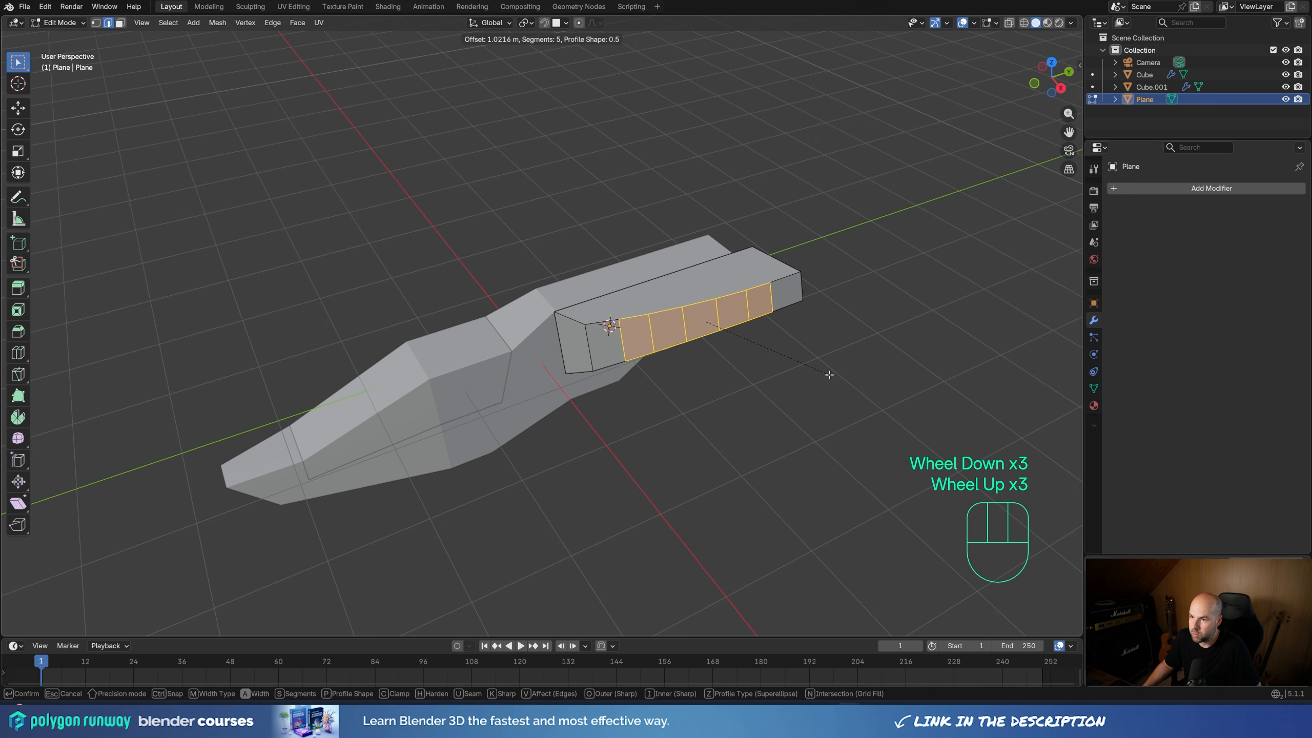
pyautogui.click(826, 373)
# Add a Mirror modifier on X to the side block, using the main body (Cube) as the mirror object
pyautogui.moveTo(717, 375); pyautogui.dragTo(713, 326, button='middle')
pyautogui.press('Tab')
pyautogui.click(1156, 188)
pyautogui.moveTo(1156, 190)
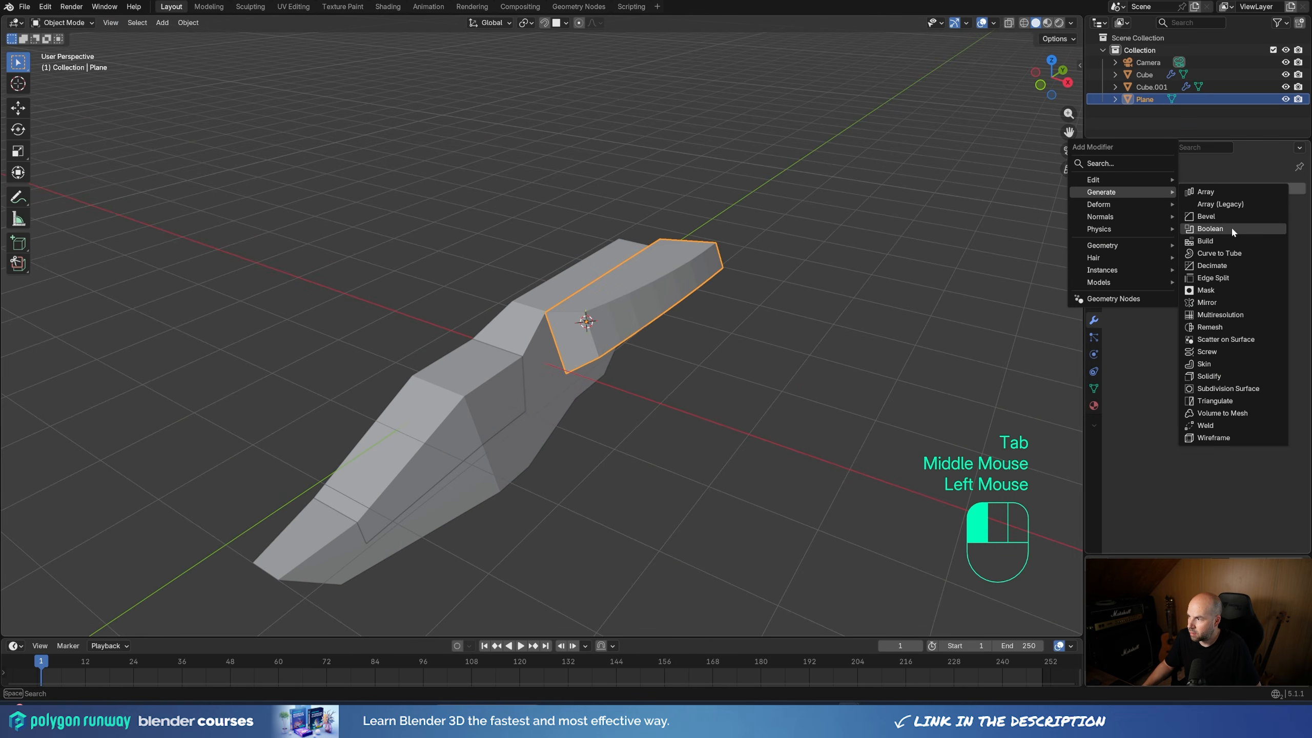
pyautogui.click(1236, 294)
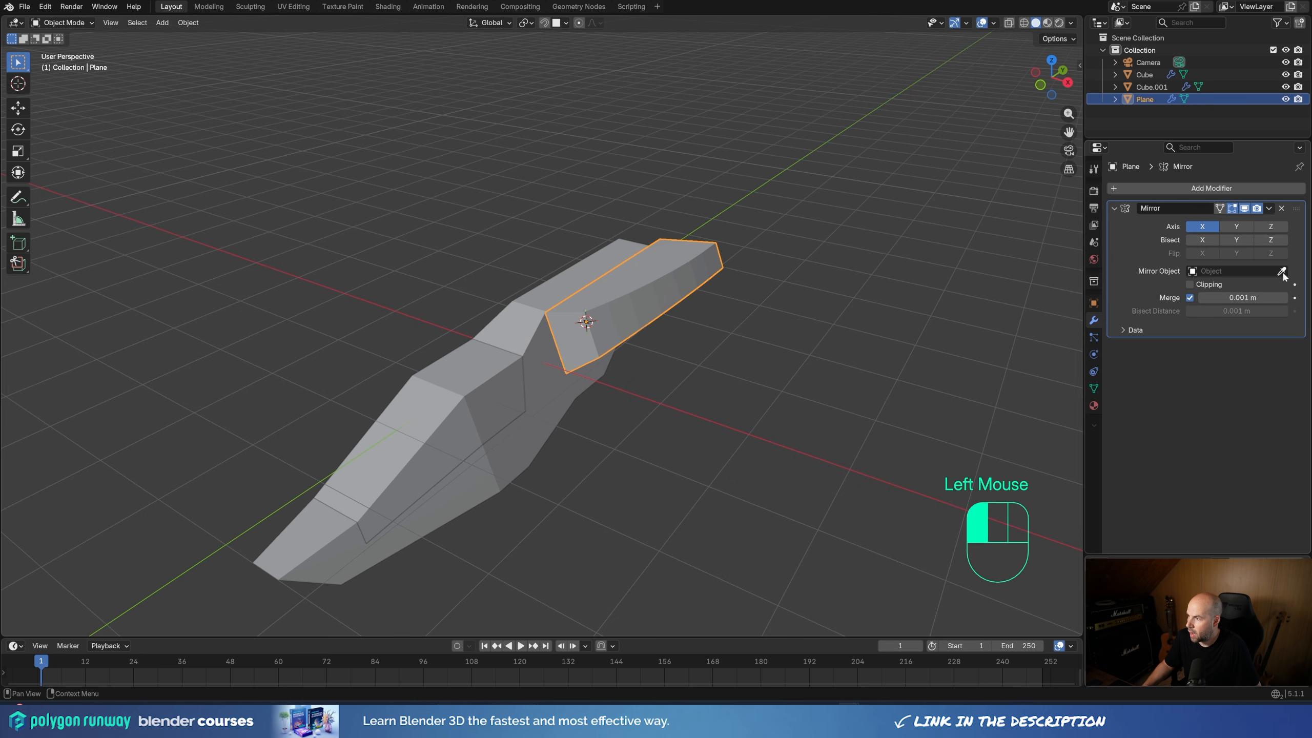
pyautogui.click(568, 357)
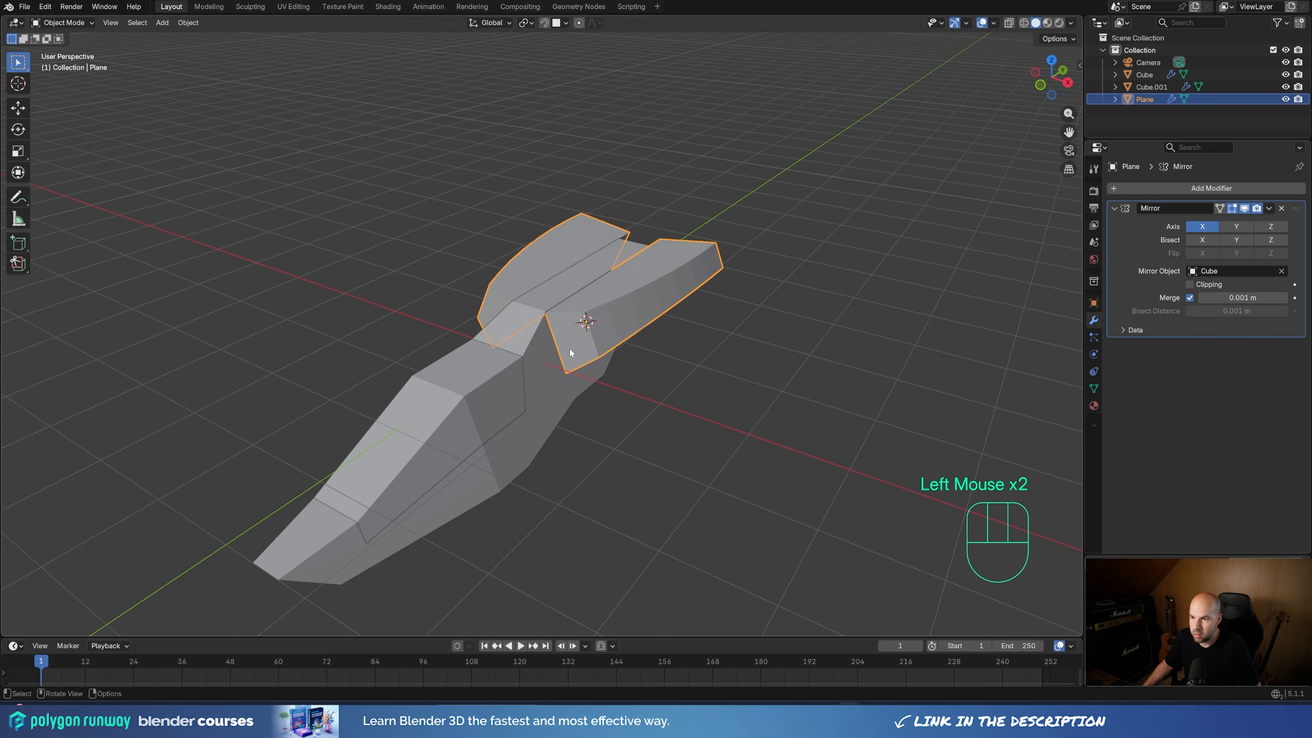
# Duplicate the side block's rear end face in place and scale the copy down to about 0.6
pyautogui.moveTo(893, 336); pyautogui.dragTo(717, 302, button='middle')
pyautogui.scroll(-2, 594, 401)
pyautogui.moveTo(594, 401); pyautogui.dragTo(639, 423, button='middle')
pyautogui.press('Tab')
pyautogui.press('3')
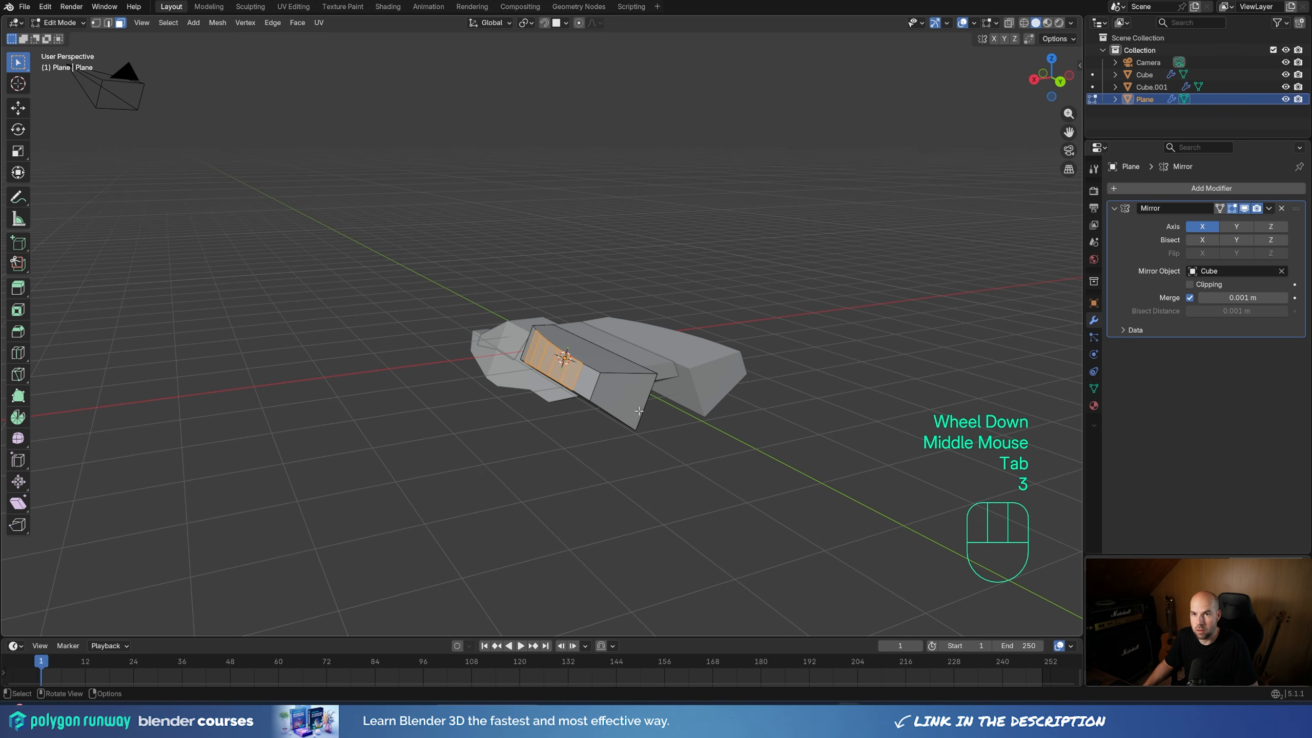
pyautogui.click(635, 420)
pyautogui.moveTo(666, 419); pyautogui.dragTo(782, 454, button='middle')
pyautogui.hotkey('shift', 'd')
pyautogui.press('s')
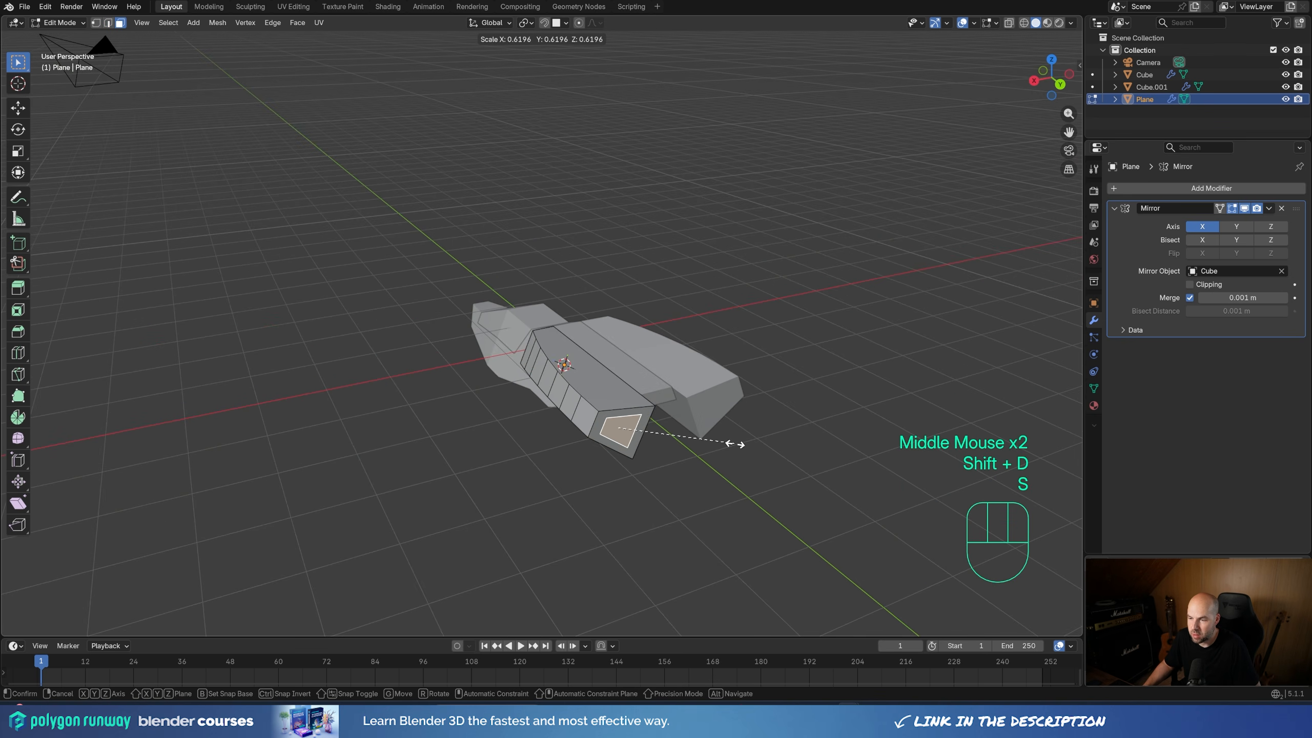
pyautogui.click(741, 442)
# Extrude the duplicated face rearward and scale its end down into a tapered exhaust stub
pyautogui.press('e')
pyautogui.click(759, 458)
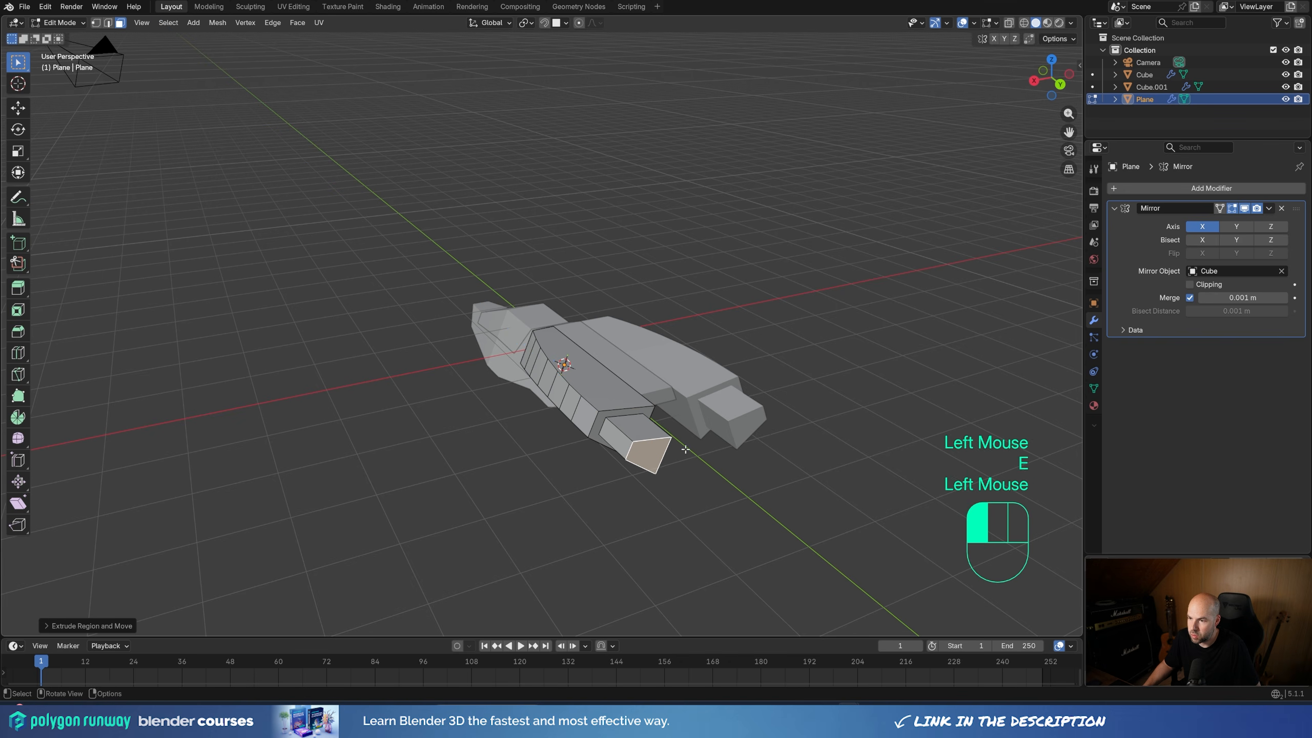
pyautogui.press('s')
pyautogui.click(757, 458)
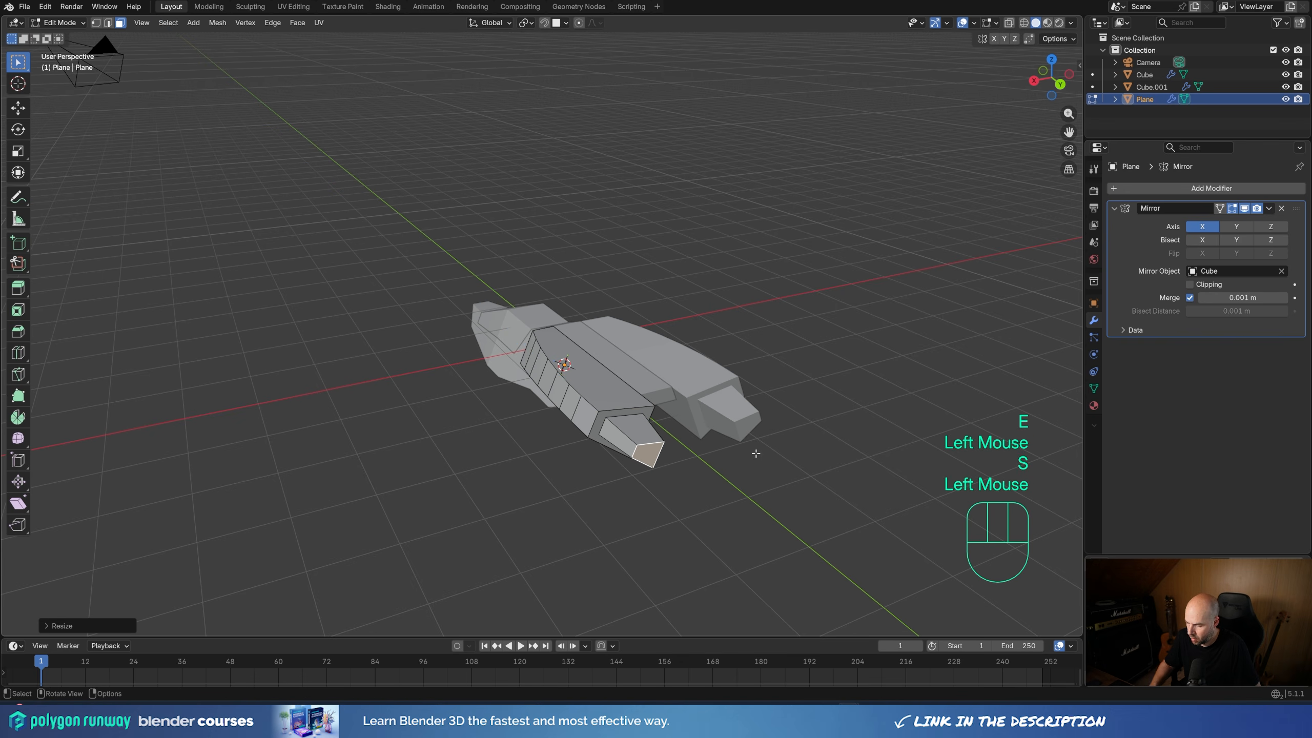
# From the top view, move the stub's end face about 0.11 m along negative X toward the centerline
pyautogui.press('KP_7')
pyautogui.keyDown('shift'); pyautogui.moveTo(756, 448); pyautogui.dragTo(679, 211, button='middle'); pyautogui.keyUp('shift')
pyautogui.scroll(2, 674, 229)
pyautogui.press('g')
pyautogui.press('x')
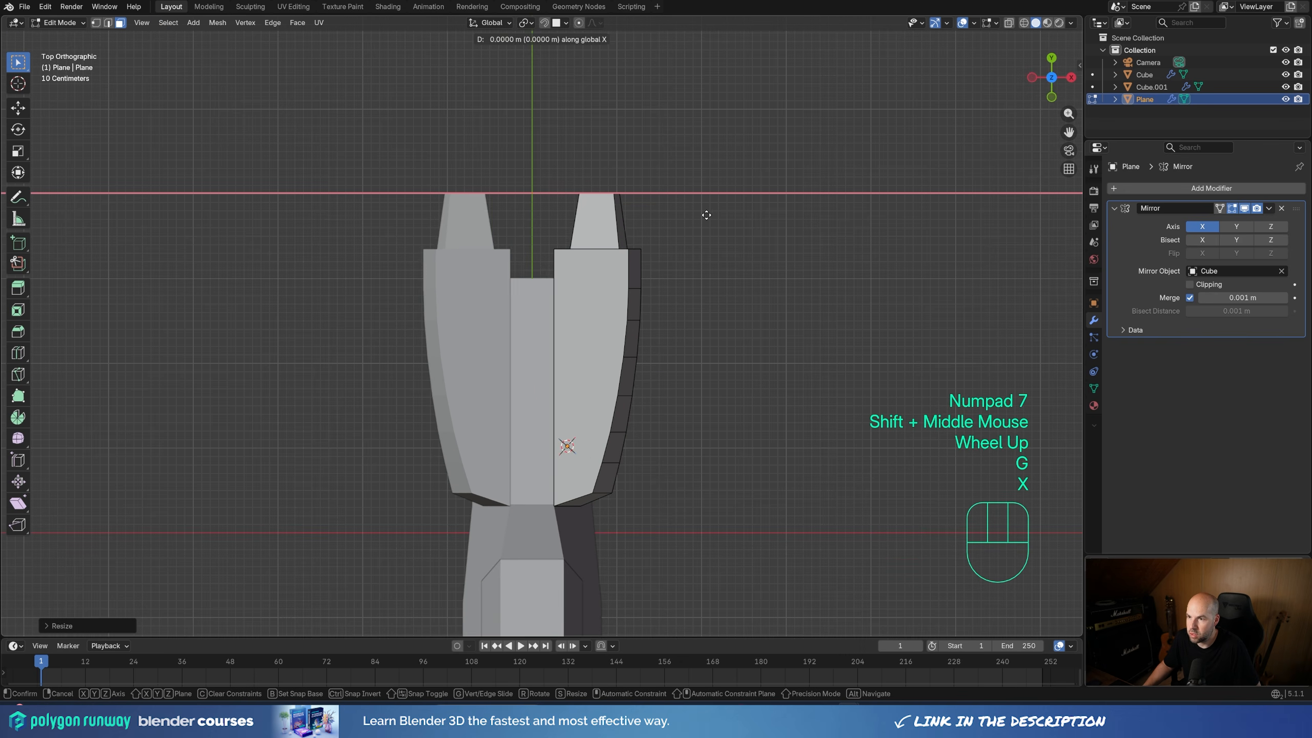
pyautogui.press('shift')
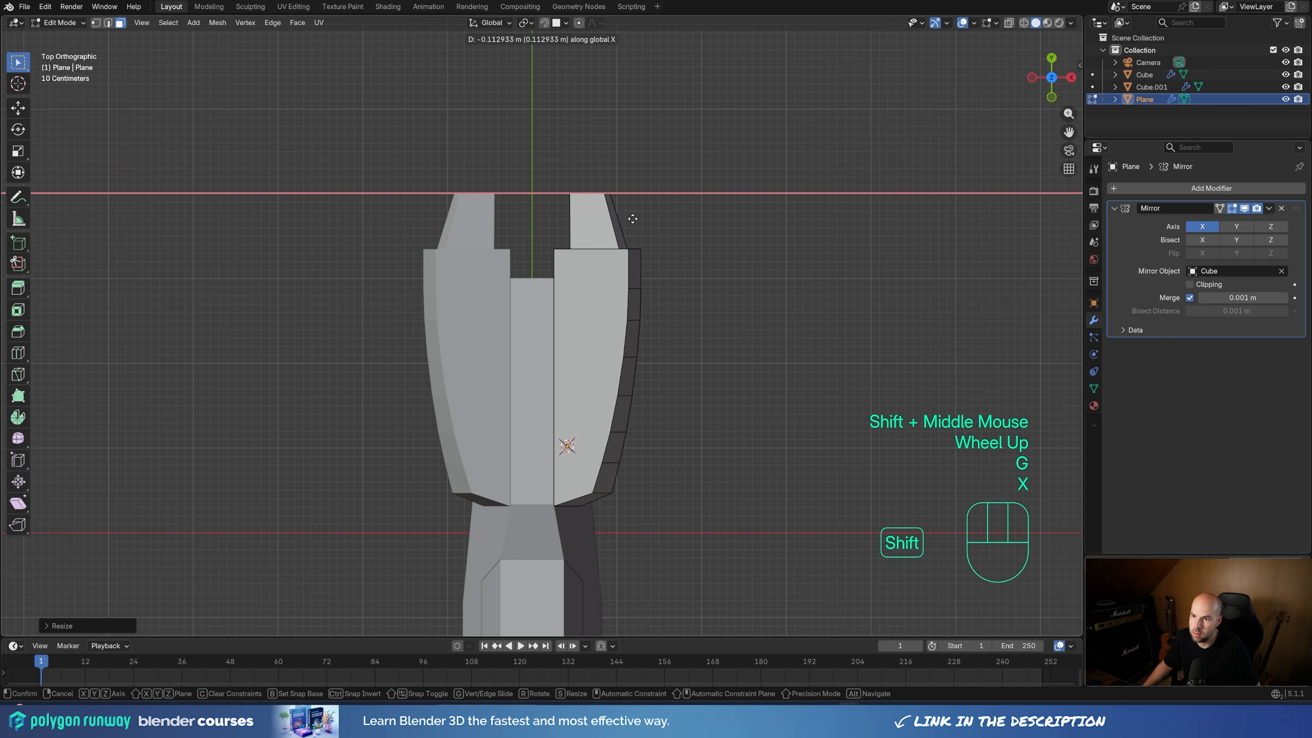
pyautogui.keyDown('shift'); pyautogui.click(633, 218); pyautogui.keyUp('shift')
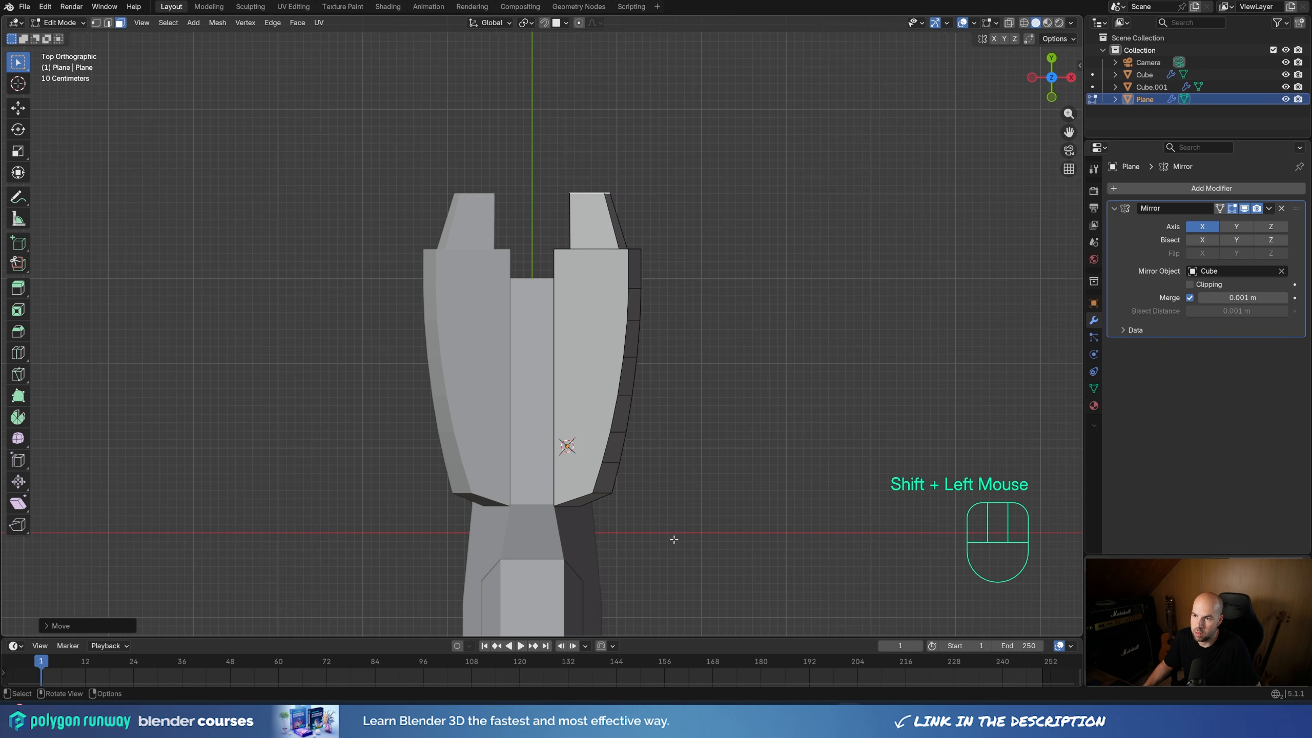
# Place the 3D cursor on the side block's underside and add a plane mesh there in Object Mode
pyautogui.scroll(-2, 608, 431)
pyautogui.moveTo(608, 431); pyautogui.dragTo(533, 372, button='middle')
pyautogui.scroll(2, 556, 400)
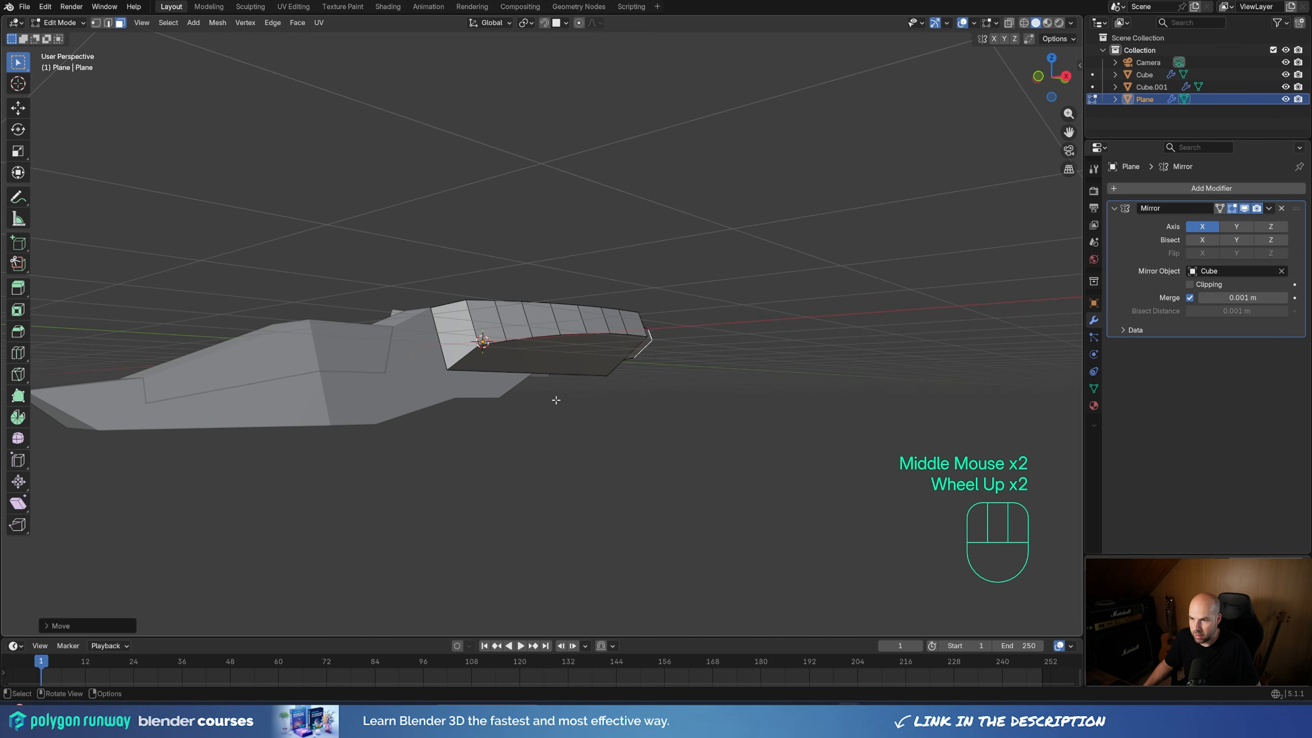
pyautogui.press('Tab')
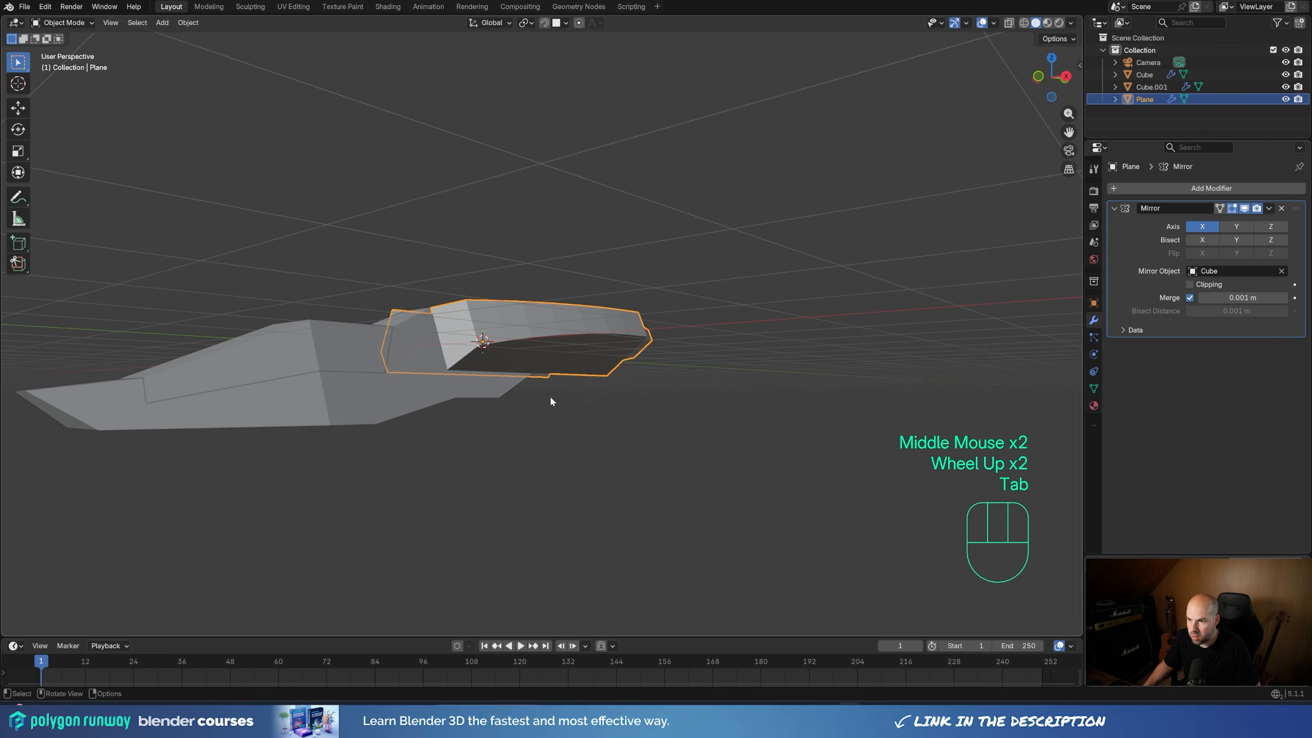
pyautogui.keyDown('shift'); pyautogui.rightClick(548, 358); pyautogui.keyUp('shift')
pyautogui.hotkey('shift', 'a')
pyautogui.moveTo(600, 413)
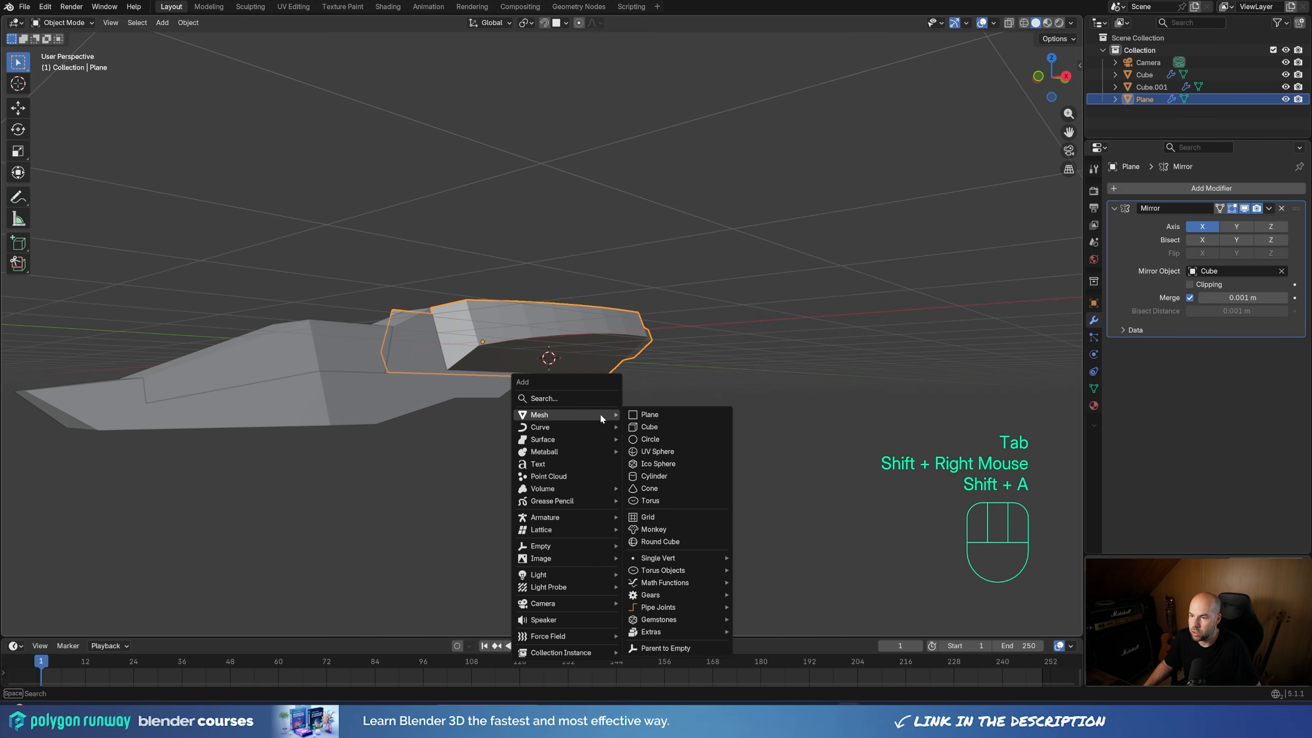
pyautogui.click(664, 414)
# Move the new plane's mesh 1 m along X in Edit Mode so its origin stays at the inner edge
pyautogui.moveTo(565, 369); pyautogui.dragTo(590, 411, button='middle')
pyautogui.press('Tab')
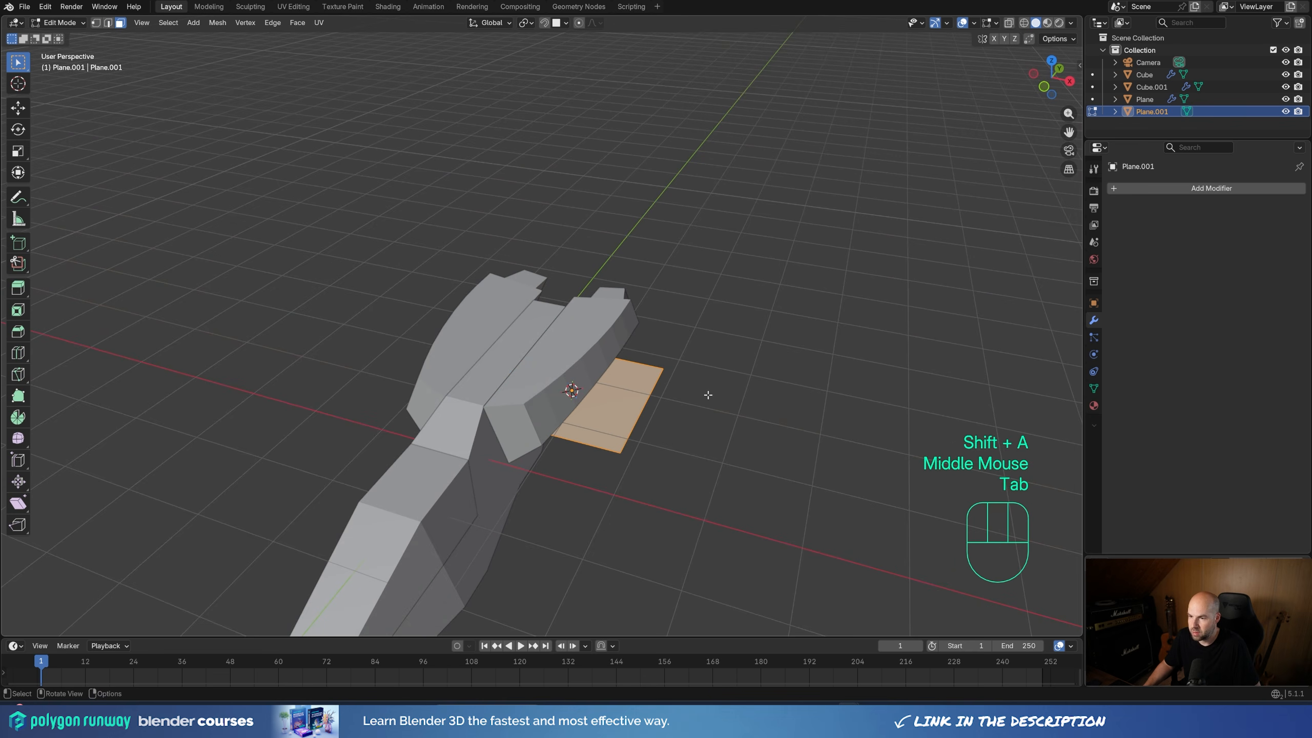
pyautogui.press('g')
pyautogui.press('x')
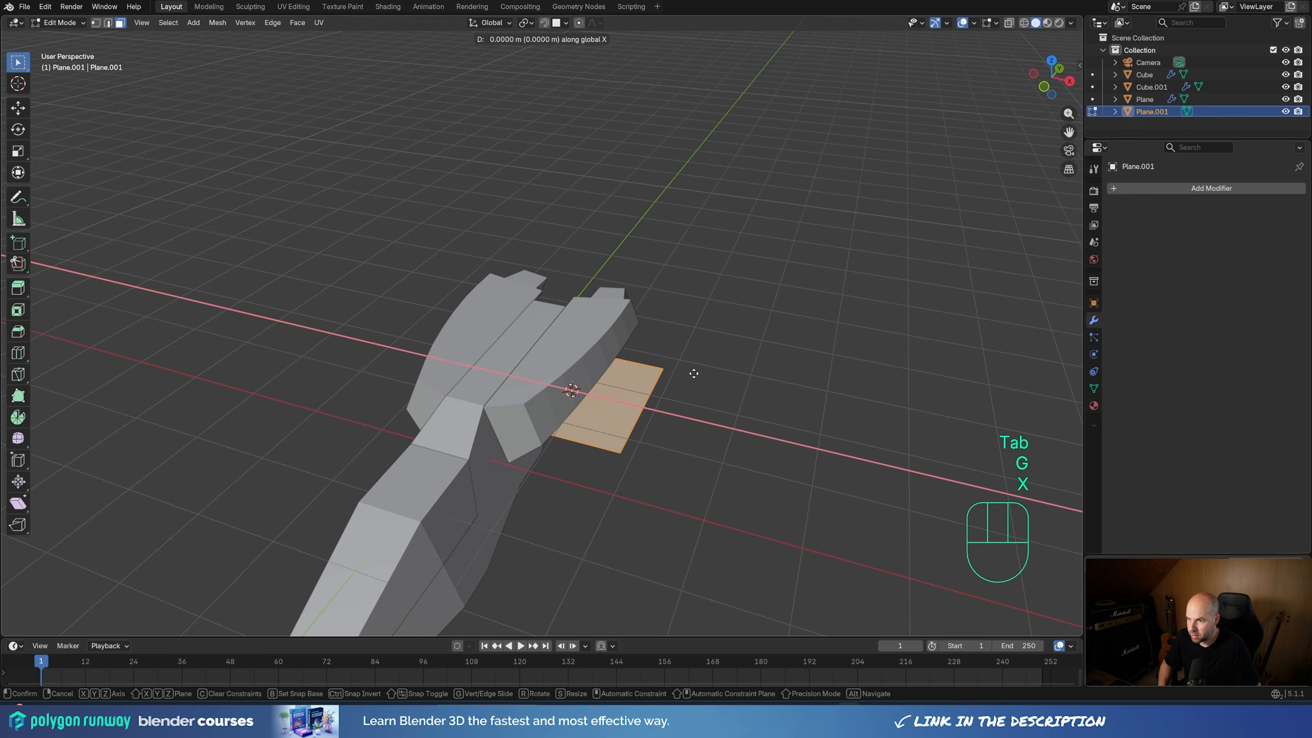
pyautogui.press('KP_1')
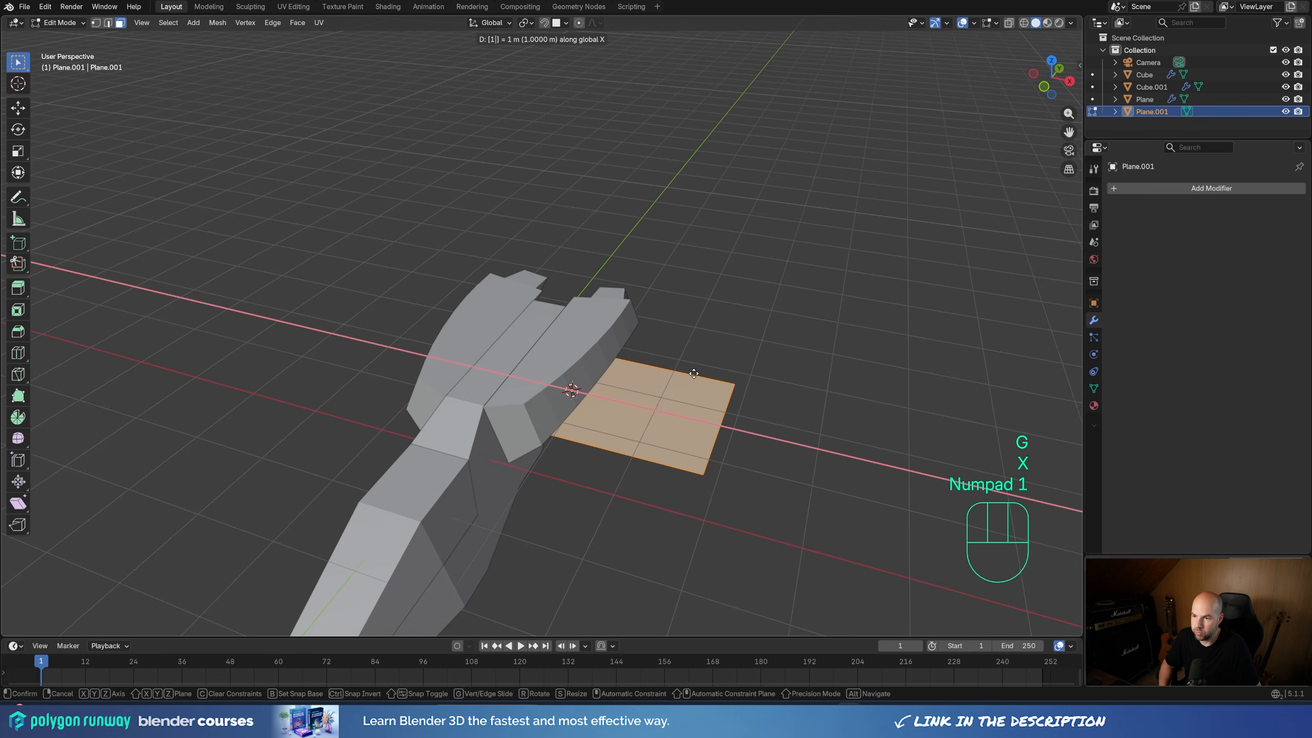
pyautogui.press('KP_Enter')
# Scale the plane's mesh along Y to about 1.5 and switch to vertex selection
pyautogui.moveTo(777, 373); pyautogui.dragTo(688, 389, button='middle')
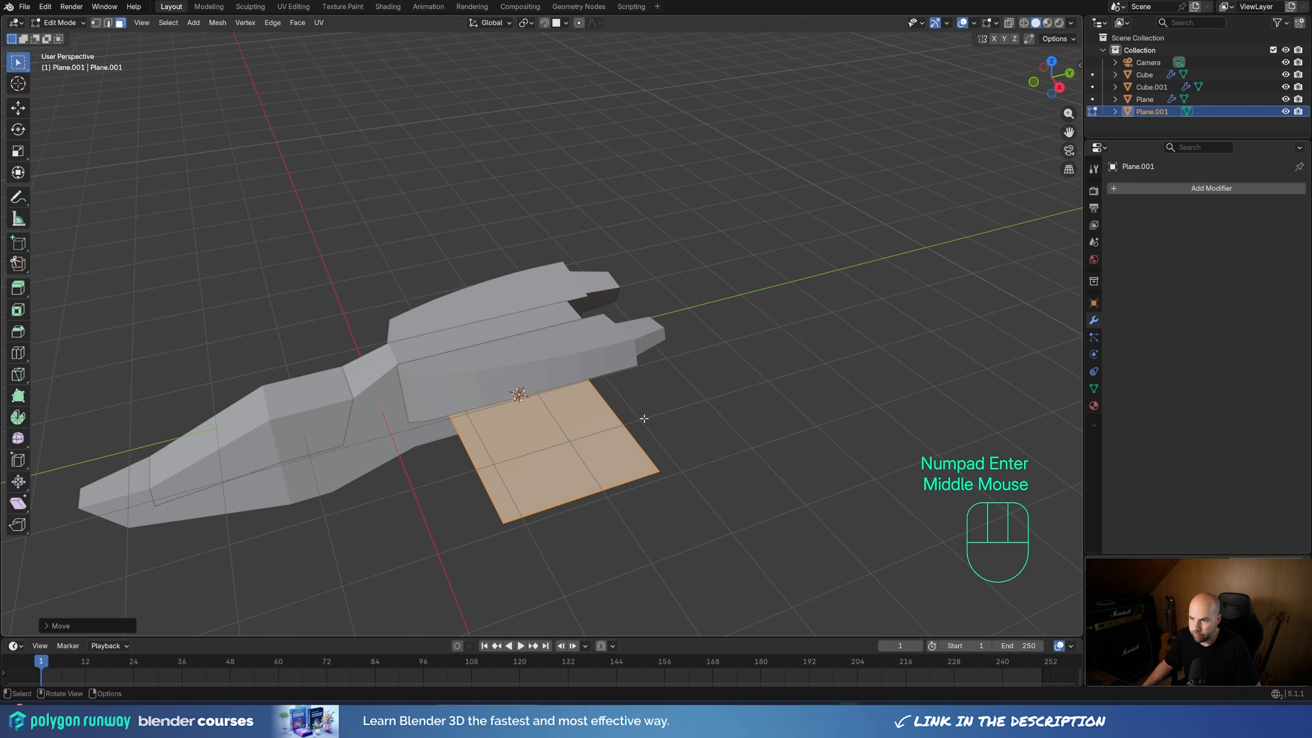
pyautogui.press('s')
pyautogui.press('y')
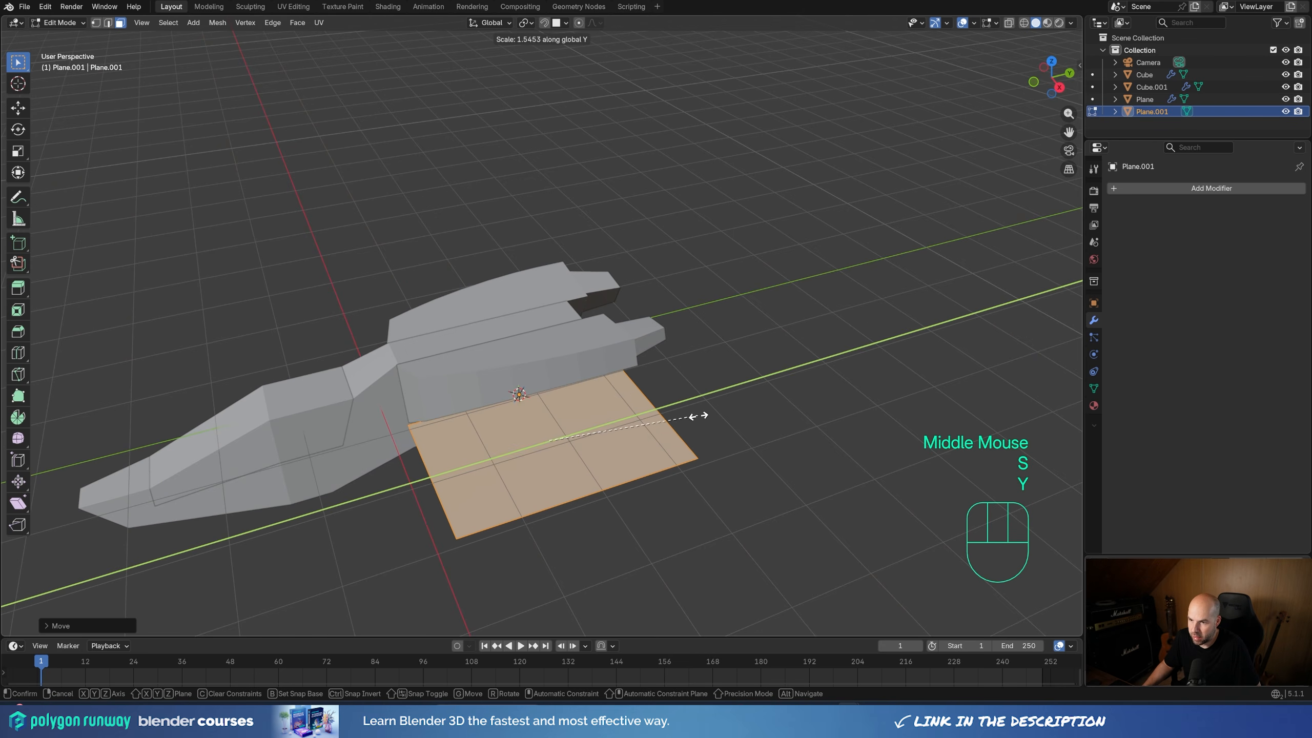
pyautogui.press('1')
pyautogui.hotkey('ctrl', 'z')
pyautogui.hotkey('ctrl', 'z')
pyautogui.press('1')
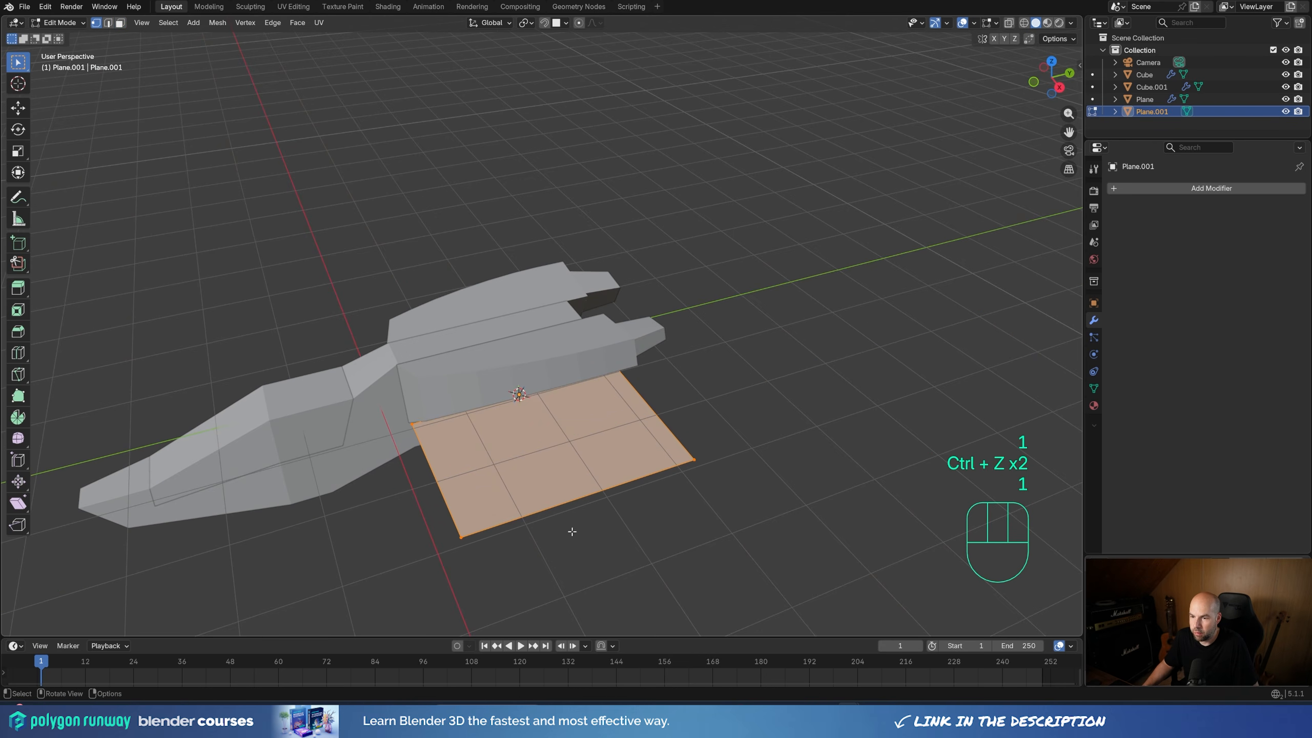
# Scale the plane's two outer vertices together to about 0.29 to form a tapered wing
pyautogui.click(461, 538)
pyautogui.keyDown('shift'); pyautogui.click(694, 459); pyautogui.keyUp('shift')
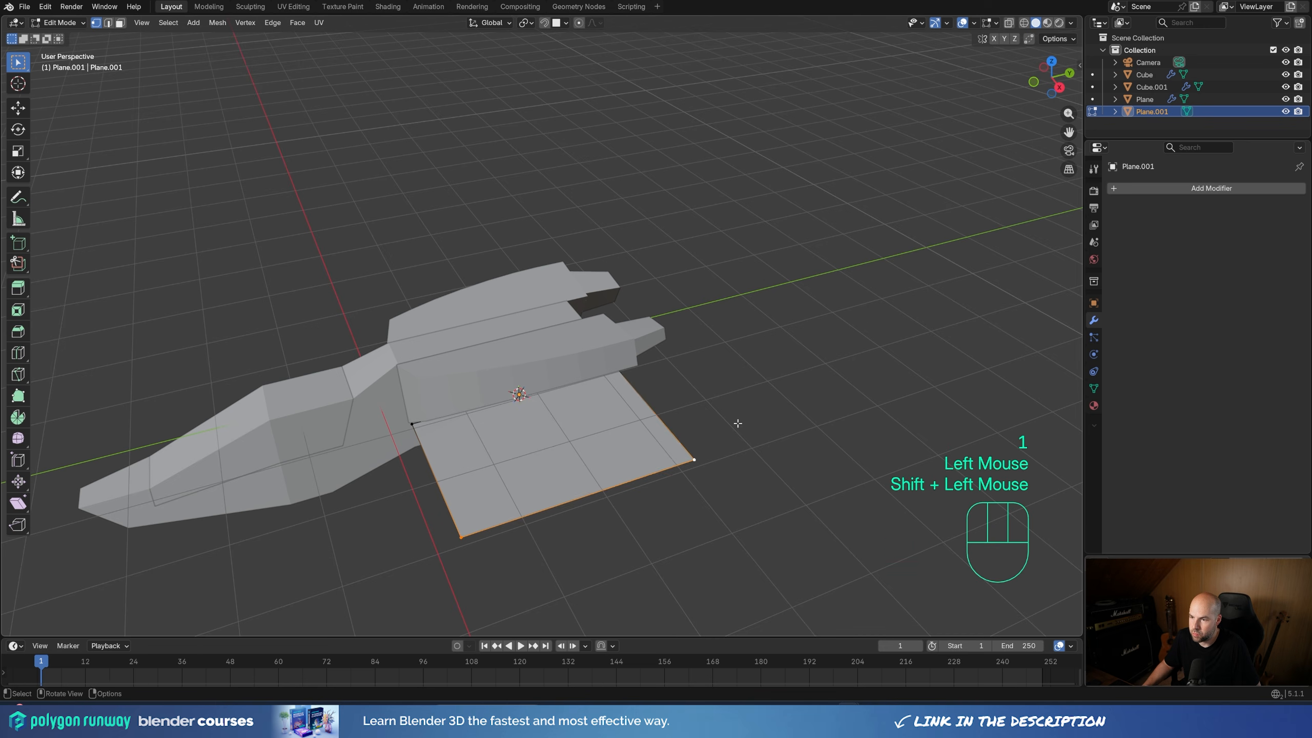
pyautogui.scroll(-2, 738, 419)
pyautogui.press('s')
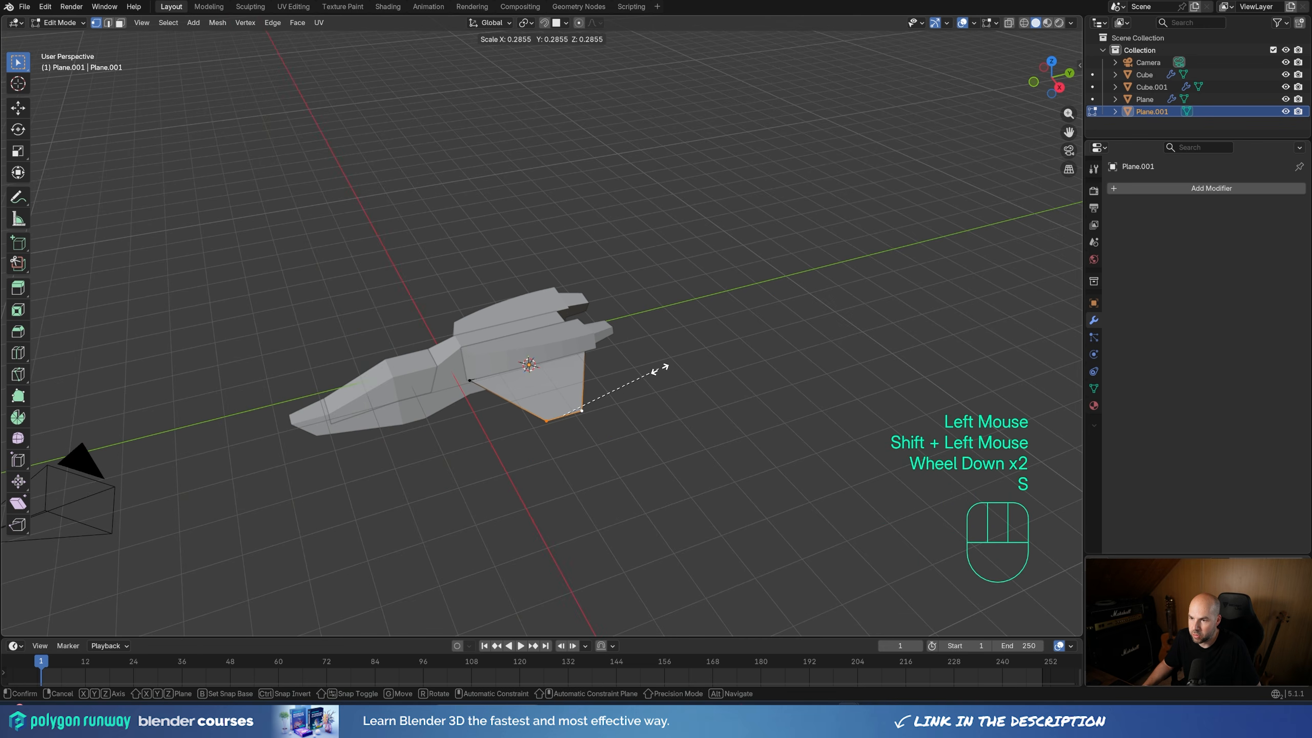
pyautogui.click(668, 369)
# Move the wing's outer edge about 0.4 m outward along X
pyautogui.moveTo(668, 369); pyautogui.dragTo(669, 433, button='middle')
pyautogui.click(695, 392)
pyautogui.press('g')
pyautogui.press('x')
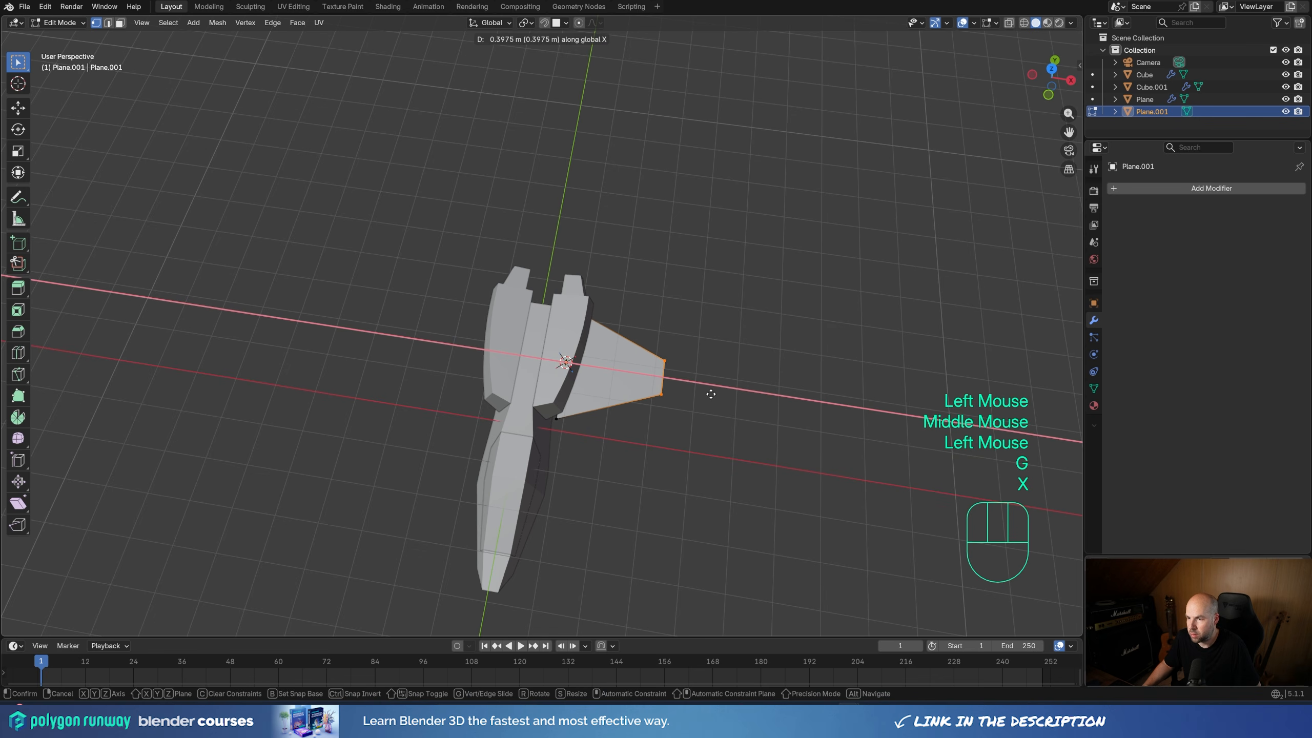
pyautogui.click(712, 392)
# Extrude the whole wing surface upward about 0.09 m for thickness and switch to edge selection
pyautogui.moveTo(711, 393); pyautogui.dragTo(680, 356, button='middle')
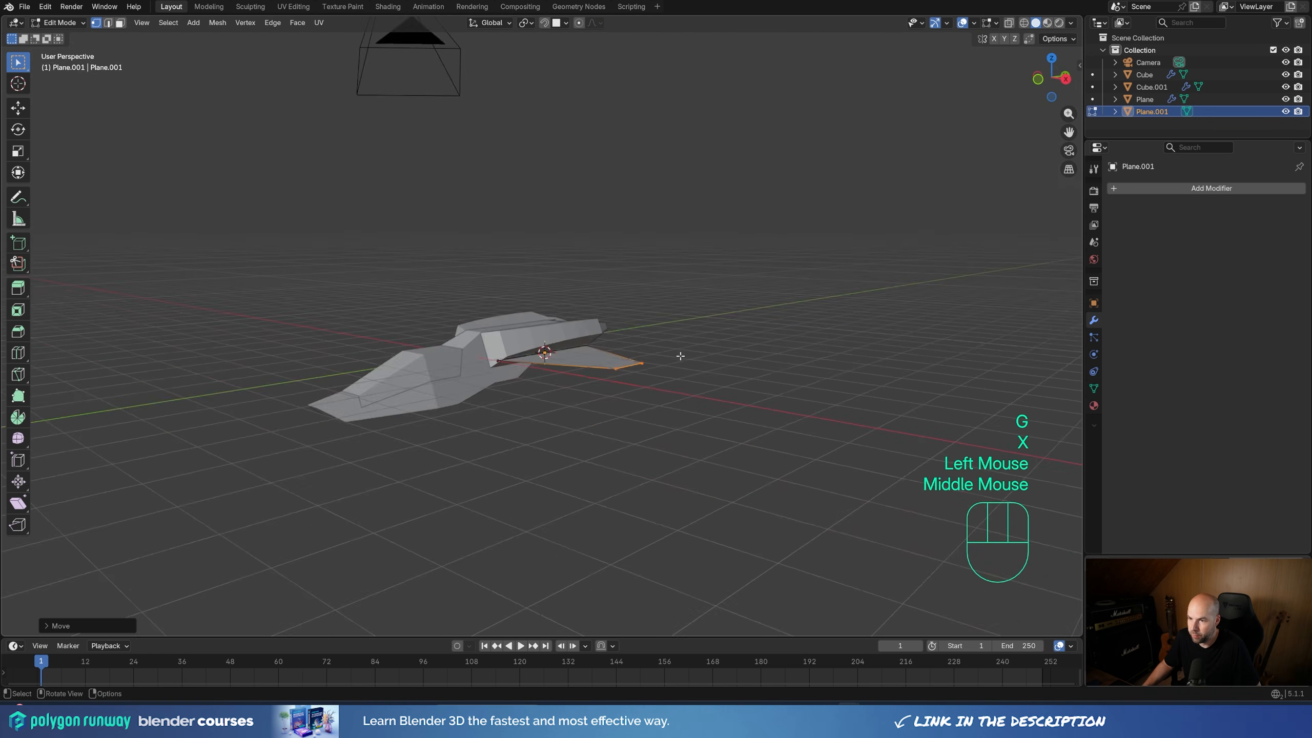
pyautogui.scroll(2, 680, 356)
pyautogui.press('a')
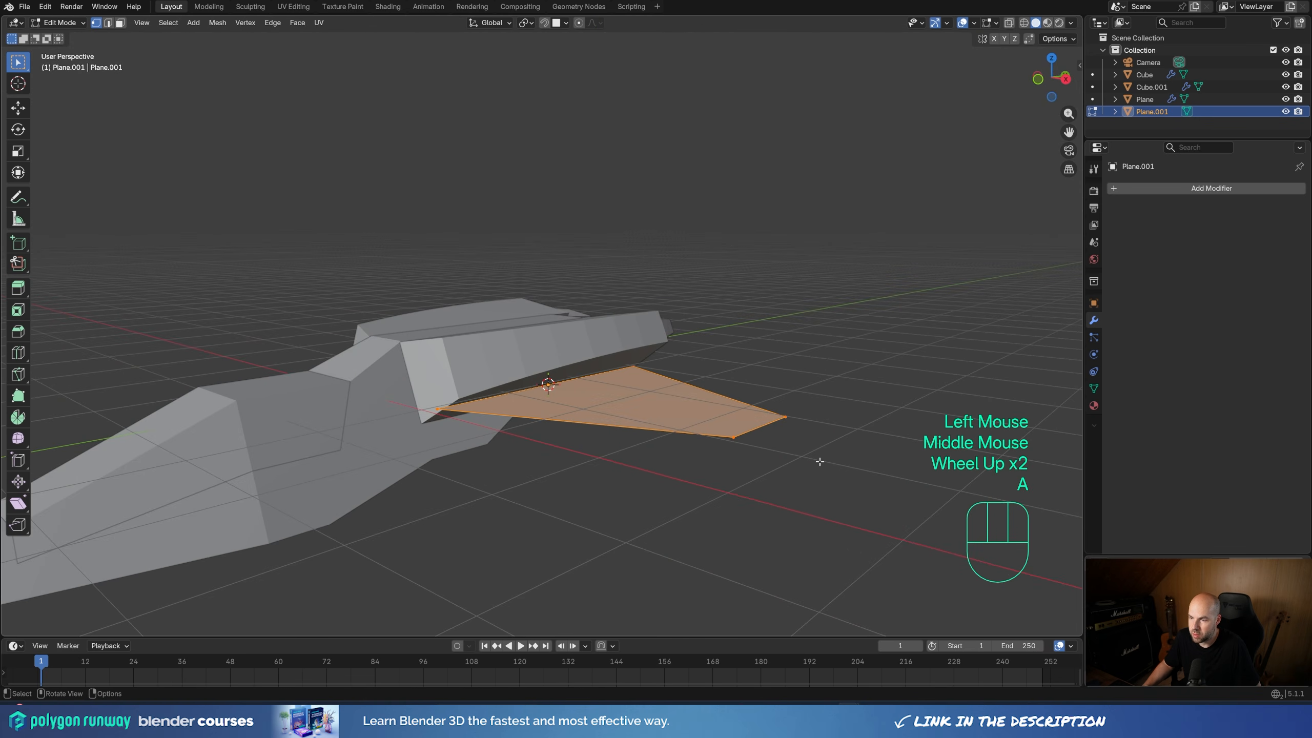
pyautogui.press('e')
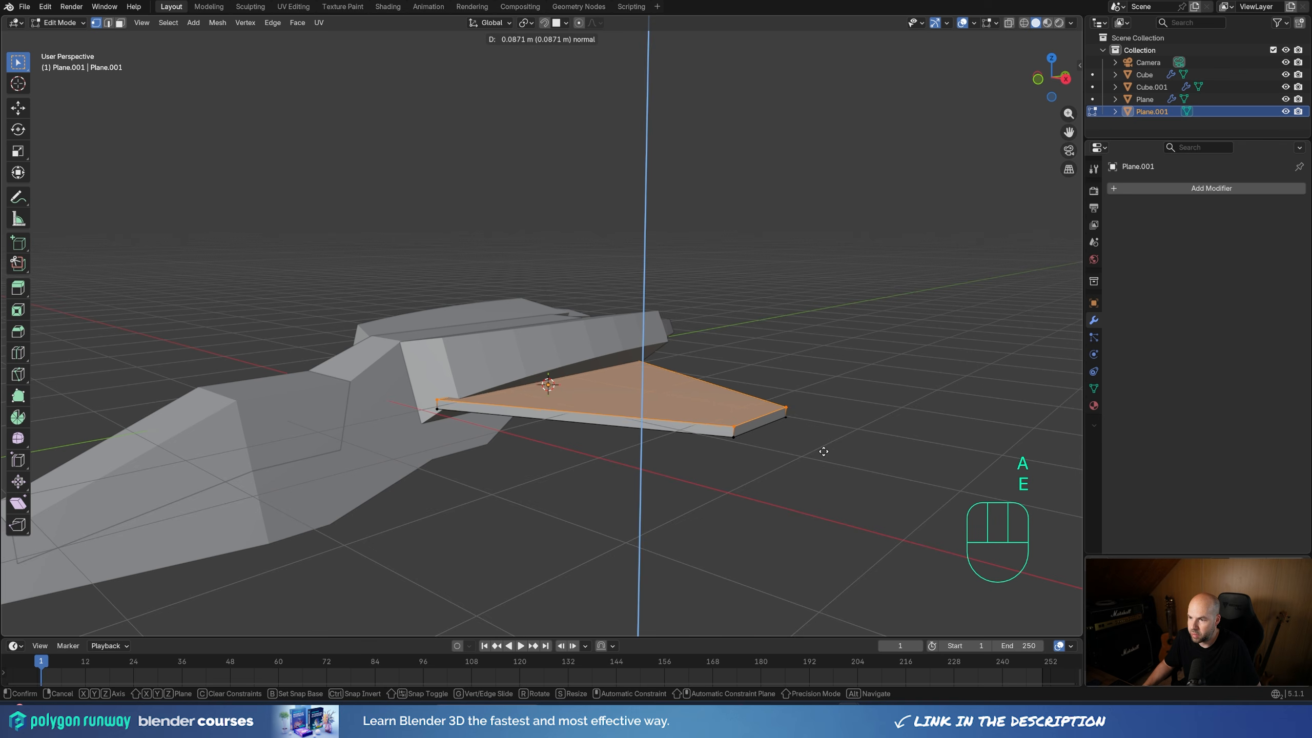
pyautogui.click(824, 450)
pyautogui.moveTo(824, 451); pyautogui.dragTo(516, 505, button='middle')
pyautogui.press('2')
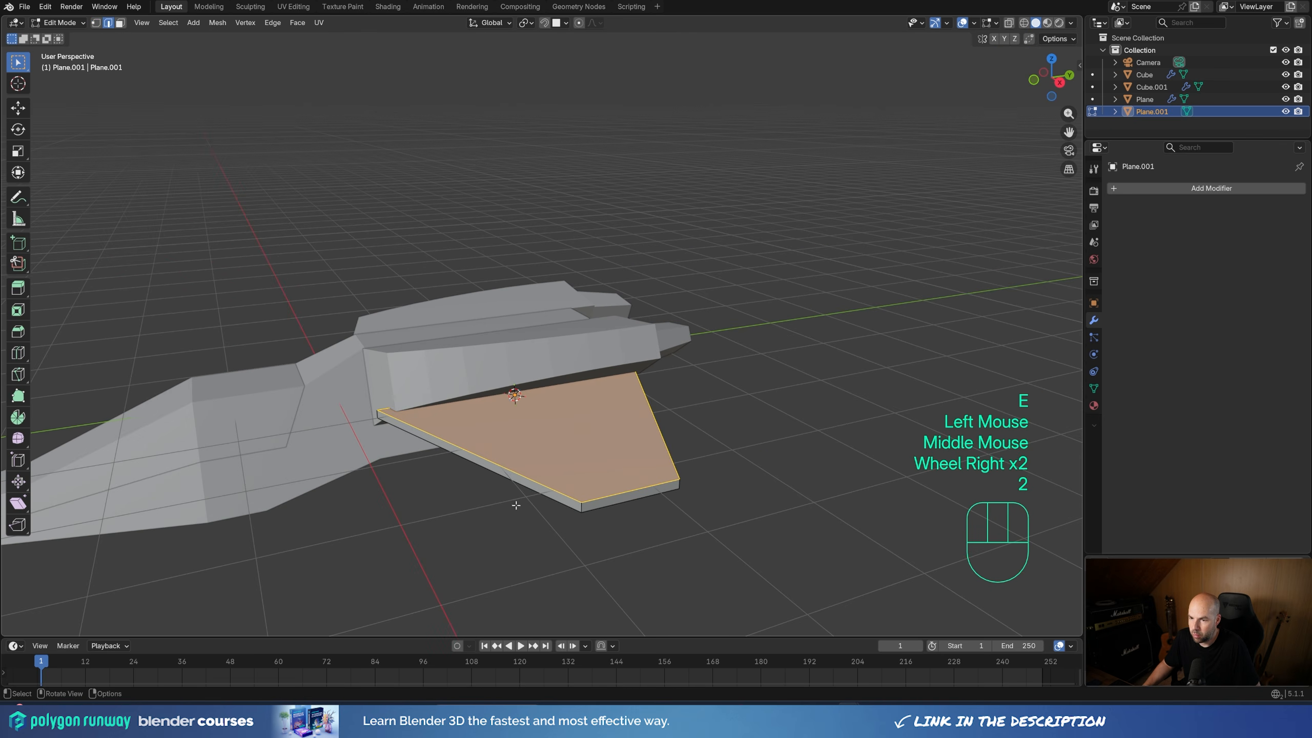
# Slide the wing's upper front edge inward across the top surface to bevel the leading edge
pyautogui.click(503, 464)
pyautogui.press('g')
pyautogui.press('g')
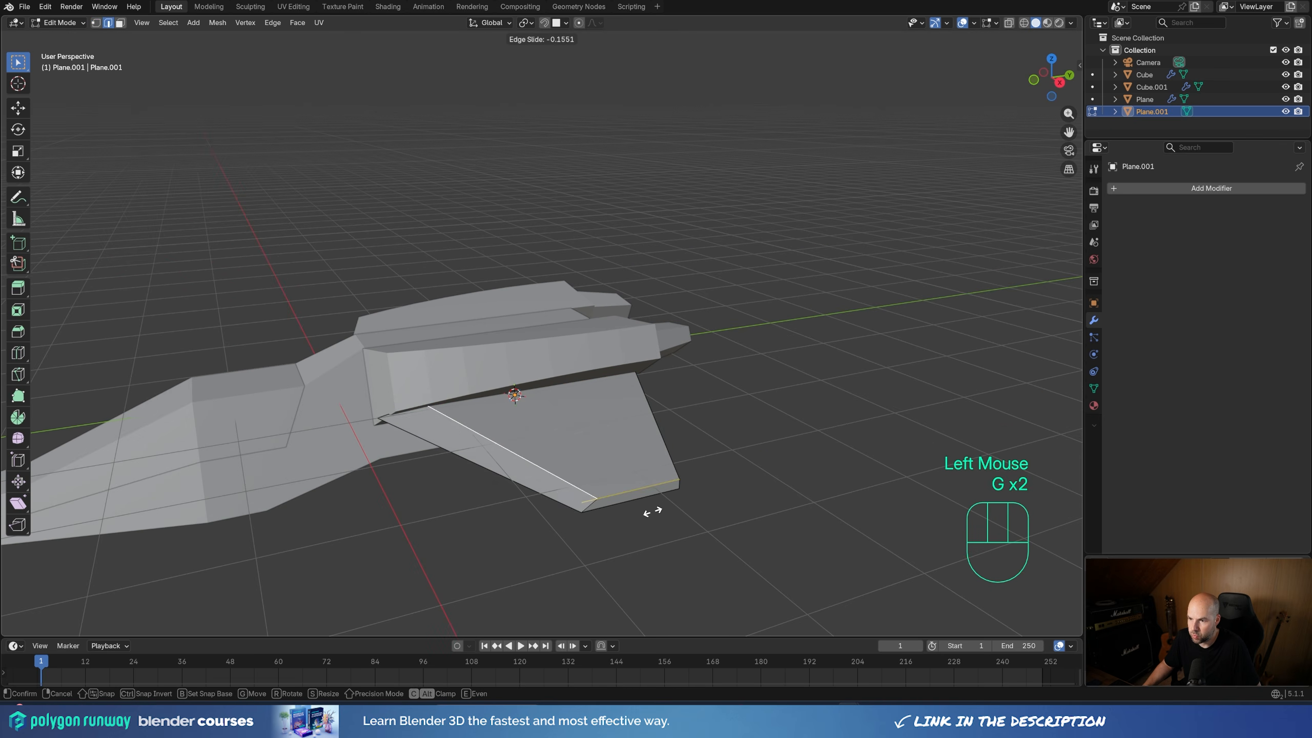
pyautogui.click(649, 395)
# Slide the wing's upper rear edge forward across the top surface to bevel the trailing edge
pyautogui.click(646, 396)
pyautogui.moveTo(646, 396); pyautogui.dragTo(806, 476, button='middle')
pyautogui.press('g')
pyautogui.press('g')
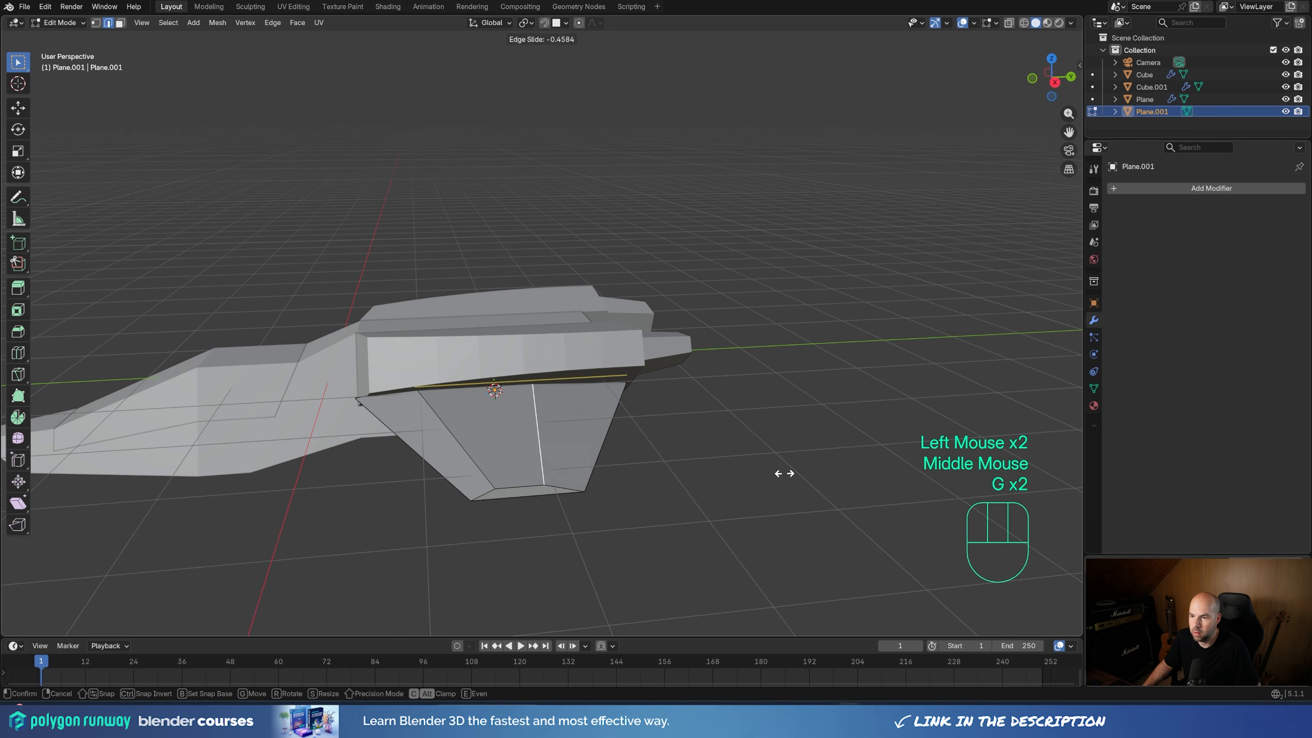
pyautogui.click(791, 469)
# In front view, rotate the wing object about 20° so its tip slopes downward from the root
pyautogui.moveTo(633, 459); pyautogui.dragTo(582, 373, button='middle')
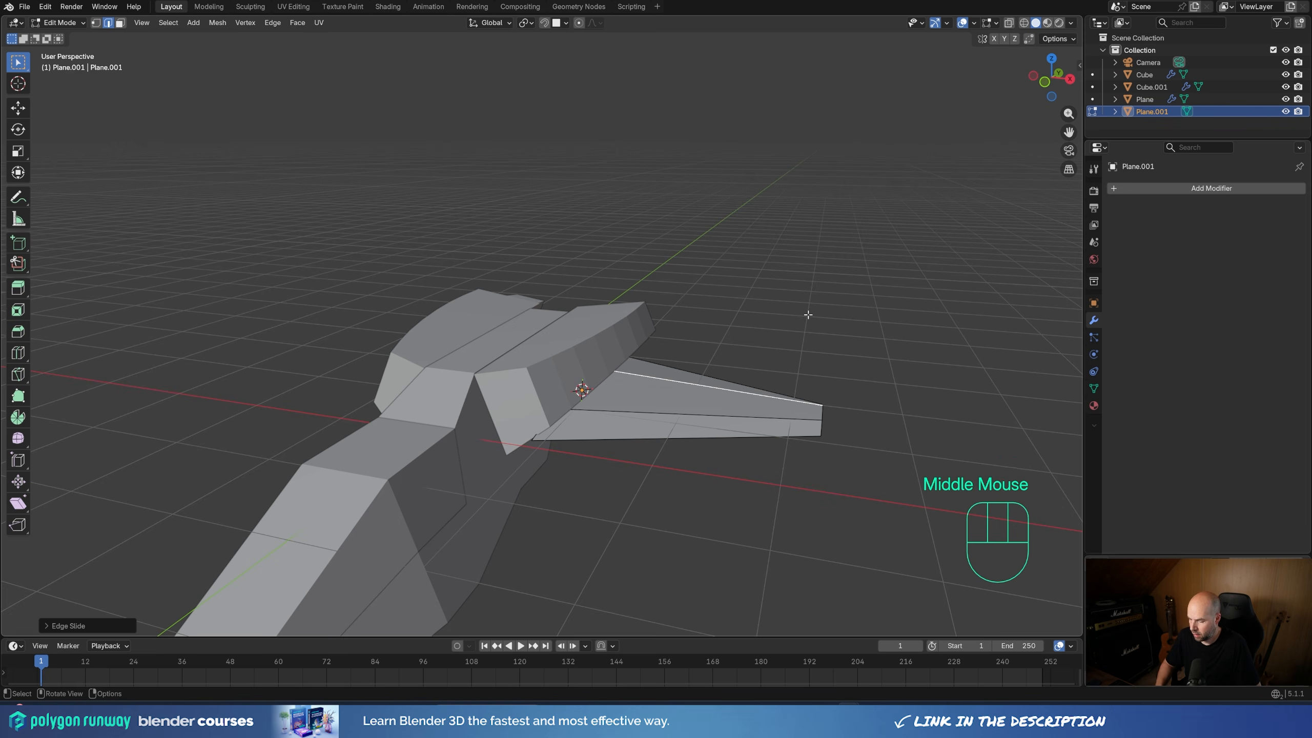
pyautogui.press('KP_1')
pyautogui.press('Tab')
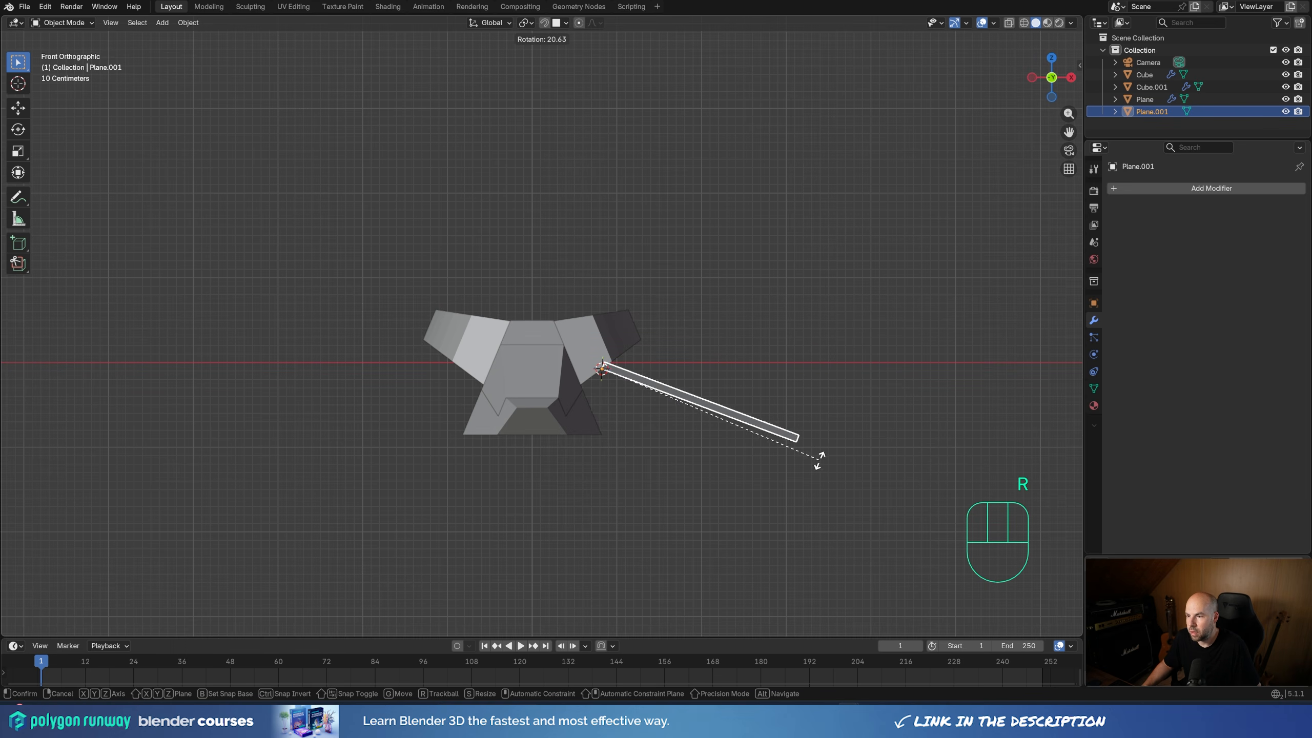
pyautogui.click(771, 445)
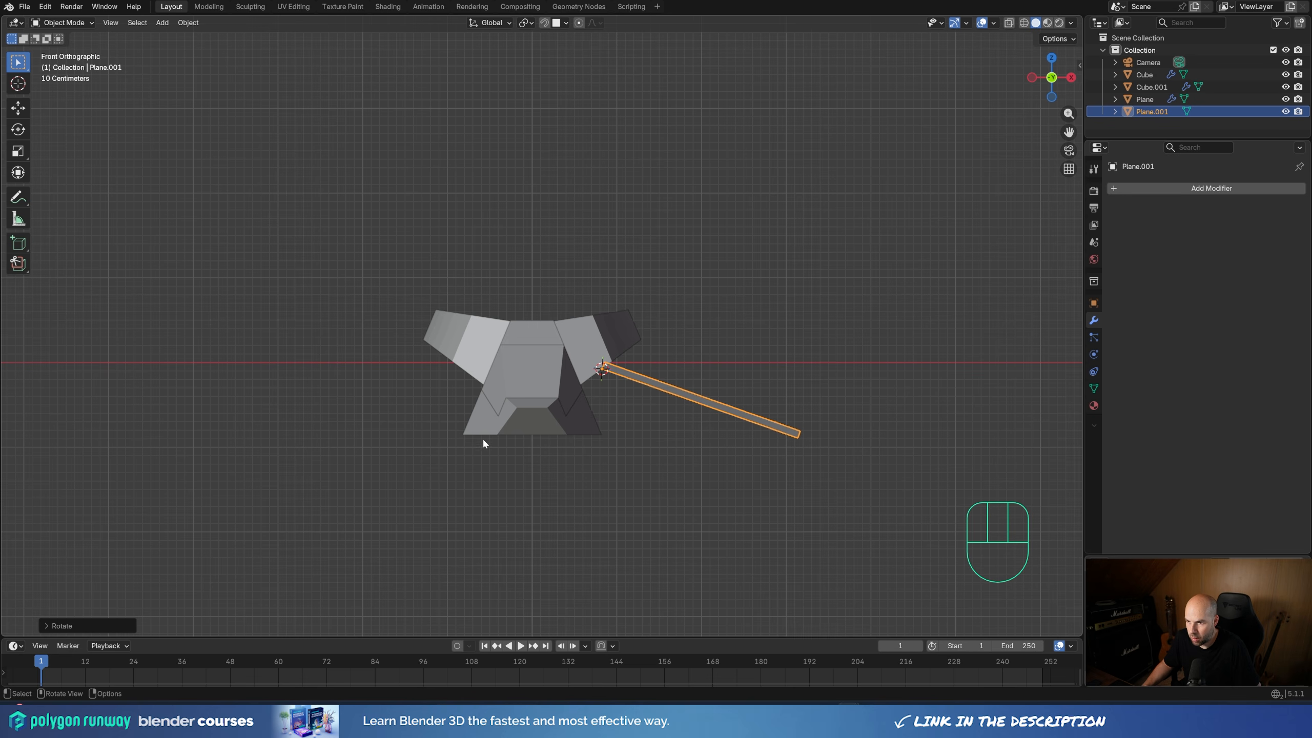
# Turn on X-ray and slide the wing root's upper edge slightly outward to fit the side block's lower face
pyautogui.scroll(2, 674, 364)
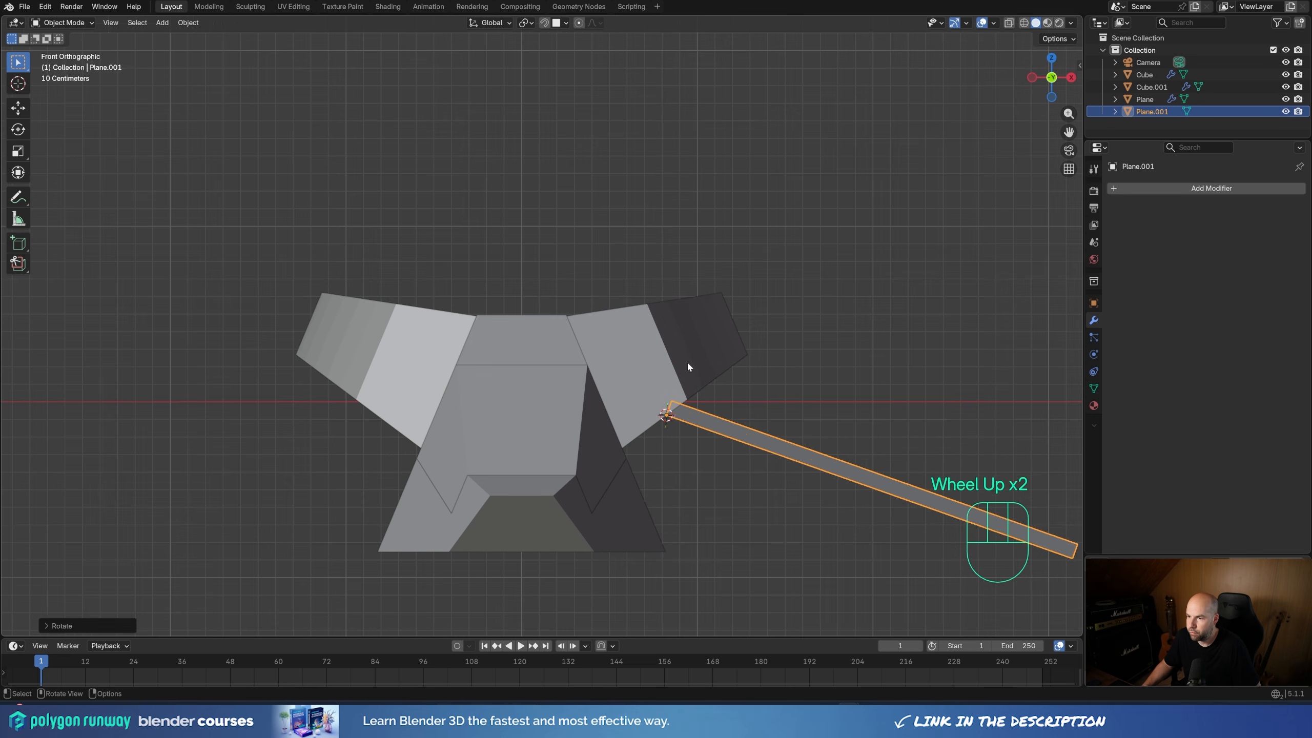
pyautogui.press('Tab')
pyautogui.moveTo(775, 383); pyautogui.dragTo(636, 406, button='middle')
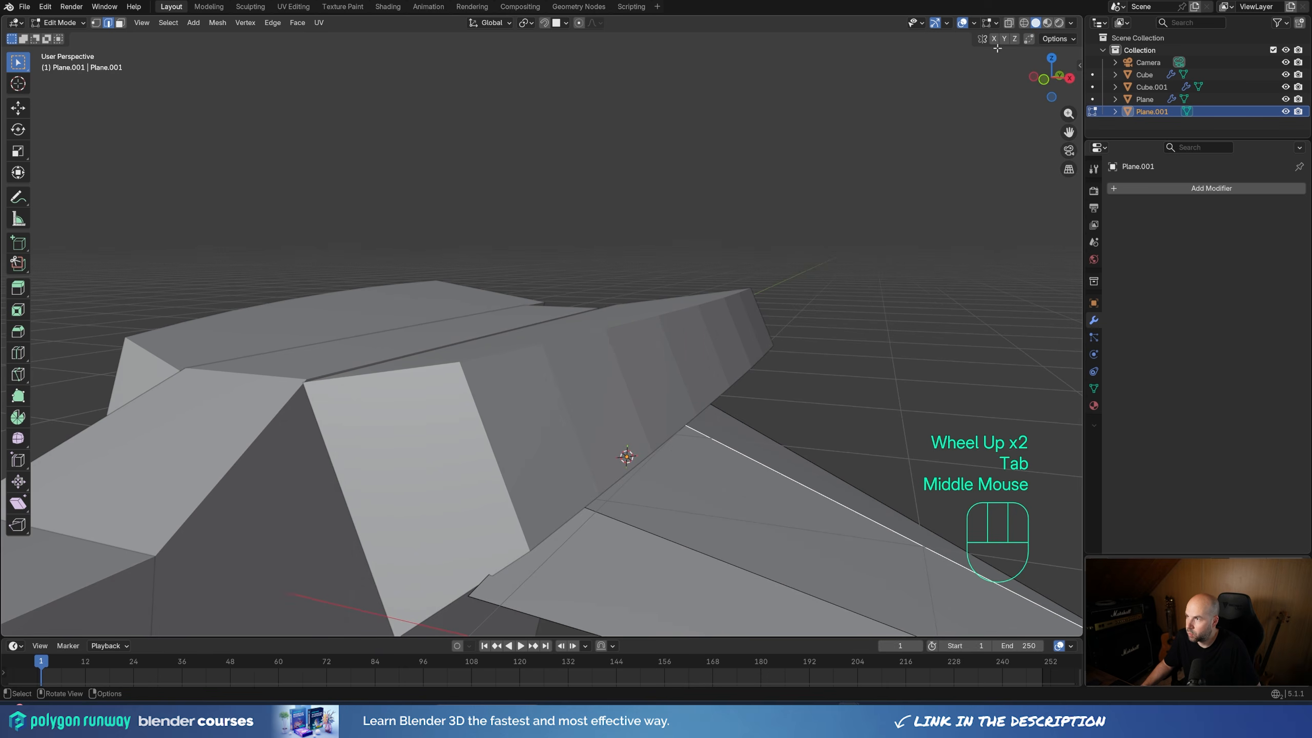
pyautogui.click(635, 405)
pyautogui.doubleClick(613, 445)
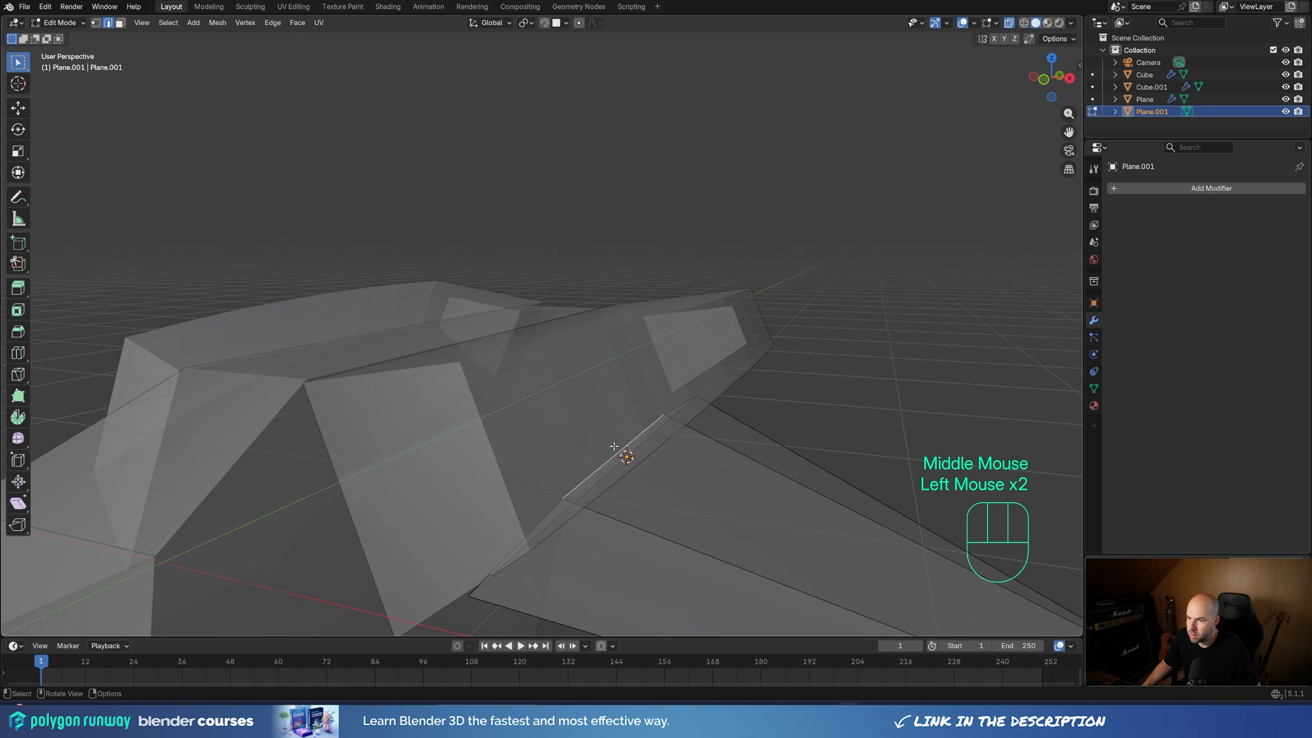
pyautogui.press('KP_1')
pyautogui.keyDown('shift'); pyautogui.moveTo(858, 273); pyautogui.dragTo(740, 305, button='middle'); pyautogui.keyUp('shift')
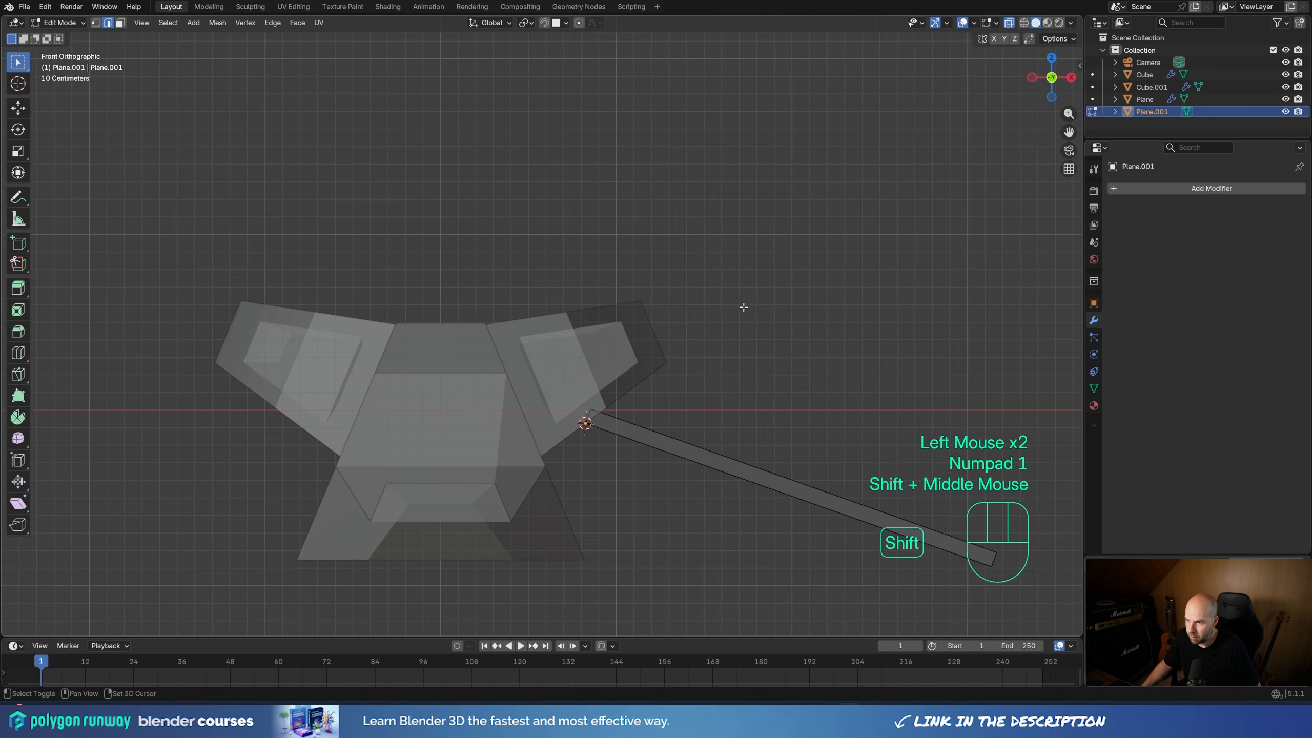
pyautogui.scroll(2, 705, 427)
pyautogui.press('g')
pyautogui.press('g')
pyautogui.press('shift')
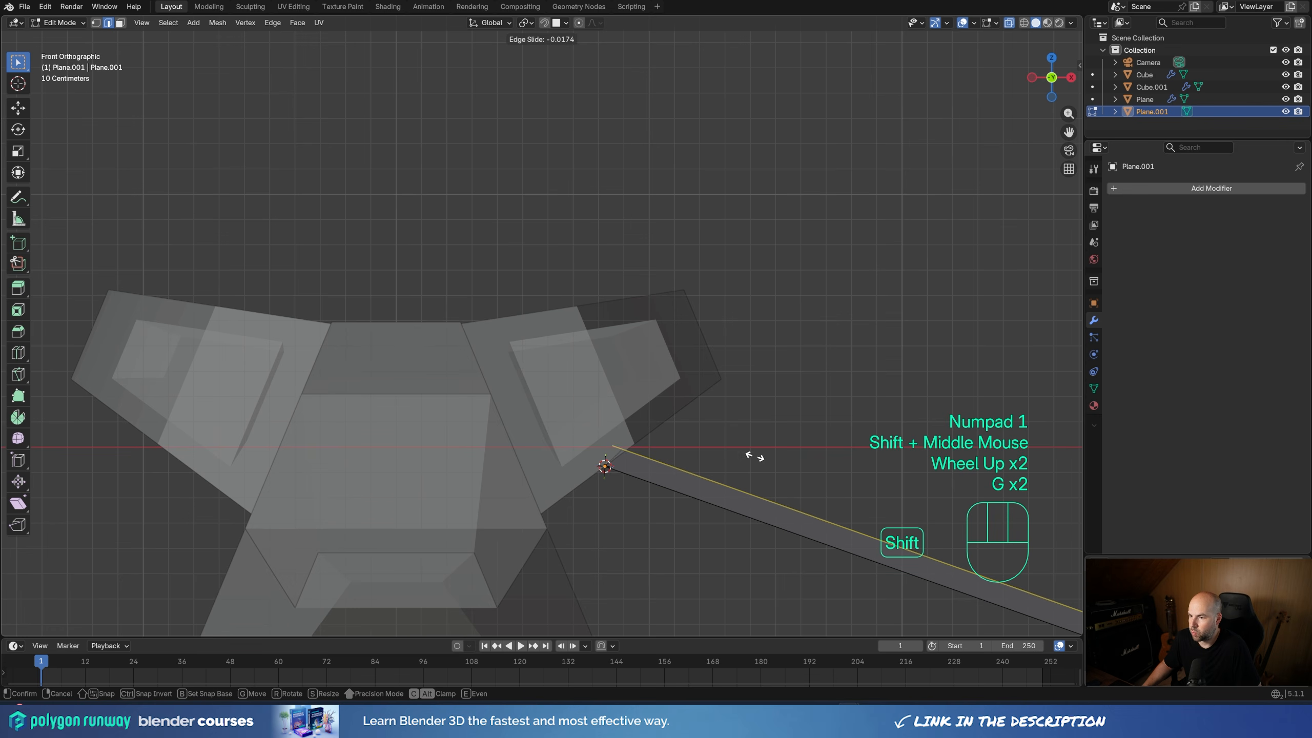
pyautogui.keyDown('shift'); pyautogui.click(771, 468); pyautogui.keyUp('shift')
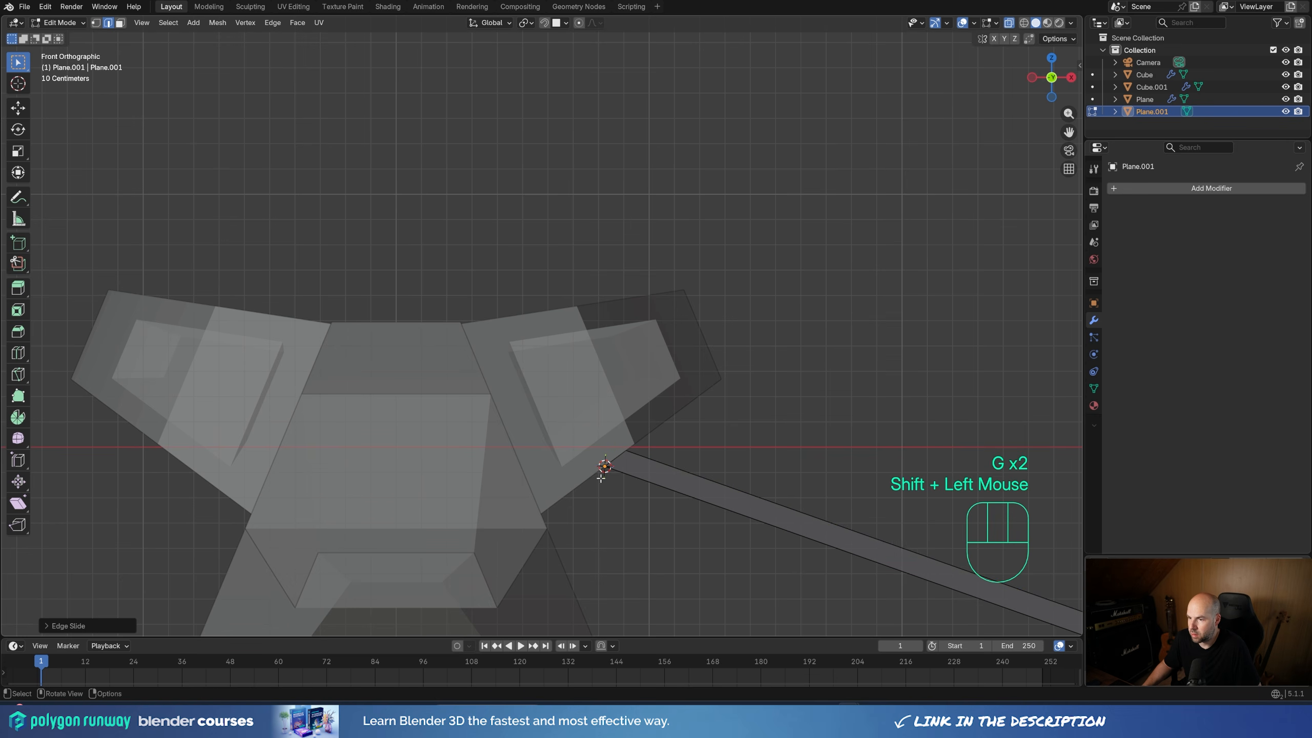
pyautogui.keyDown('shift'); pyautogui.moveTo(613, 454); pyautogui.dragTo(550, 374, button='middle'); pyautogui.keyUp('shift')
pyautogui.scroll(-3, 548, 364)
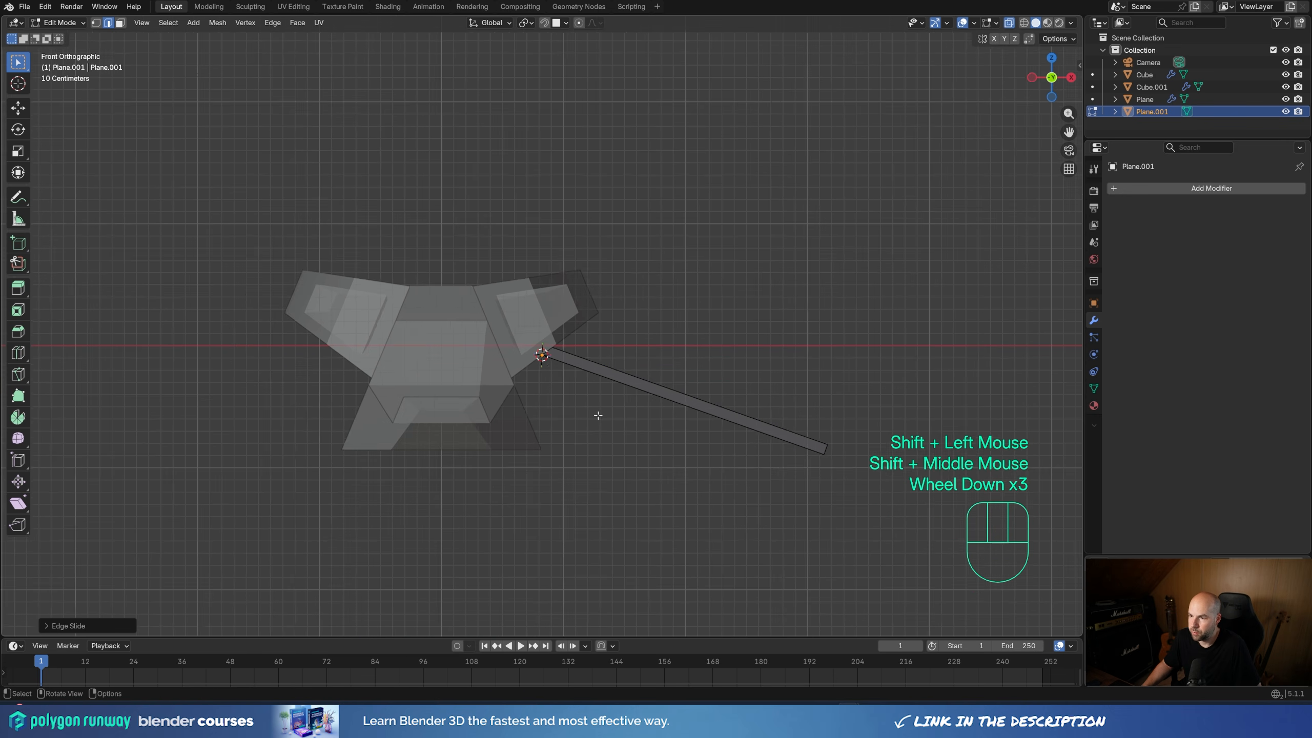
# Move the upper edge at the wing tip down about 0.05 m along local Z to thin the tip
pyautogui.press('KP_1')
pyautogui.moveTo(597, 413); pyautogui.dragTo(756, 504, button='middle')
pyautogui.click(760, 515)
pyautogui.press('Escape')
pyautogui.scroll(-1, 845, 516)
pyautogui.moveTo(845, 515); pyautogui.dragTo(805, 463, button='middle')
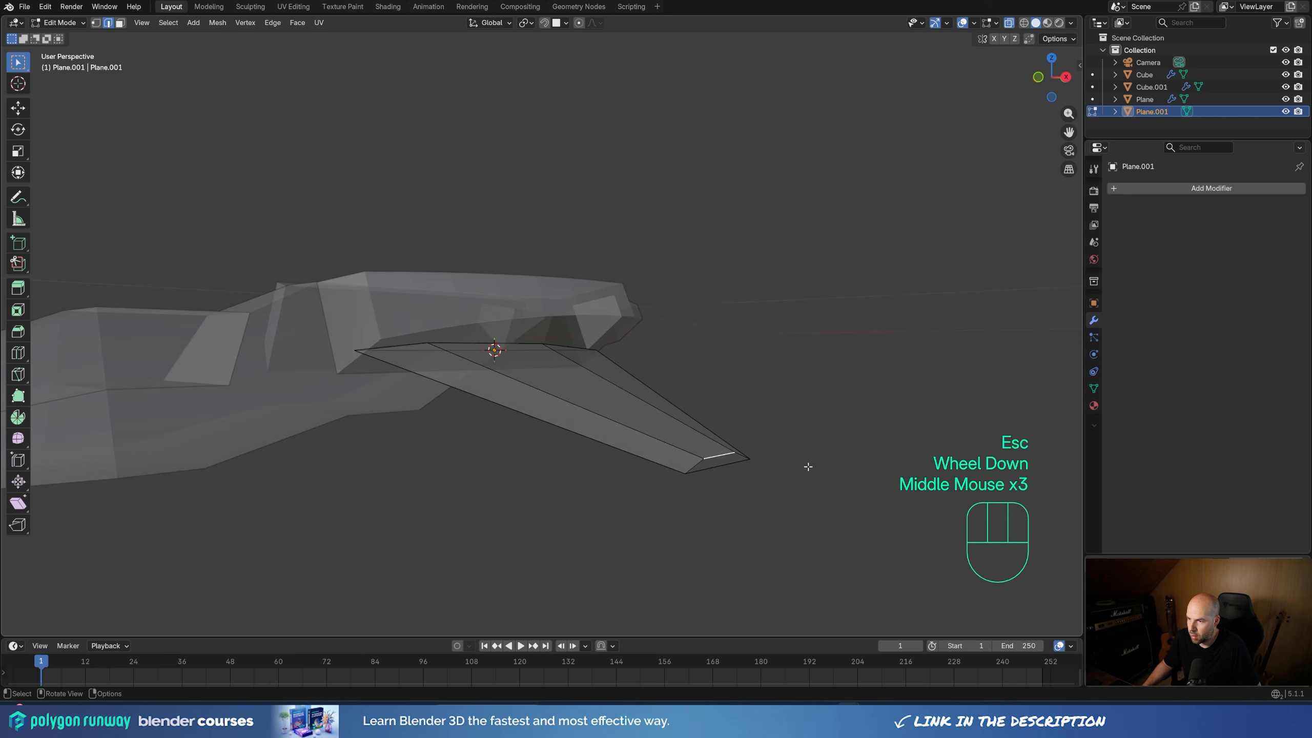
pyautogui.press('g')
pyautogui.press('z')
pyautogui.press('z')
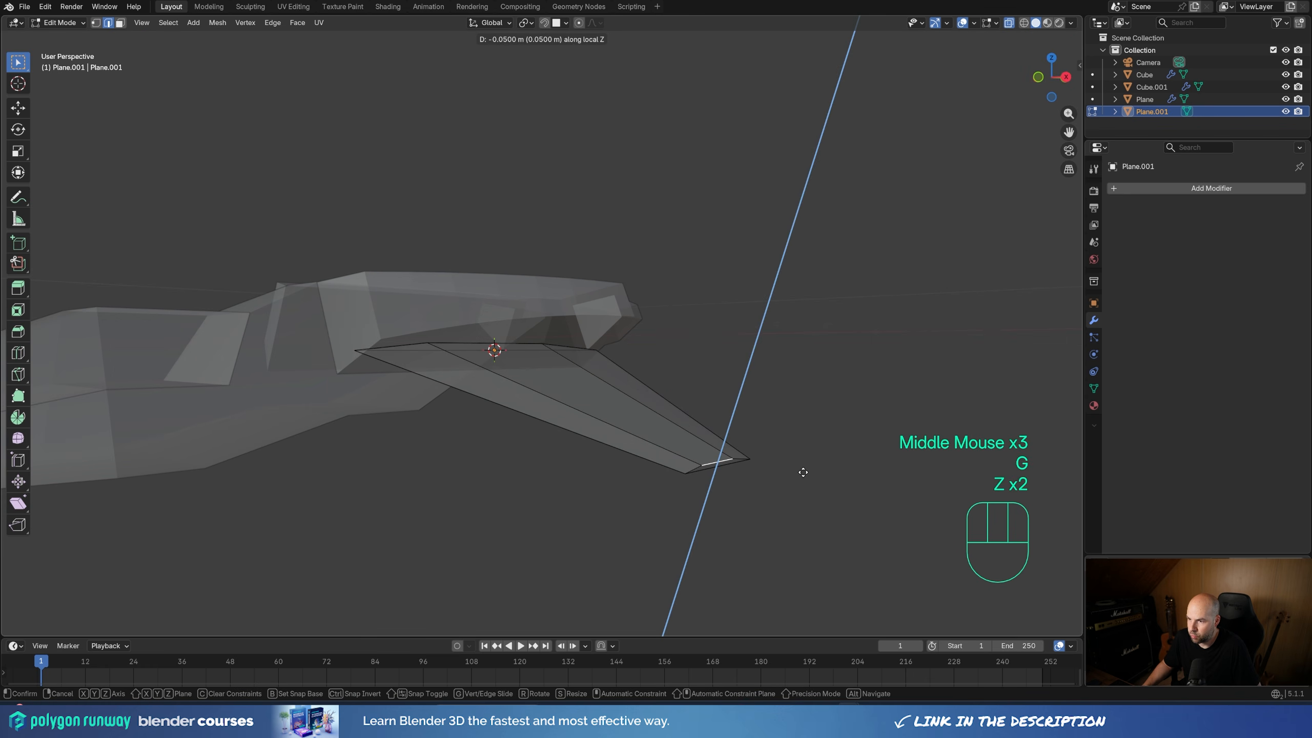
pyautogui.click(803, 472)
# Add a Mirror modifier to the wing on the X axis with the body (Cube) as mirror object
pyautogui.moveTo(803, 472); pyautogui.dragTo(727, 361, button='middle')
pyautogui.scroll(-2, 725, 449)
pyautogui.press('Tab')
pyautogui.click(1133, 188)
pyautogui.moveTo(1139, 189)
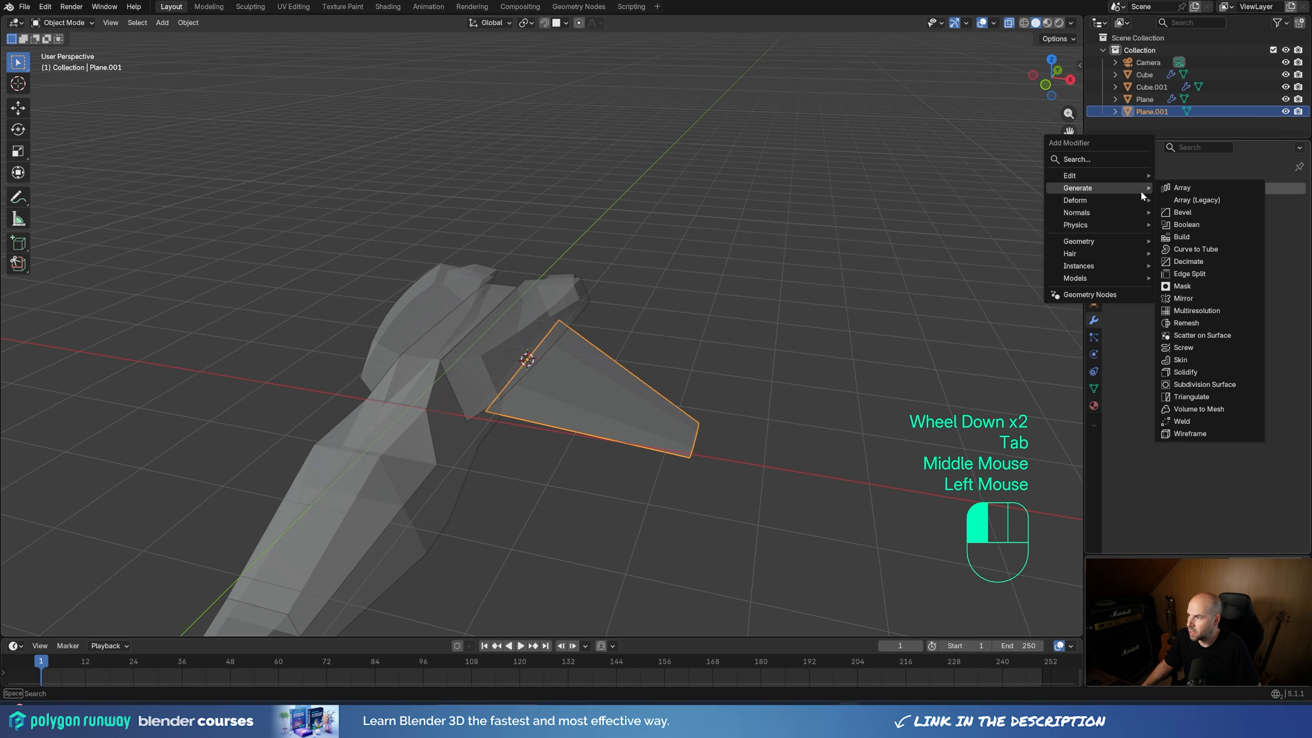
pyautogui.click(1183, 299)
pyautogui.click(1282, 271)
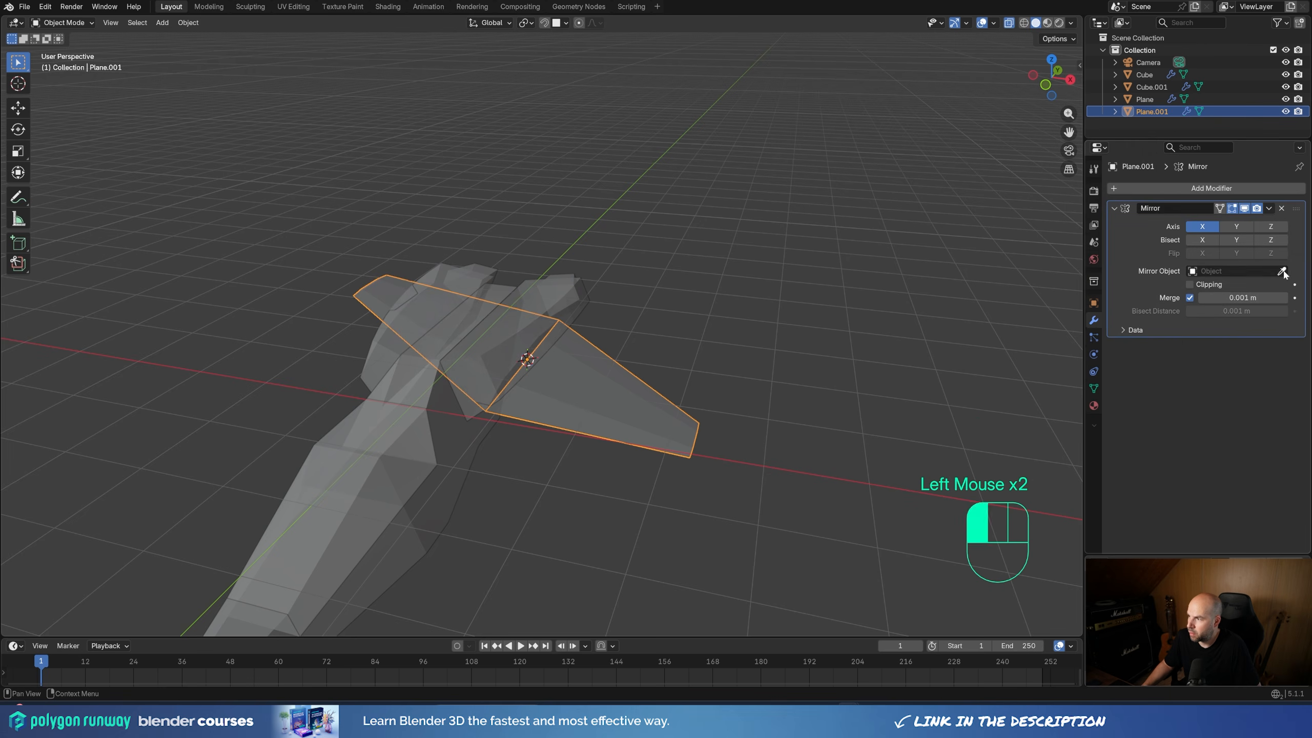
pyautogui.click(465, 469)
pyautogui.keyDown('shift'); pyautogui.moveTo(527, 490); pyautogui.dragTo(619, 468, button='middle'); pyautogui.keyUp('shift')
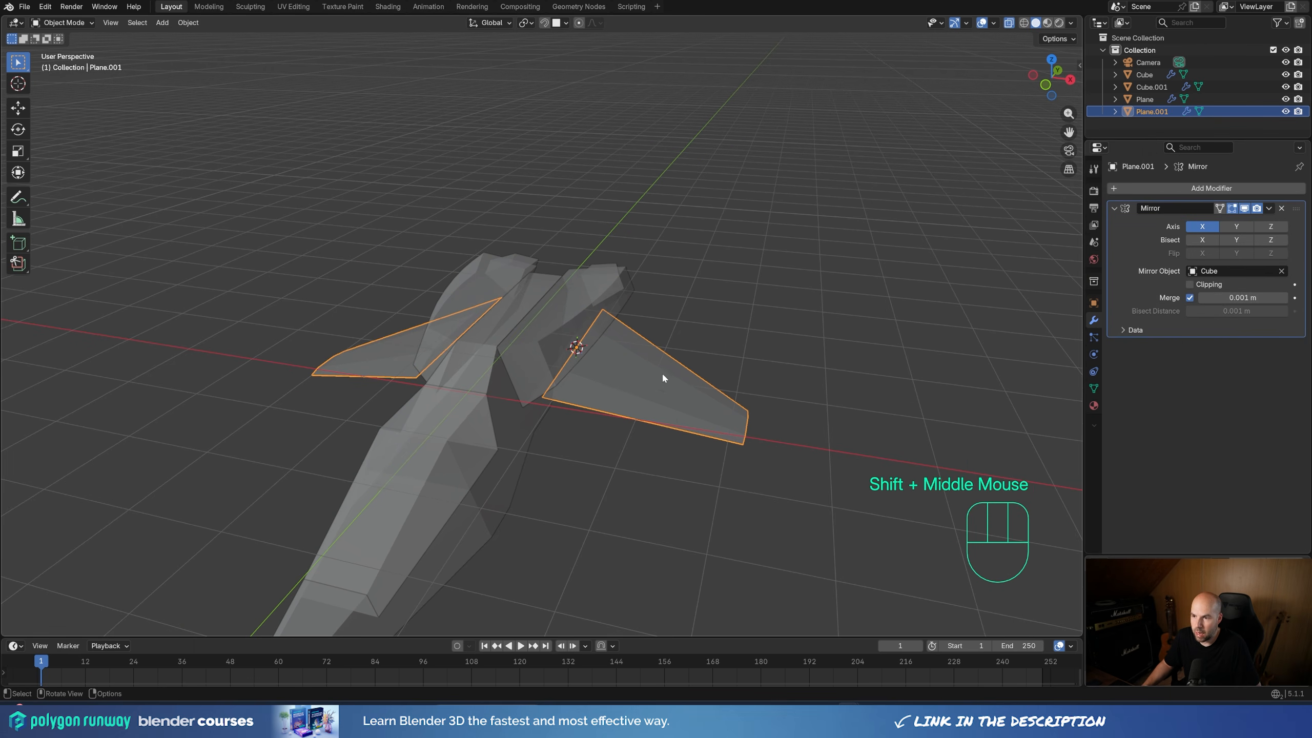
# Make a linked duplicate of the mirrored wings and place it about 0.55 m inward and 0.6 m higher
pyautogui.press('KP_1')
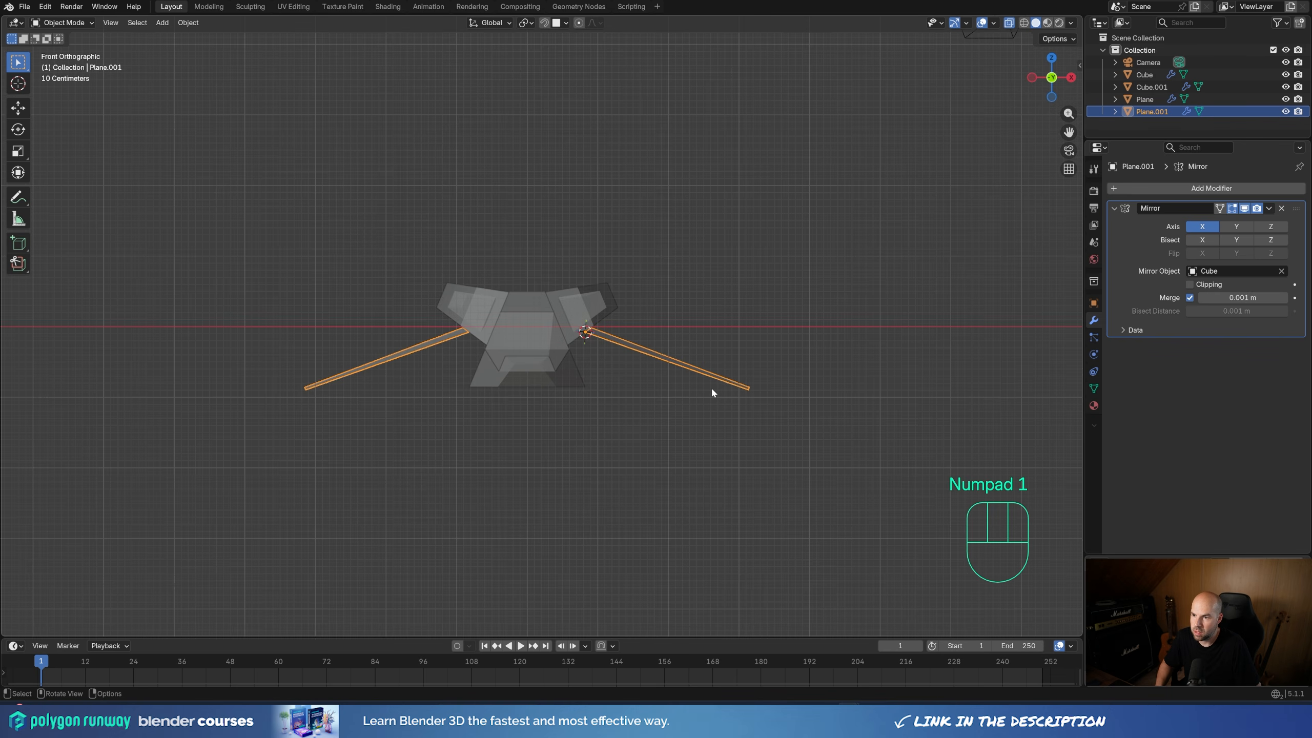
pyautogui.press('alt')
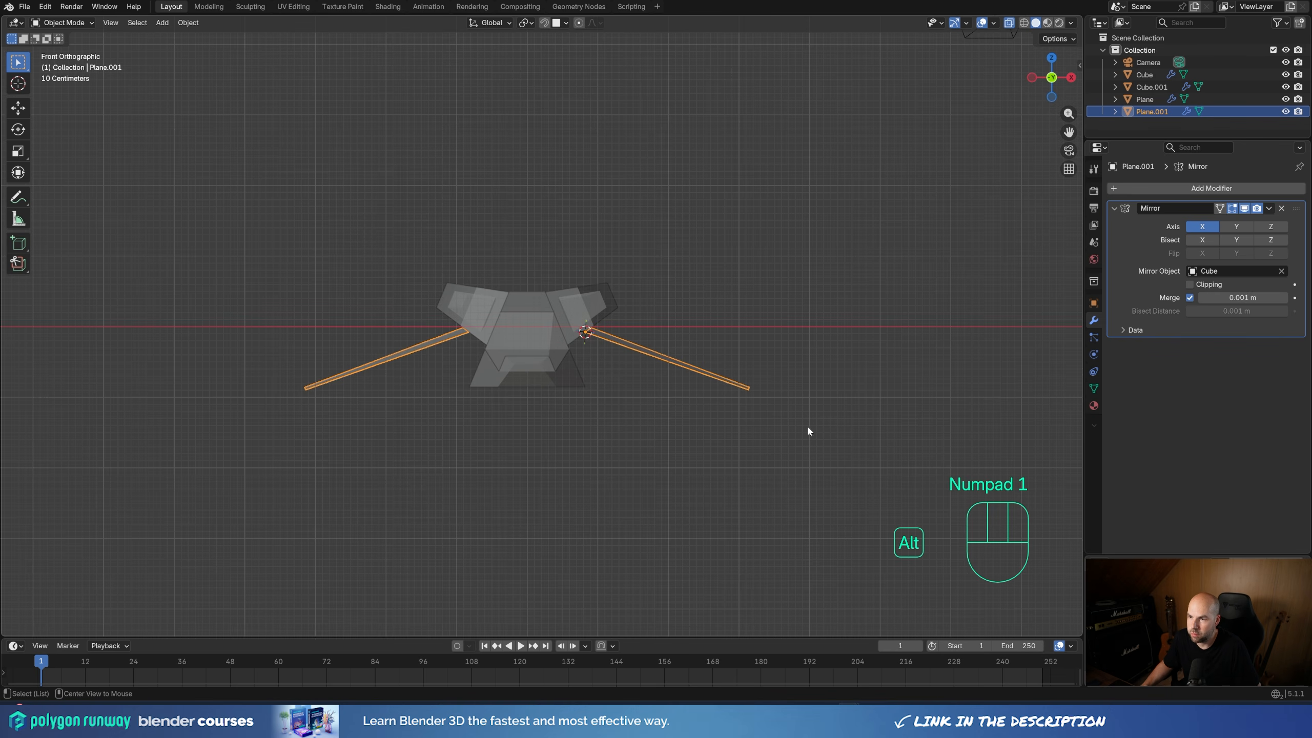
pyautogui.hotkey('alt', 'd')
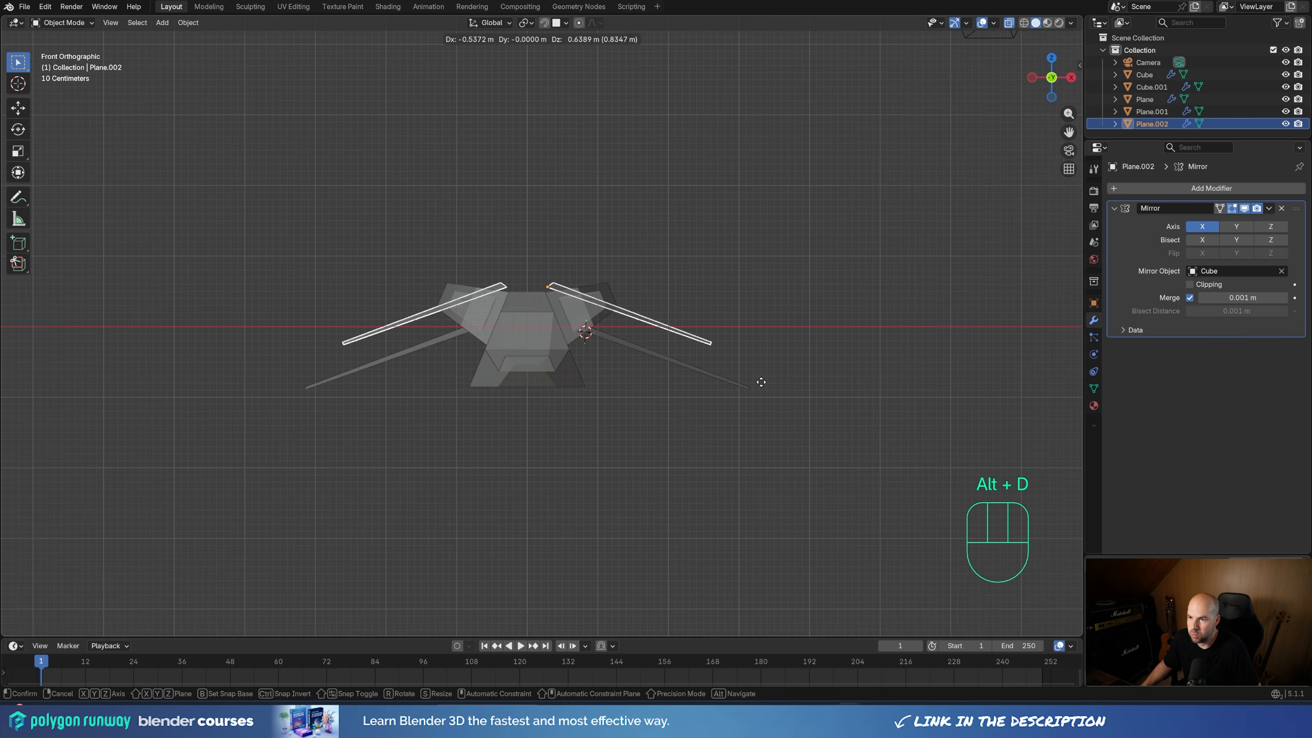
pyautogui.click(760, 386)
# Rotate the duplicated wings upward in front view to form V-shaped tail fins
pyautogui.press('e')
pyautogui.press('e')
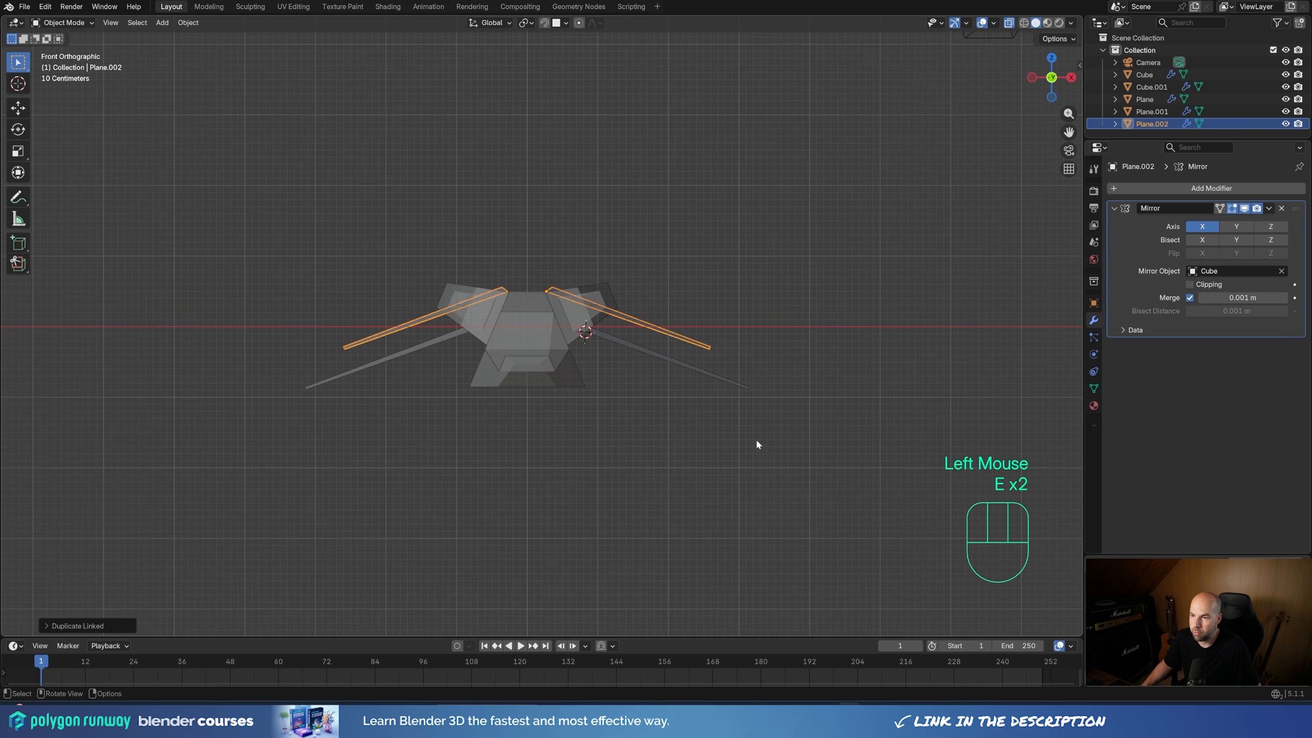
pyautogui.press('r')
pyautogui.click(664, 209)
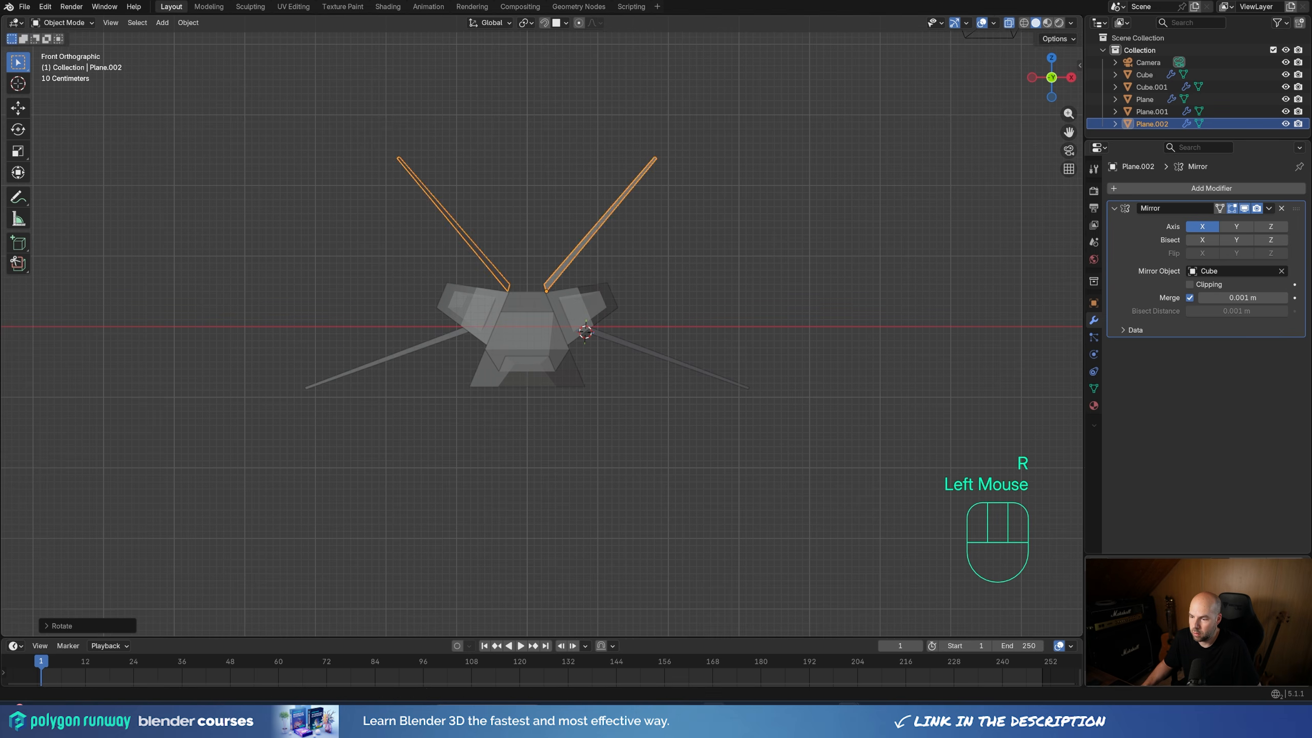
# Scale the tail fins uniformly to about 0.74 and fine-tune their tilt by about 1°
pyautogui.press('s')
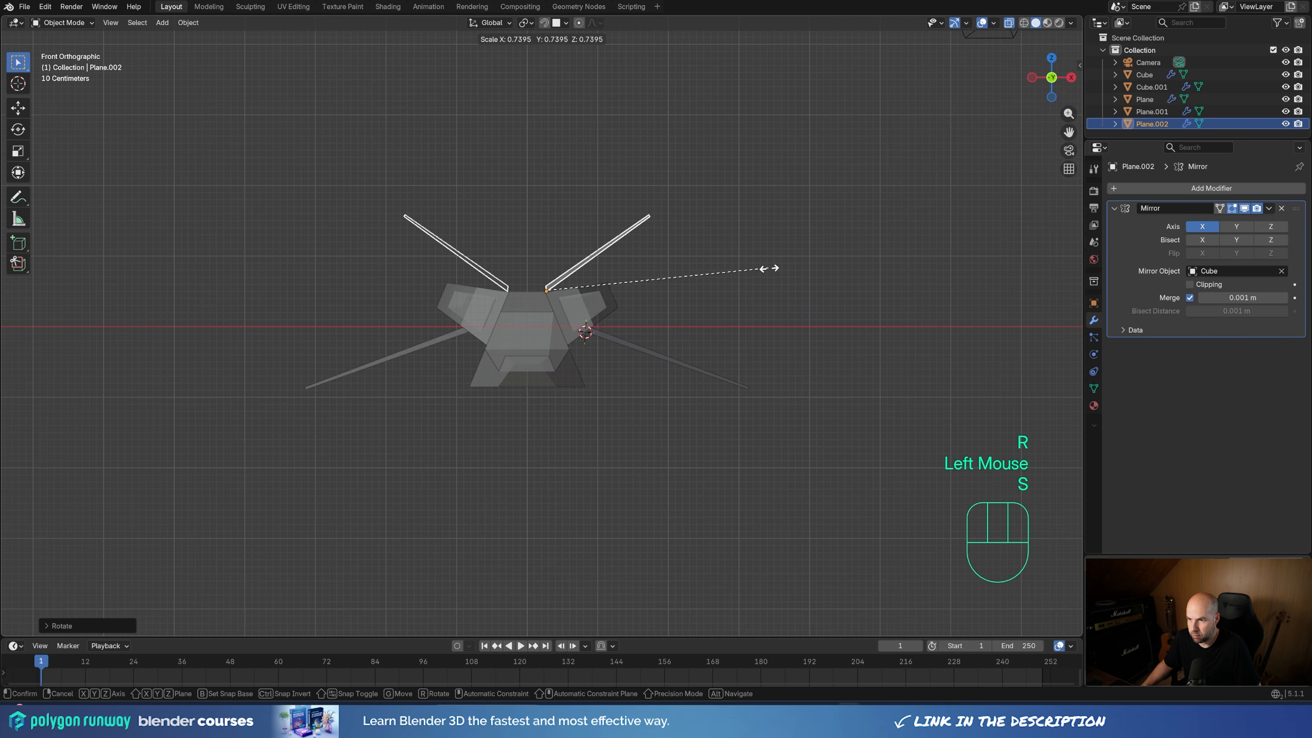
pyautogui.click(771, 269)
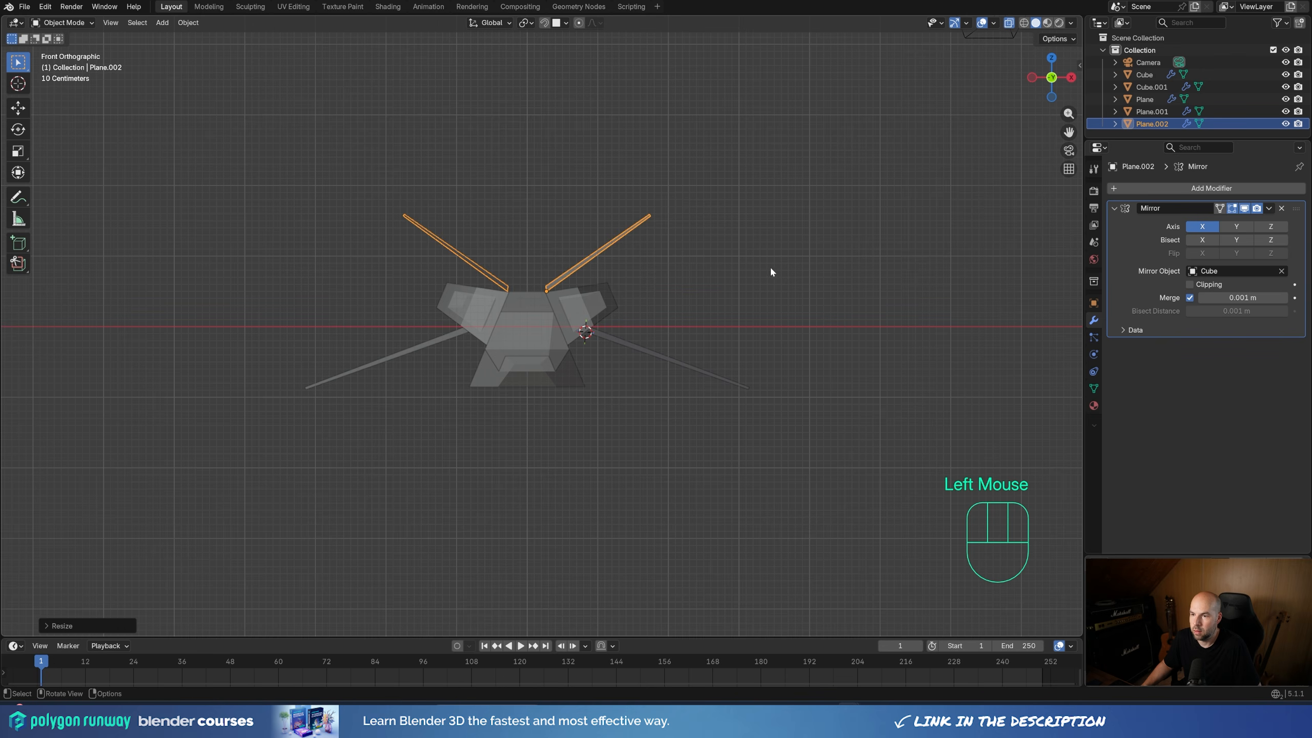
pyautogui.scroll(2, 768, 256)
pyautogui.press('r')
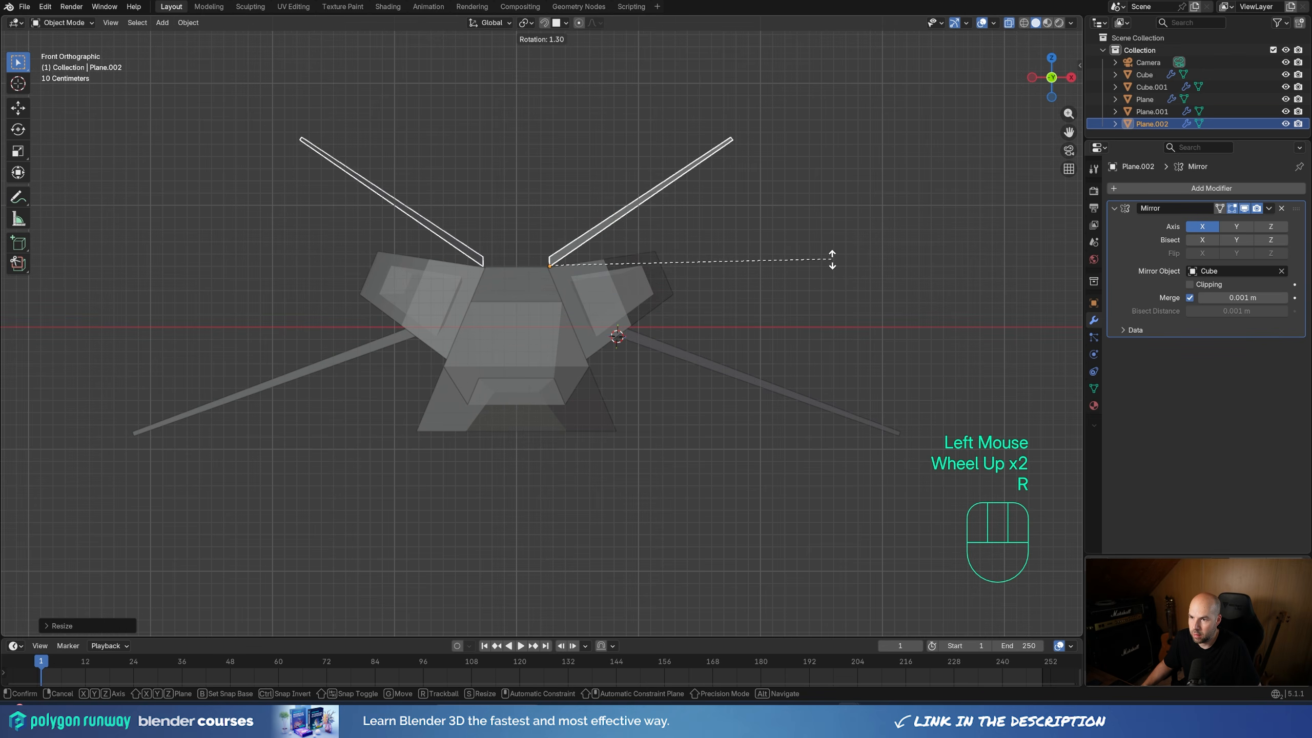
pyautogui.click(829, 258)
pyautogui.moveTo(829, 258); pyautogui.dragTo(714, 348, button='middle')
pyautogui.scroll(-3, 713, 348)
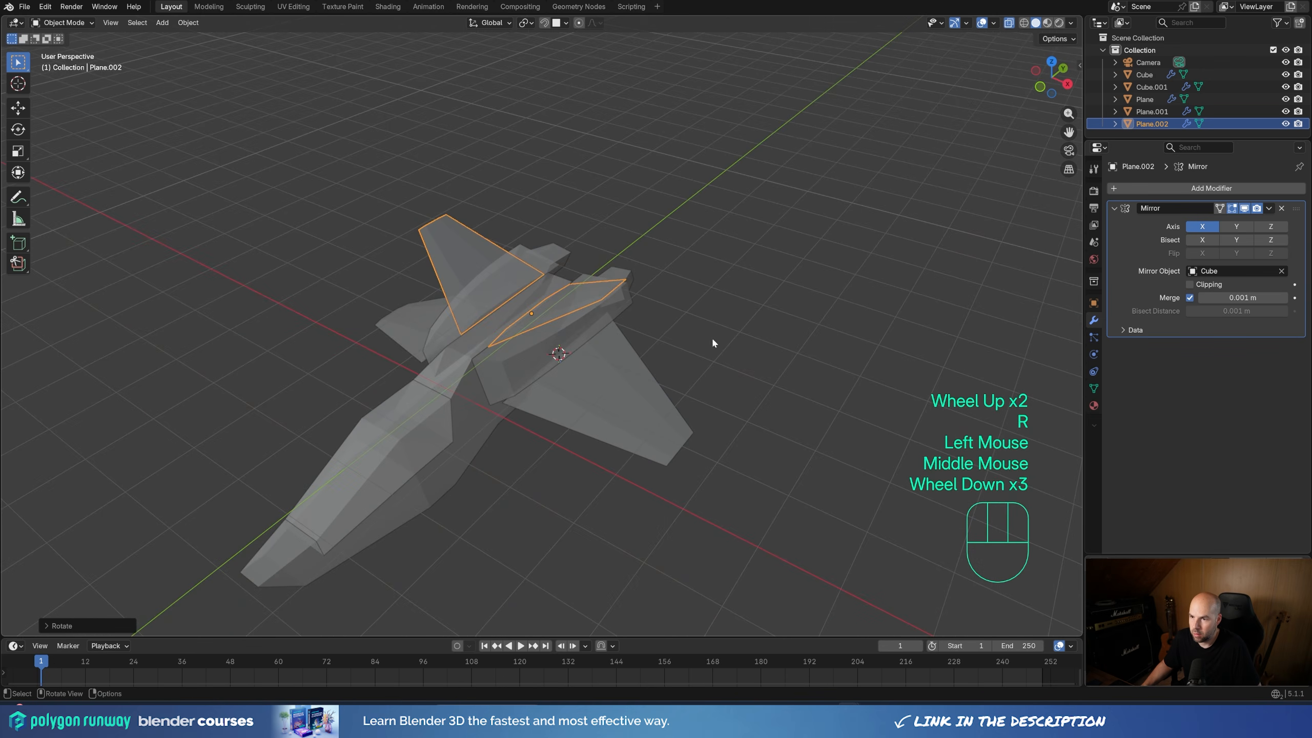
# Snap the 3D cursor to the centre edge along the body's rear top and turn off X-ray
pyautogui.click(519, 304)
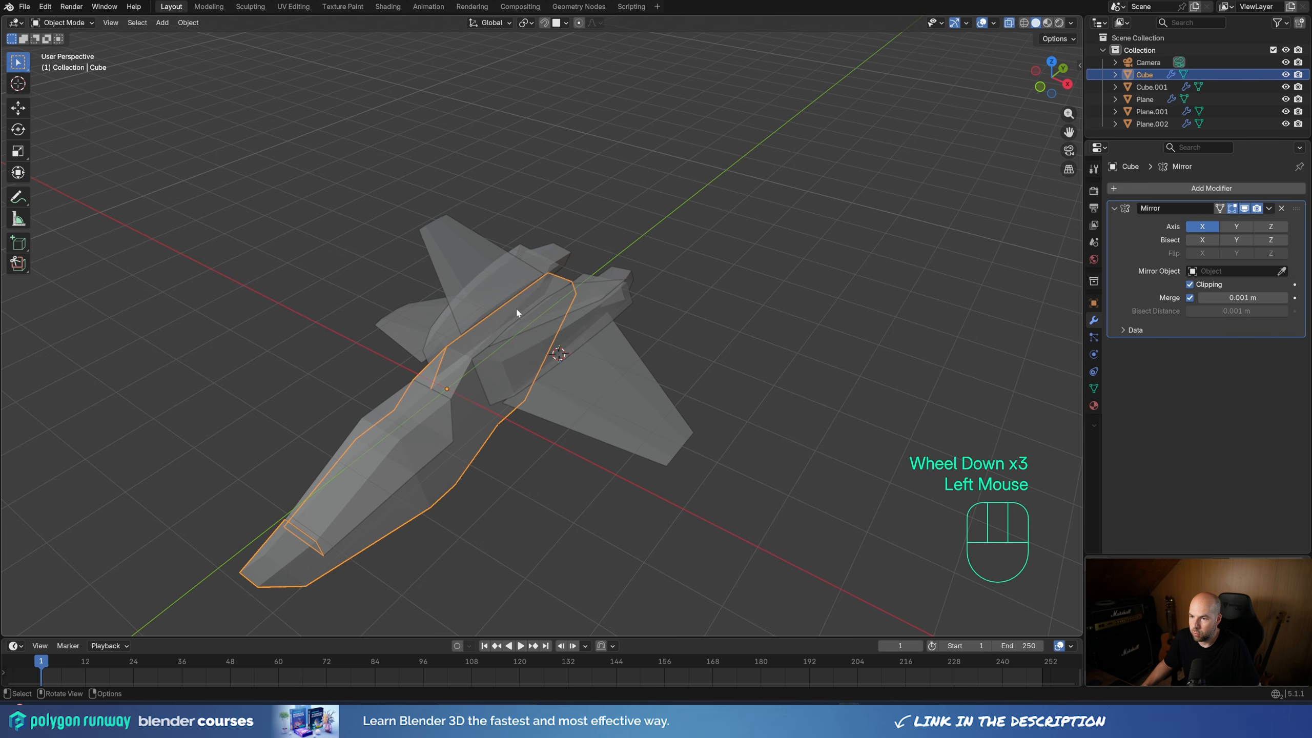
pyautogui.keyDown('shift'); pyautogui.moveTo(515, 307); pyautogui.dragTo(585, 347, button='middle'); pyautogui.keyUp('shift')
pyautogui.press('Tab')
pyautogui.click(587, 354)
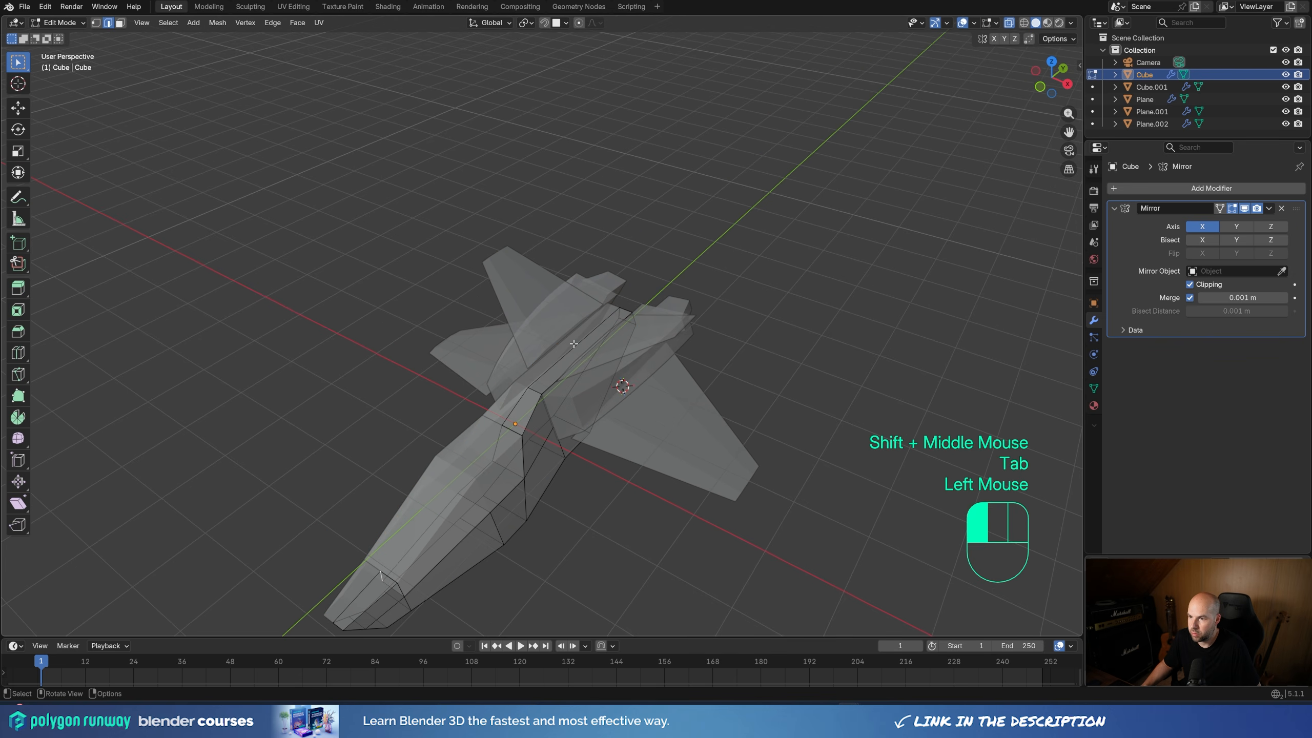
pyautogui.hotkey('shift', 's')
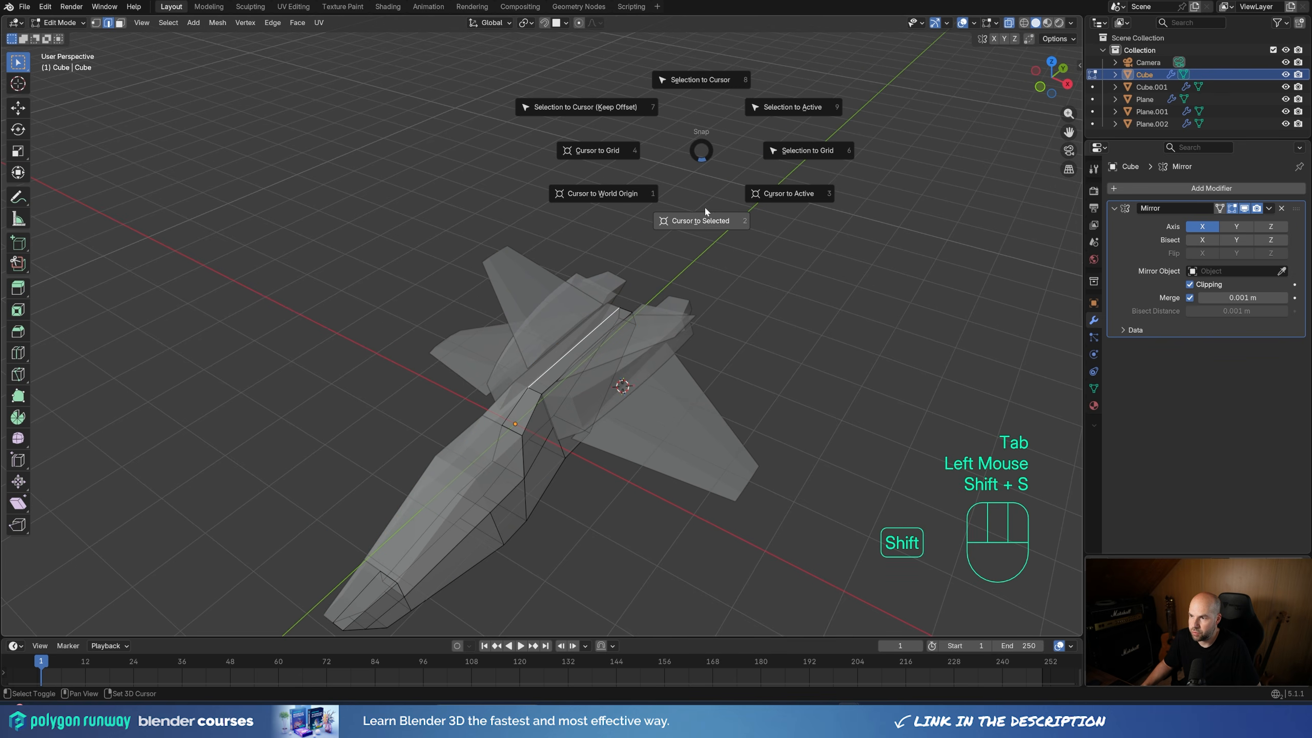
pyautogui.click(707, 246)
pyautogui.press('Tab')
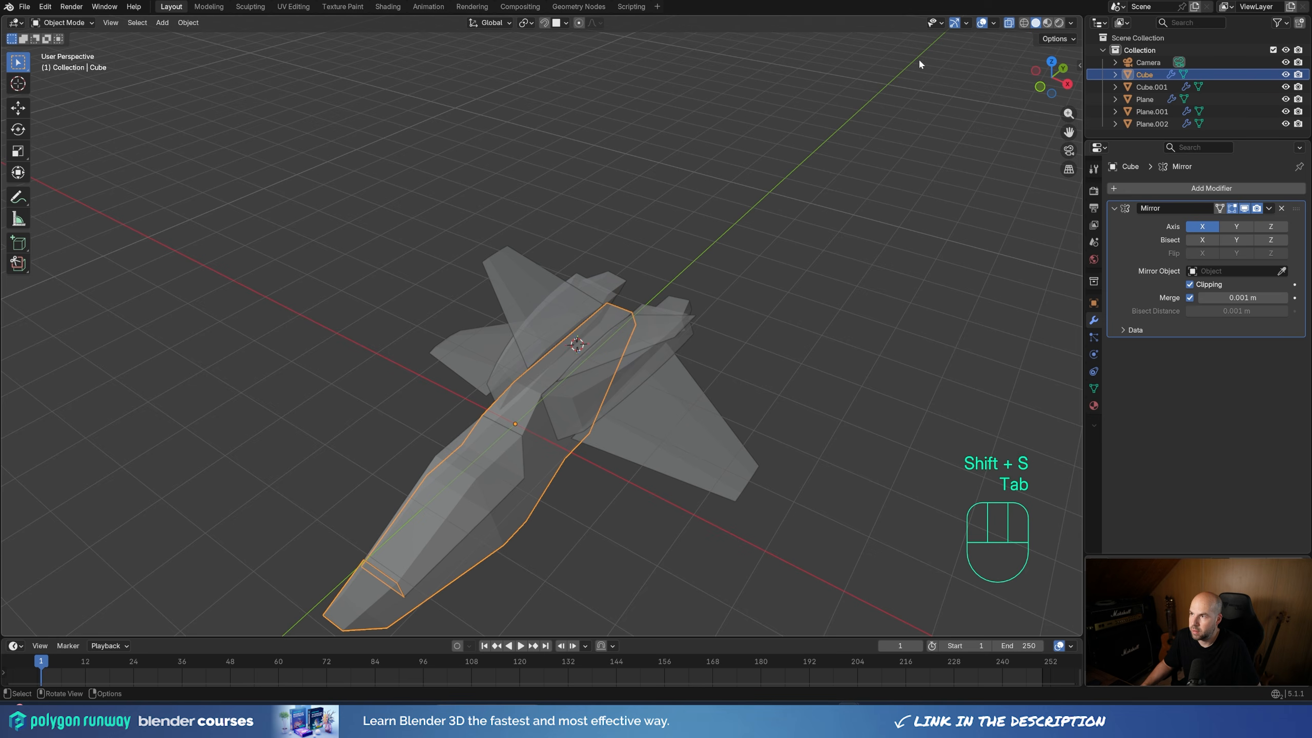
pyautogui.click(1011, 23)
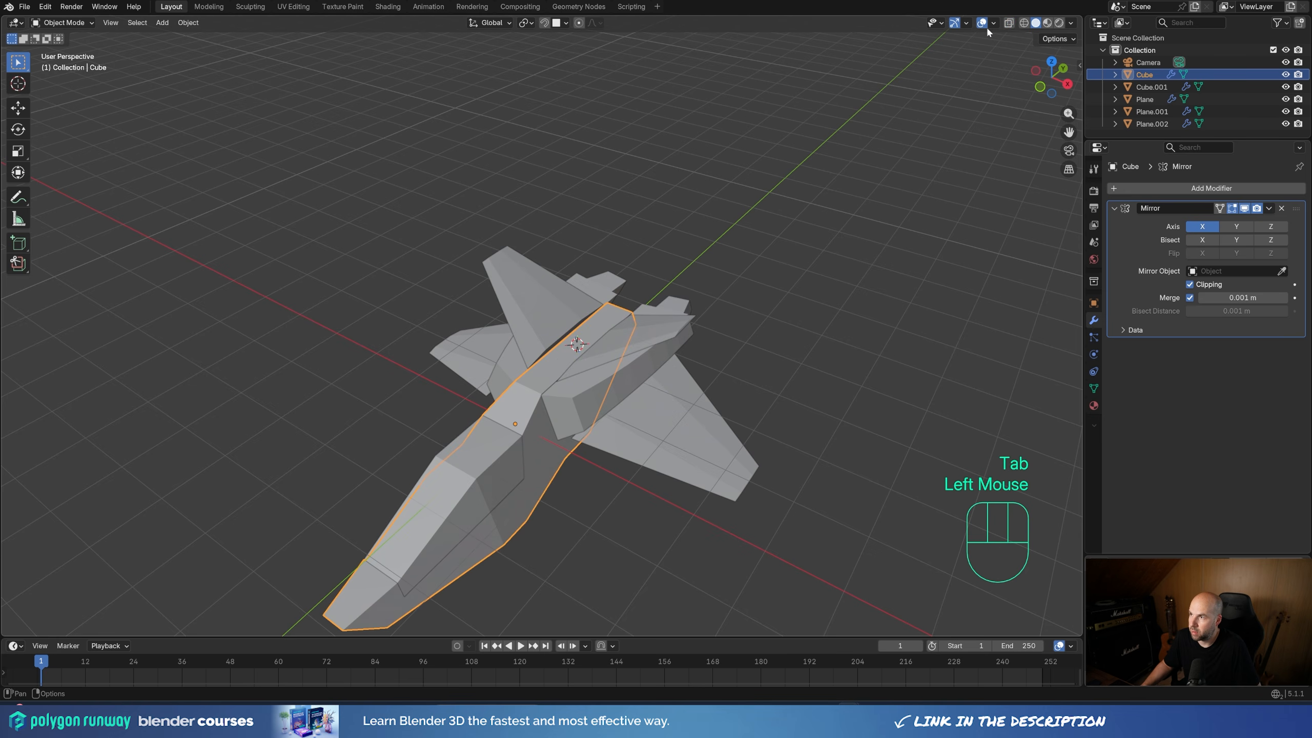
# Add a plane at the 3D cursor and scale its mesh to about 0.25 on the body's rear top
pyautogui.middleClick(713, 274)
pyautogui.scroll(2, 620, 341)
pyautogui.moveTo(715, 369); pyautogui.dragTo(701, 372, button='middle')
pyautogui.hotkey('shift', 'a')
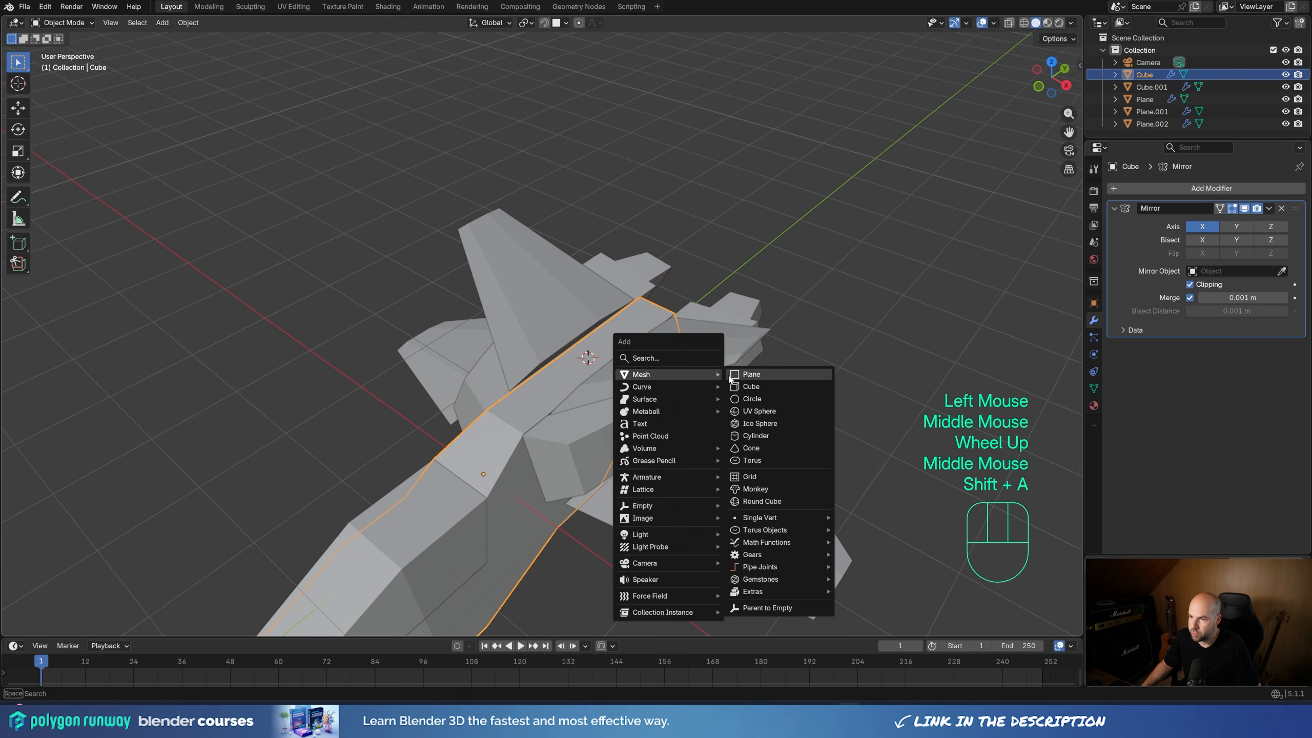
pyautogui.click(733, 375)
pyautogui.press('Tab')
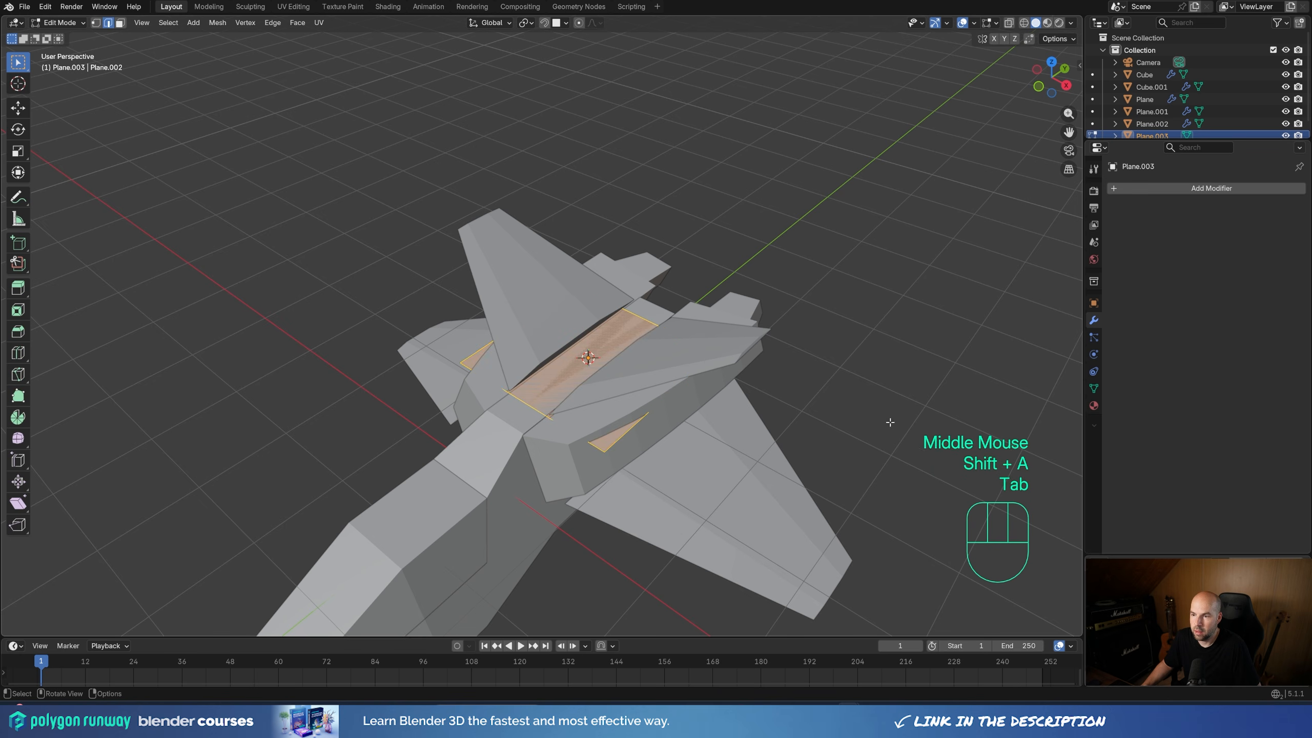
pyautogui.press('s')
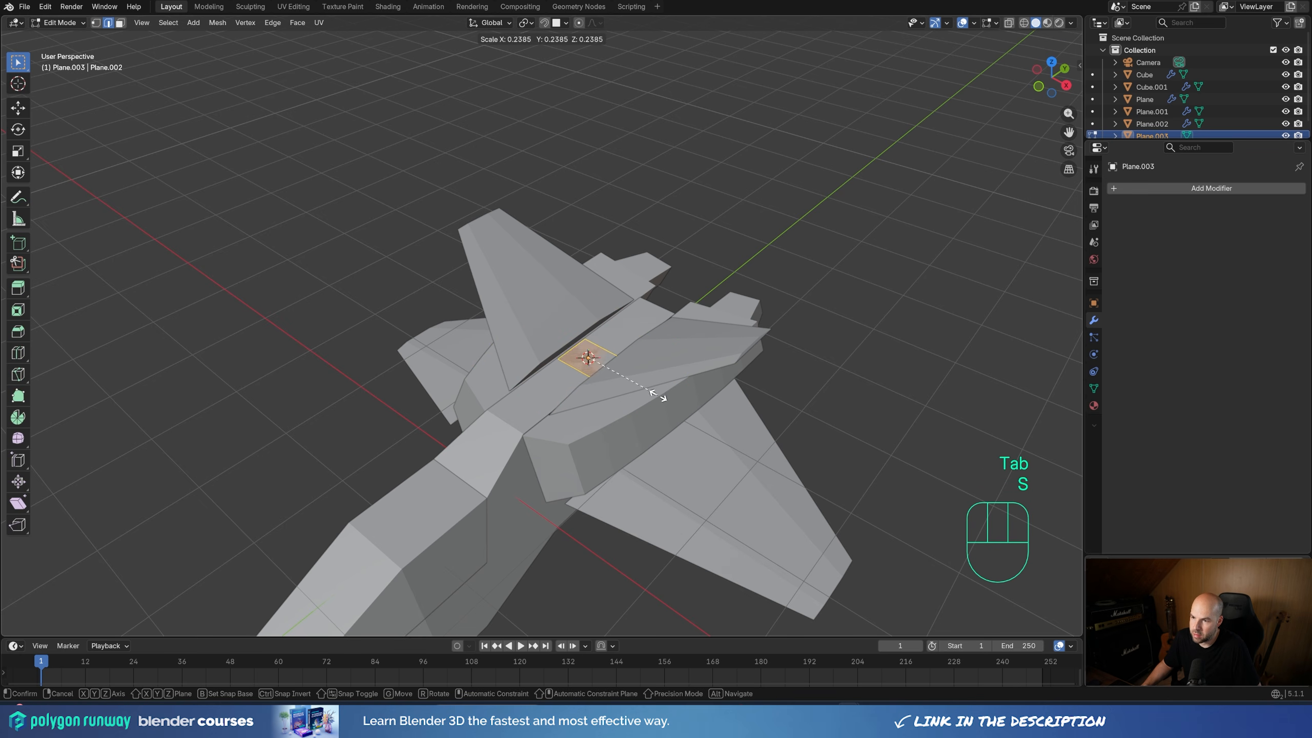
pyautogui.click(670, 396)
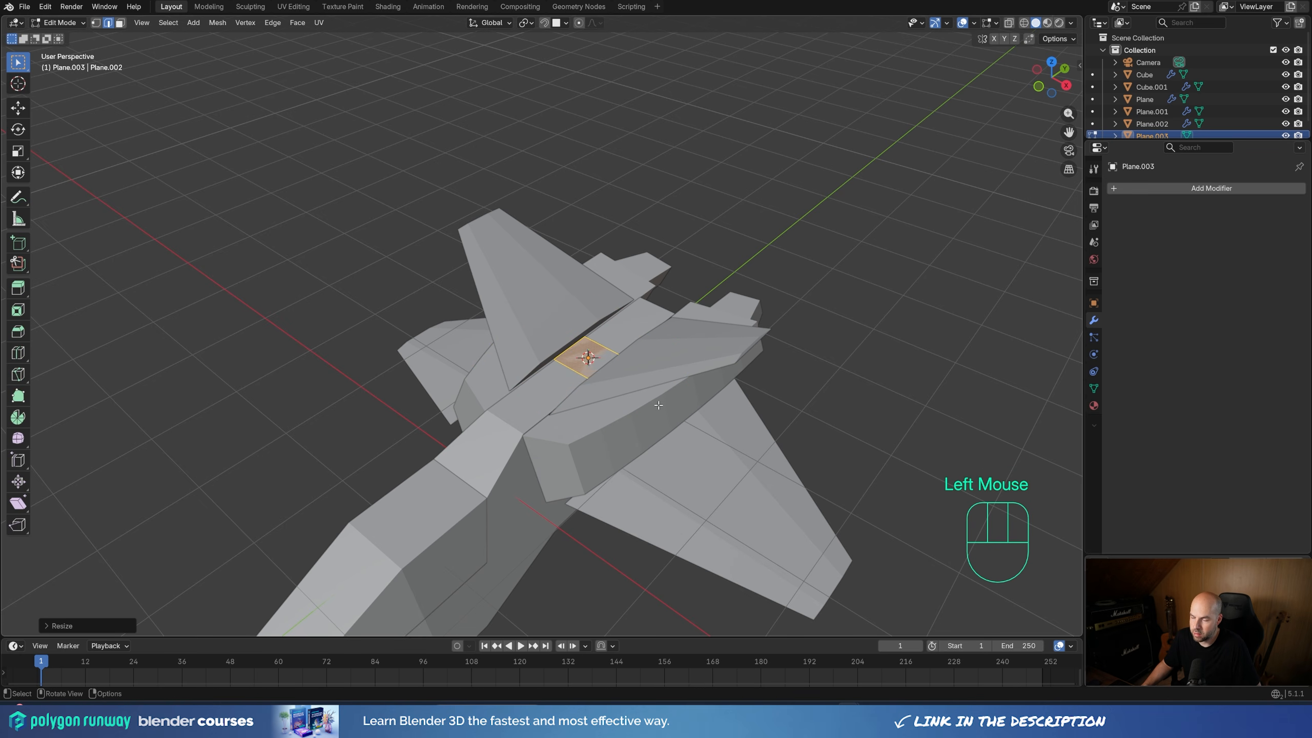
# Stretch the plane along Y by about 4.9 and extrude it upward twice into a low block, the second time by about 0.2 m
pyautogui.press('s')
pyautogui.press('y')
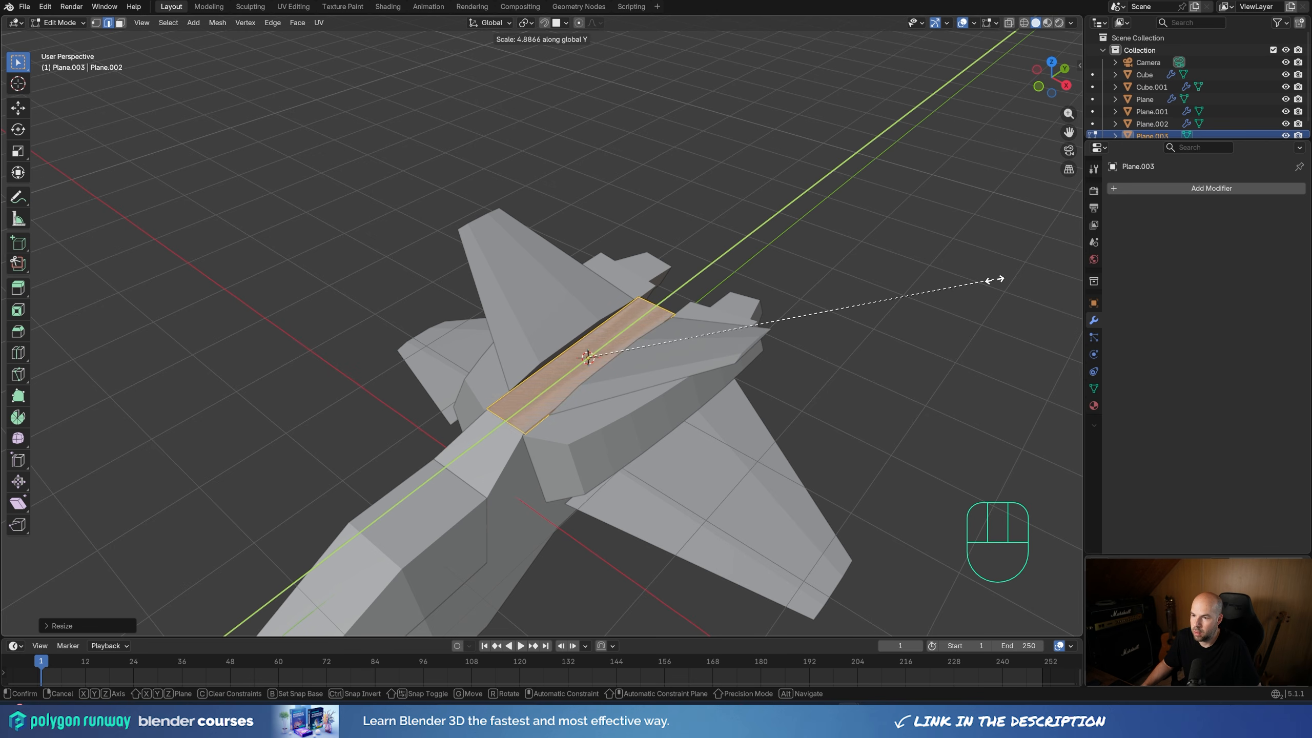
pyautogui.click(885, 337)
pyautogui.press('e')
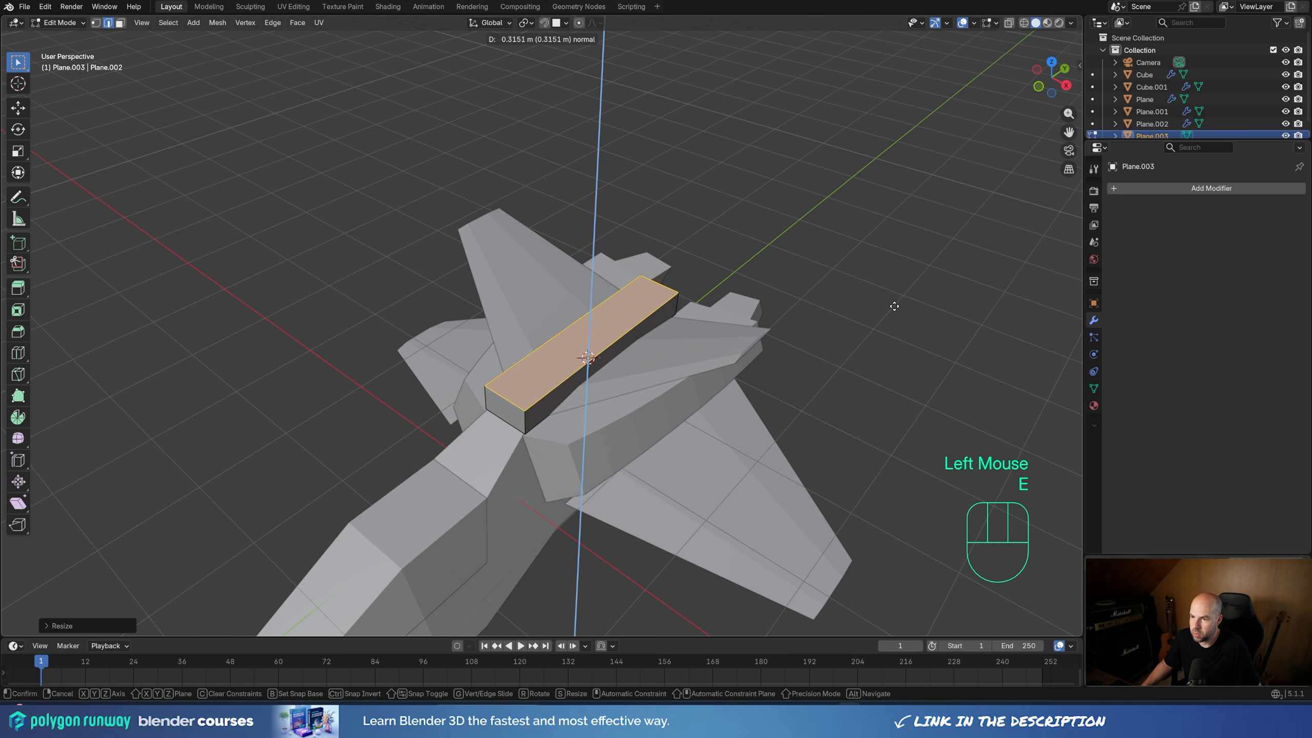
pyautogui.click(891, 321)
pyautogui.press('e')
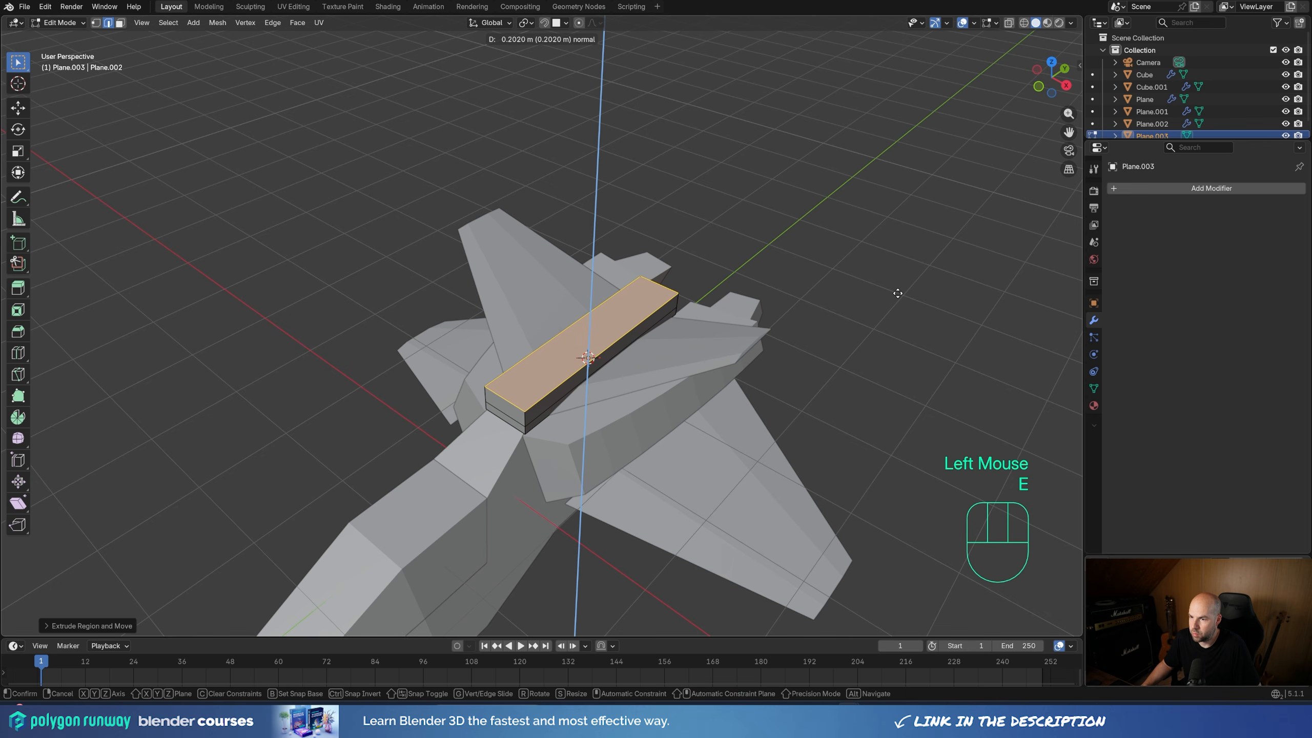
pyautogui.click(898, 292)
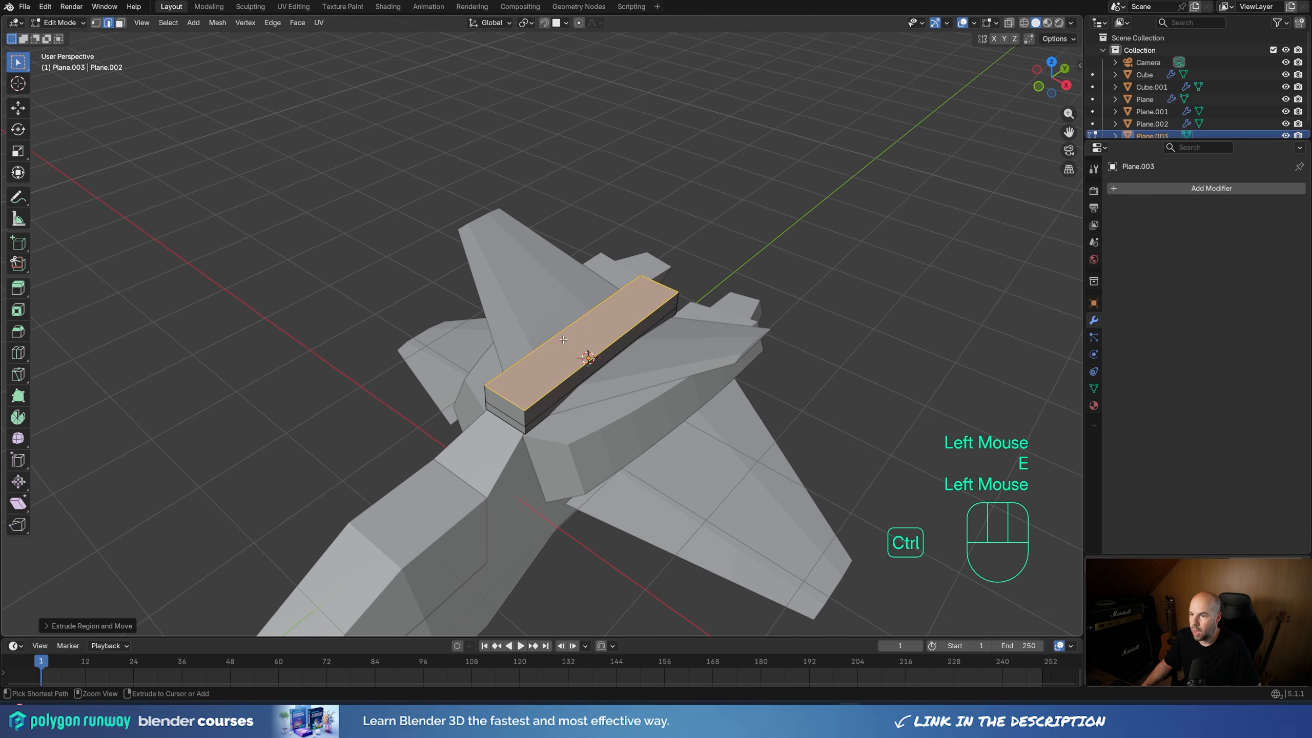
# Add two evenly spaced loop cuts across the length of the rear-top block
pyautogui.hotkey('ctrl', 'r')
pyautogui.scroll(1, 609, 347)
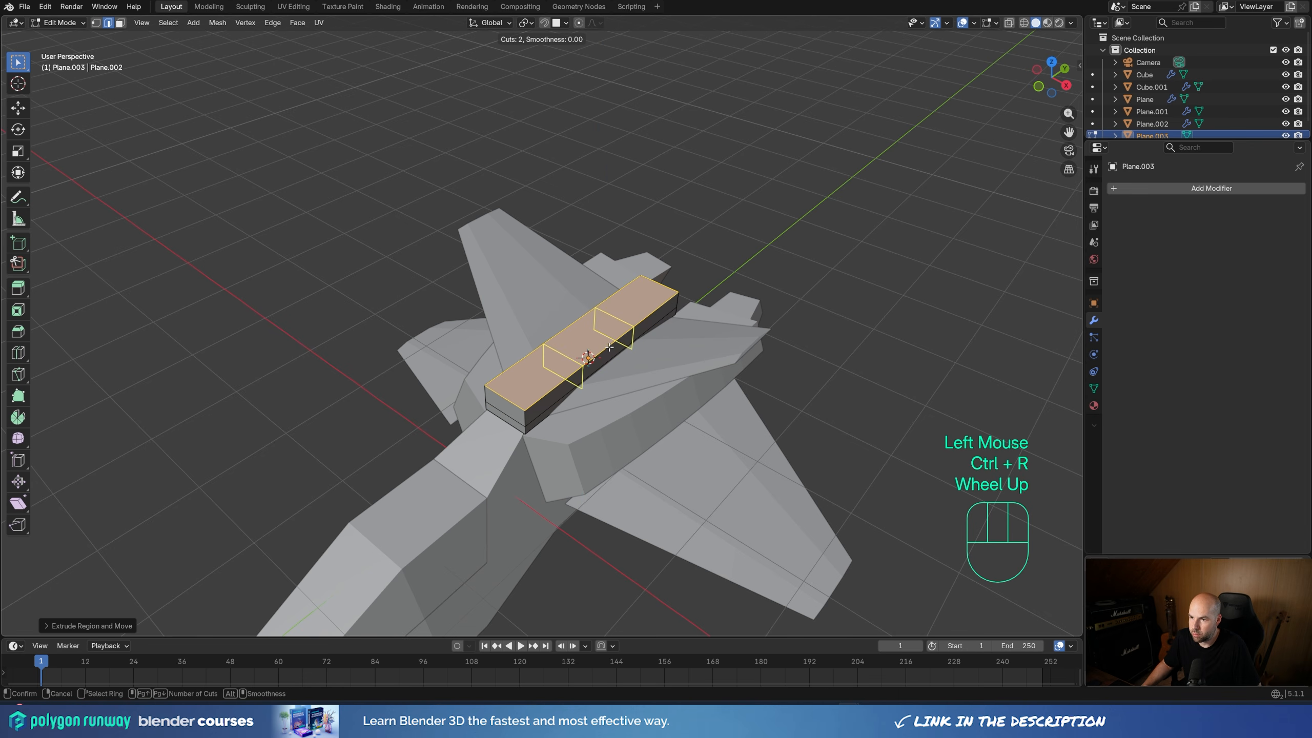
pyautogui.click(614, 345)
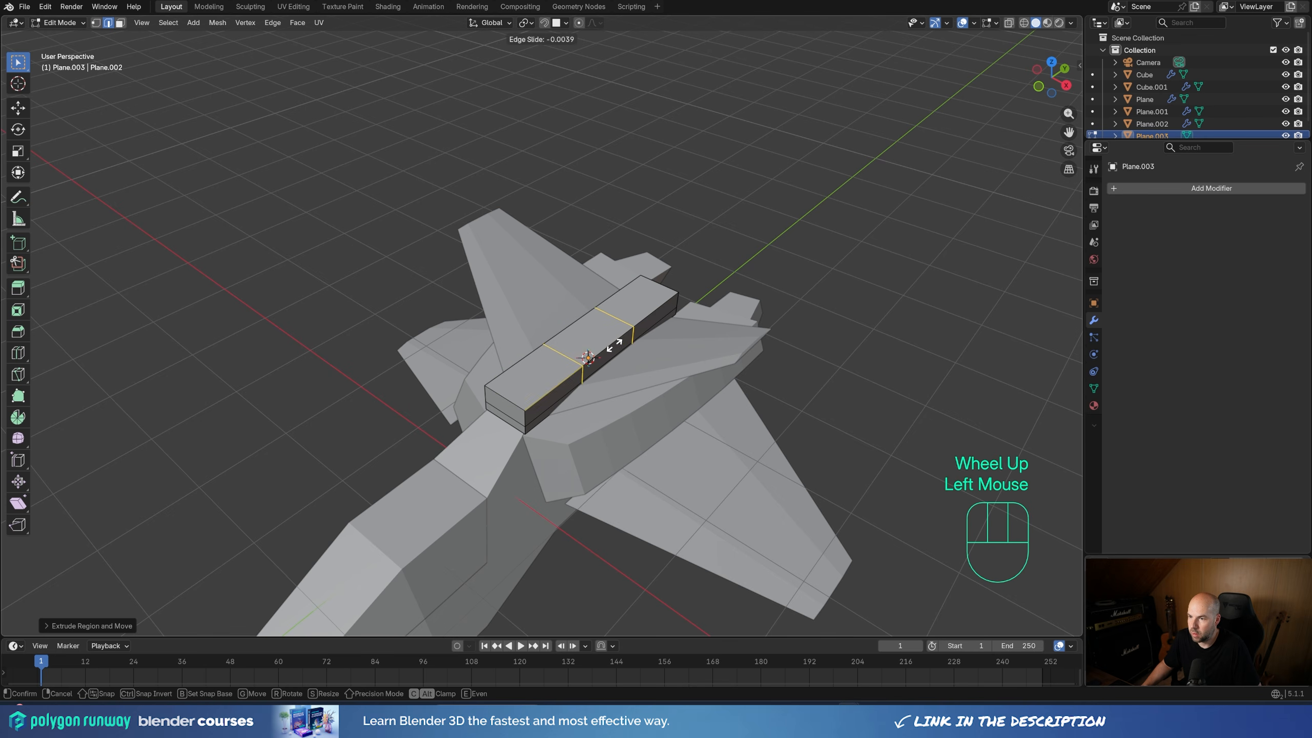
pyautogui.rightClick(782, 393)
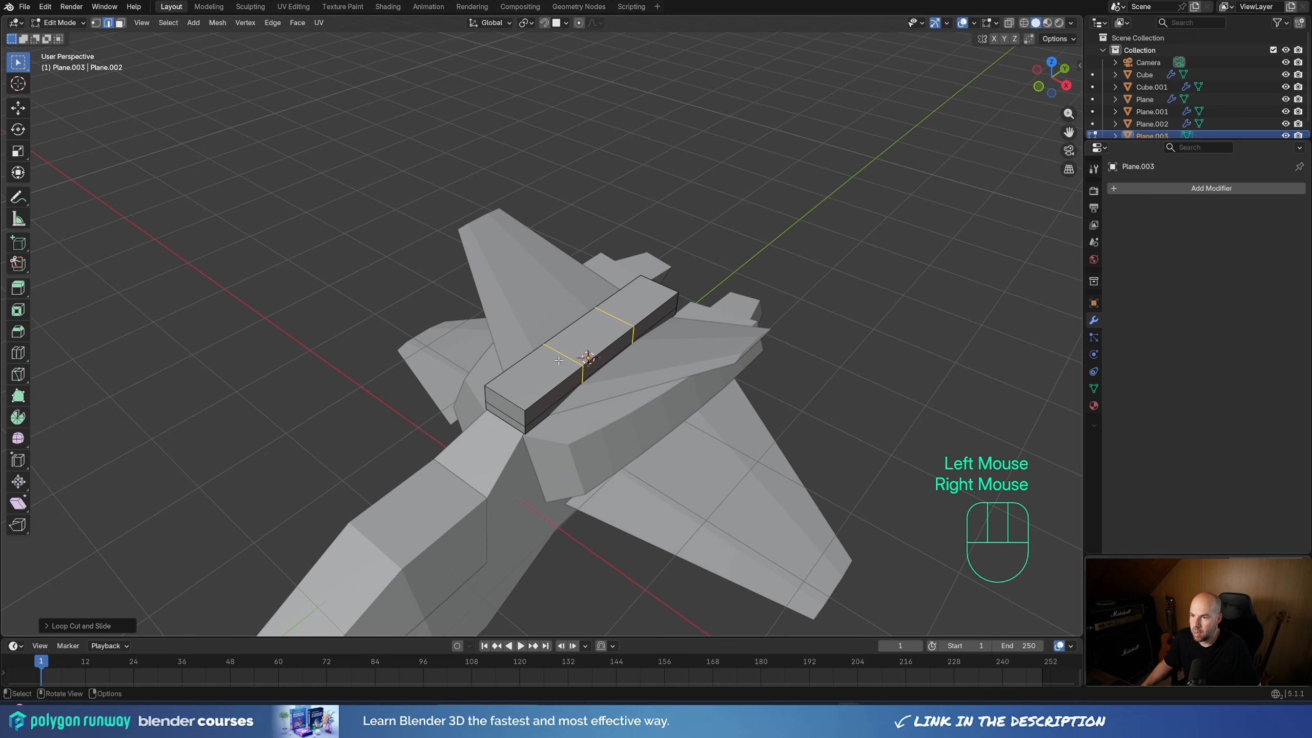
# Select both long upper edges of the block and scale them along X to about 0.37 to narrow its top
pyautogui.click(561, 378)
pyautogui.keyDown('alt'); pyautogui.click(561, 378); pyautogui.keyUp('alt')
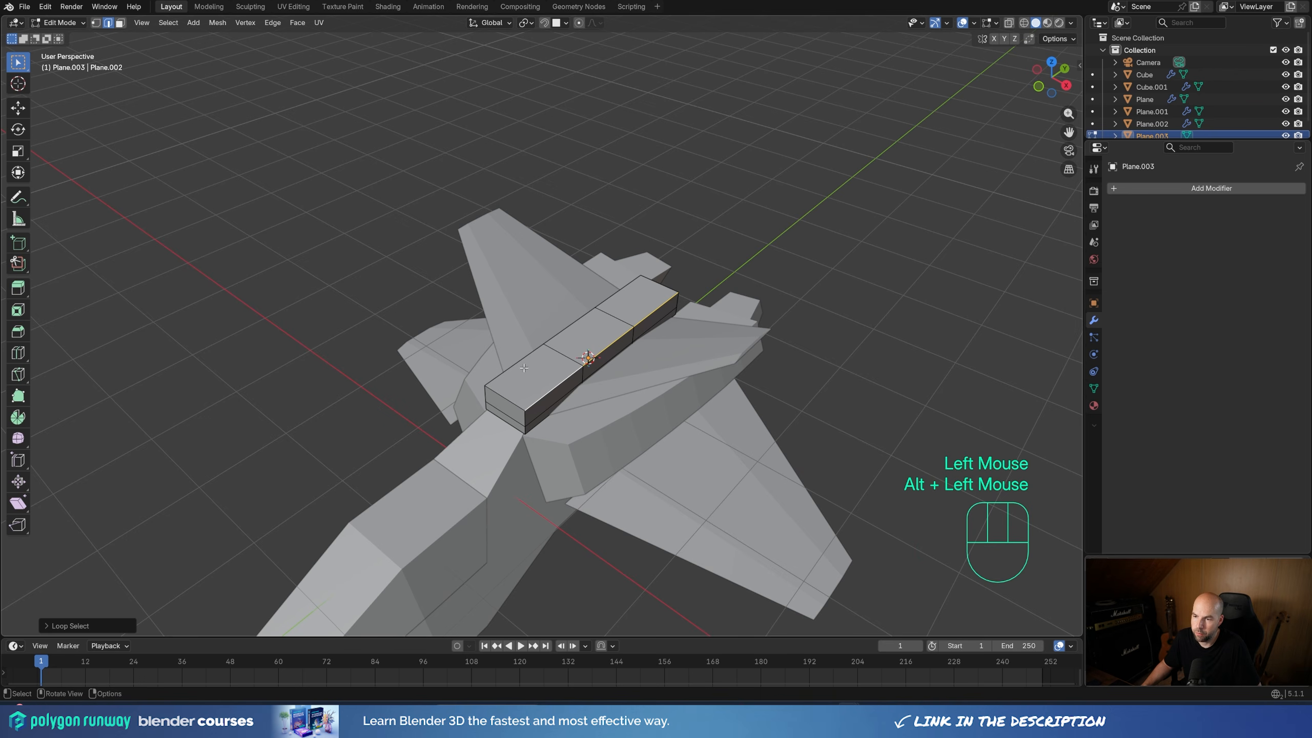
pyautogui.keyDown('alt'); pyautogui.keyDown('shift'); pyautogui.click(495, 371); pyautogui.keyUp('shift'); pyautogui.keyUp('alt')
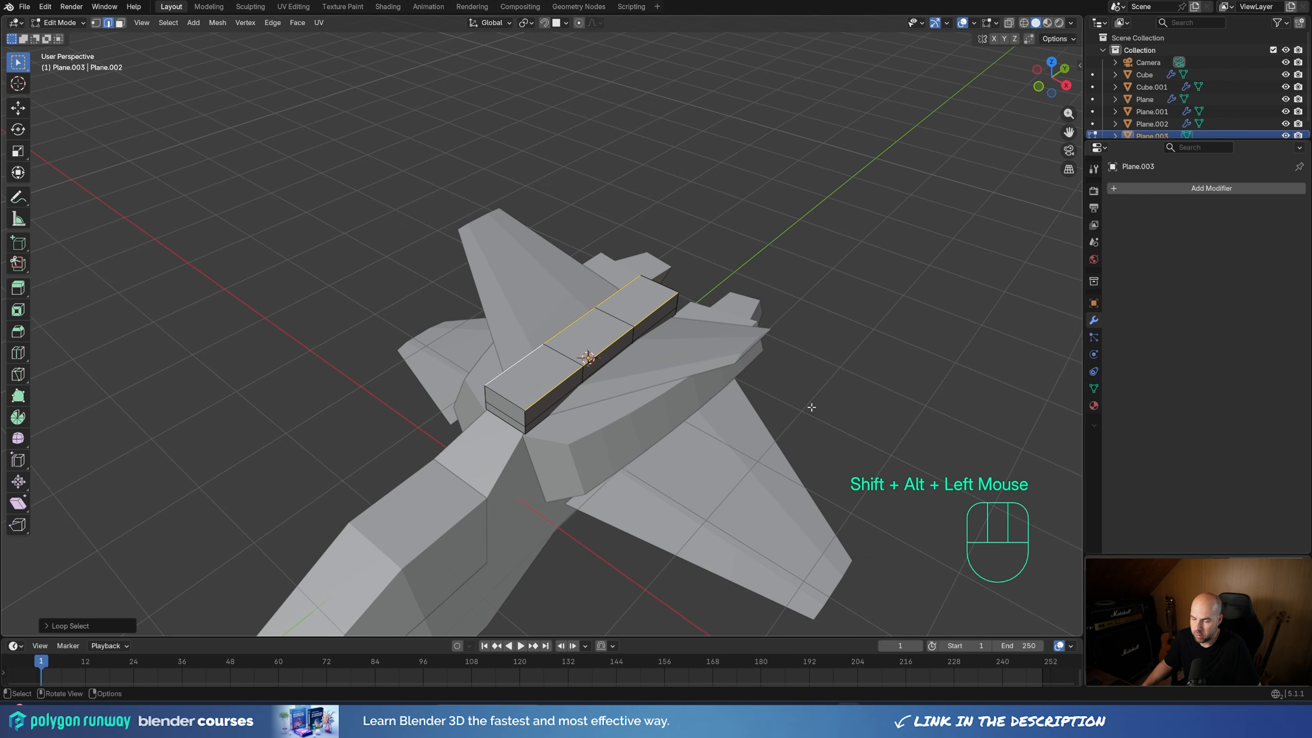
pyautogui.press('s')
pyautogui.press('x')
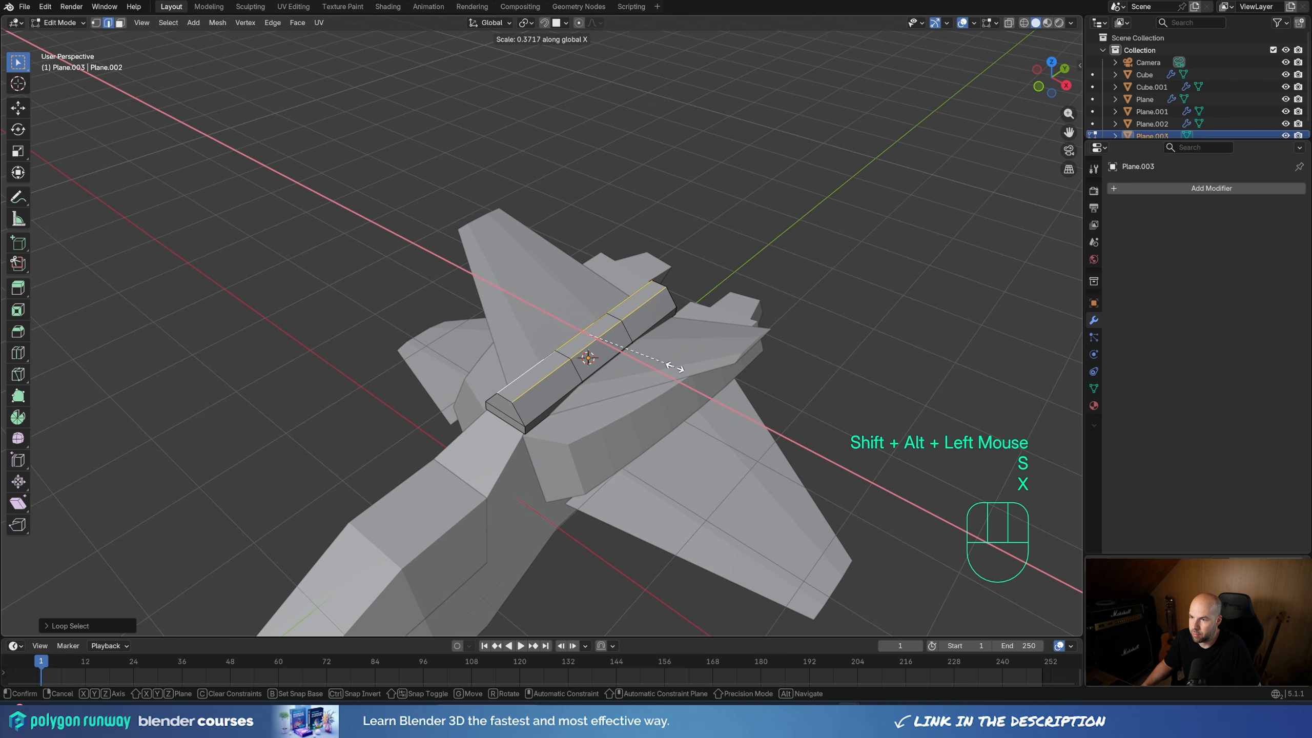
pyautogui.click(674, 367)
# Turn on Auto Merge and slide the block's front top edge back onto the first loop cut to slope the front end
pyautogui.doubleClick(590, 411)
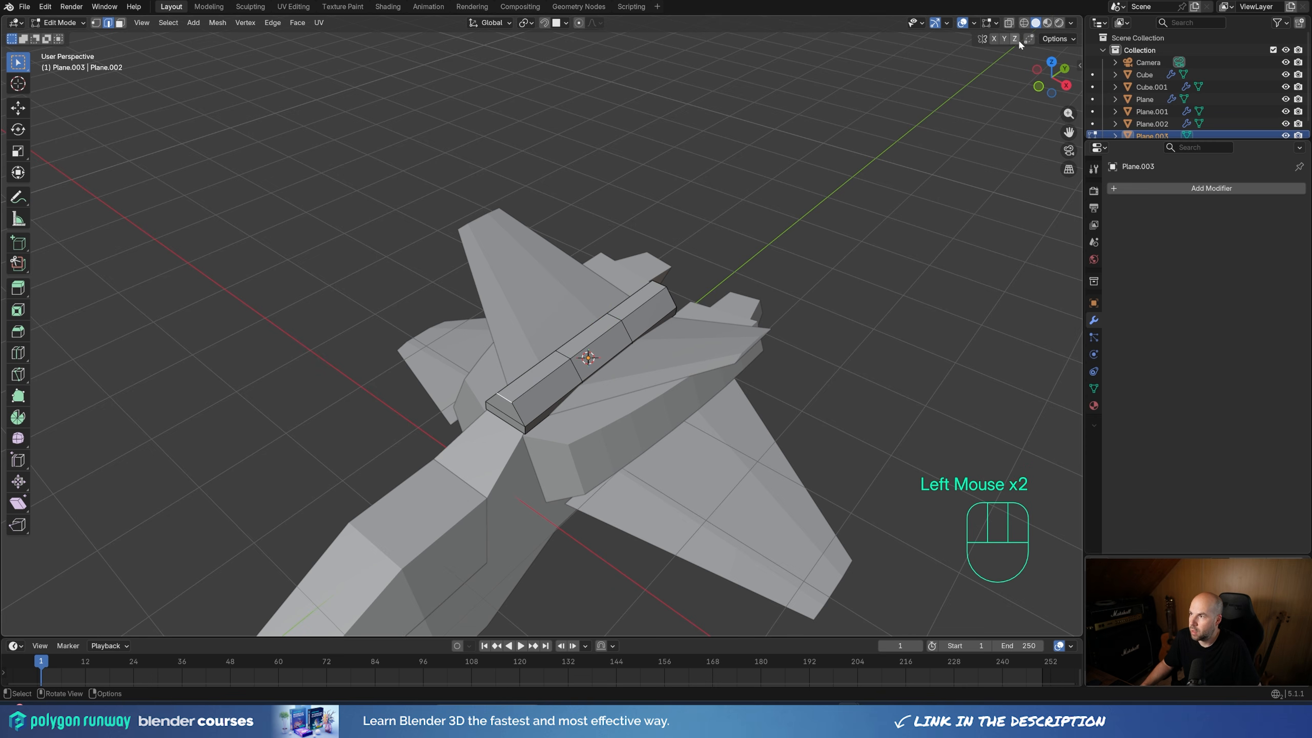
pyautogui.press('g')
pyautogui.press('g')
pyautogui.press('Escape')
pyautogui.press('g')
pyautogui.press('g')
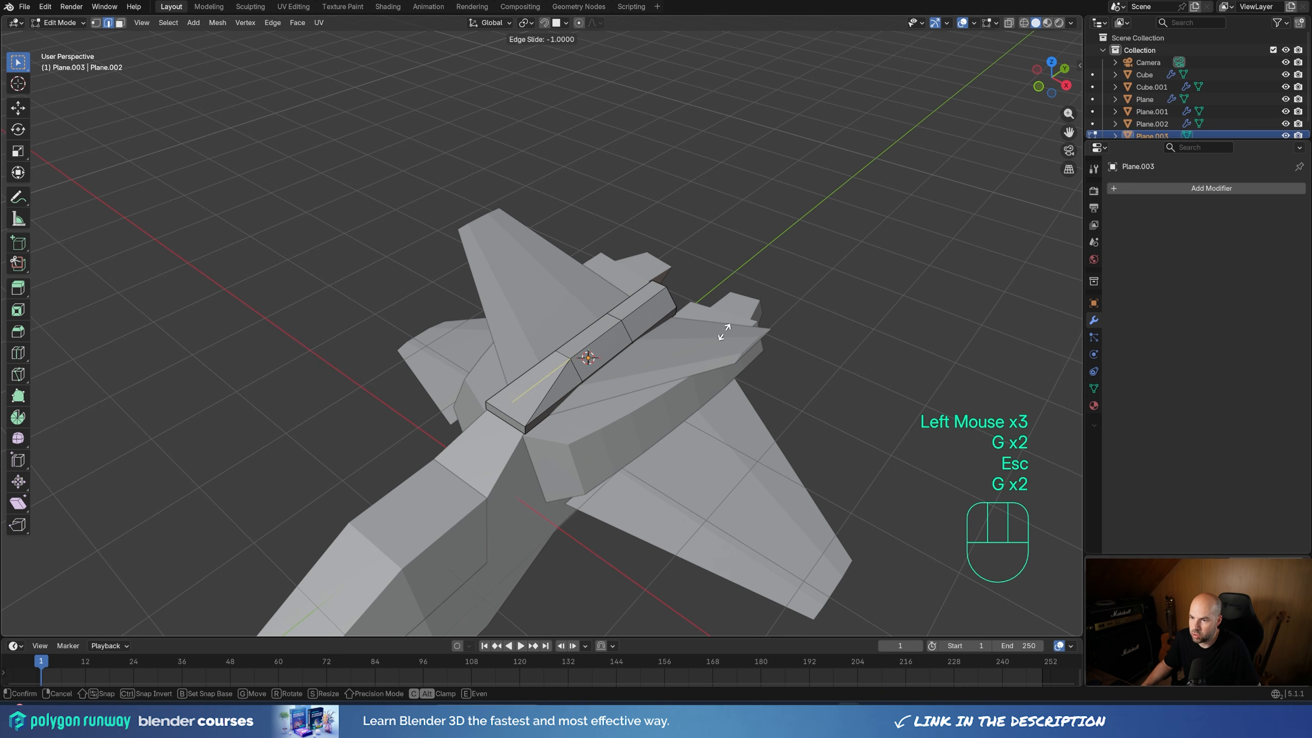
pyautogui.click(634, 309)
# Slide the block's rear top edge forward onto the second loop cut and turn Auto Merge off
pyautogui.click(615, 316)
pyautogui.press('g')
pyautogui.press('g')
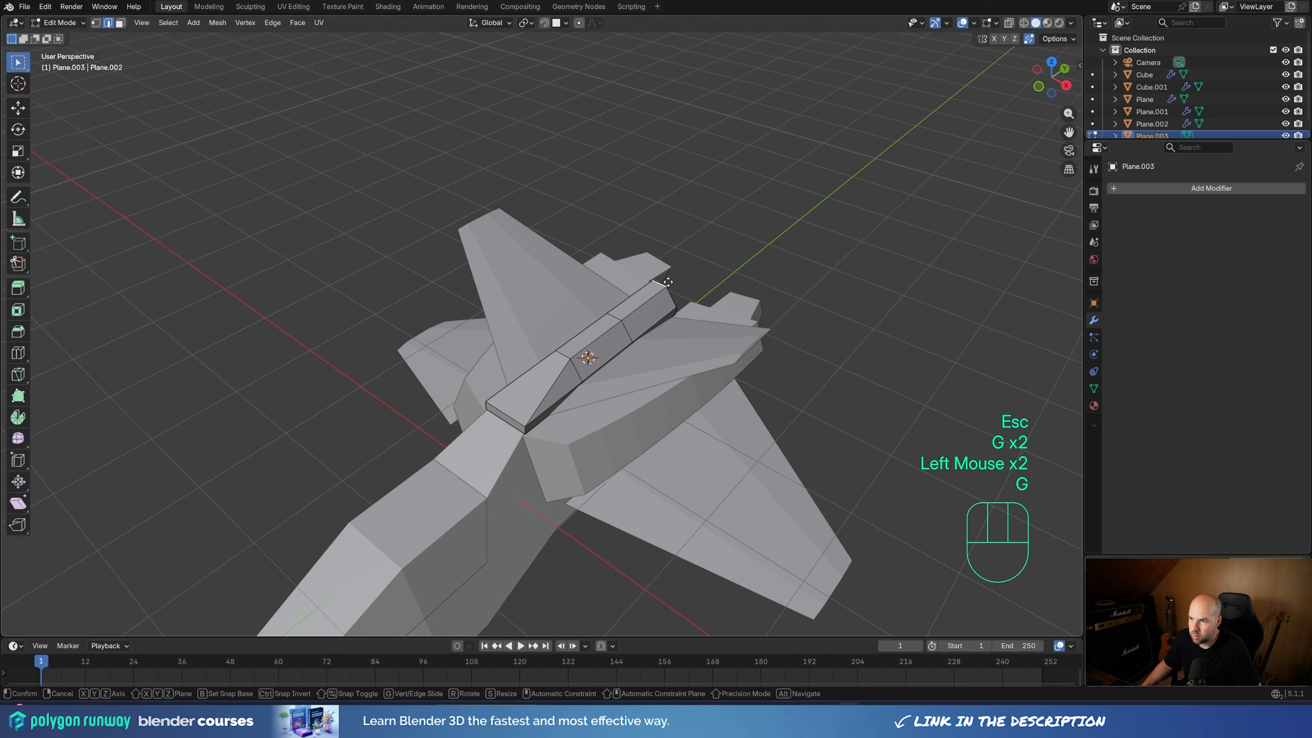
pyautogui.click(631, 306)
pyautogui.moveTo(673, 434)
pyautogui.mouseDown(button='middle')
pyautogui.moveTo(578, 412)
pyautogui.moveTo(655, 423)
pyautogui.mouseUp(button='middle')
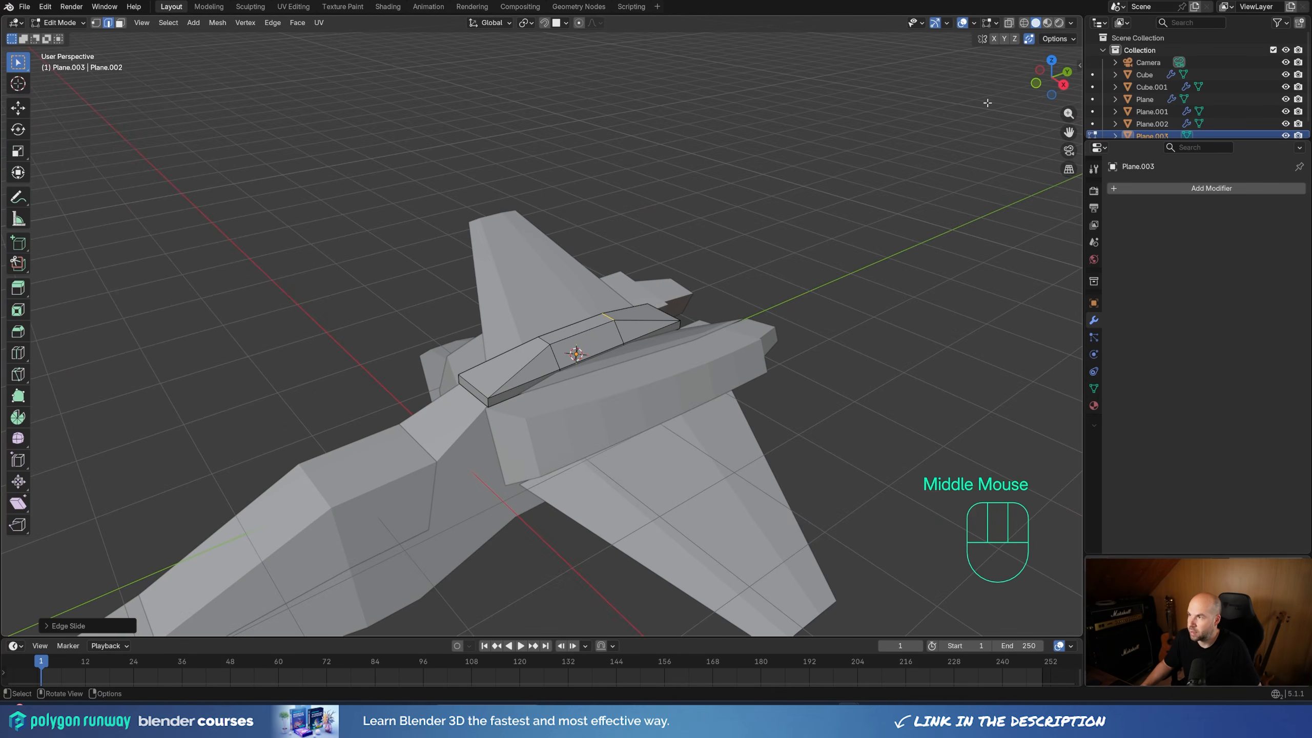
pyautogui.doubleClick(1031, 42)
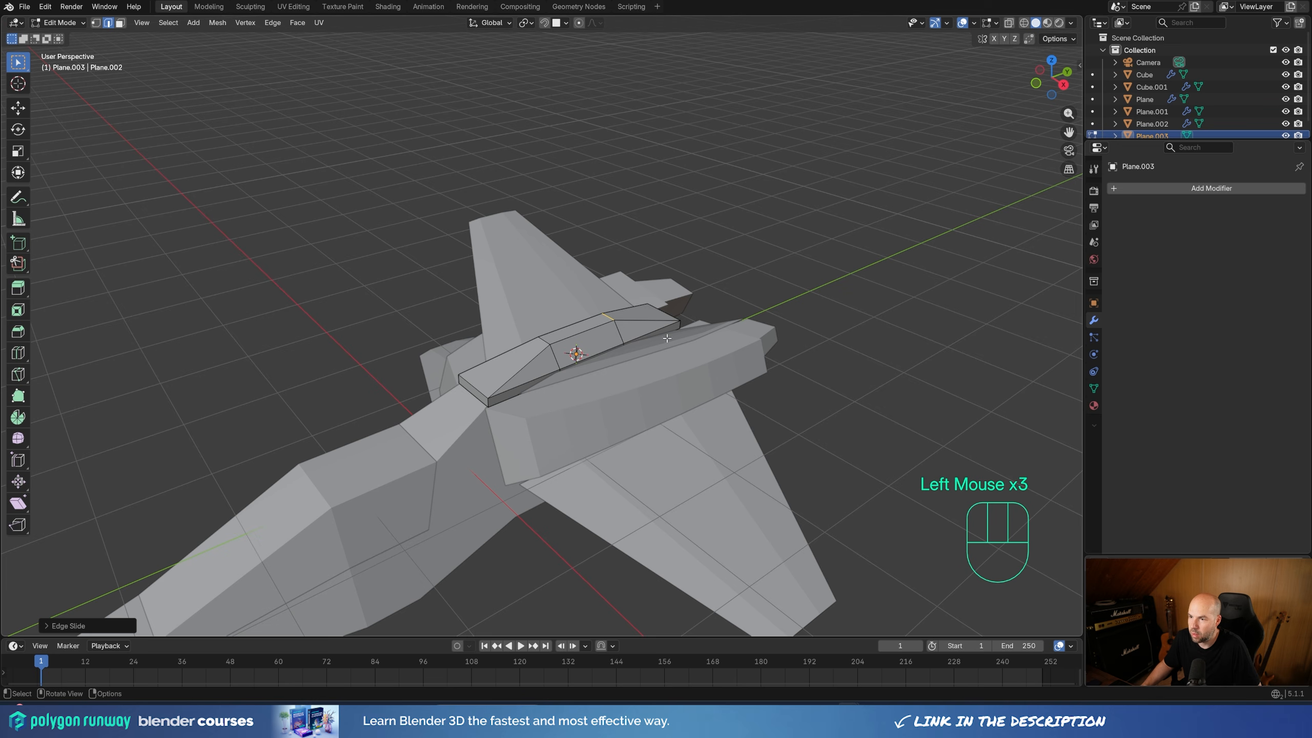
# Return to Object Mode and enable the Face Orientation overlay to check the normals of the whole jet
pyautogui.press('Tab')
pyautogui.keyDown('shift'); pyautogui.moveTo(666, 338); pyautogui.dragTo(607, 355, button='middle'); pyautogui.keyUp('shift')
pyautogui.keyDown('shift'); pyautogui.scroll(-2, 852, 79); pyautogui.keyUp('shift')
pyautogui.scroll(-2, 853, 79)
pyautogui.click(984, 24)
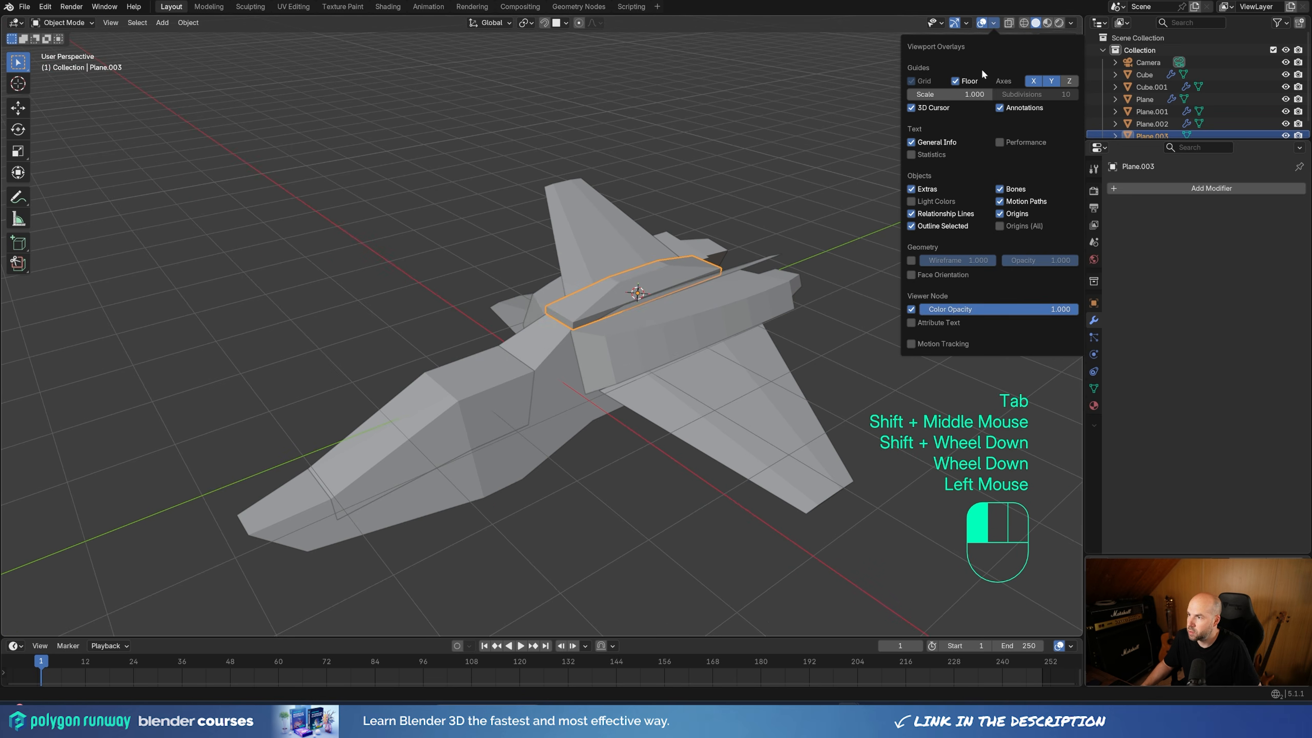
pyautogui.click(911, 274)
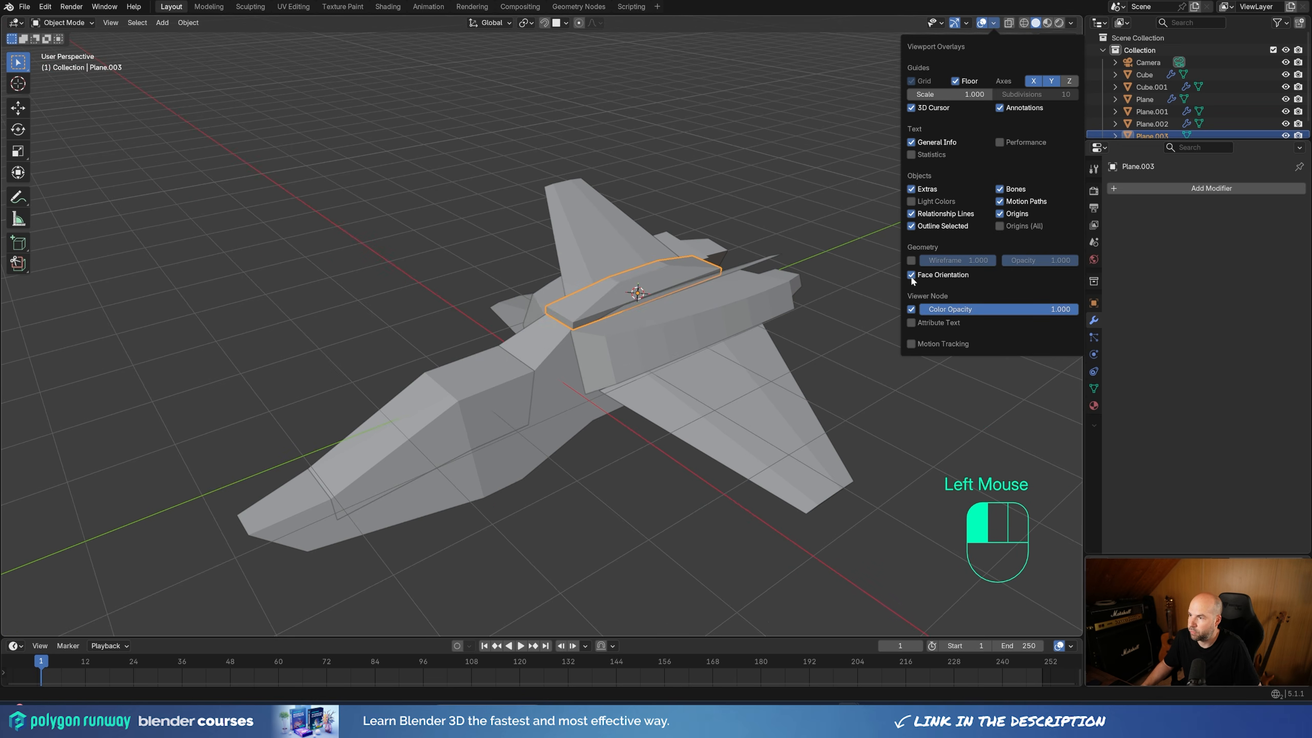
# Flip the normals of the side block's entire mesh
pyautogui.click(672, 336)
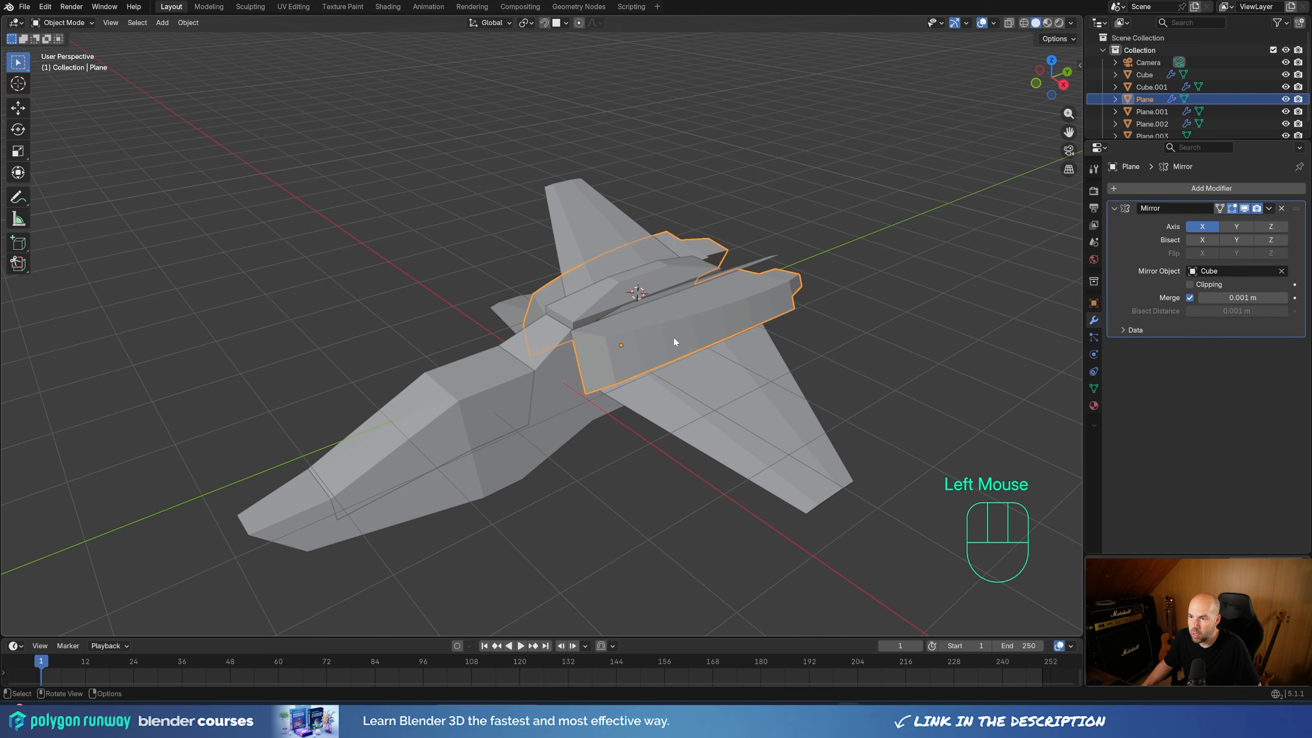
pyautogui.press('Tab')
pyautogui.press('a')
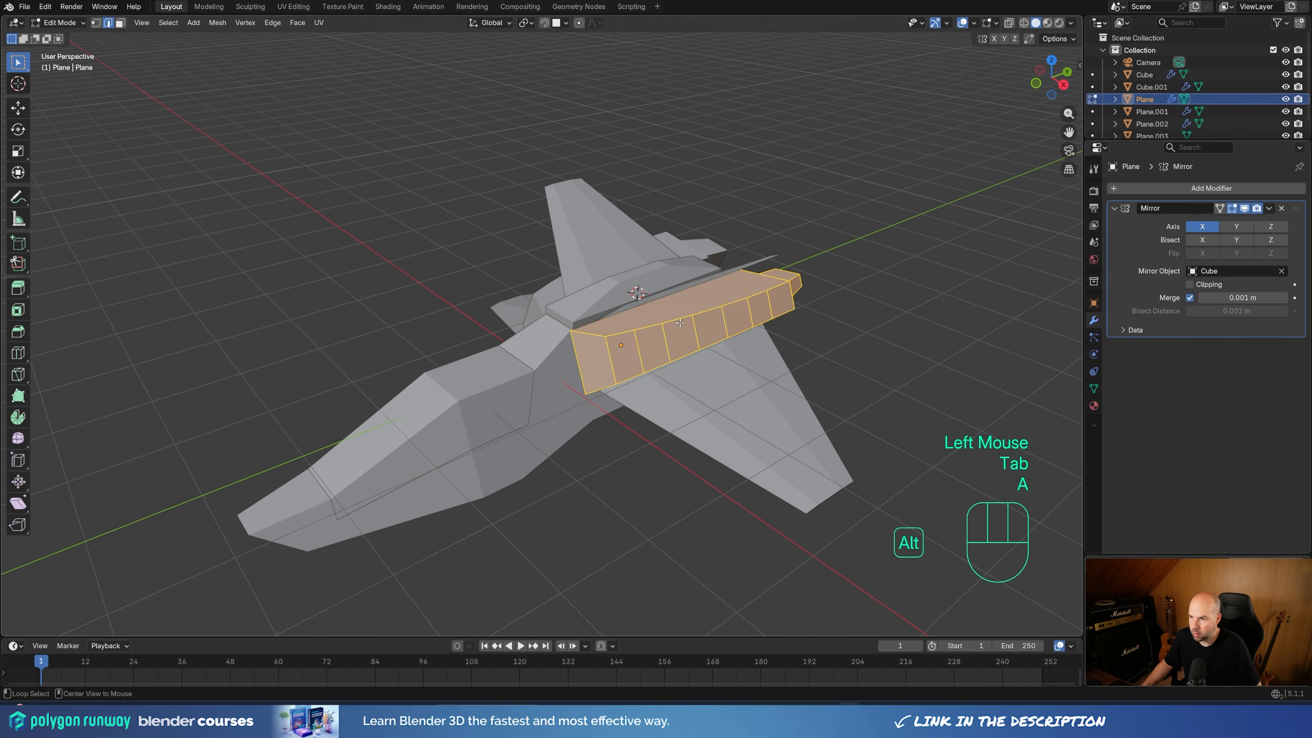
pyautogui.hotkey('alt', 'n')
pyautogui.click(909, 543)
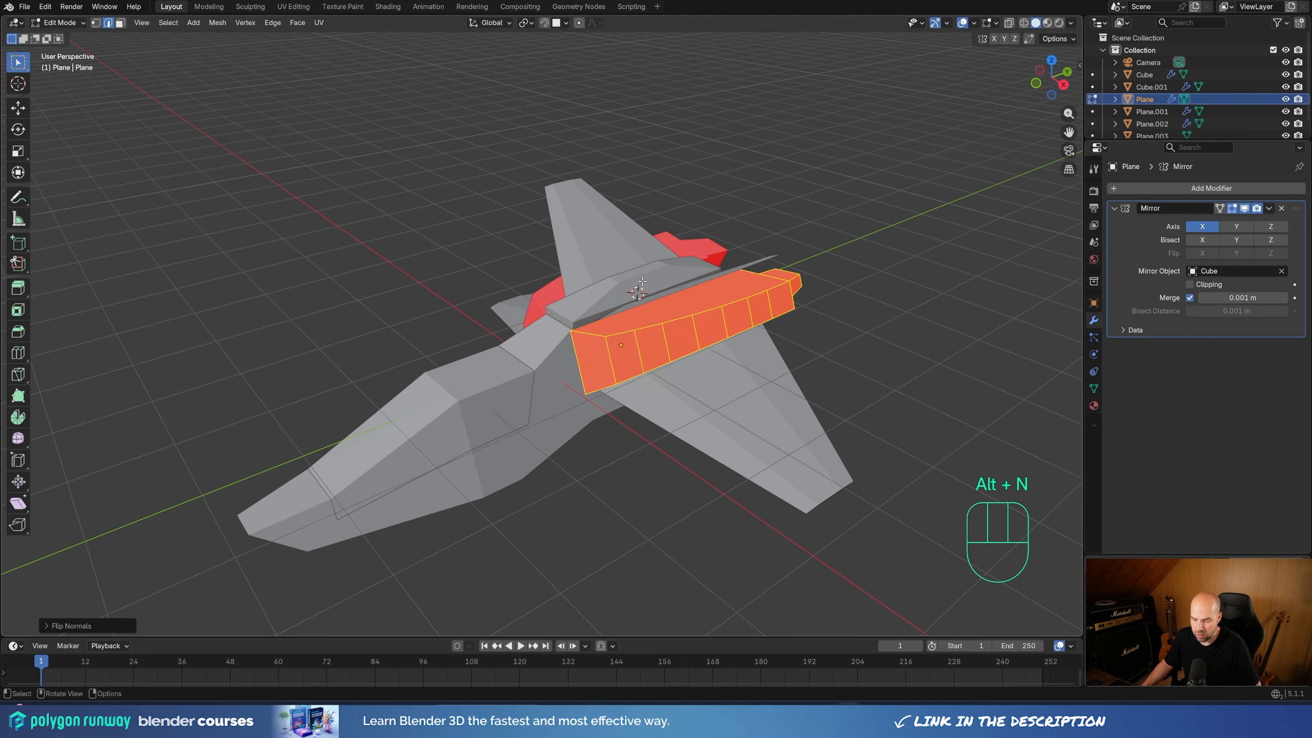
# Recalculate the normals of the side block's entire mesh and return to Object Mode
pyautogui.press('a')
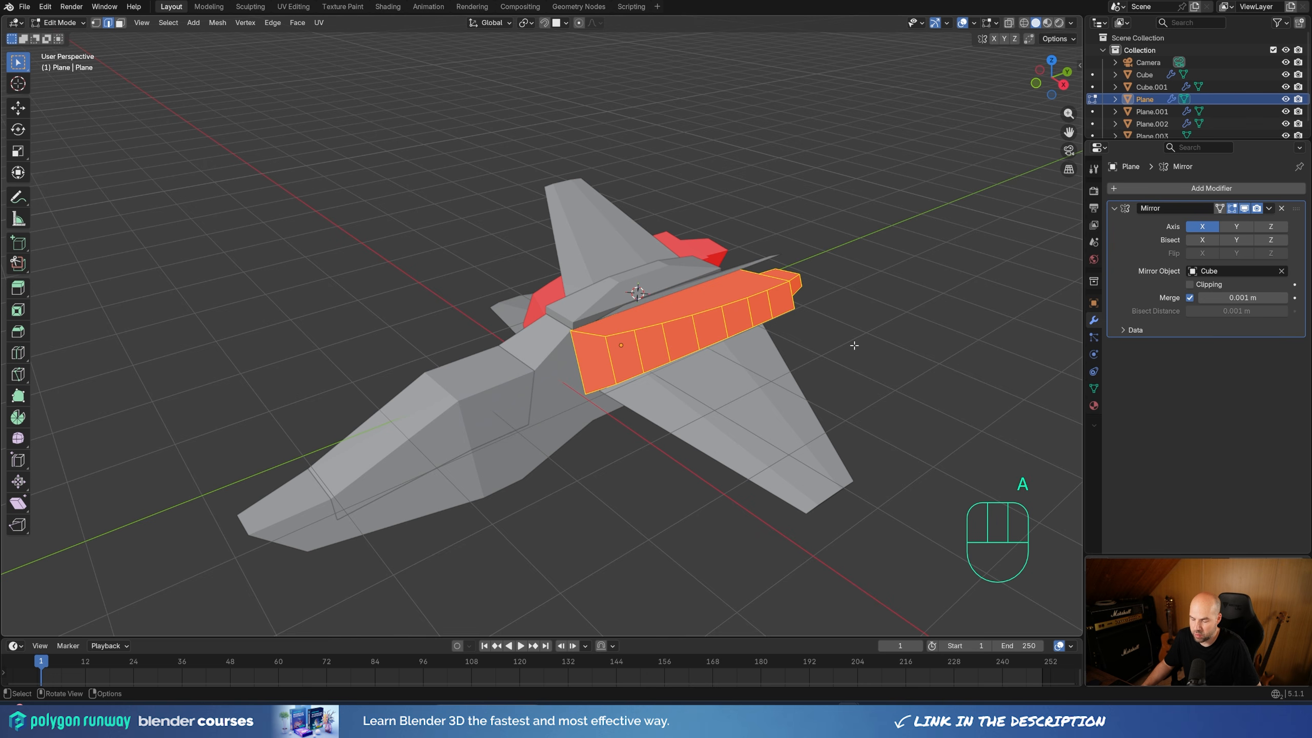
pyautogui.hotkey('shift', 'n')
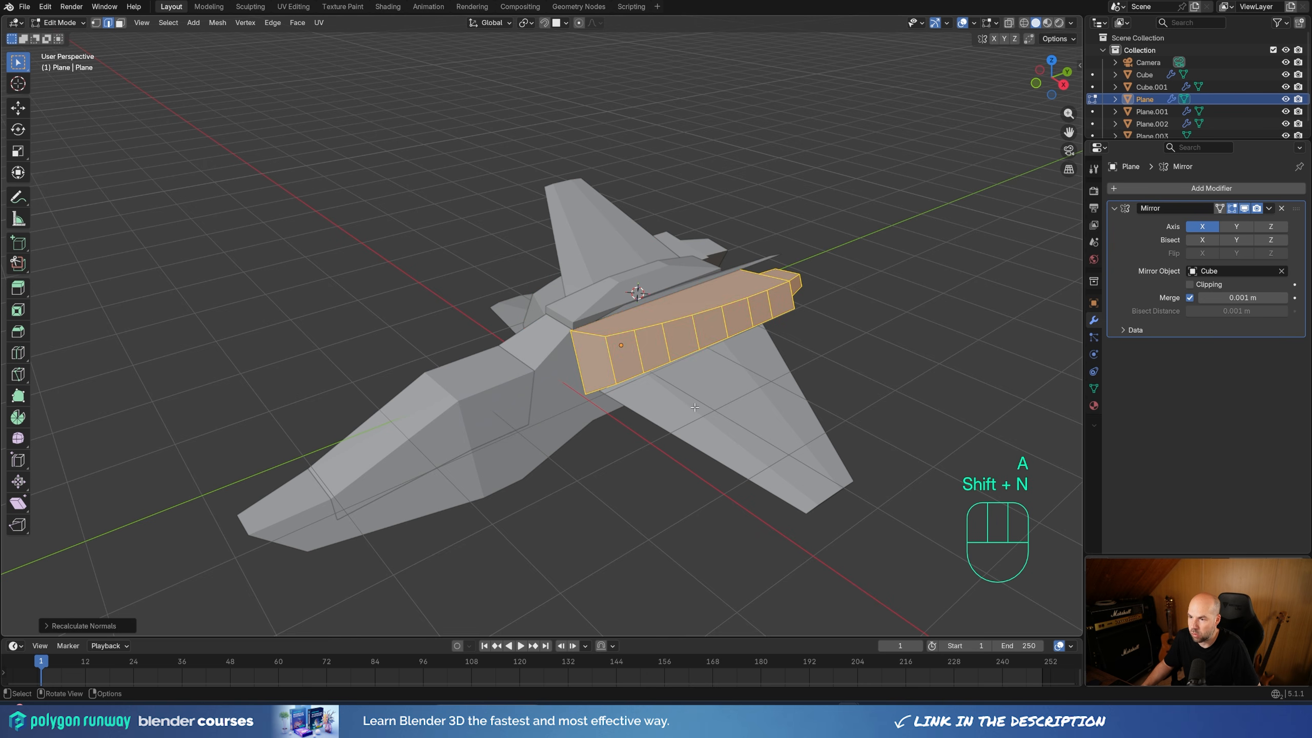
pyautogui.press('Tab')
pyautogui.scroll(-1, 627, 371)
pyautogui.moveTo(611, 400); pyautogui.dragTo(602, 364, button='middle')
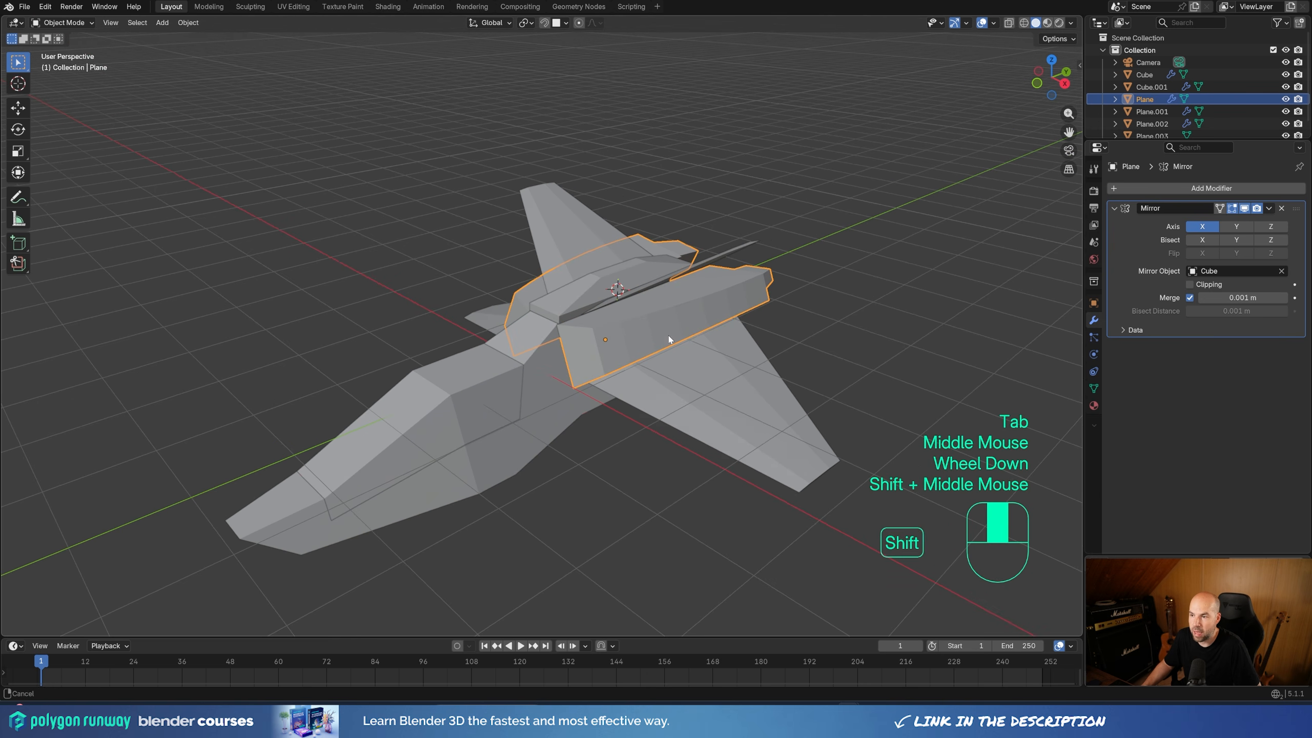
# Select all jet parts with the body as the active object and add a Bevel modifier with 2 segments to the body
pyautogui.click(400, 137)
pyautogui.moveTo(399, 137); pyautogui.dragTo(654, 539)
pyautogui.keyDown('shift'); pyautogui.click(547, 458); pyautogui.keyUp('shift')
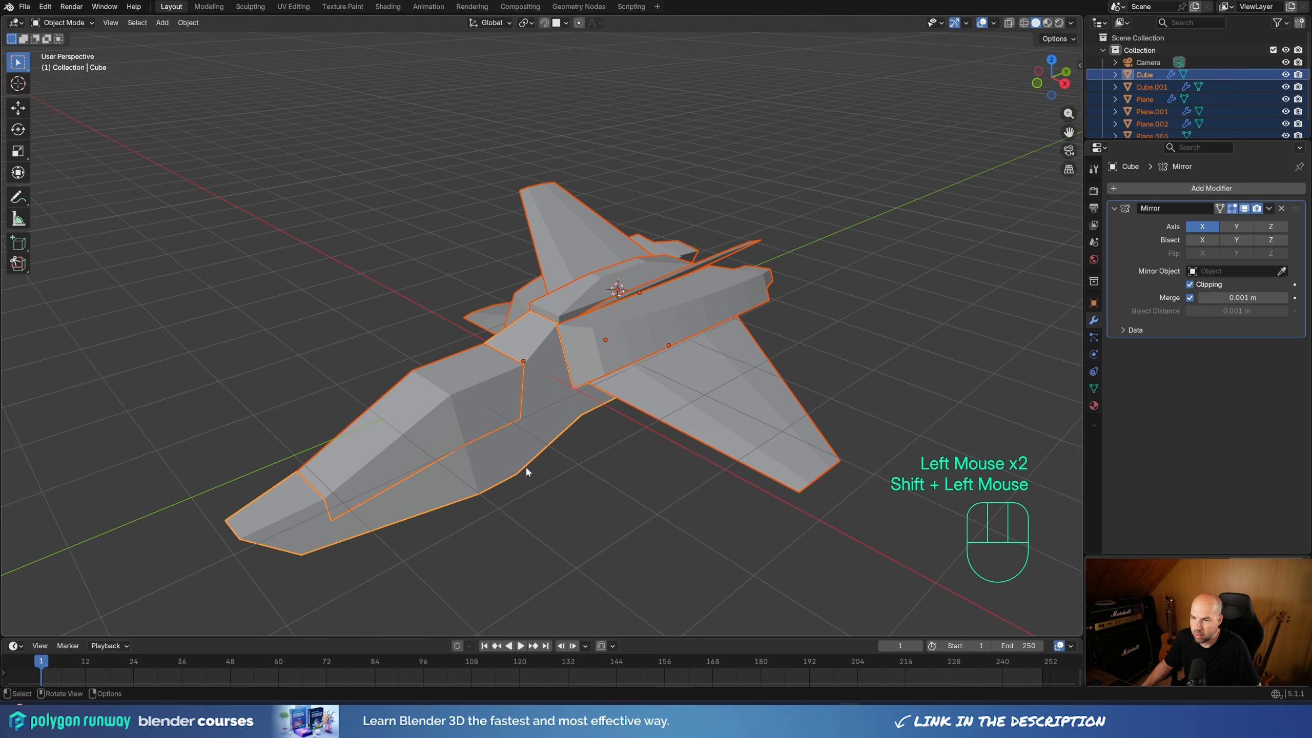
pyautogui.keyDown('shift'); pyautogui.moveTo(551, 467); pyautogui.dragTo(577, 425, button='middle'); pyautogui.keyUp('shift')
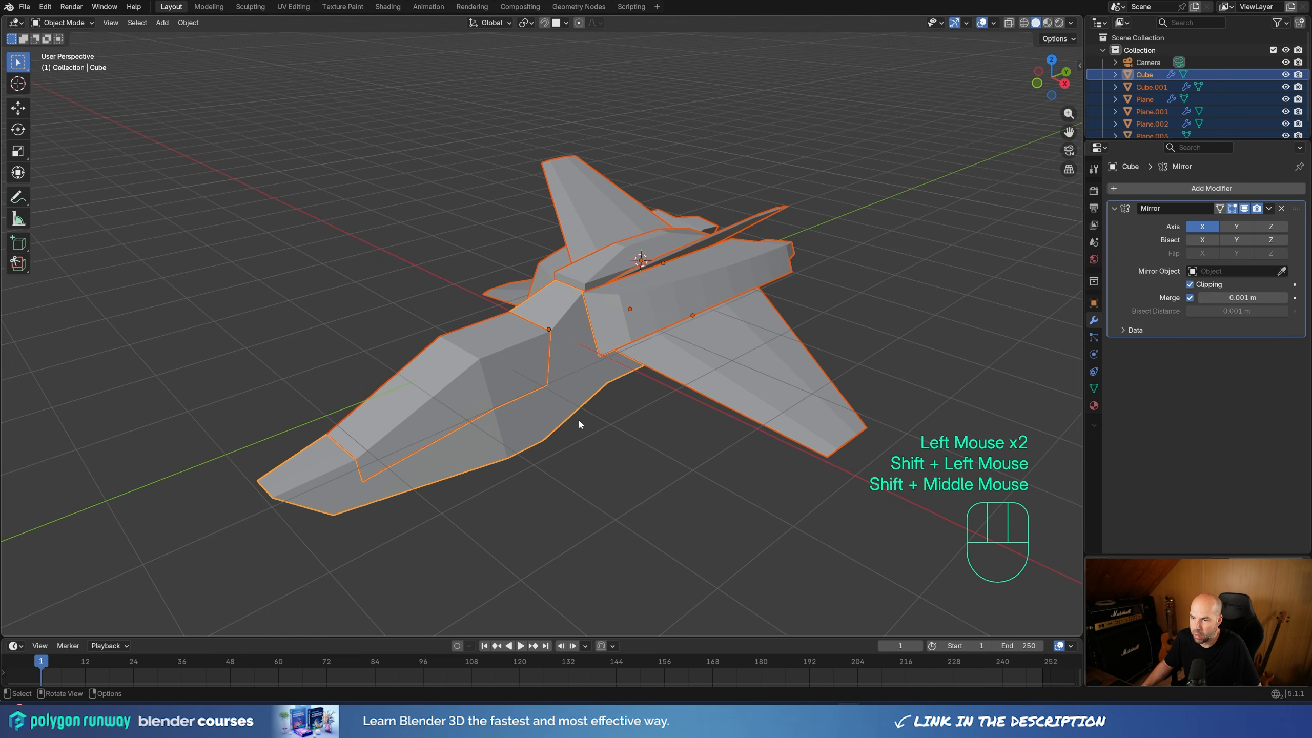
pyautogui.click(1124, 210)
pyautogui.click(1132, 189)
pyautogui.moveTo(1131, 189)
pyautogui.click(1191, 217)
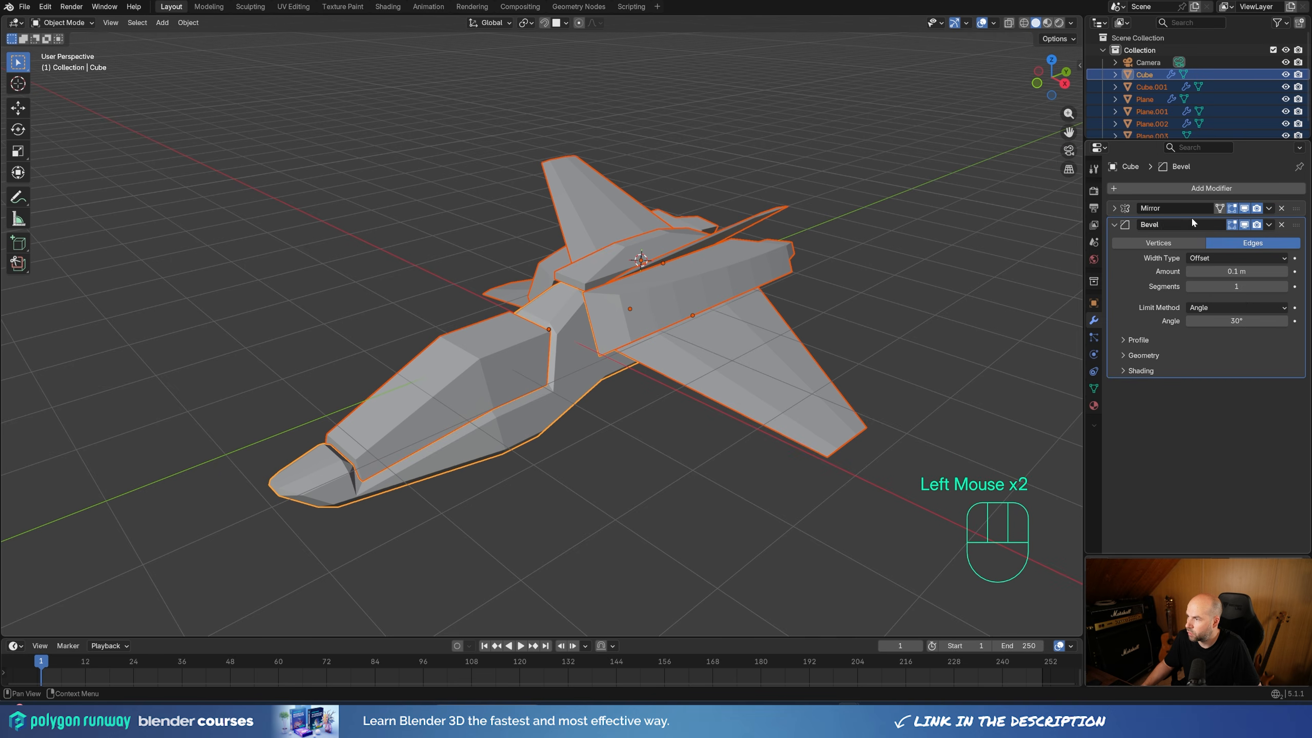
pyautogui.click(1283, 287)
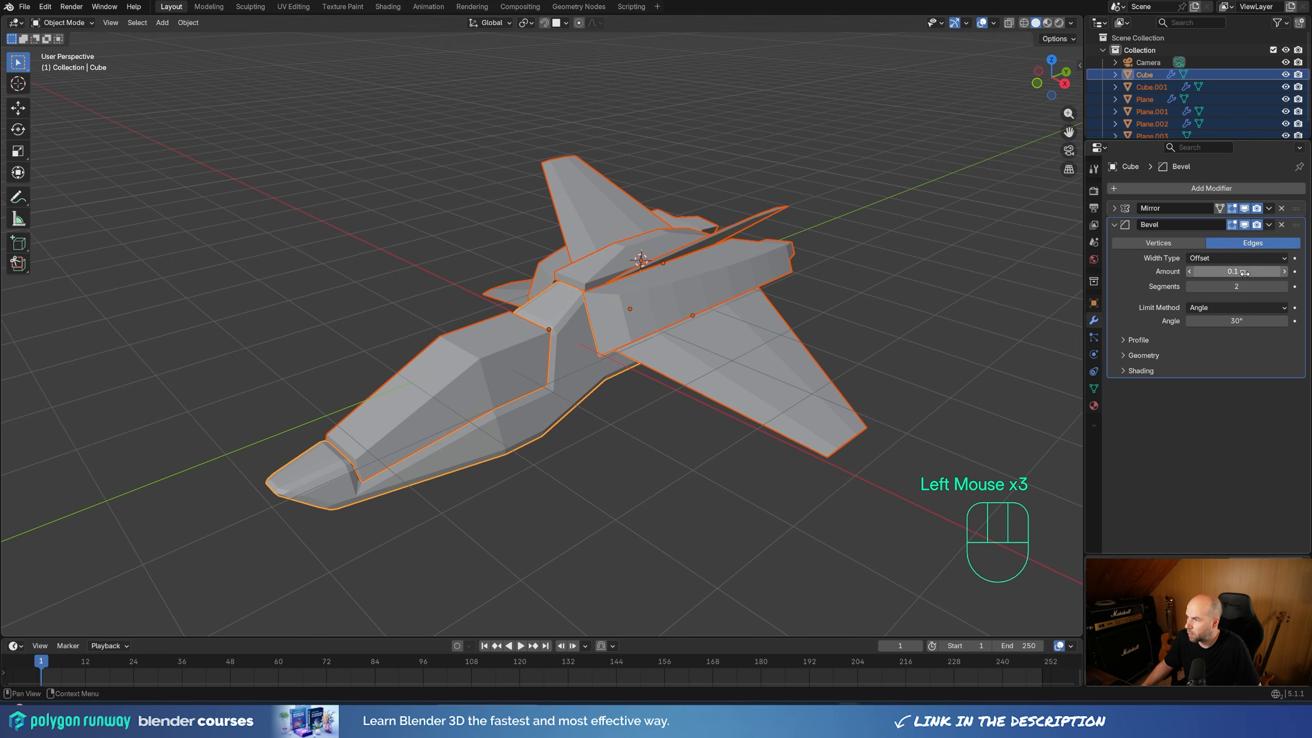
# Set the body bevel's outer miter to Arc and enable Harden Normals
pyautogui.click(1121, 356)
pyautogui.click(1216, 373)
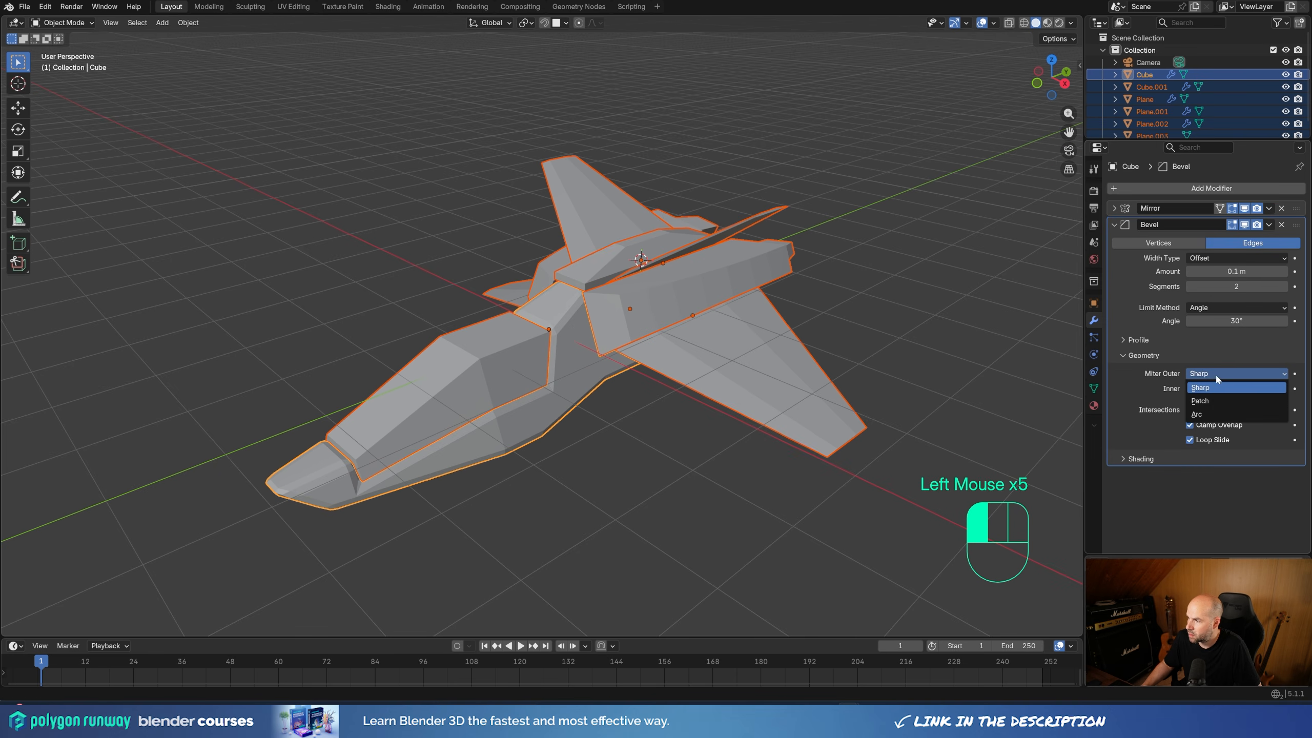
pyautogui.click(1206, 394)
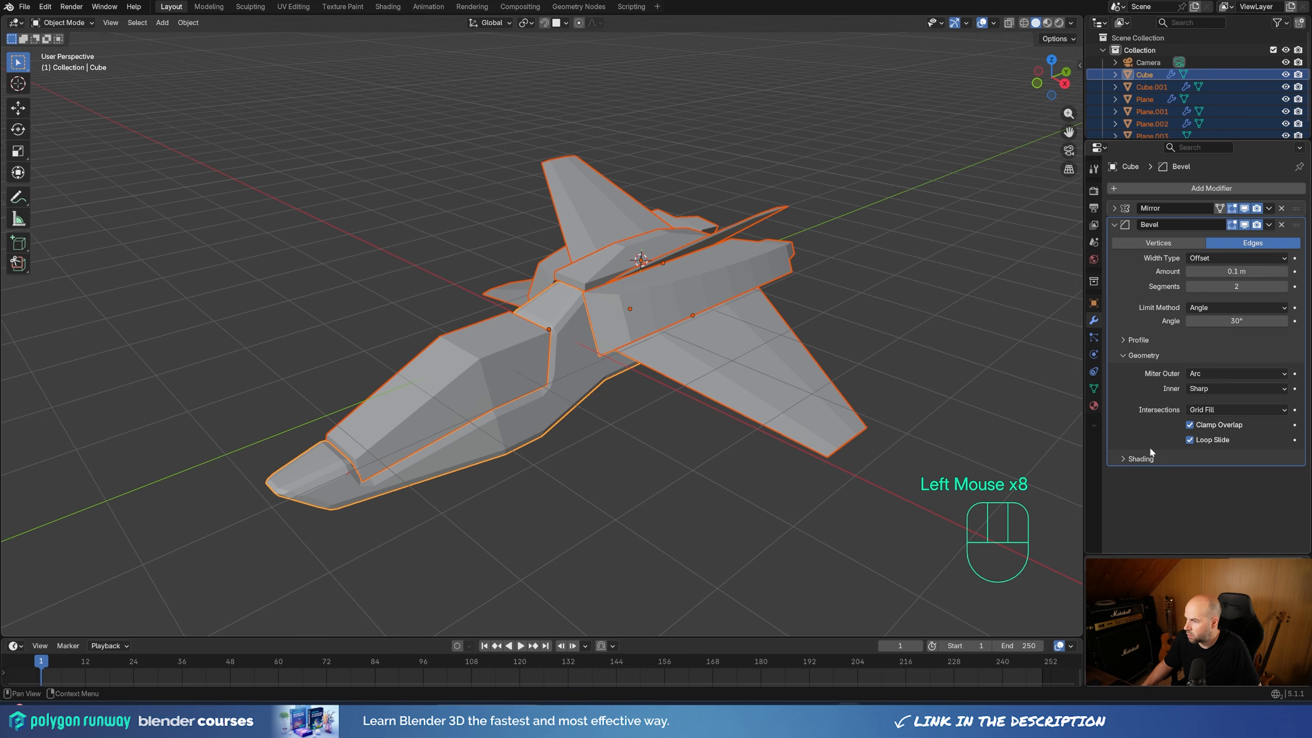
pyautogui.click(1141, 459)
pyautogui.click(1193, 477)
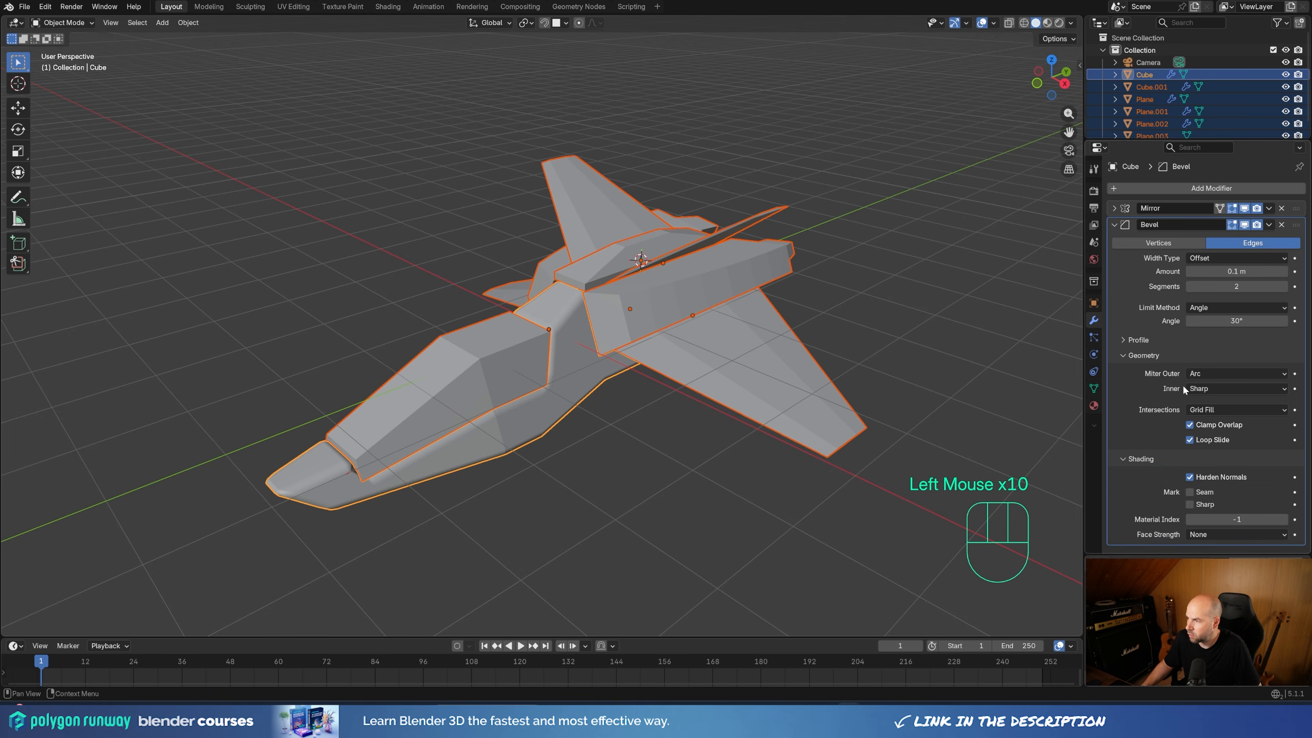
# Reduce the body's bevel amount to 0.019 m
pyautogui.keyDown('shift'); pyautogui.moveTo(1236, 271); pyautogui.dragTo(1191, 271); pyautogui.keyUp('shift')
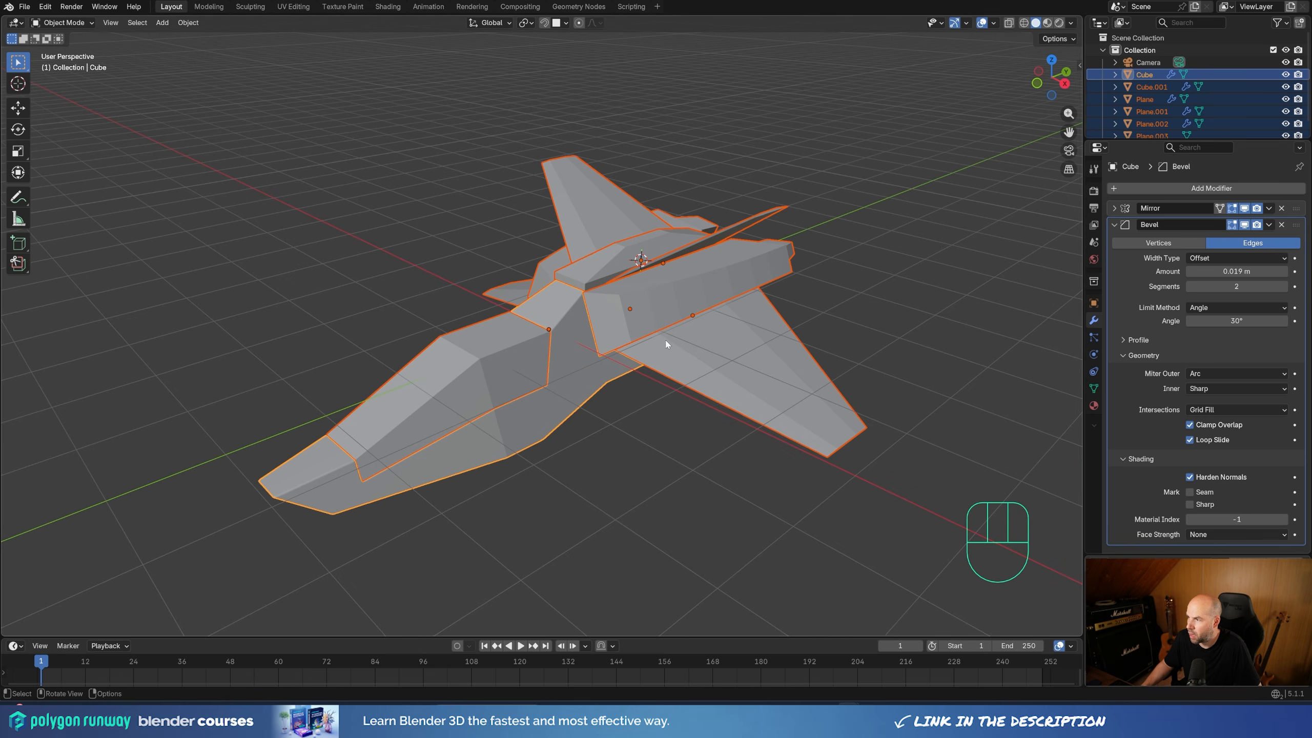
pyautogui.keyDown('shift'); pyautogui.moveTo(668, 346); pyautogui.dragTo(689, 307, button='middle'); pyautogui.keyUp('shift')
pyautogui.scroll(1, 746, 305)
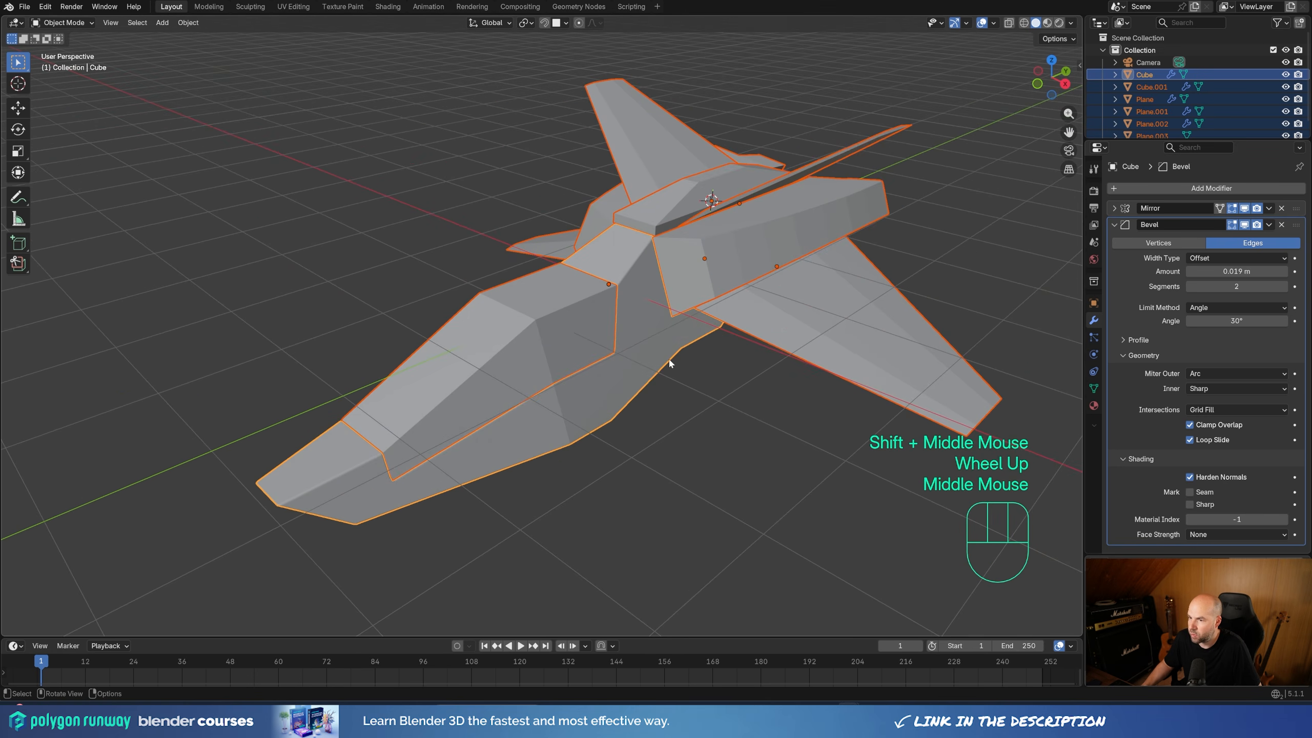
# Copy the body's Bevel modifier to all selected jet parts and apply smooth shading to them
pyautogui.click(1268, 225)
pyautogui.click(1224, 264)
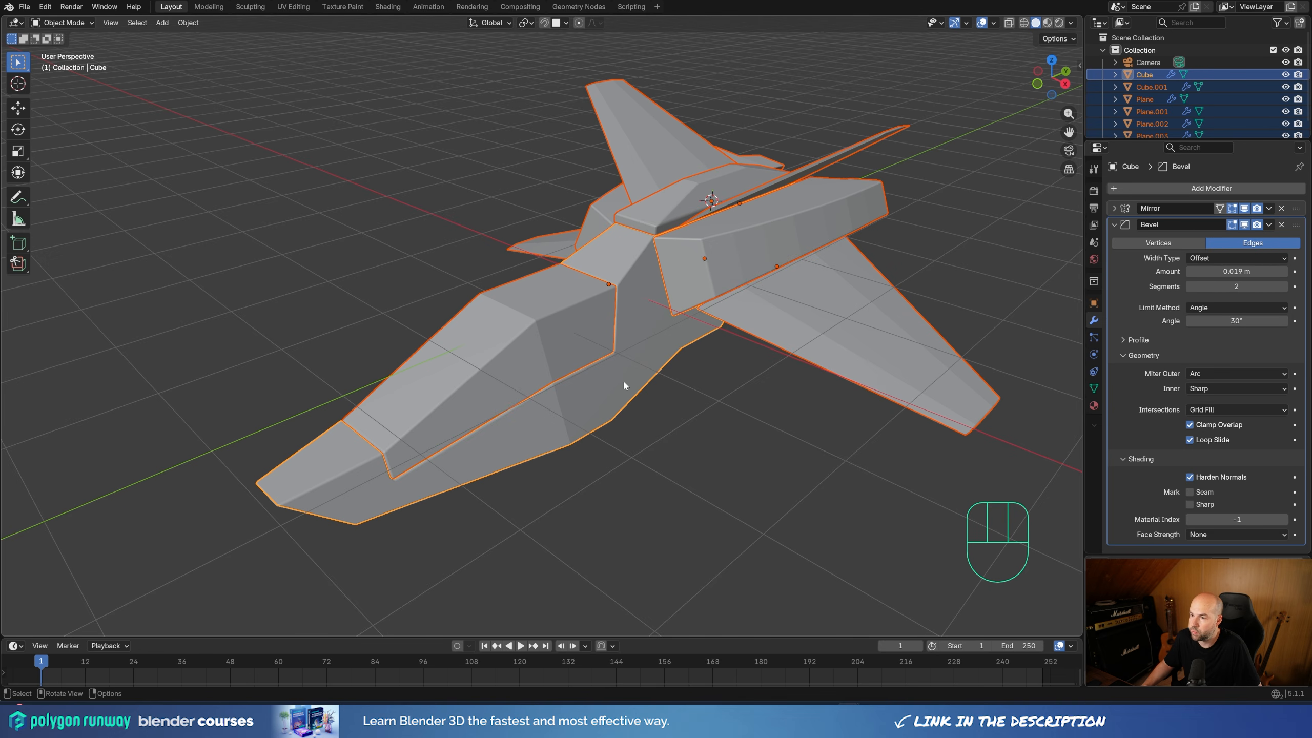
pyautogui.rightClick(675, 310)
pyautogui.click(680, 439)
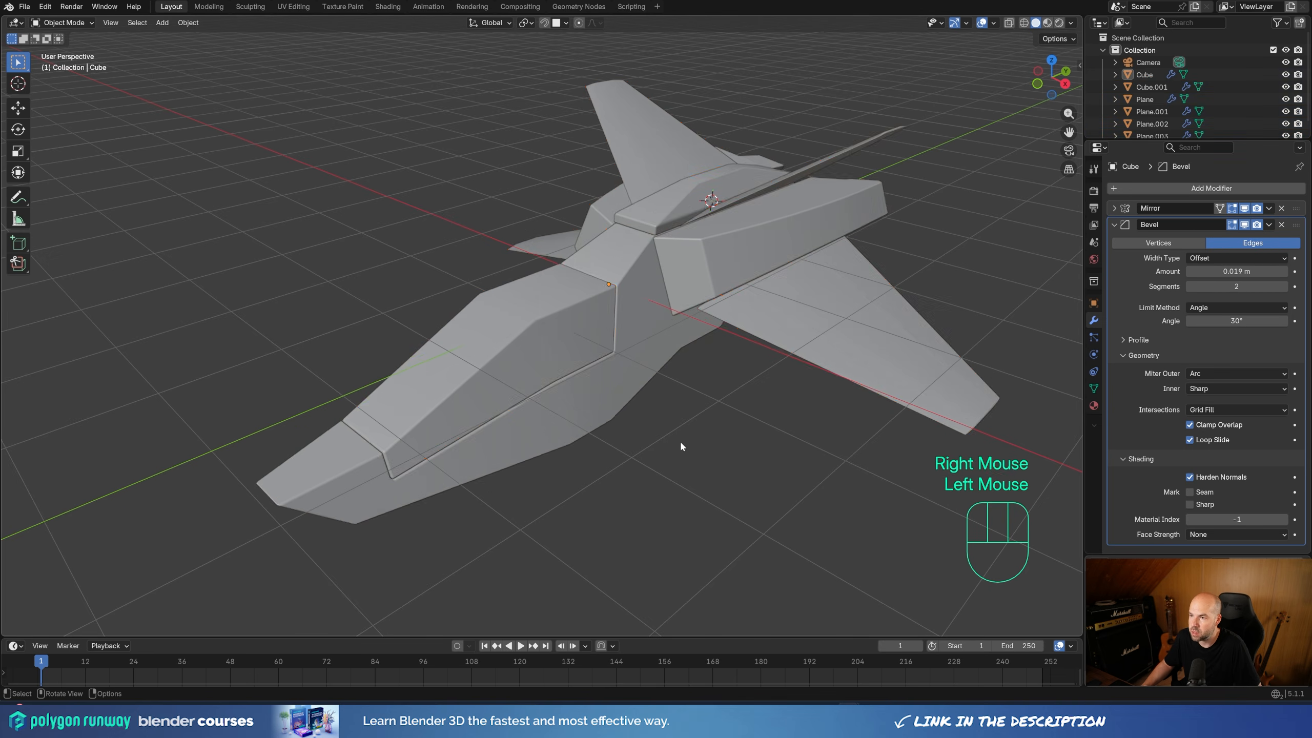
# Examine the bevelled jet from several angles and select the side block for a closer look
pyautogui.scroll(-3, 670, 395)
pyautogui.moveTo(670, 398); pyautogui.dragTo(470, 377, button='middle')
pyautogui.scroll(2, 601, 334)
pyautogui.moveTo(526, 336); pyautogui.dragTo(668, 364, button='middle')
pyautogui.click(715, 264)
pyautogui.scroll(2, 668, 366)
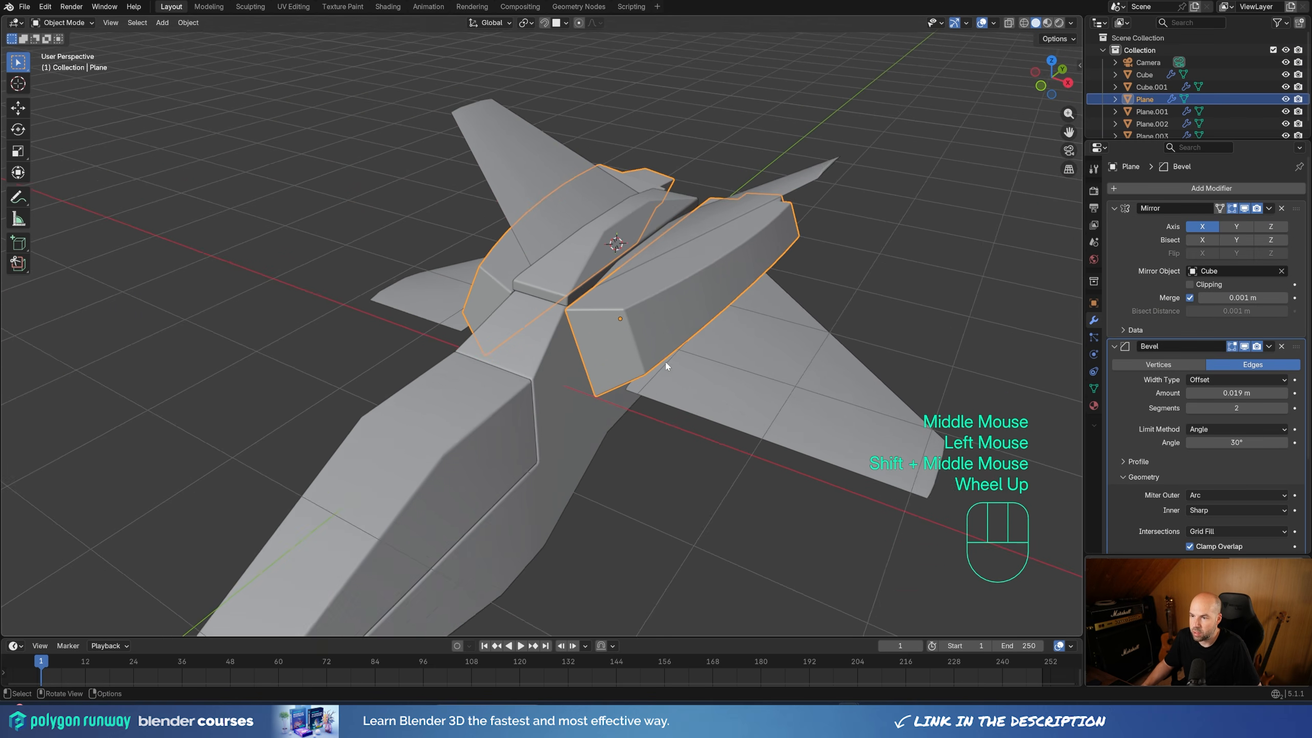
# Inset the front face of the side block to leave a frame around a smaller inner face
pyautogui.press('Tab')
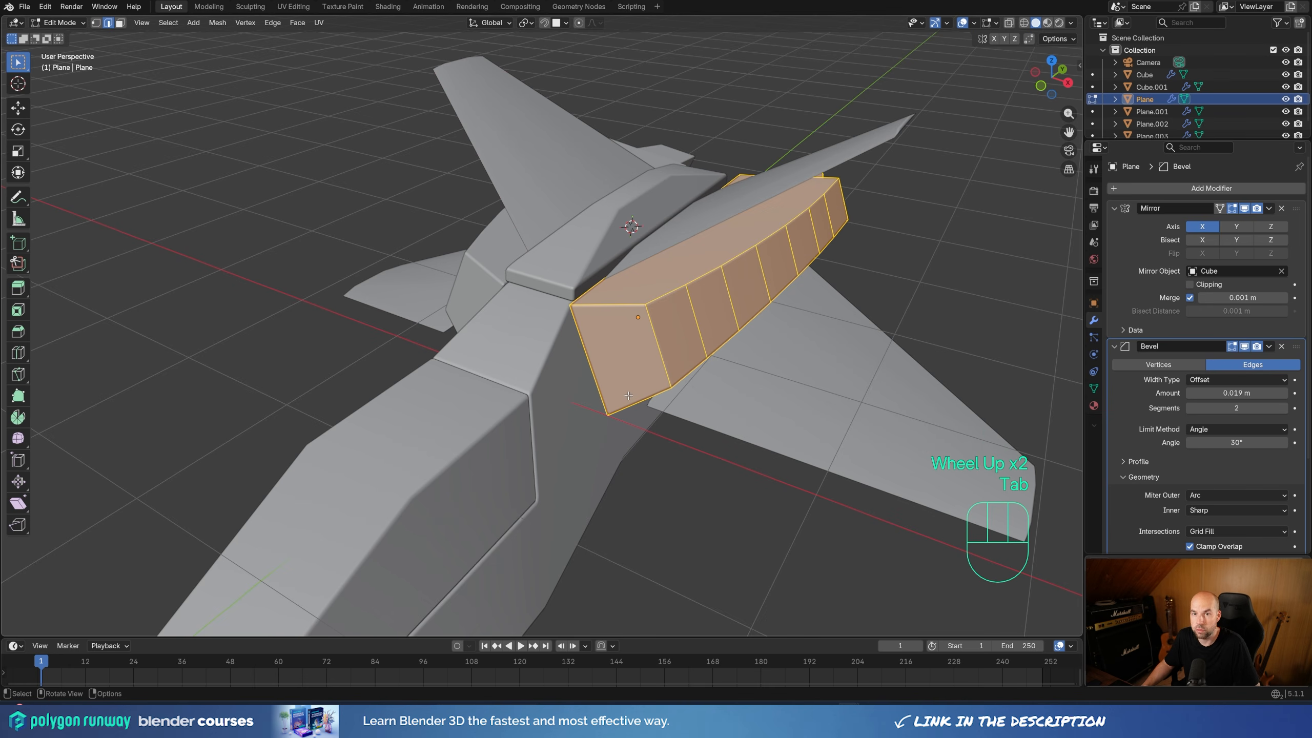
pyautogui.press('3')
pyautogui.click(624, 351)
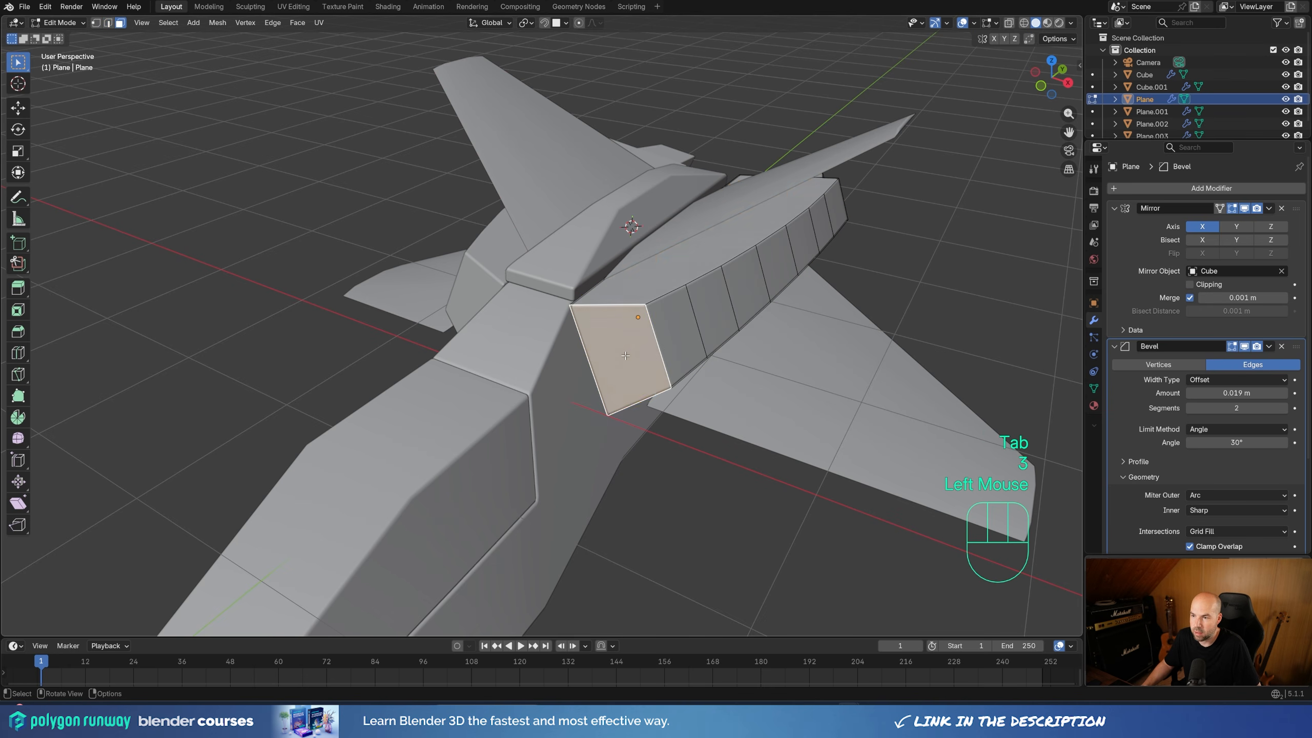
pyautogui.press('i')
pyautogui.click(861, 420)
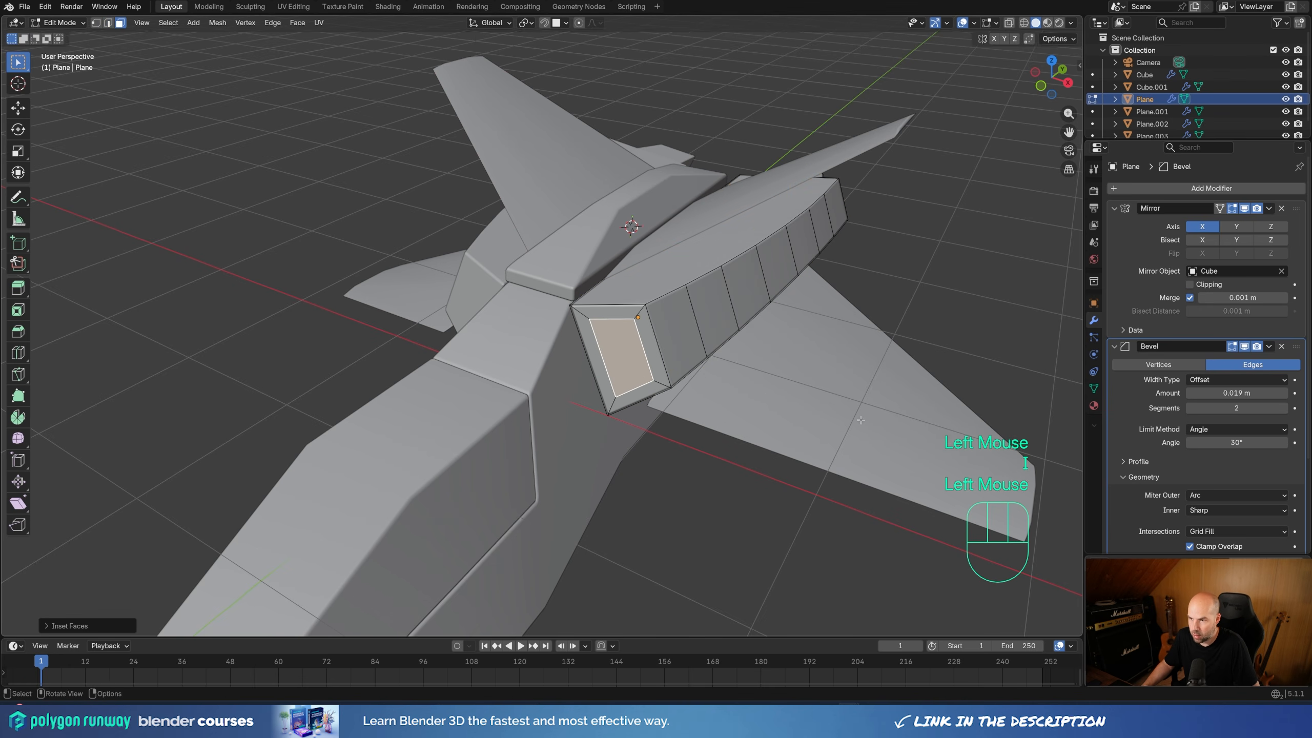
# Extrude the side block's inset front face inward along the Y axis as an air intake and fine-tune its depth along Y
pyautogui.press('e')
pyautogui.press('y')
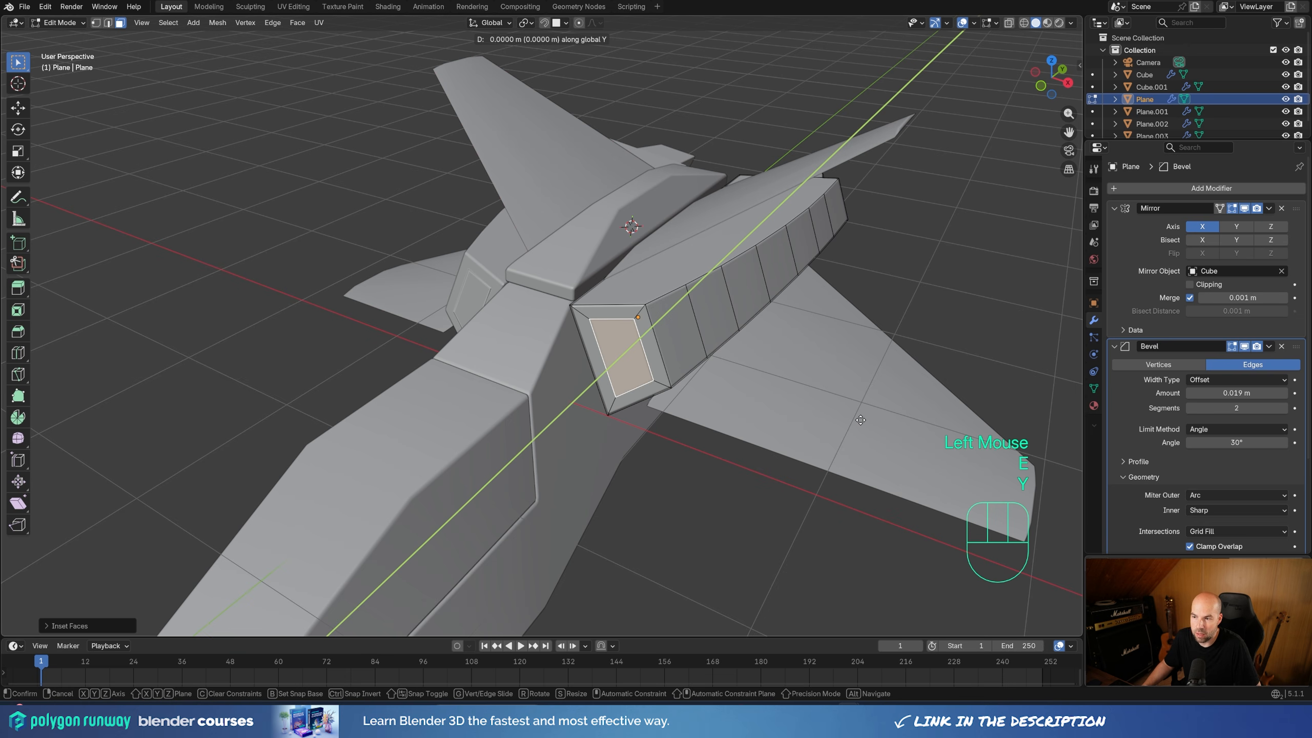
pyautogui.click(824, 397)
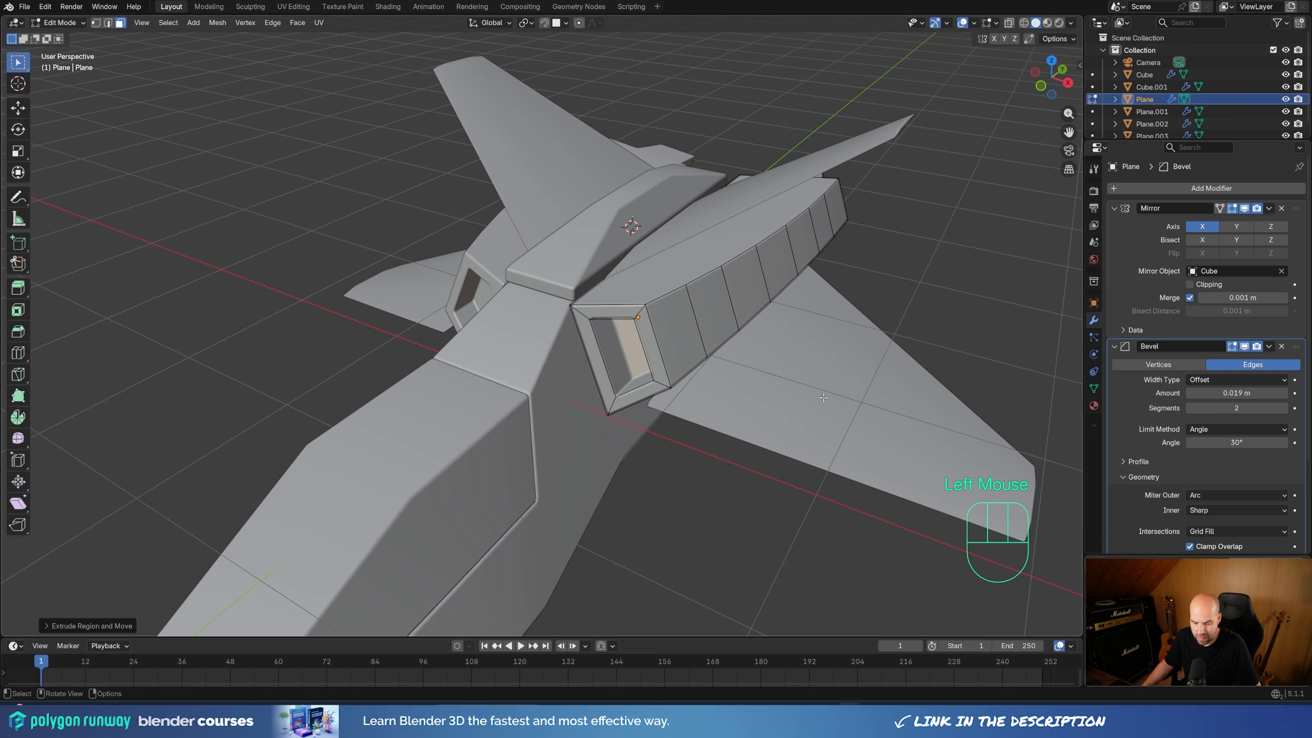
pyautogui.press('y')
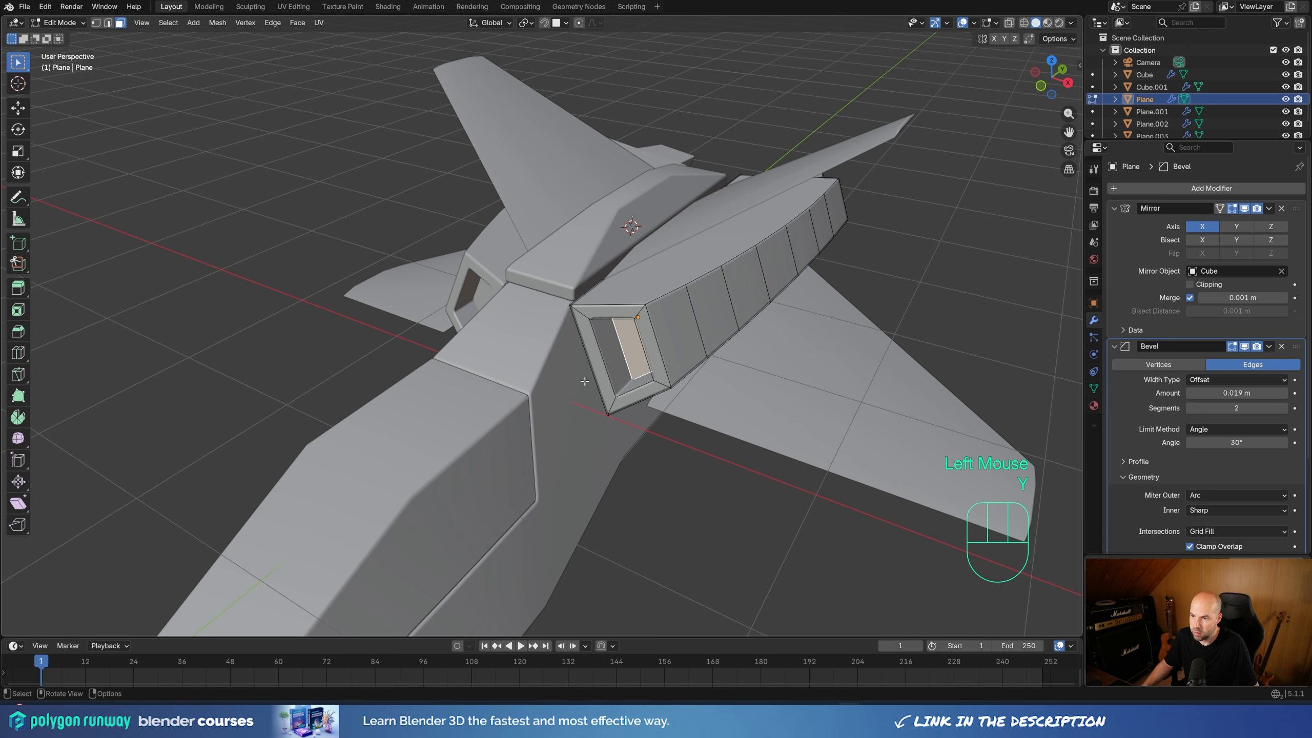
pyautogui.press('g')
pyautogui.press('y')
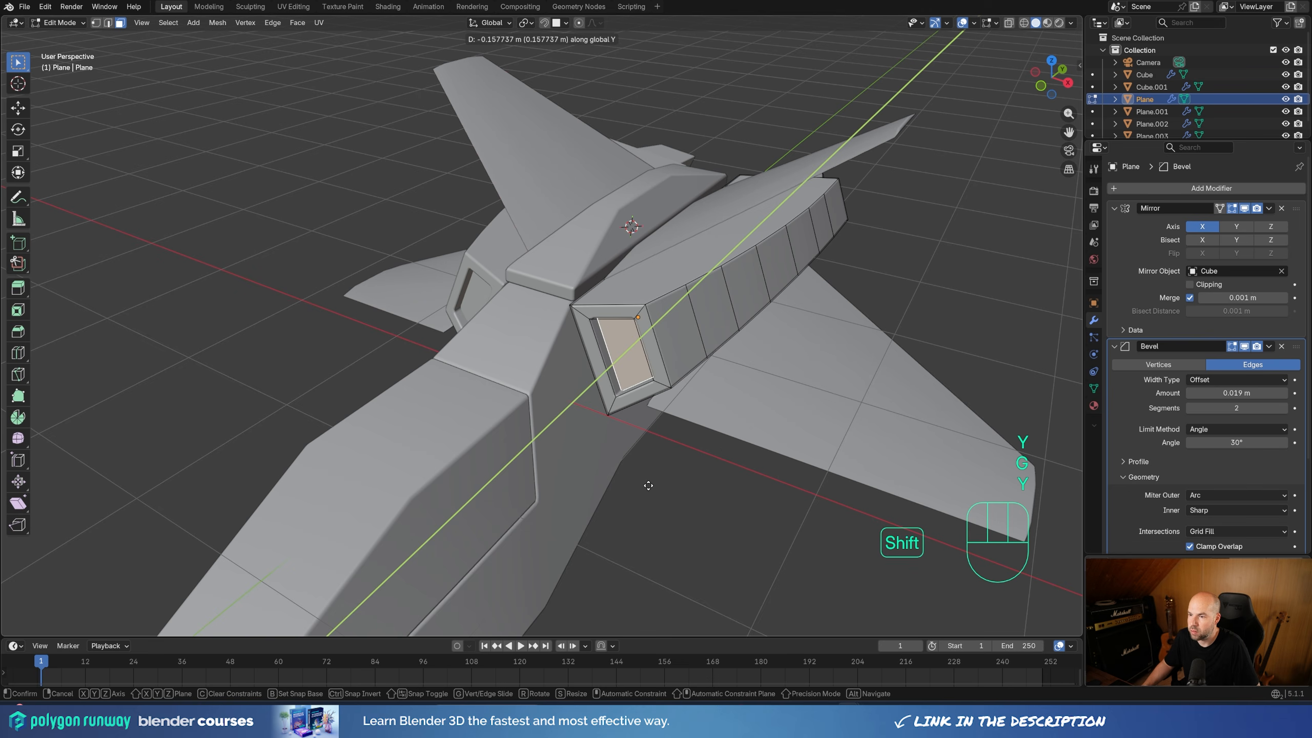
pyautogui.keyDown('shift'); pyautogui.click(844, 358); pyautogui.keyUp('shift')
# Inset the rear end face of the side block's exhaust section, leaving a thin rim
pyautogui.moveTo(942, 369); pyautogui.dragTo(765, 465, button='middle')
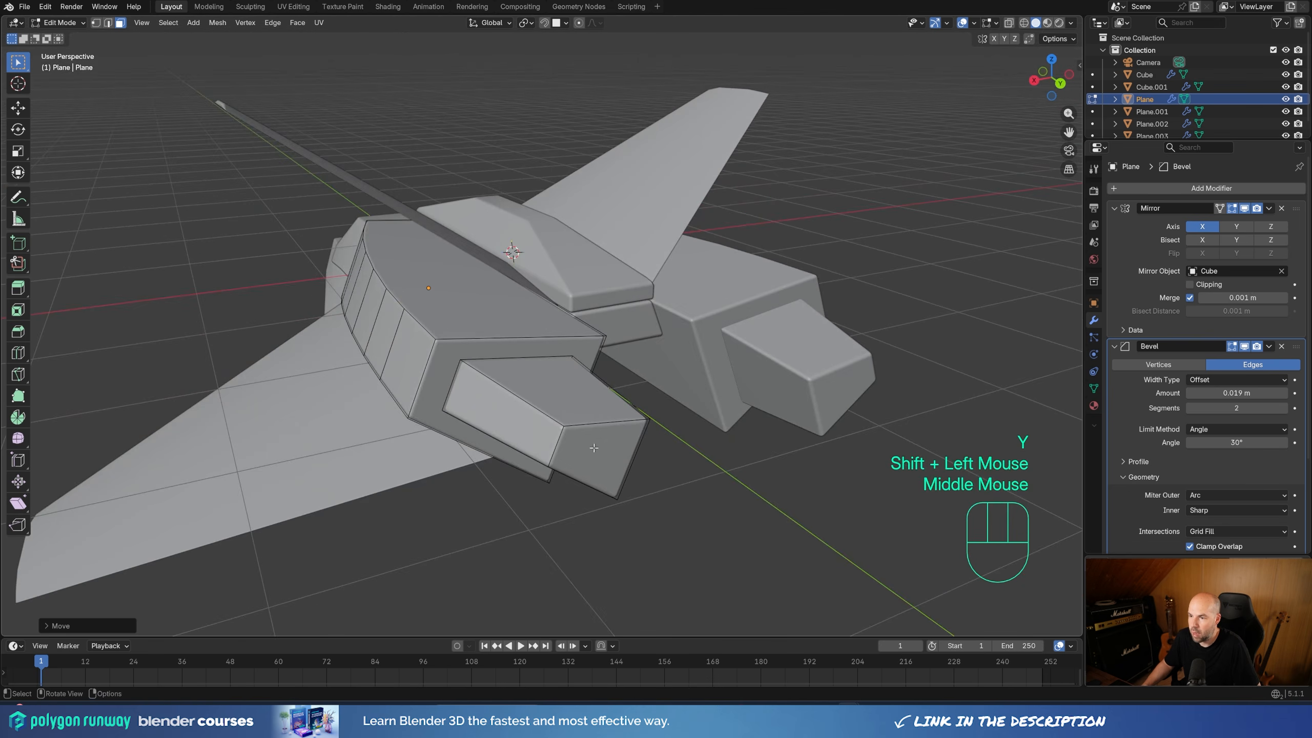
pyautogui.click(599, 458)
pyautogui.press('i')
pyautogui.keyDown('shift'); pyautogui.click(741, 469); pyautogui.keyUp('shift')
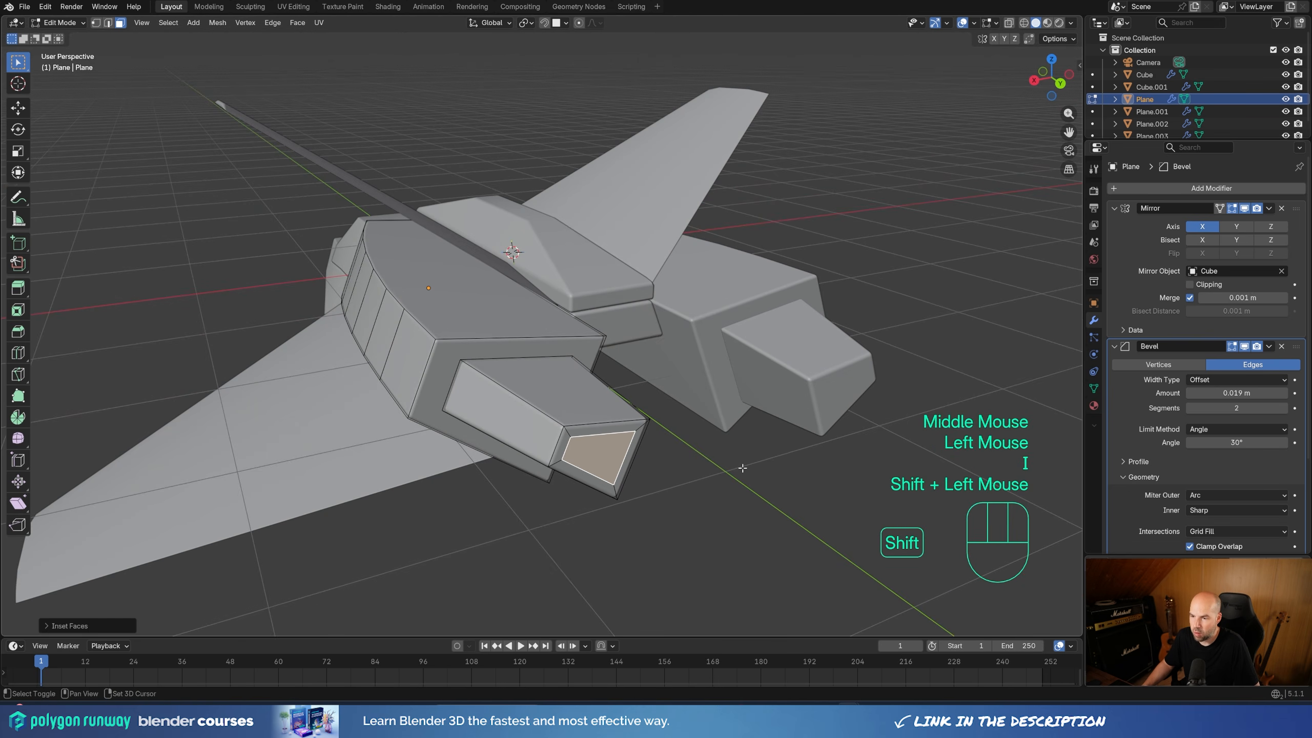
# Extrude the inset exhaust face inward along the Y axis, fine-tune its depth, and return to Object Mode to view the jet
pyautogui.press('e')
pyautogui.press('y')
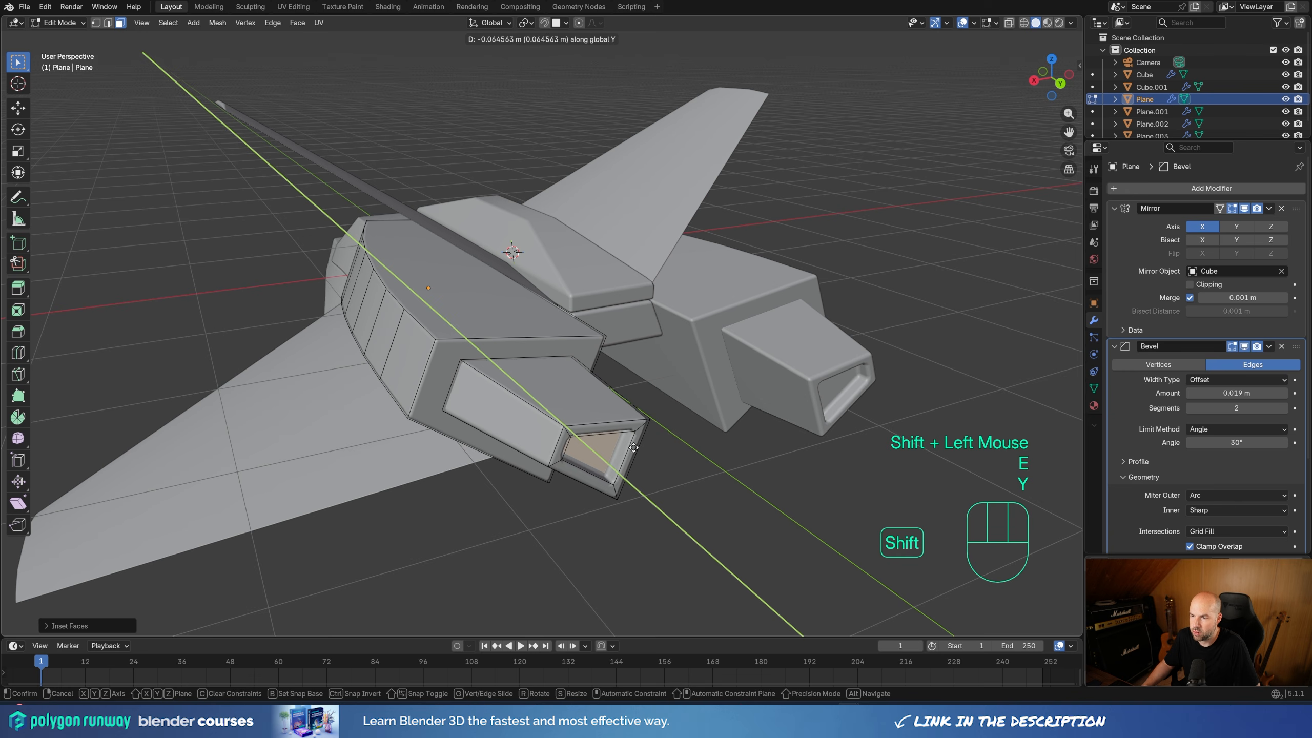
pyautogui.keyDown('shift'); pyautogui.click(751, 501); pyautogui.keyUp('shift')
pyautogui.press('y')
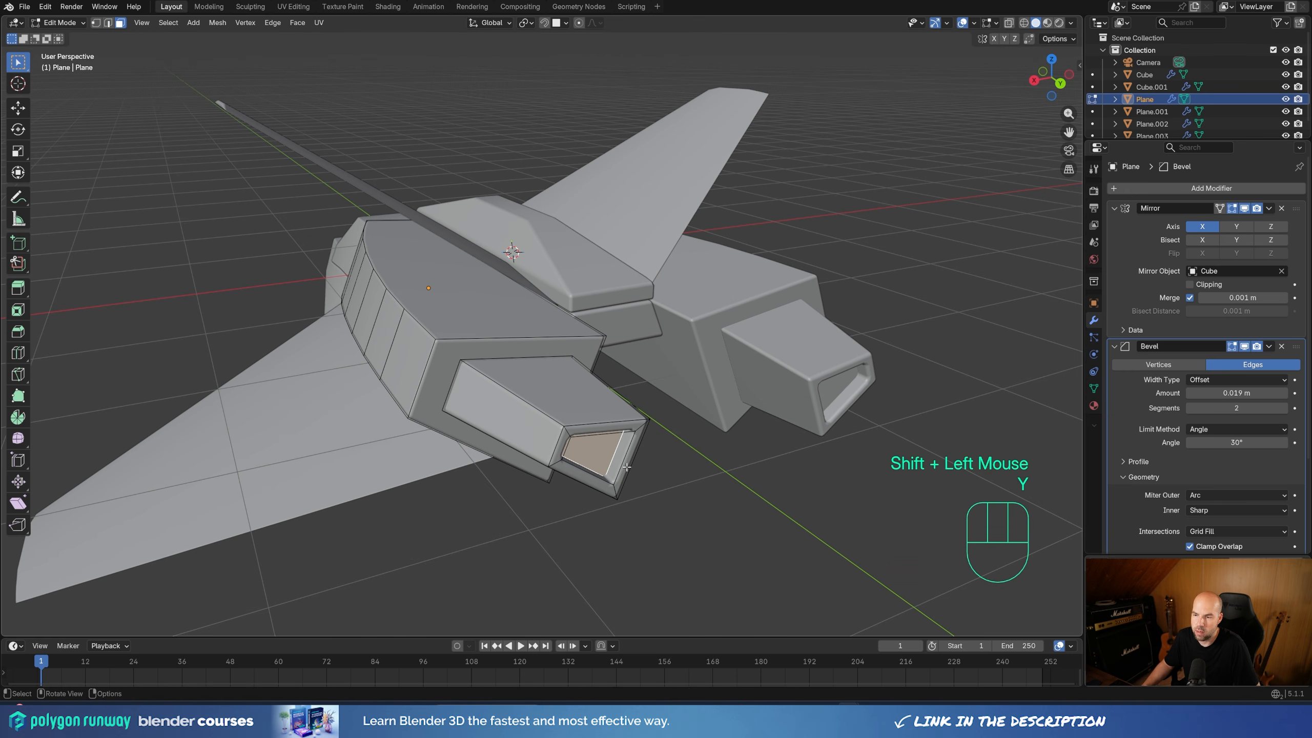
pyautogui.press('g')
pyautogui.press('y')
pyautogui.keyDown('shift'); pyautogui.click(713, 508); pyautogui.keyUp('shift')
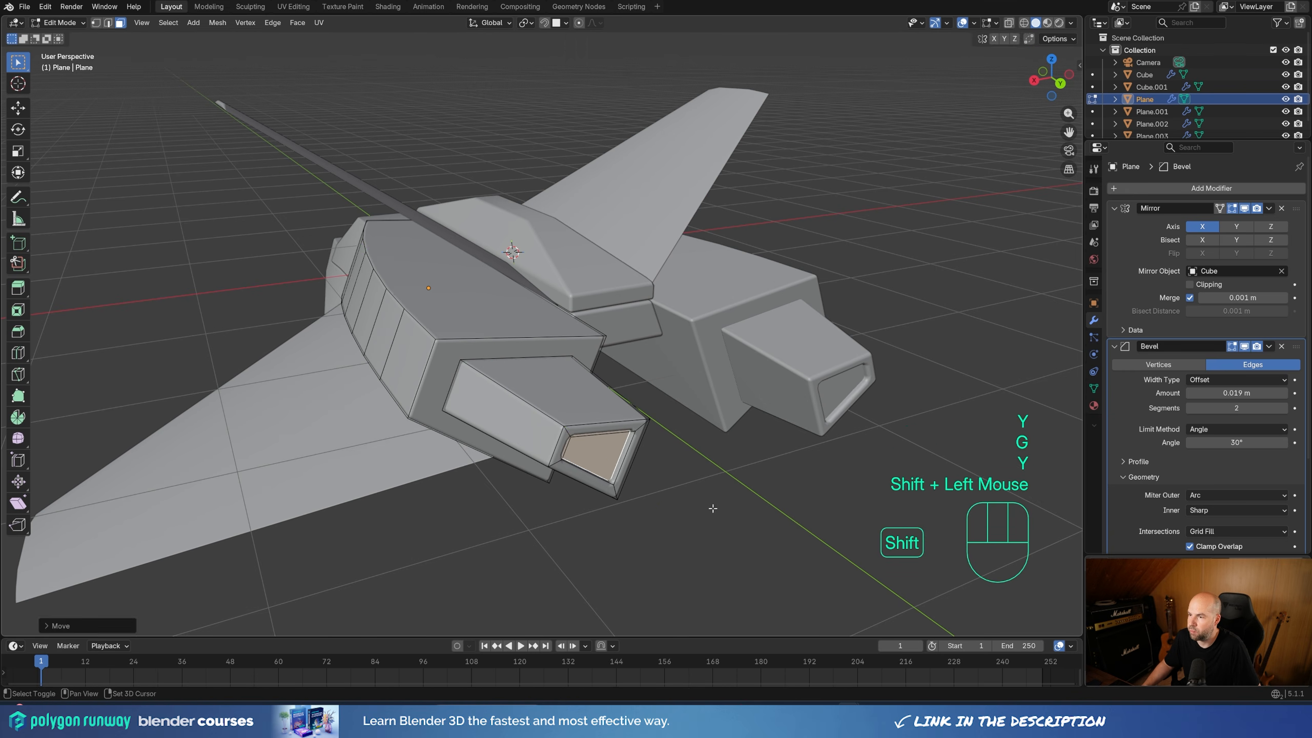
pyautogui.press('Tab')
pyautogui.scroll(-3, 713, 509)
pyautogui.moveTo(713, 508); pyautogui.dragTo(592, 365, button='middle')
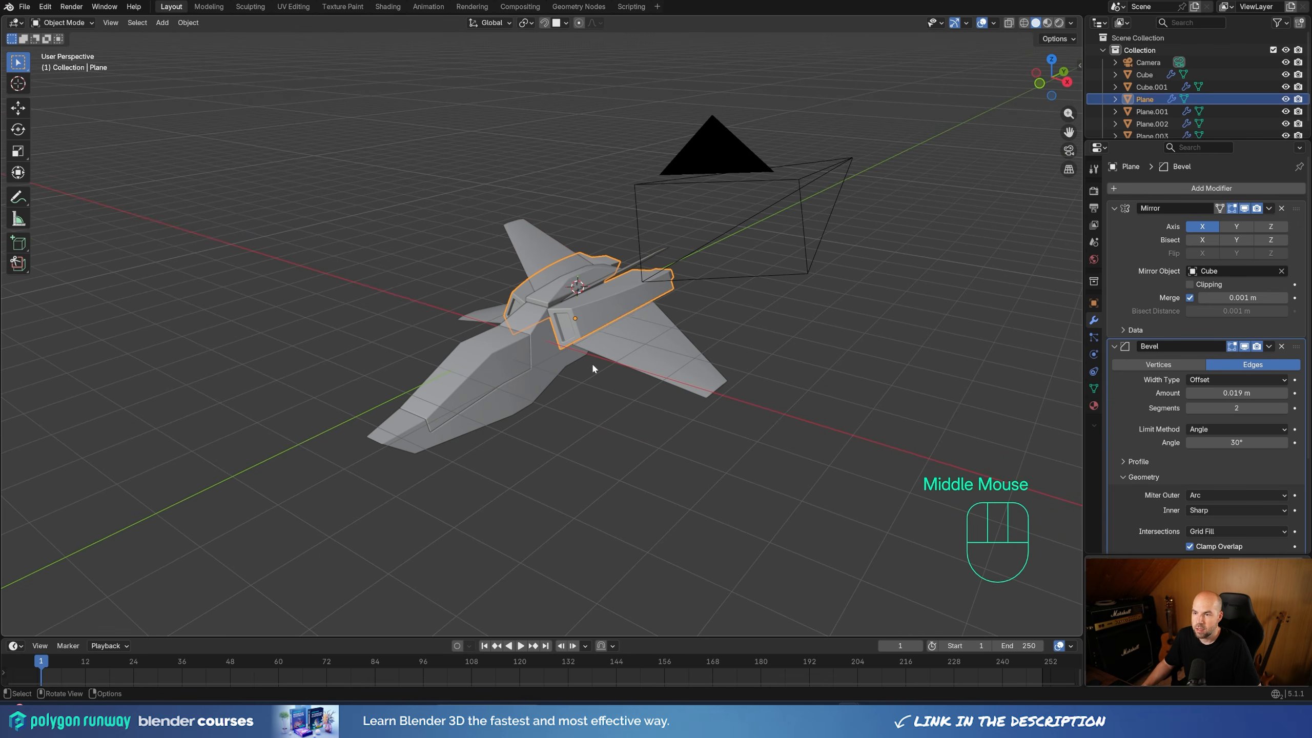
pyautogui.scroll(3, 501, 349)
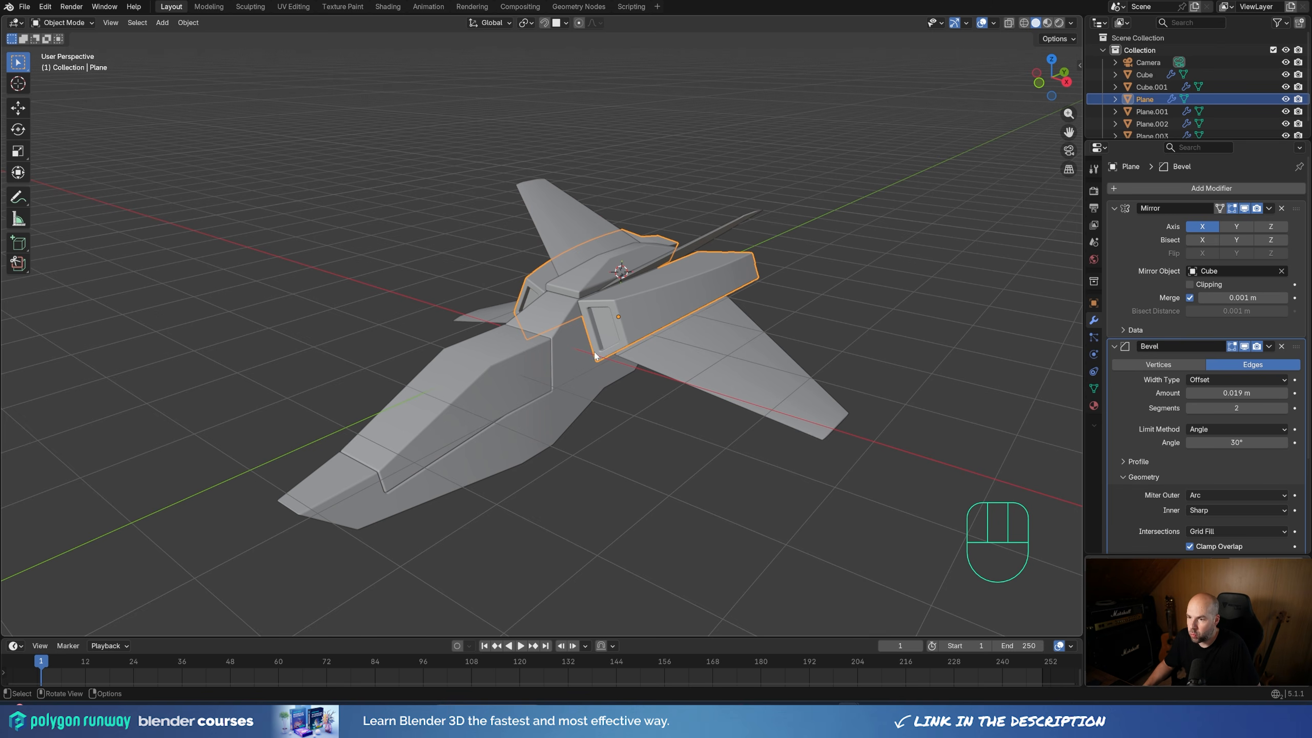
# Split the 3D viewport vertically and turn the new area into an Image Editor
pyautogui.moveTo(3, 18); pyautogui.dragTo(451, 50)
pyautogui.click(15, 22)
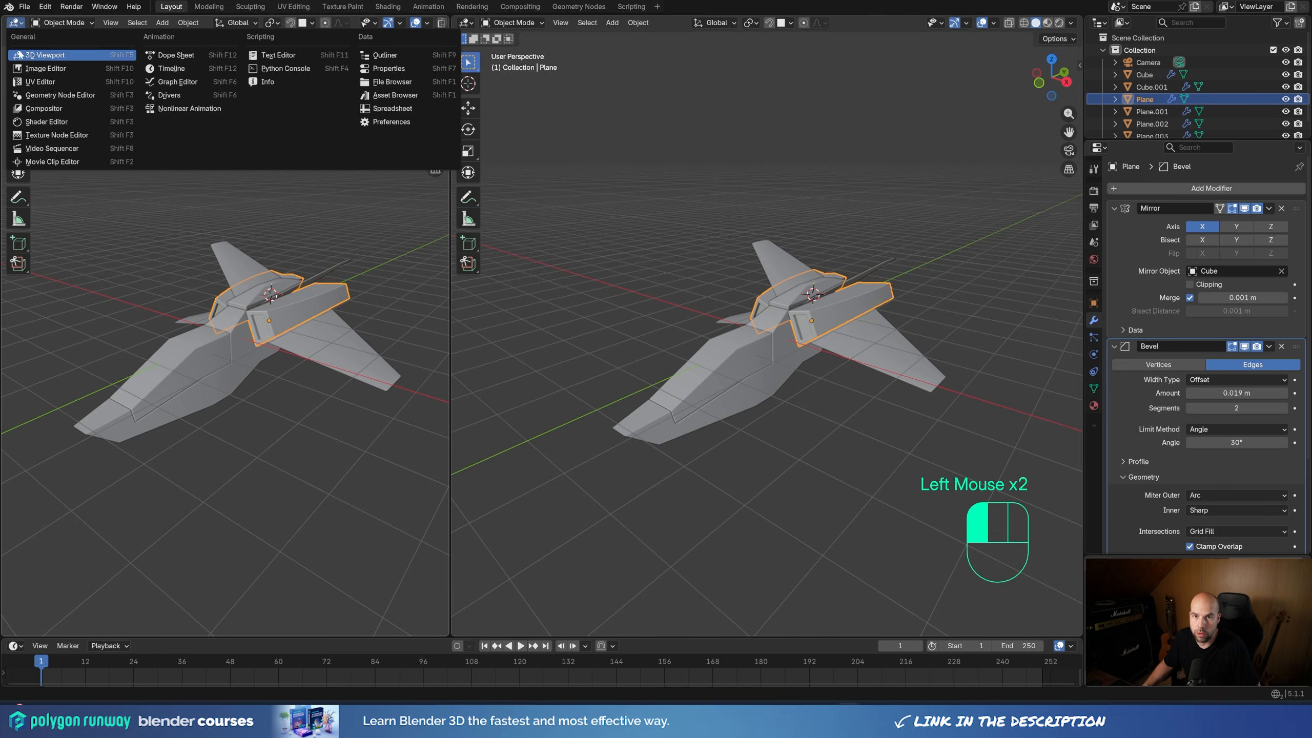
pyautogui.click(46, 68)
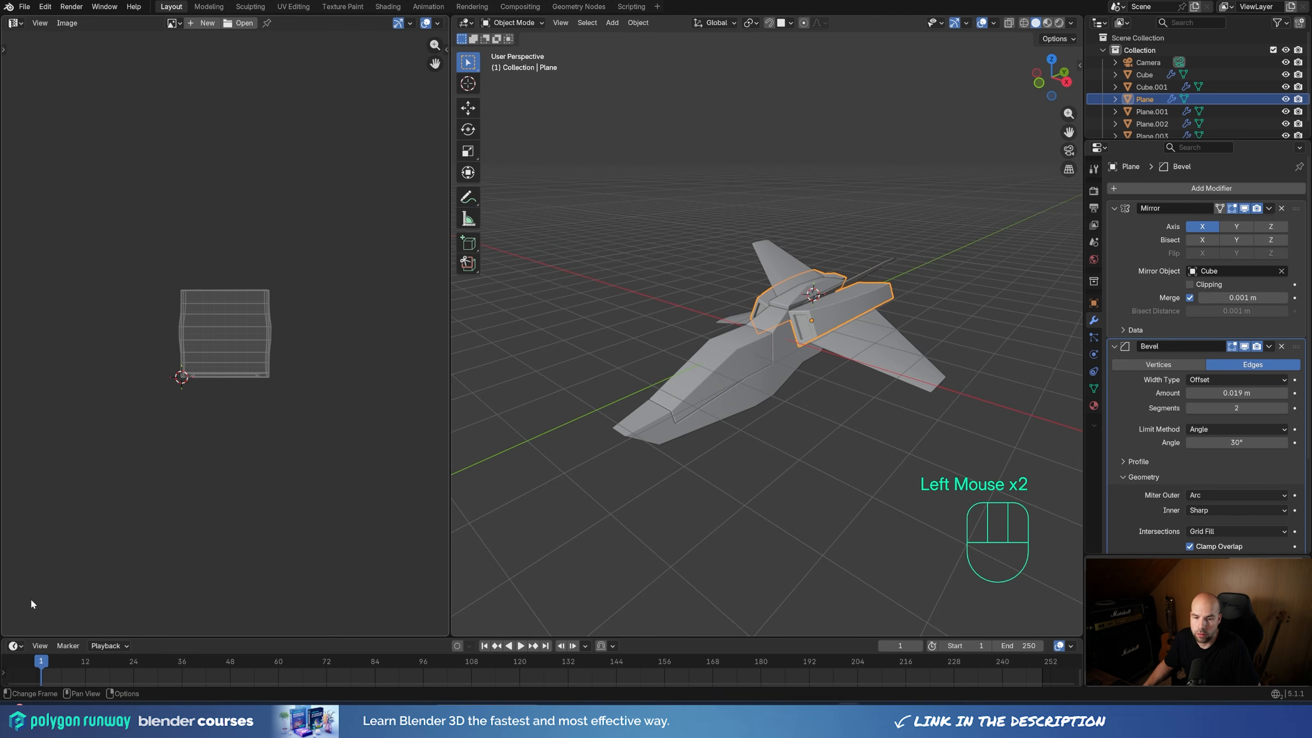
# Split the Image Editor horizontally, make its lower part a Shader Editor with a hidden sidebar, and widen both areas
pyautogui.moveTo(12, 428); pyautogui.dragTo(12, 409)
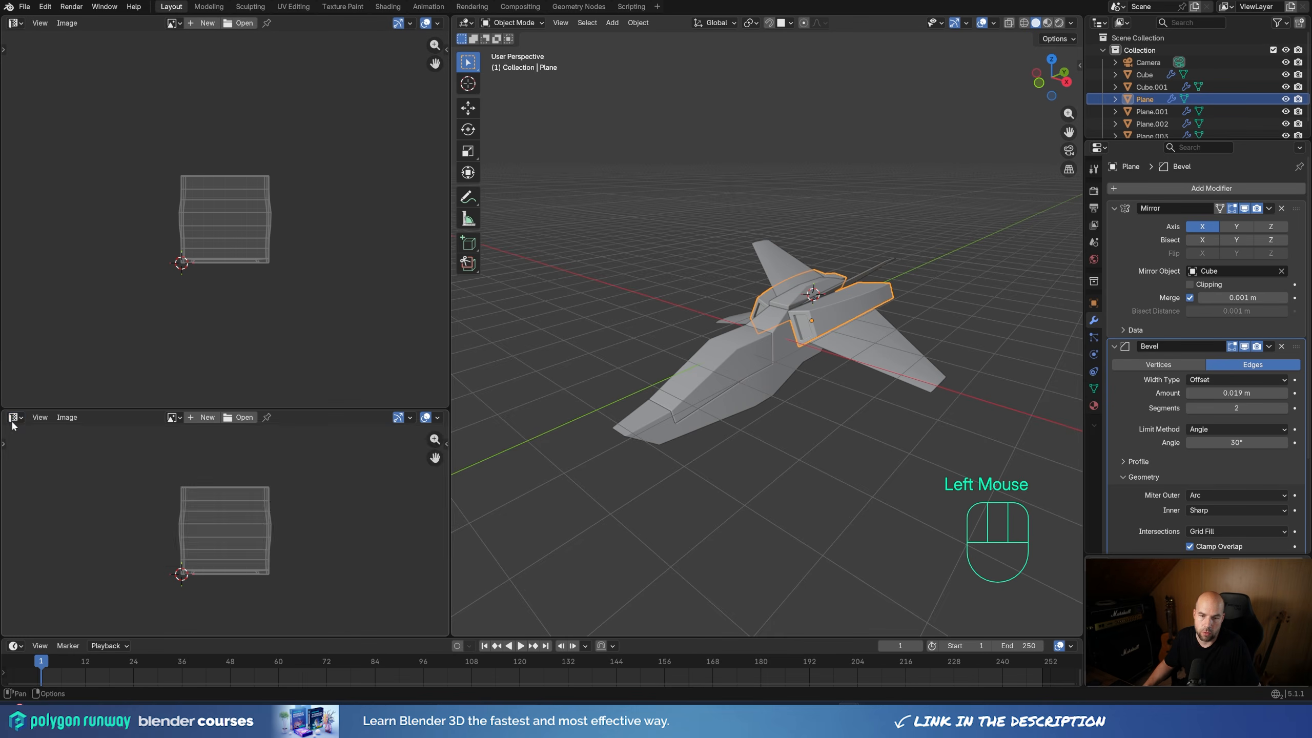
pyautogui.click(13, 418)
pyautogui.click(58, 516)
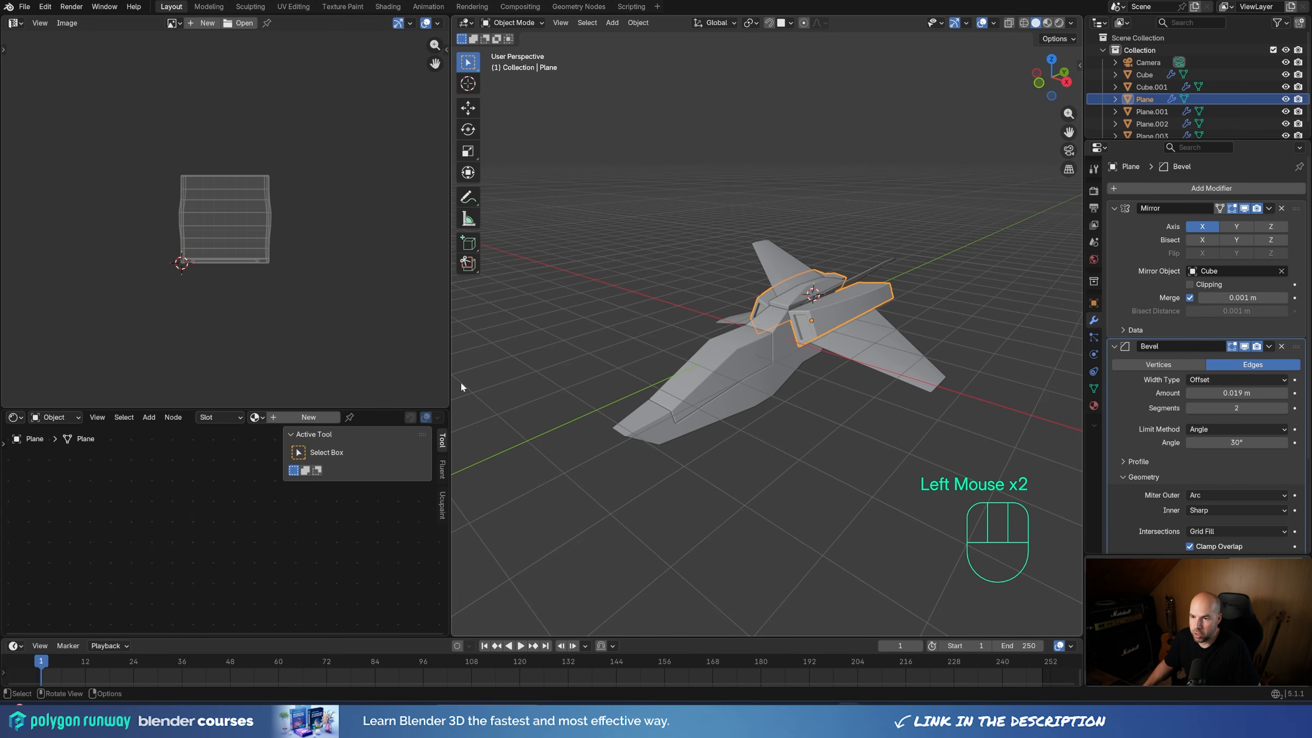
pyautogui.moveTo(453, 375); pyautogui.dragTo(511, 395)
pyautogui.press('n')
# Select the jet's body, show its material settings, and reposition the Principled BSDF node closer to the Material Output
pyautogui.click(816, 374)
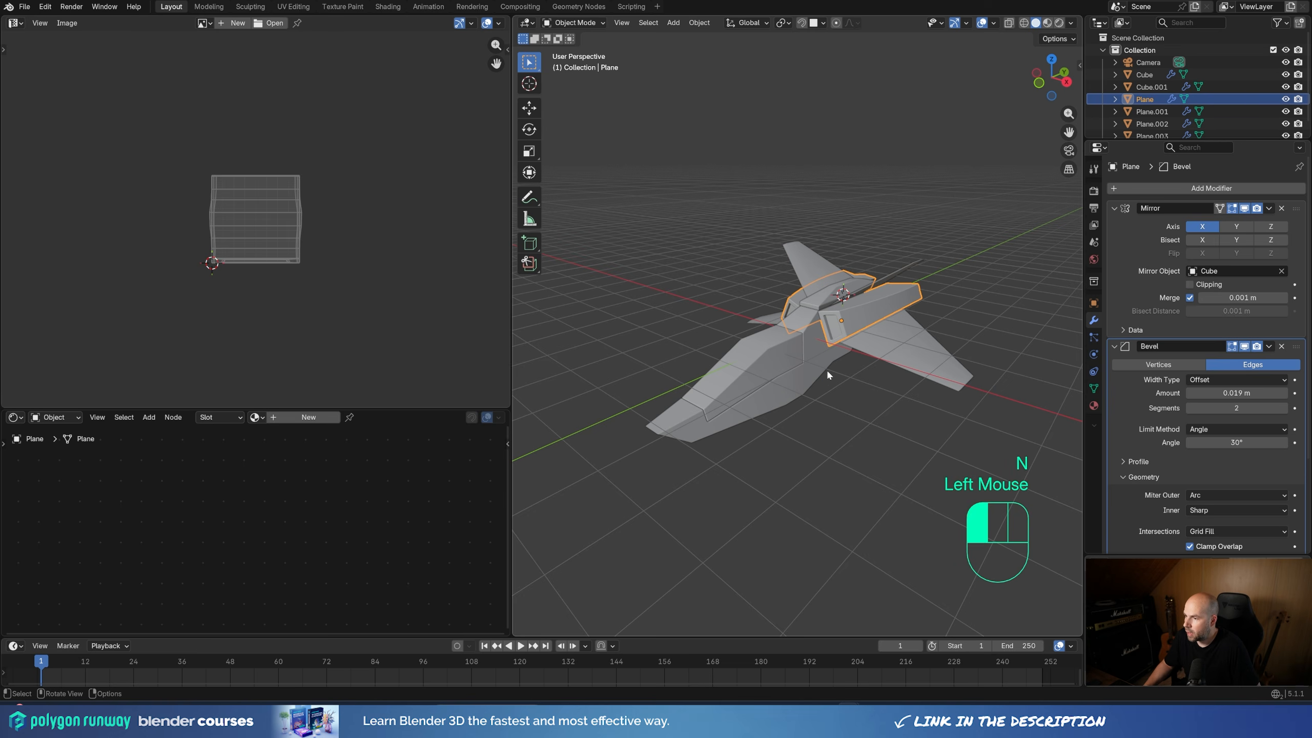
pyautogui.click(1095, 407)
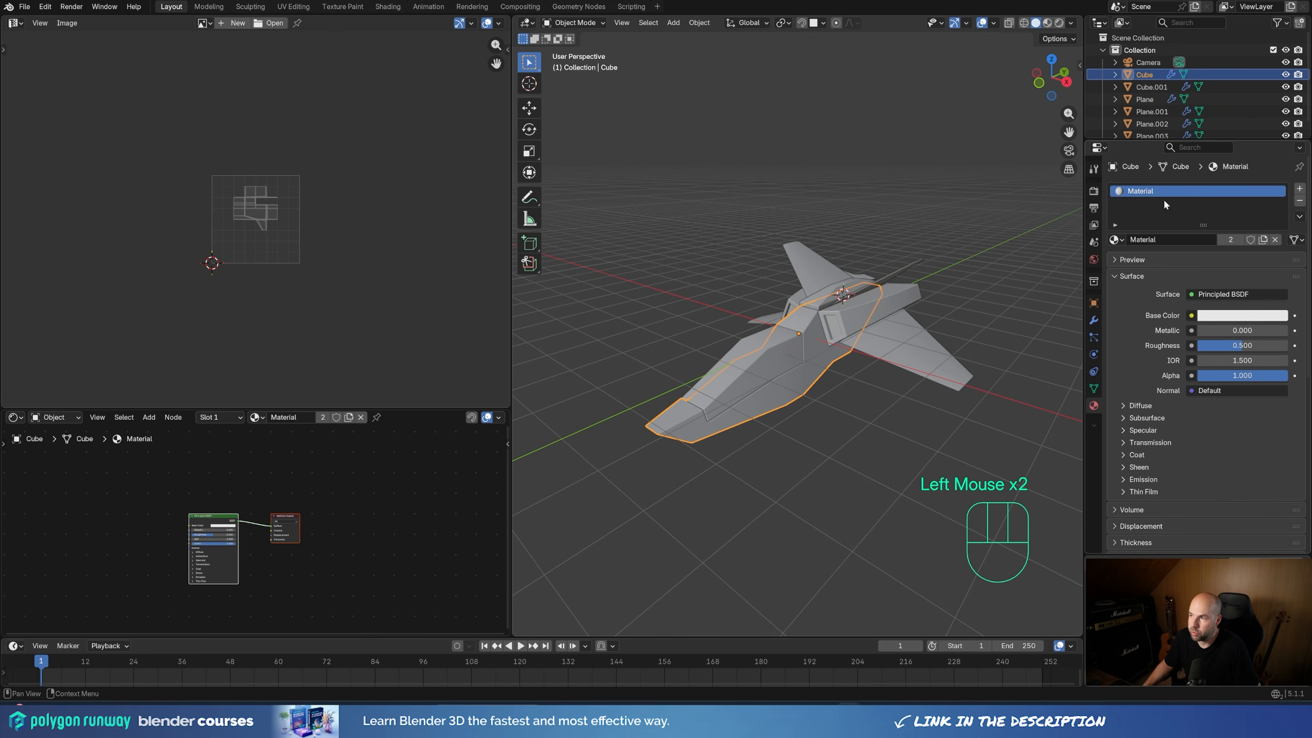
pyautogui.moveTo(174, 498); pyautogui.dragTo(295, 482, button='middle')
pyautogui.scroll(2, 256, 489)
pyautogui.moveTo(295, 482); pyautogui.dragTo(320, 479)
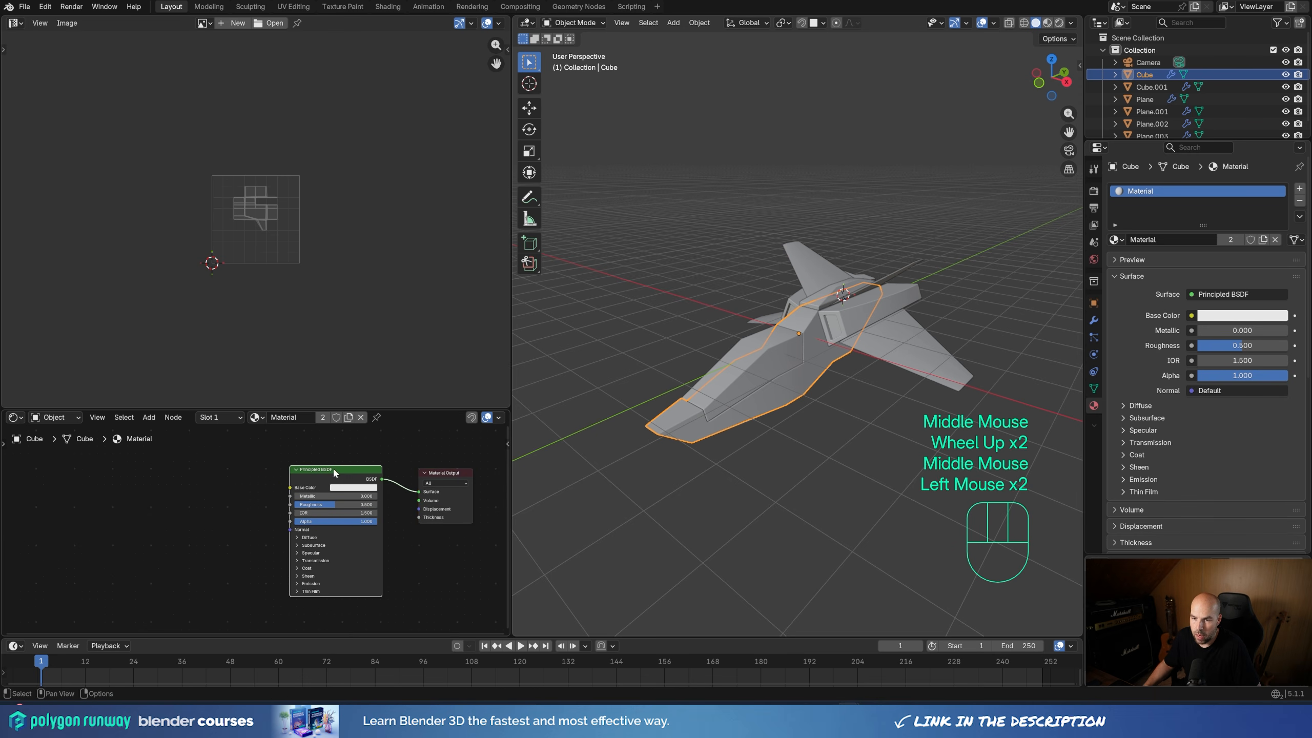
# Search the add-on preferences for "wrang" and check whether Node Wrangler is enabled
pyautogui.click(45, 6)
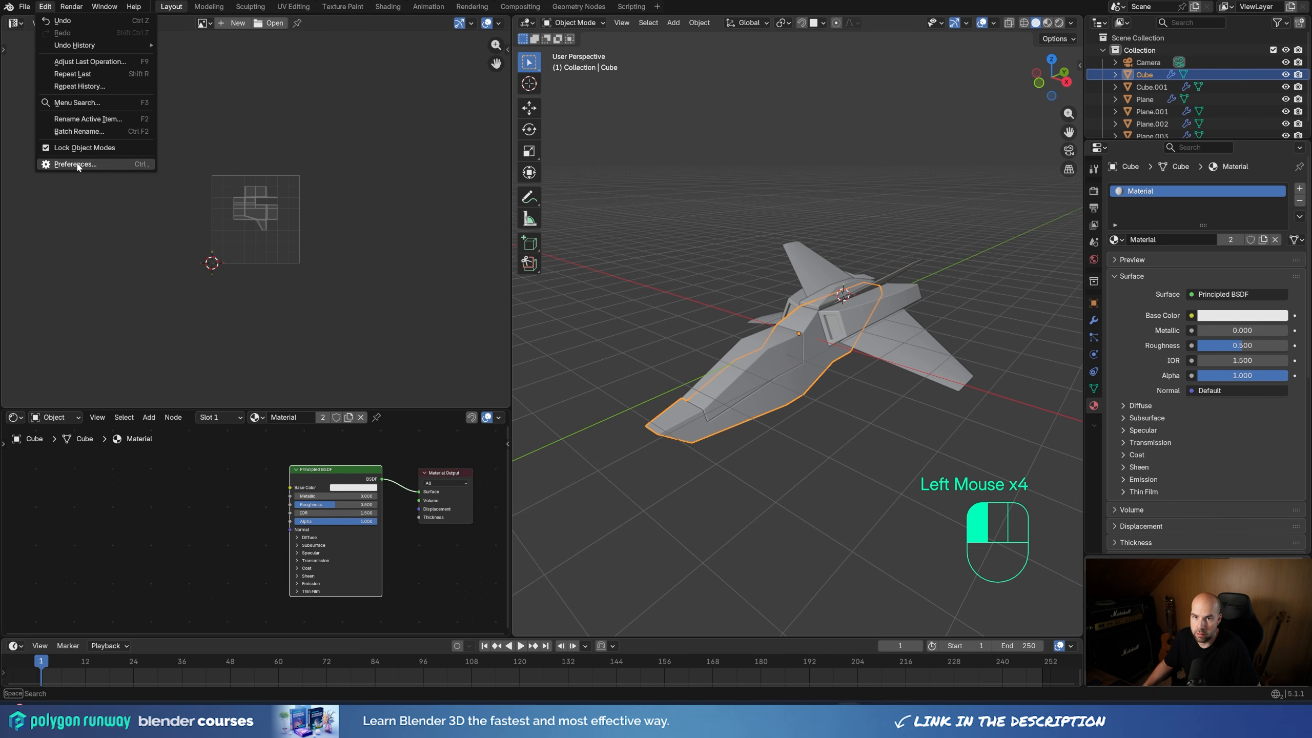
pyautogui.click(59, 164)
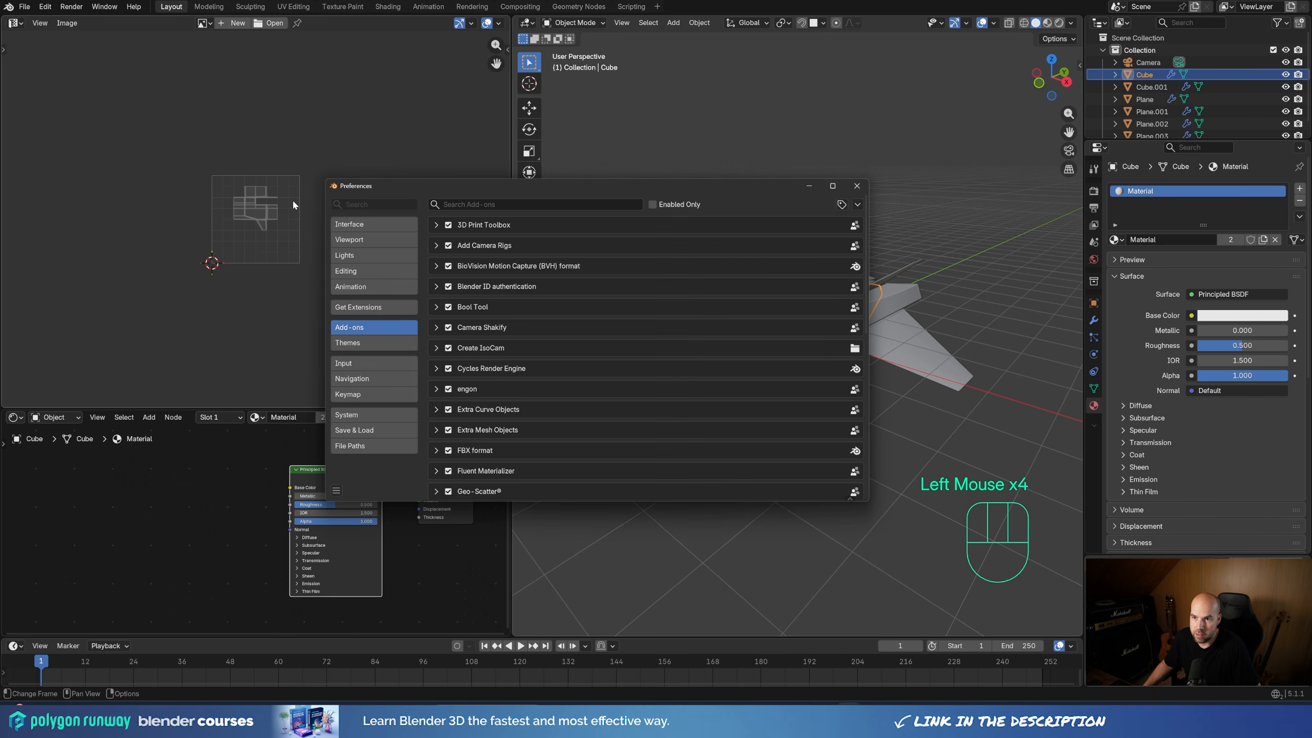
pyautogui.click(485, 203)
pyautogui.write('wrang')
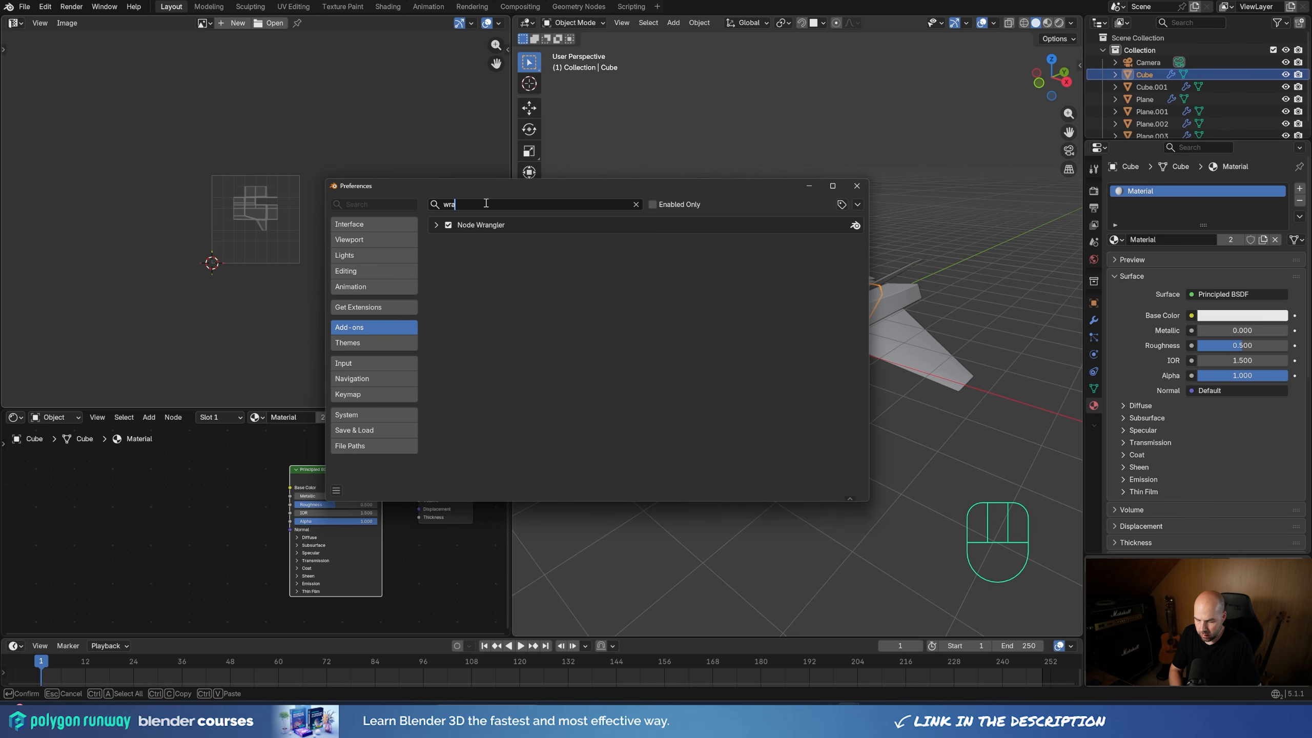
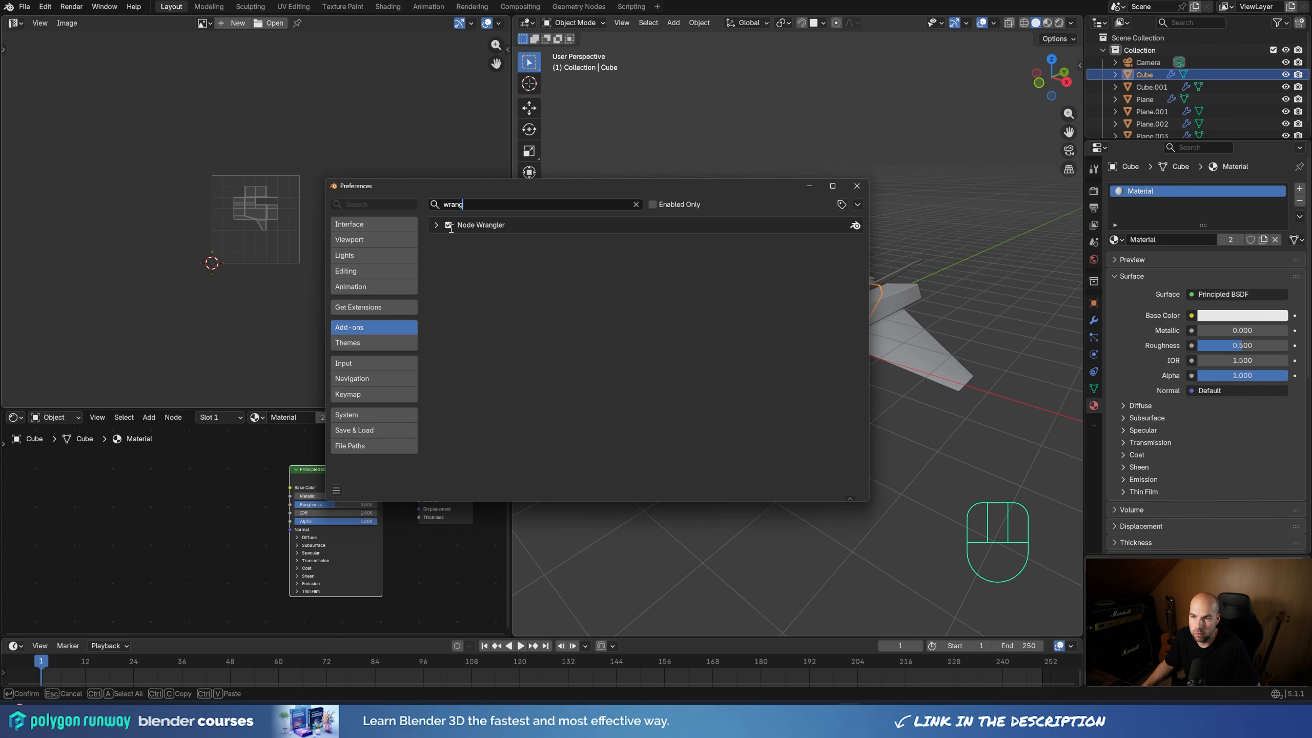
pyautogui.click(360, 307)
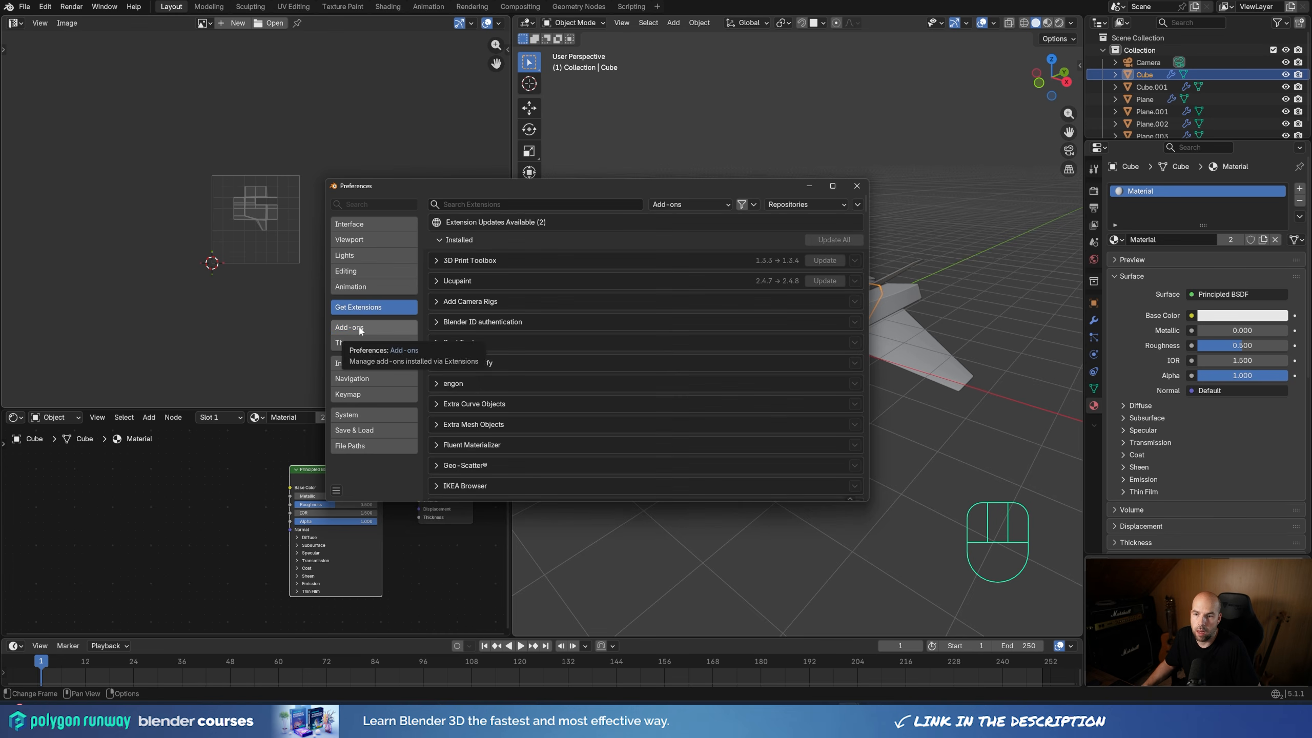
pyautogui.click(340, 328)
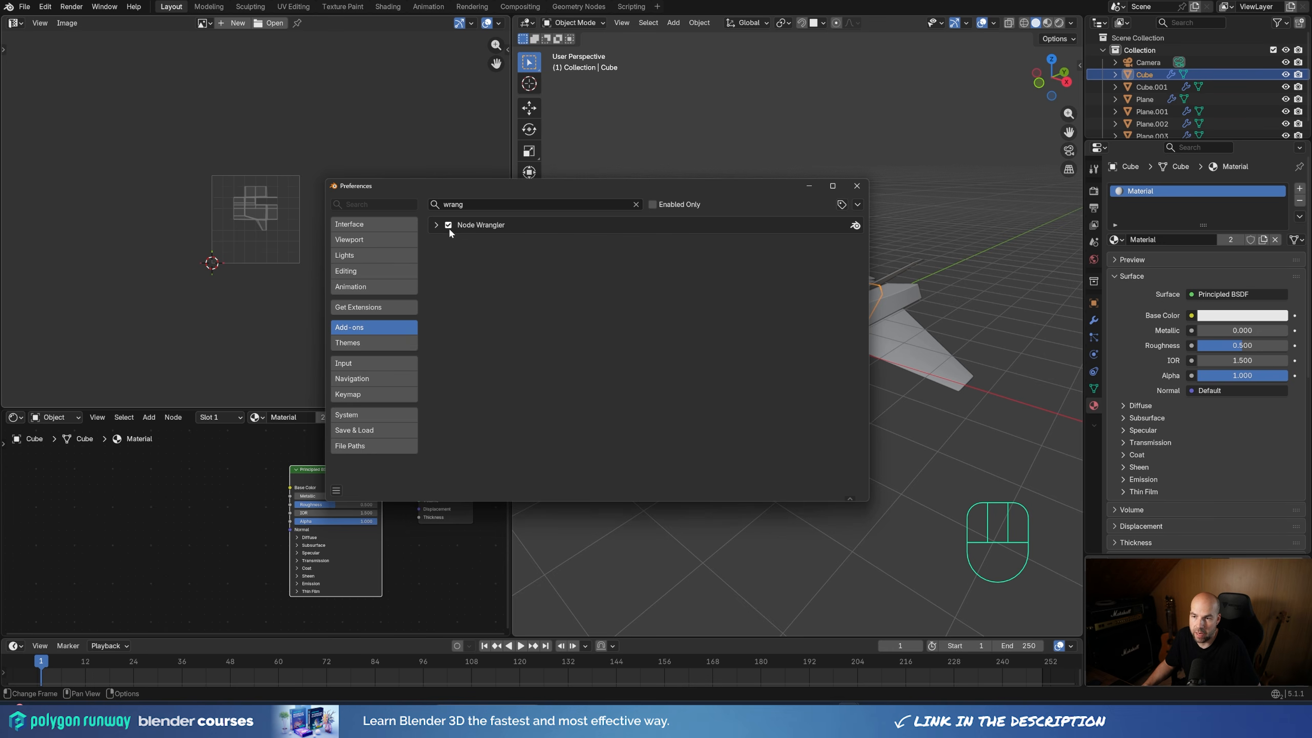
pyautogui.click(856, 186)
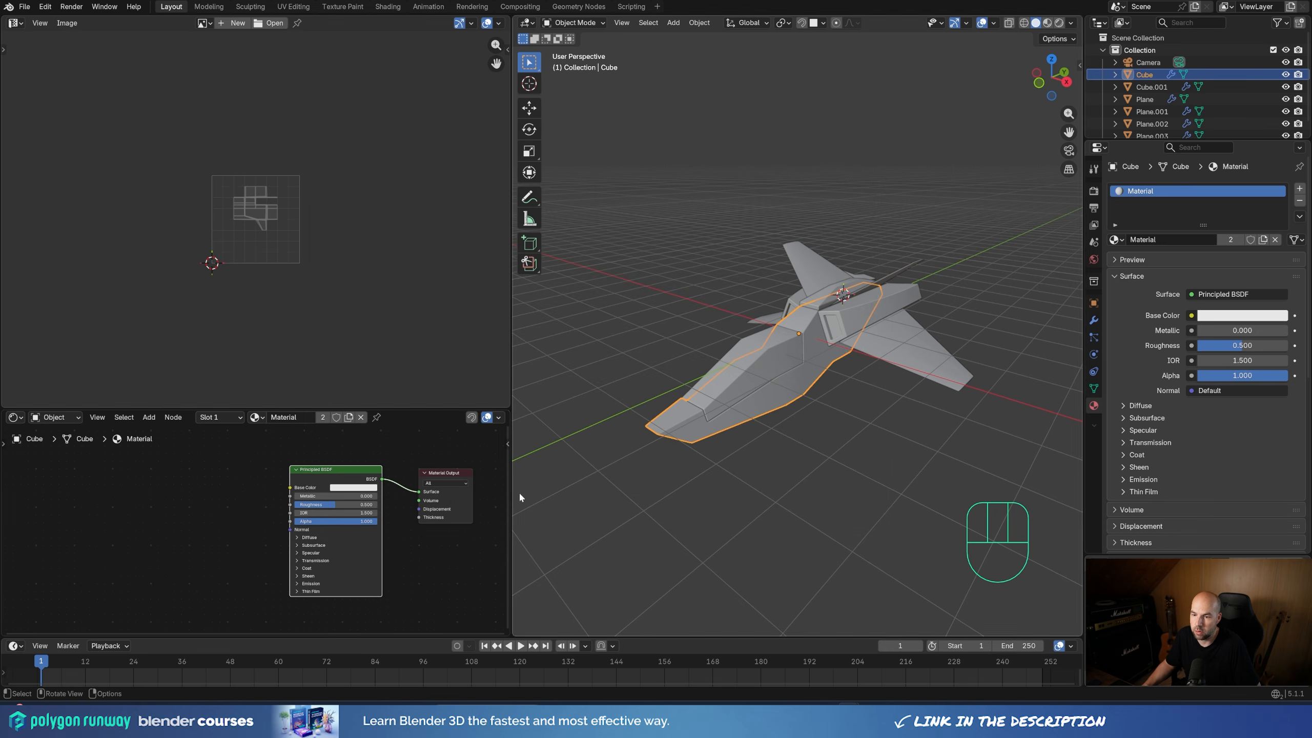
# Add an Image Texture with Mapping and Texture Coordinate nodes to the Principled BSDF using Node Wrangler's texture setup
pyautogui.click(319, 471)
pyautogui.rightClick(319, 472)
pyautogui.click(283, 478)
pyautogui.click(319, 471)
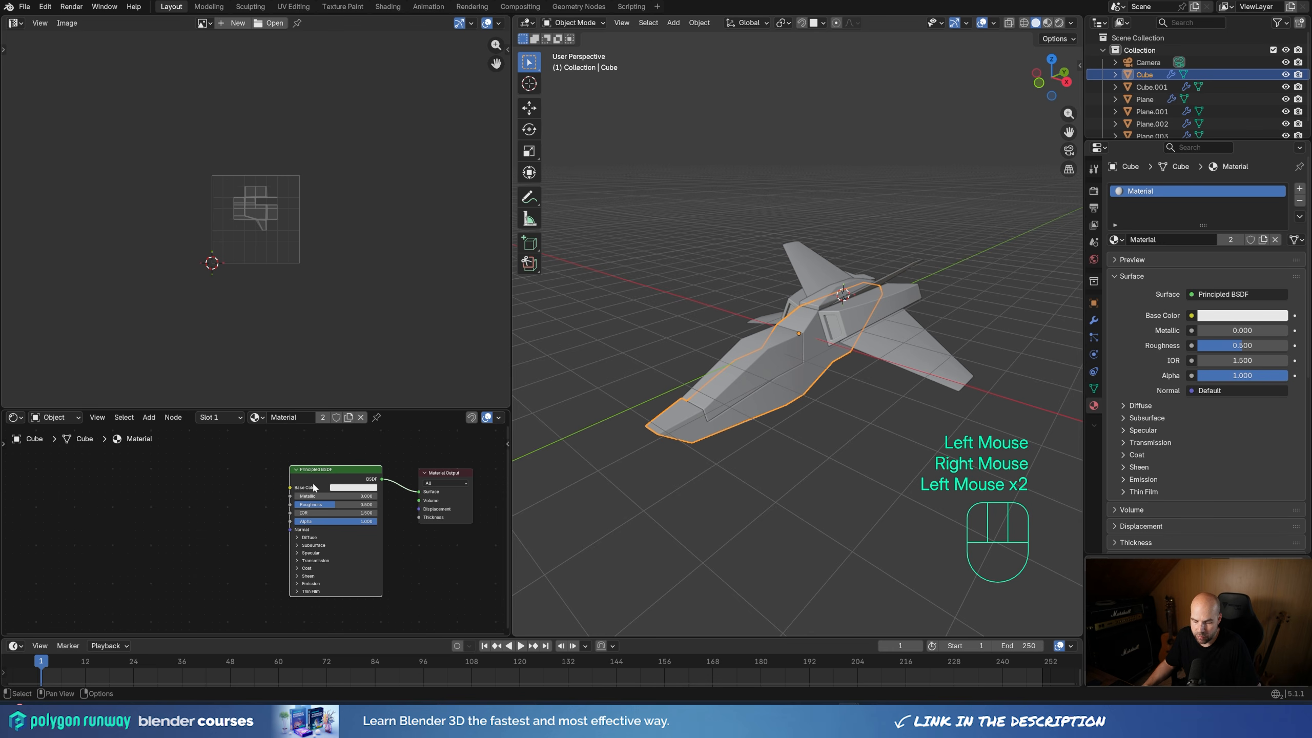
pyautogui.hotkey('ctrl', 't')
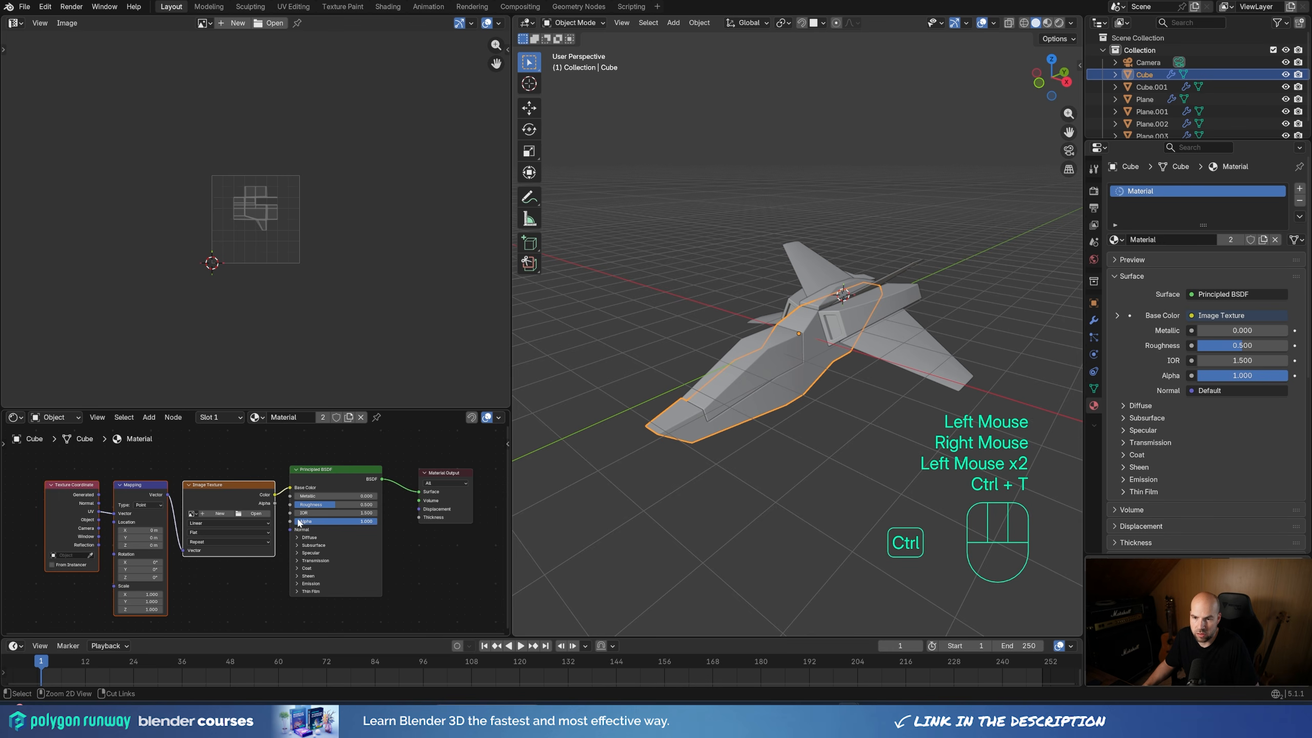
# Load metal2.png into the body material's Image Texture node
pyautogui.click(70, 488)
pyautogui.click(123, 486)
pyautogui.click(209, 489)
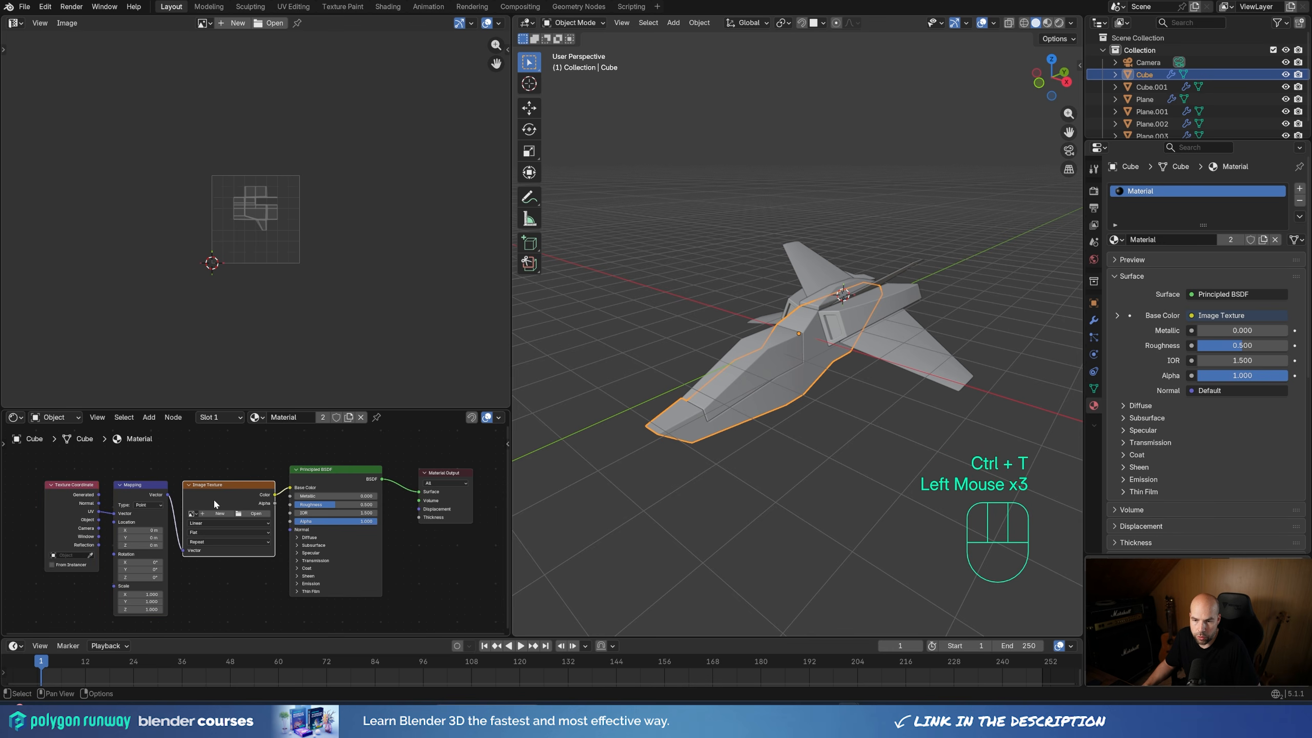
pyautogui.click(254, 517)
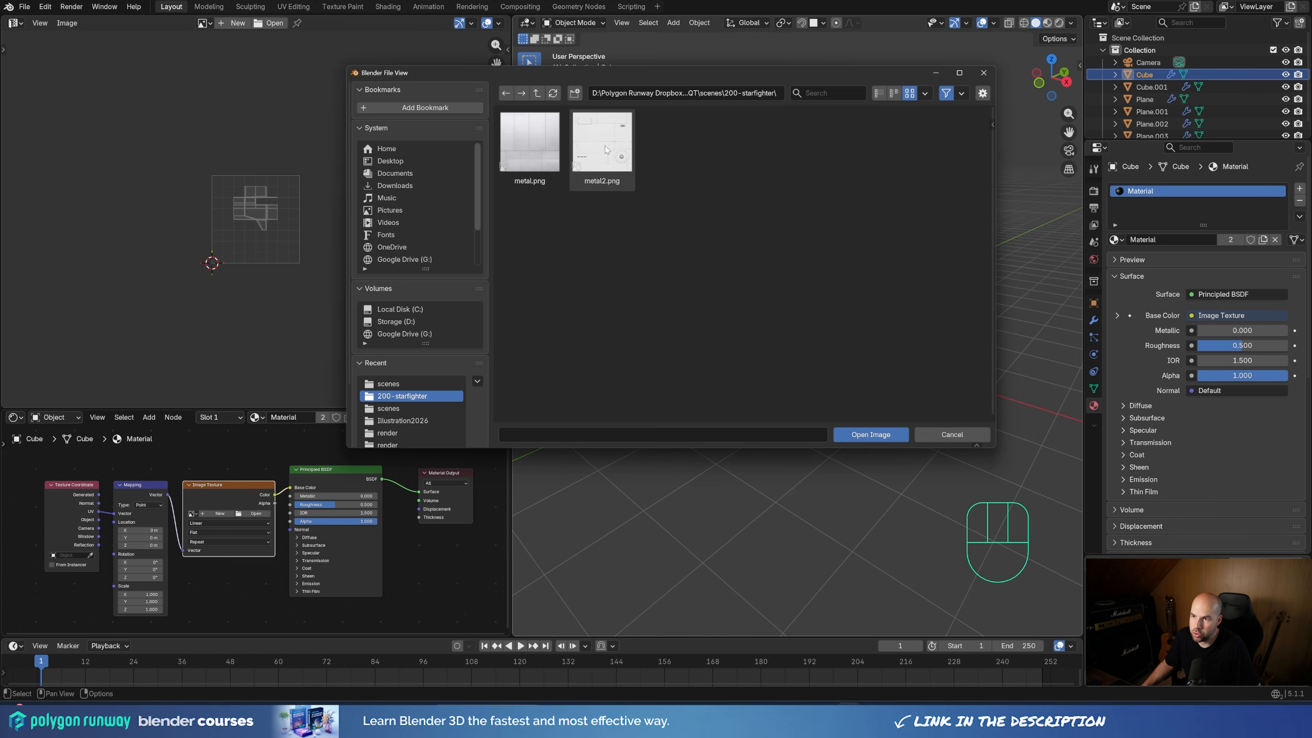
pyautogui.doubleClick(604, 146)
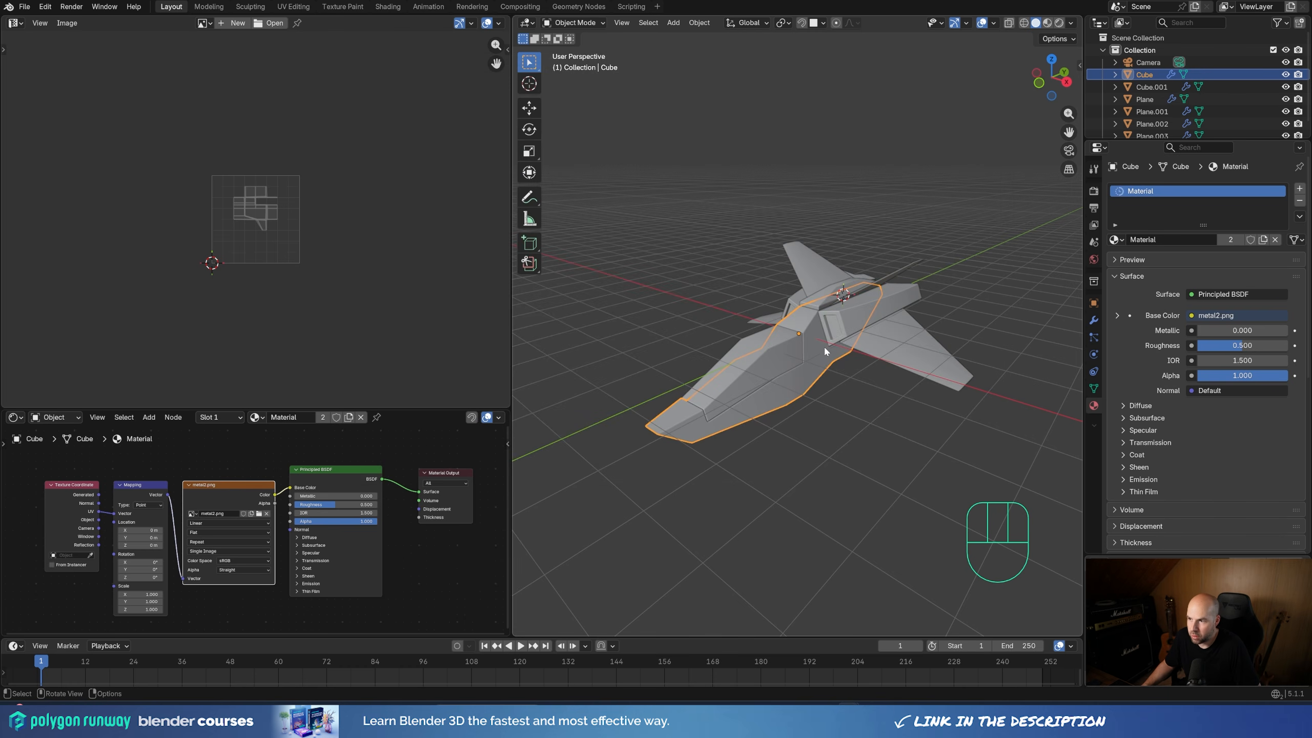
# Display the jet in Material Preview shading
pyautogui.keyDown('shift'); pyautogui.moveTo(824, 350); pyautogui.dragTo(813, 356, button='middle'); pyautogui.keyUp('shift')
pyautogui.press('z')
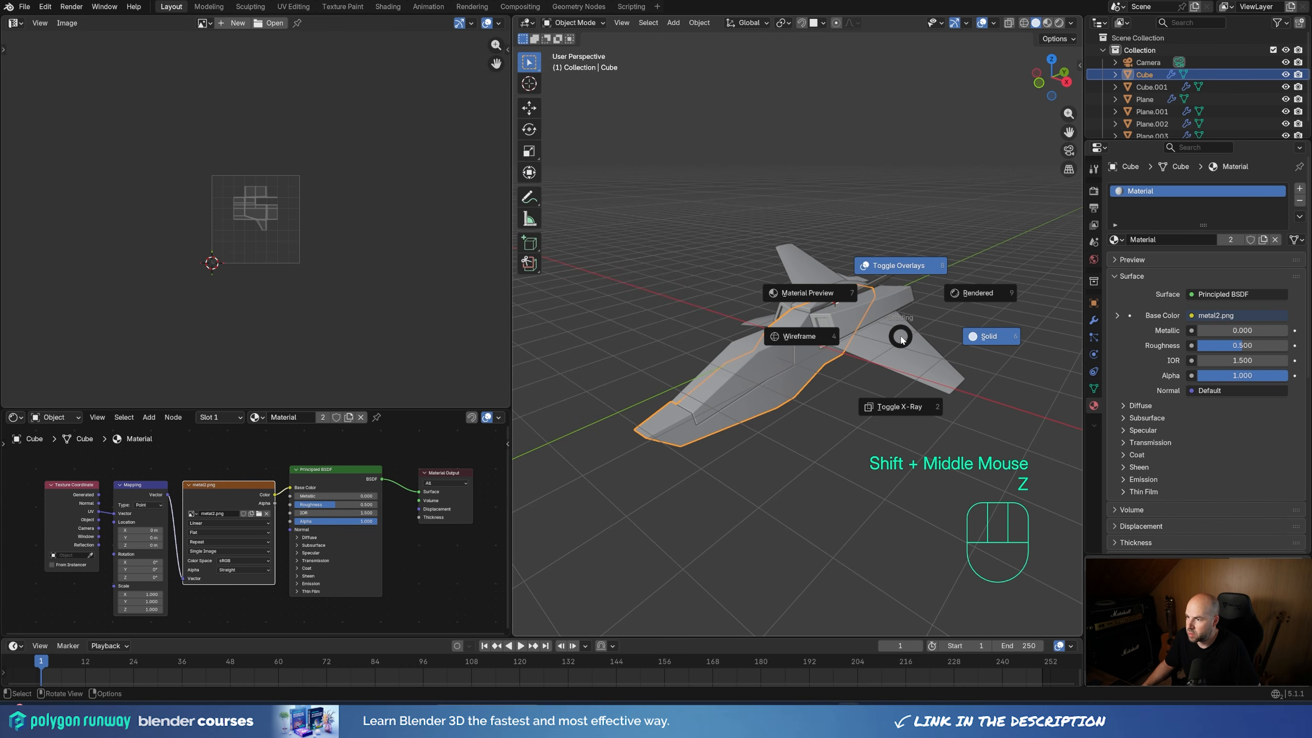
pyautogui.click(771, 266)
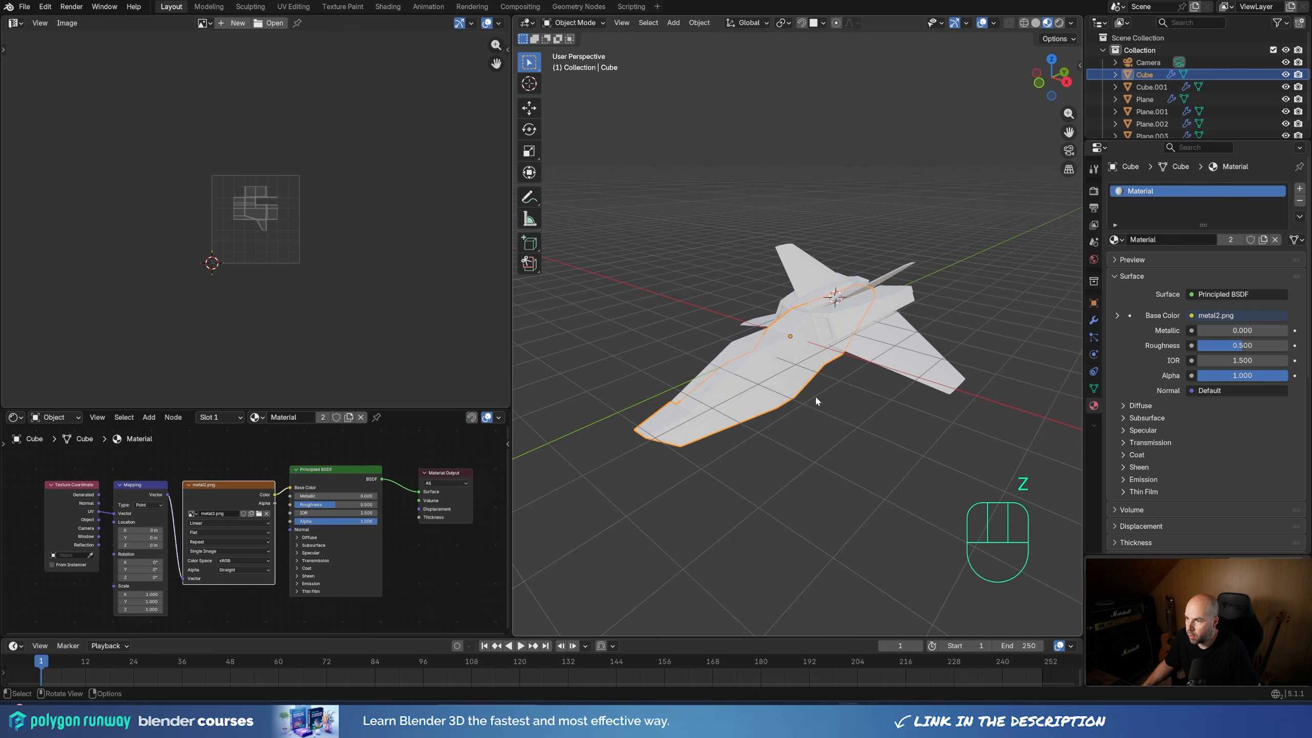
# Select all parts of the jet and unwrap all their faces with Smart UV Project at a 66° angle limit
pyautogui.moveTo(815, 395)
pyautogui.mouseDown(button='middle')
pyautogui.moveTo(774, 396)
pyautogui.moveTo(804, 395)
pyautogui.mouseUp(button='middle')
pyautogui.scroll(2, 798, 395)
pyautogui.moveTo(915, 394); pyautogui.dragTo(863, 409, button='middle')
pyautogui.moveTo(863, 409); pyautogui.dragTo(850, 410, button='middle')
pyautogui.moveTo(635, 173); pyautogui.dragTo(933, 427)
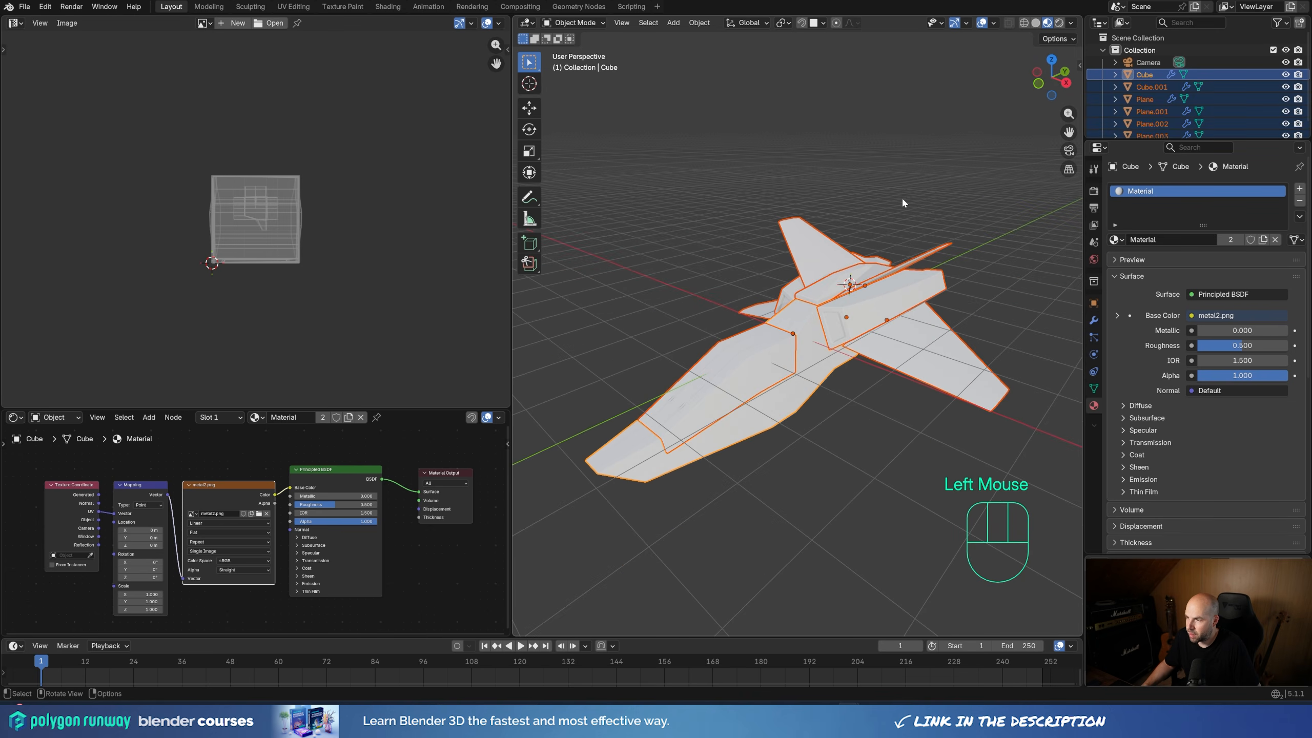
pyautogui.press('Tab')
pyautogui.press('a')
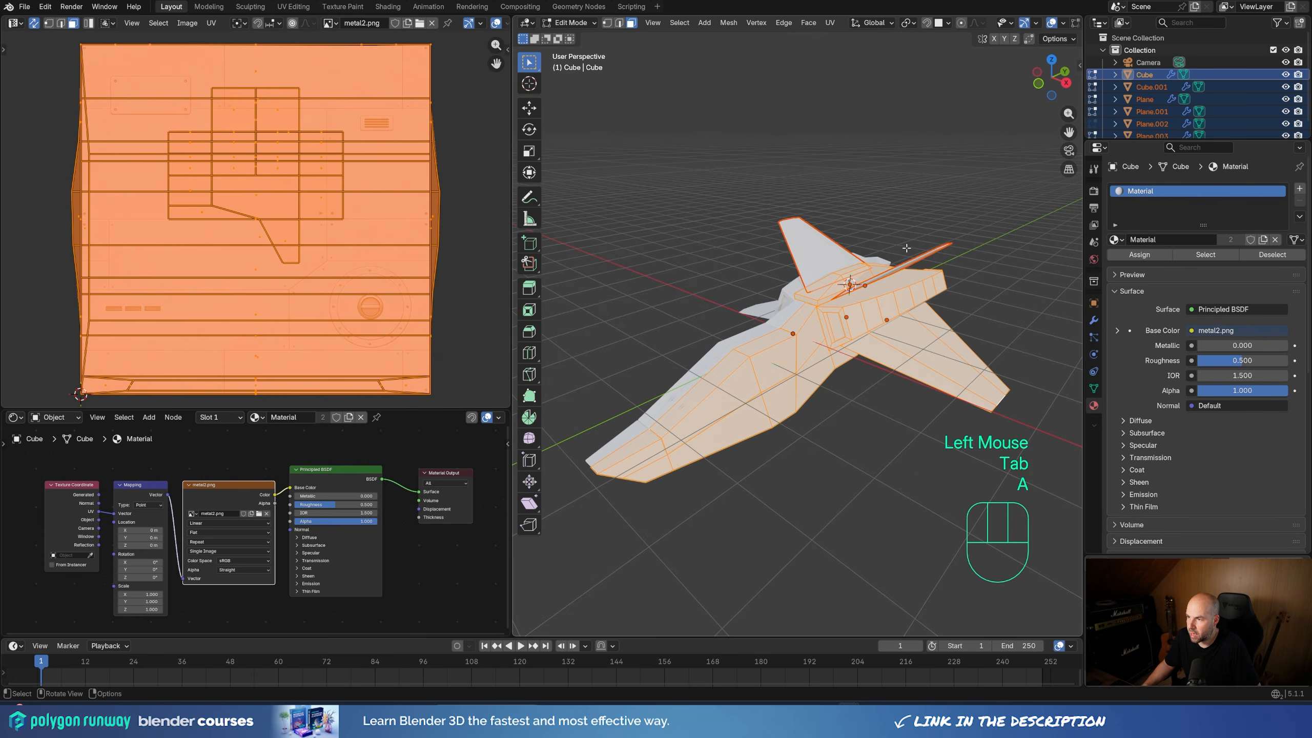
pyautogui.press('u')
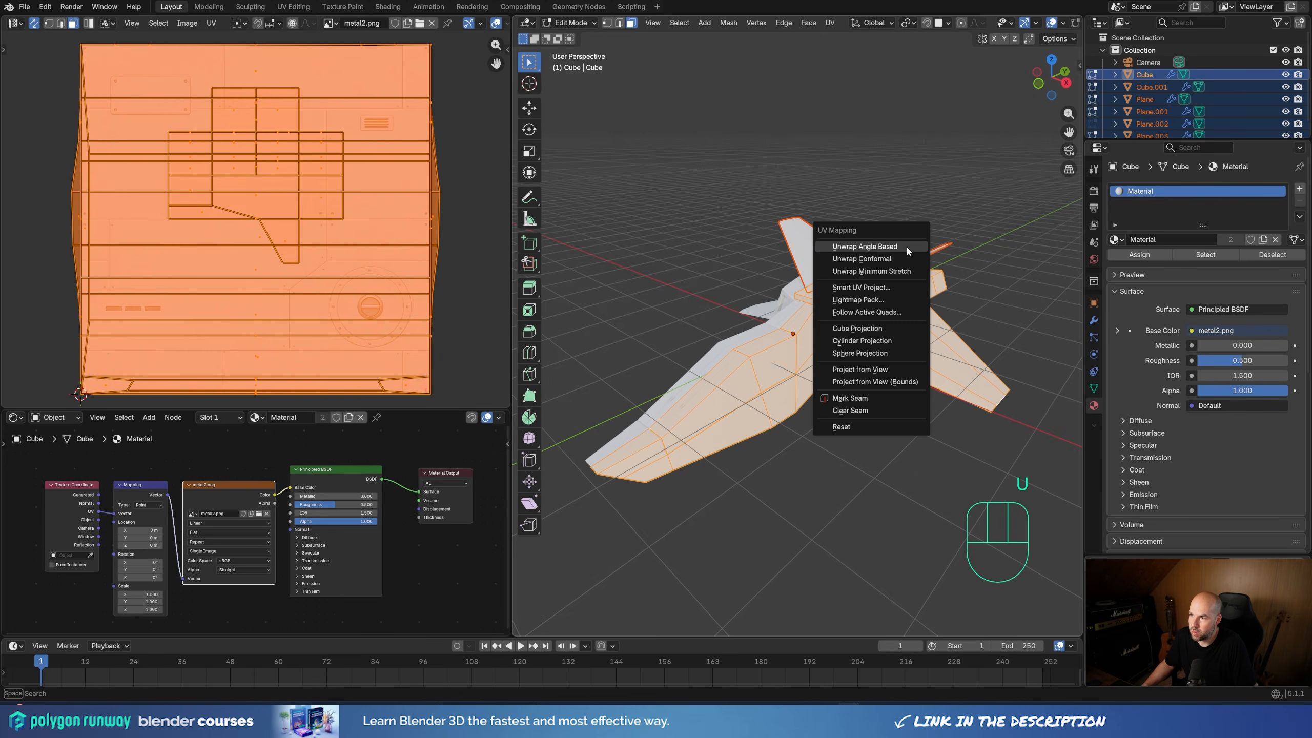
pyautogui.click(859, 288)
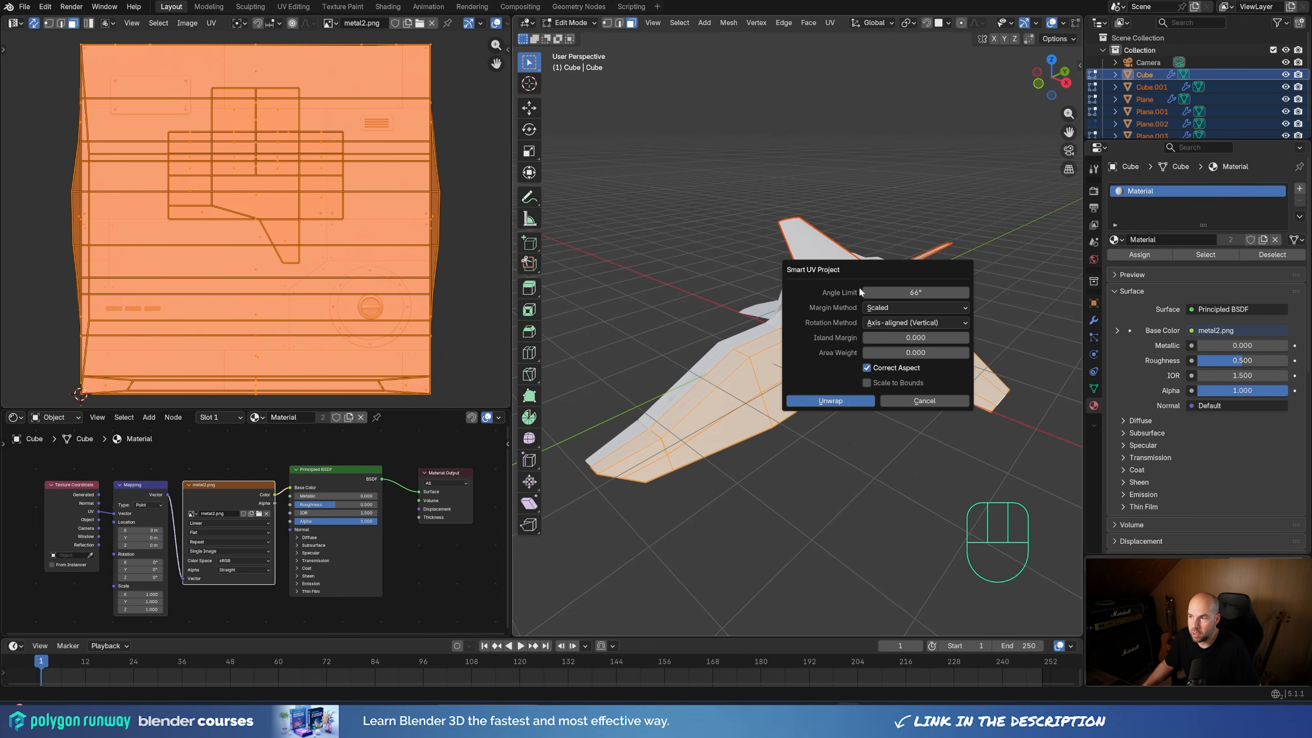
pyautogui.click(825, 402)
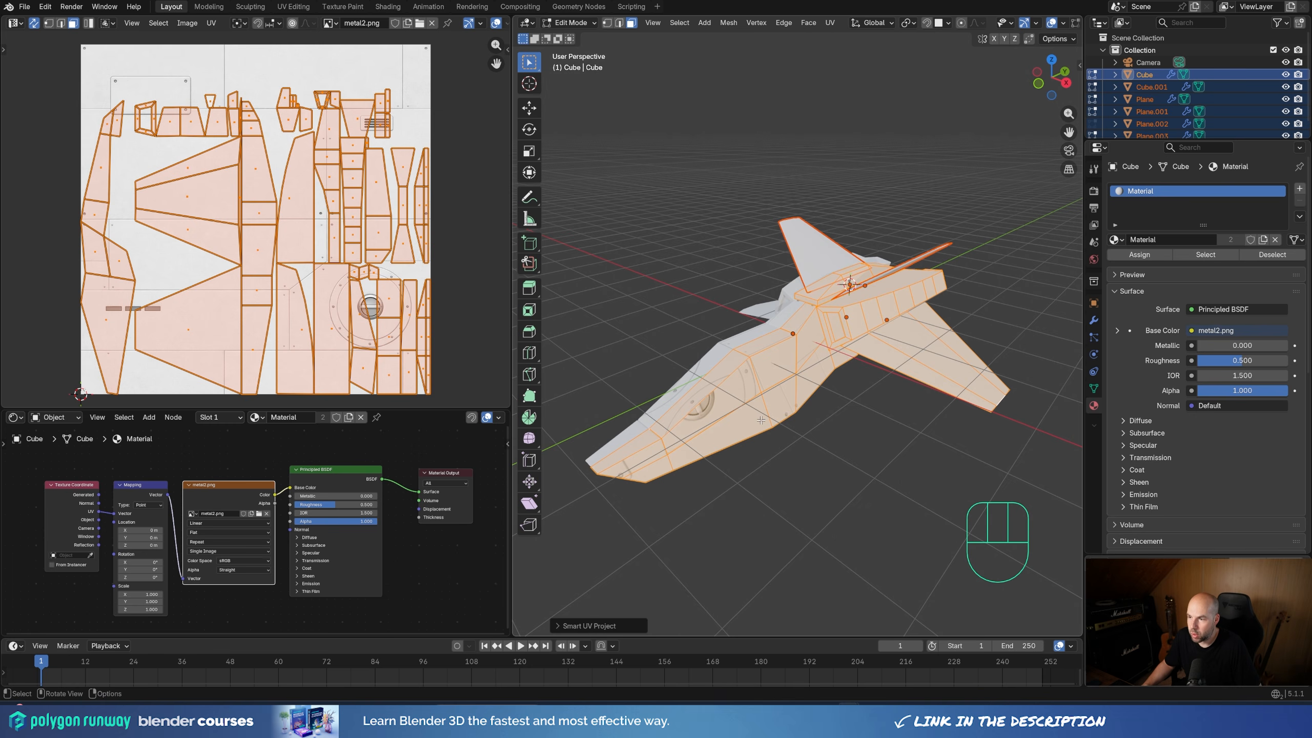
pyautogui.press('Tab')
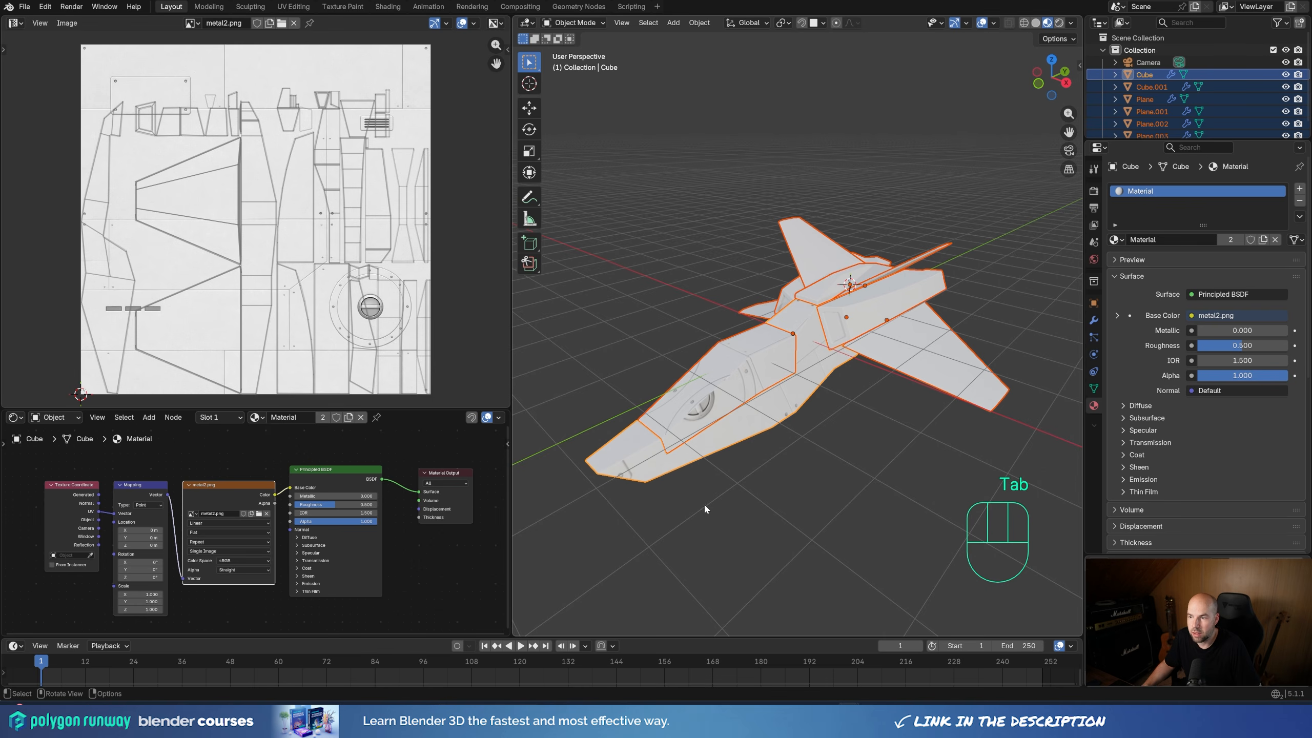
# Edit the fuselage alone and shift all its UV islands about 0.14 right and 0.09 up over the metal texture
pyautogui.click(795, 483)
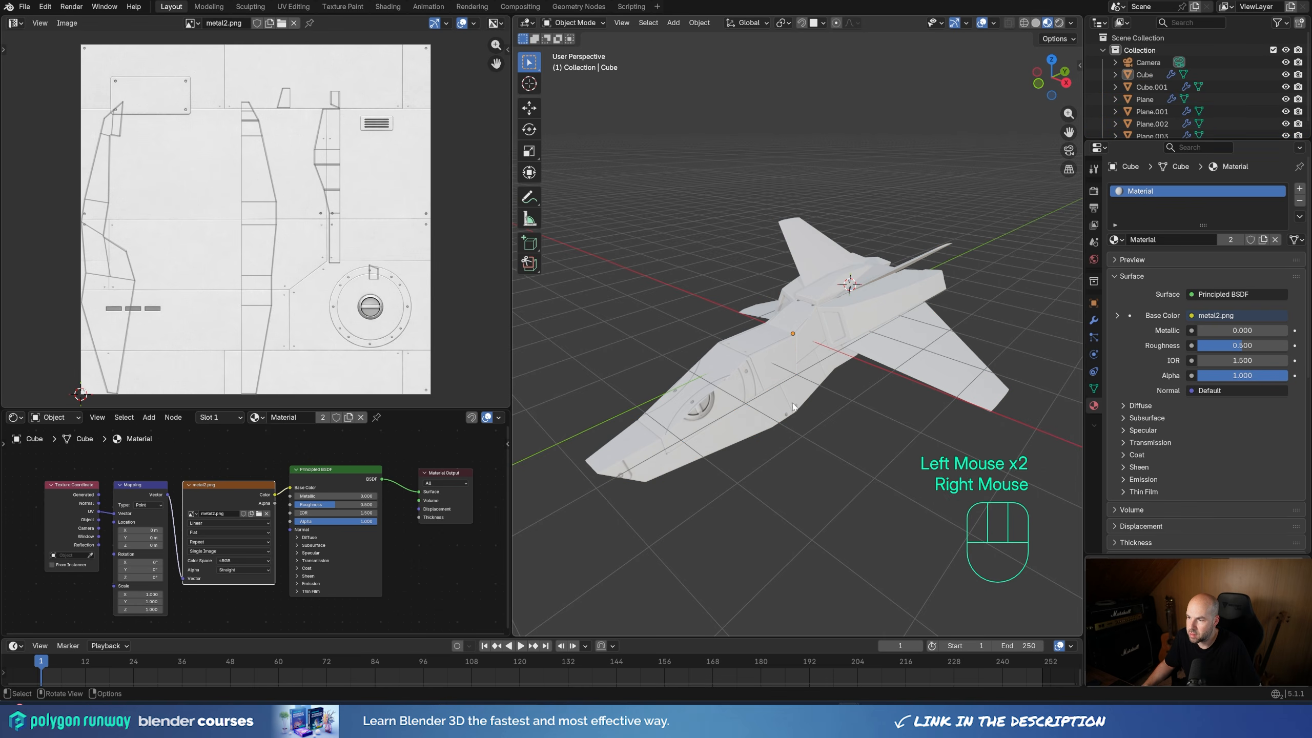
pyautogui.click(775, 400)
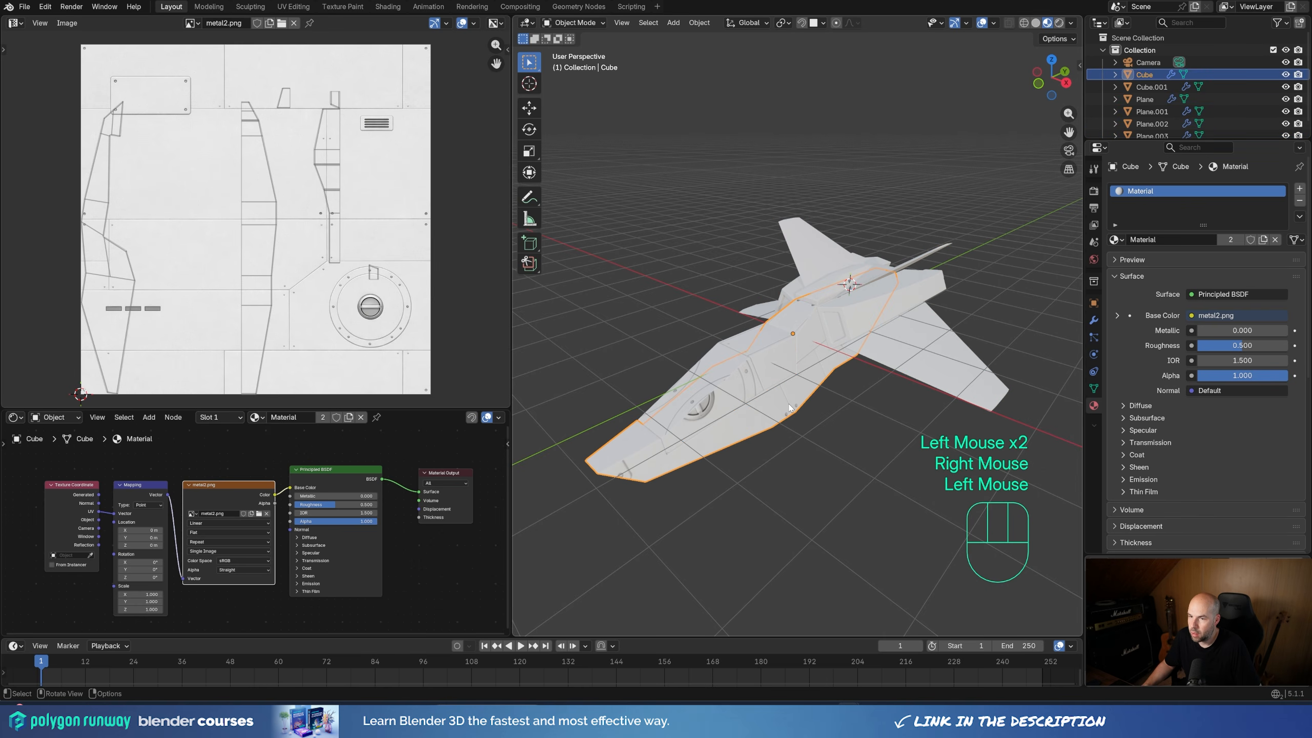
pyautogui.press('Tab')
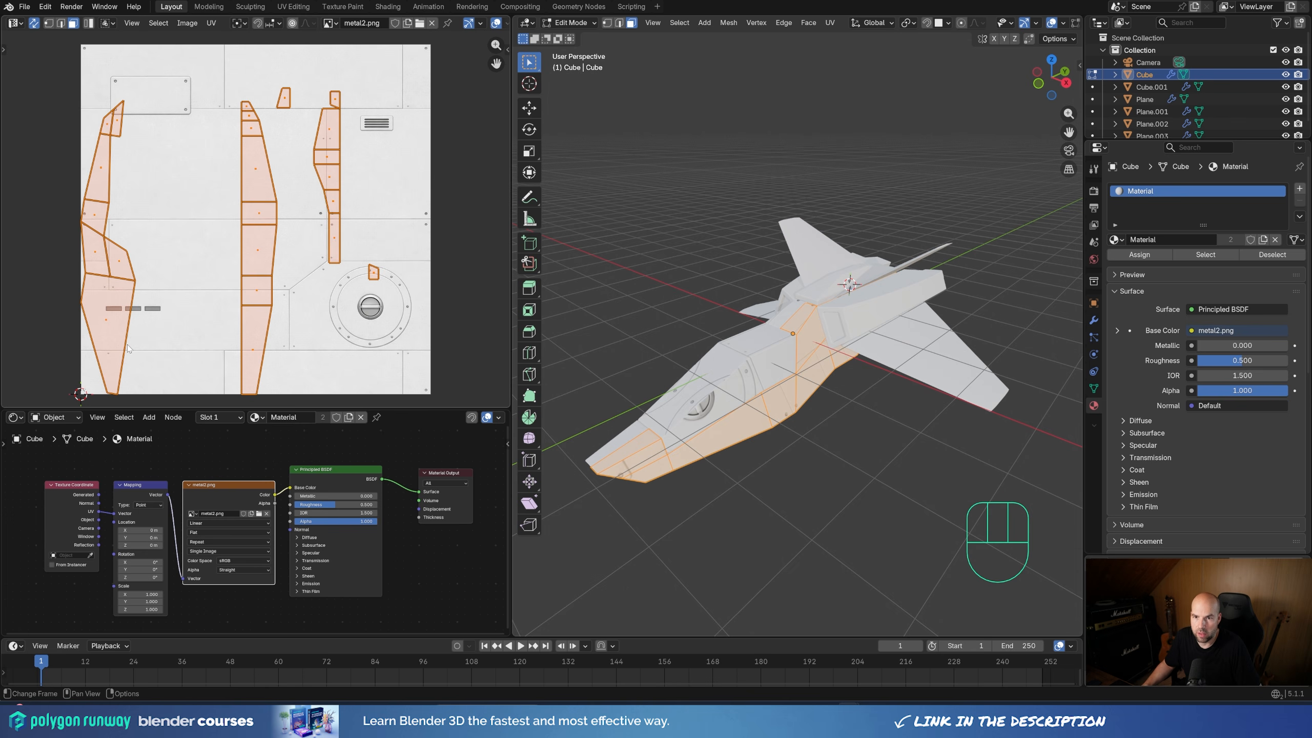
pyautogui.press('g')
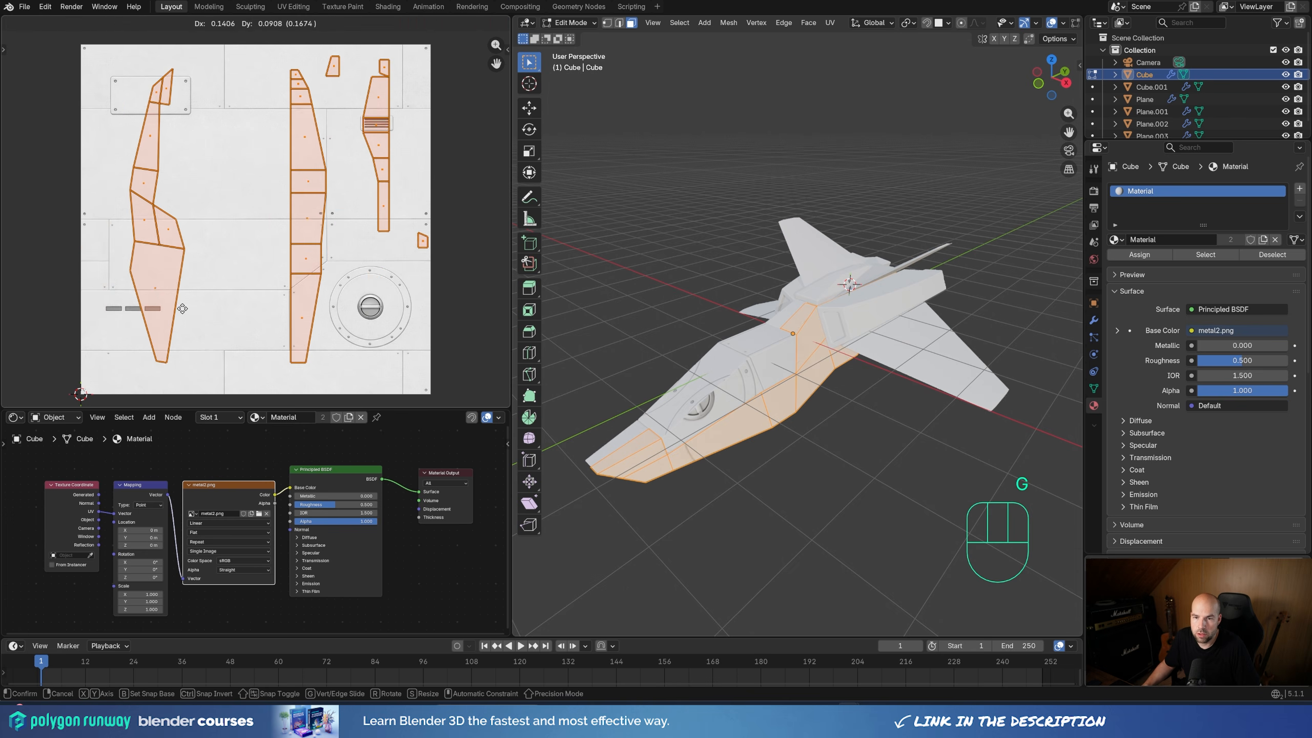
pyautogui.click(180, 308)
# Rotate the fuselage's leftmost UV island about 180° and place it between the riveted plate and the three slots of the texture
pyautogui.click(225, 367)
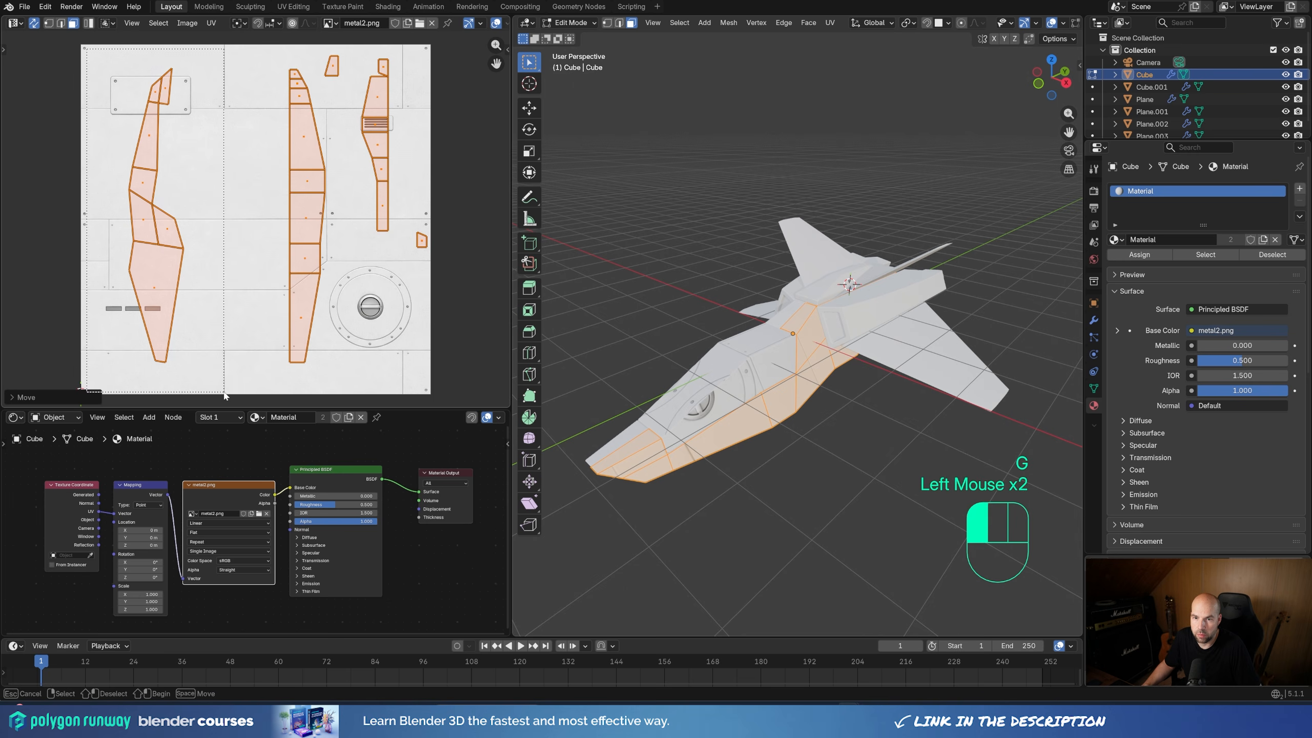
pyautogui.press('g')
pyautogui.click(200, 279)
pyautogui.press('r')
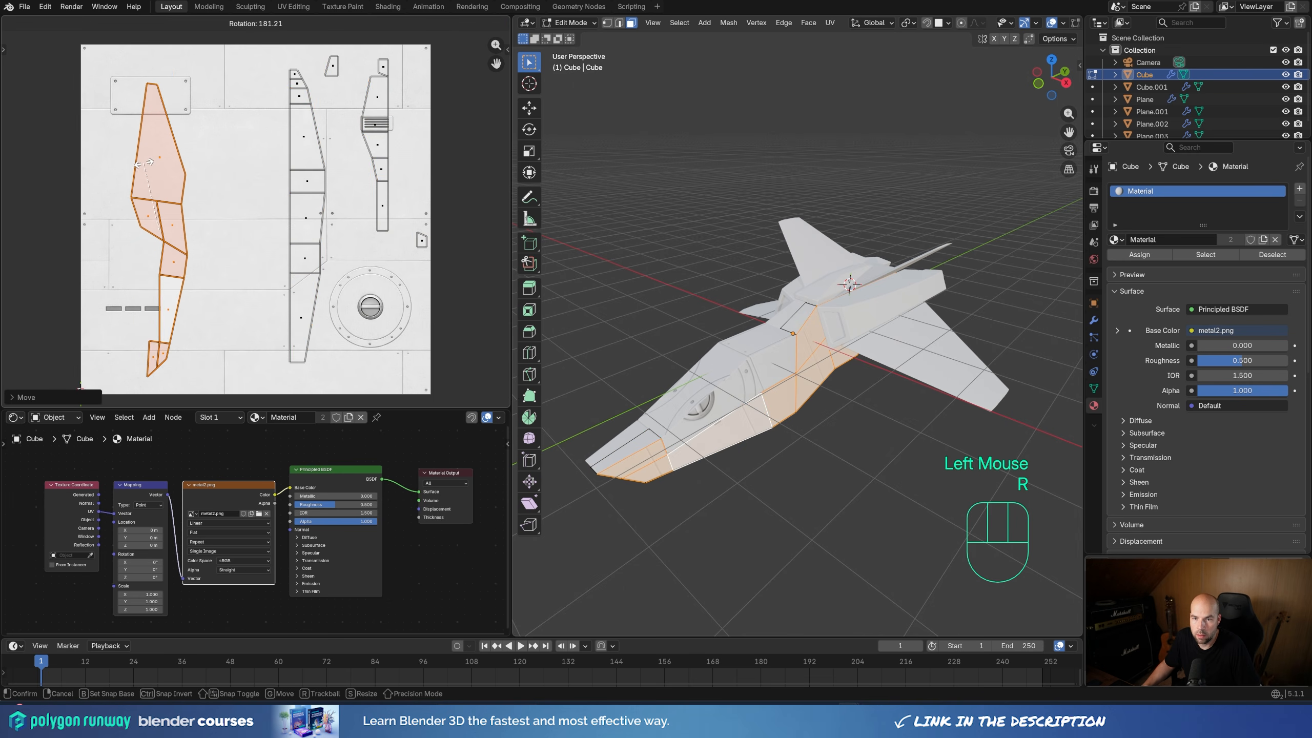
pyautogui.click(217, 240)
pyautogui.press('g')
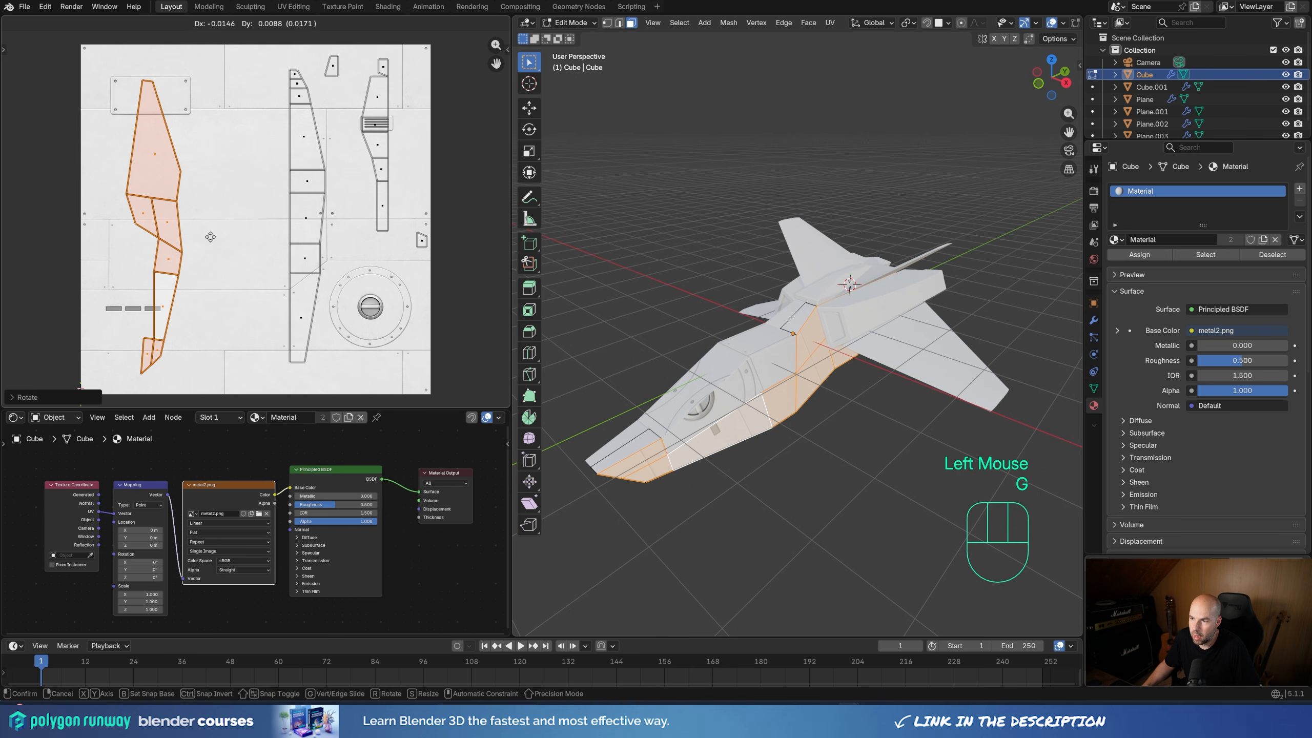
pyautogui.click(211, 234)
# Move the fuselage's long middle UV island about 0.14 left and 0.05 up on the texture
pyautogui.scroll(2, 143, 319)
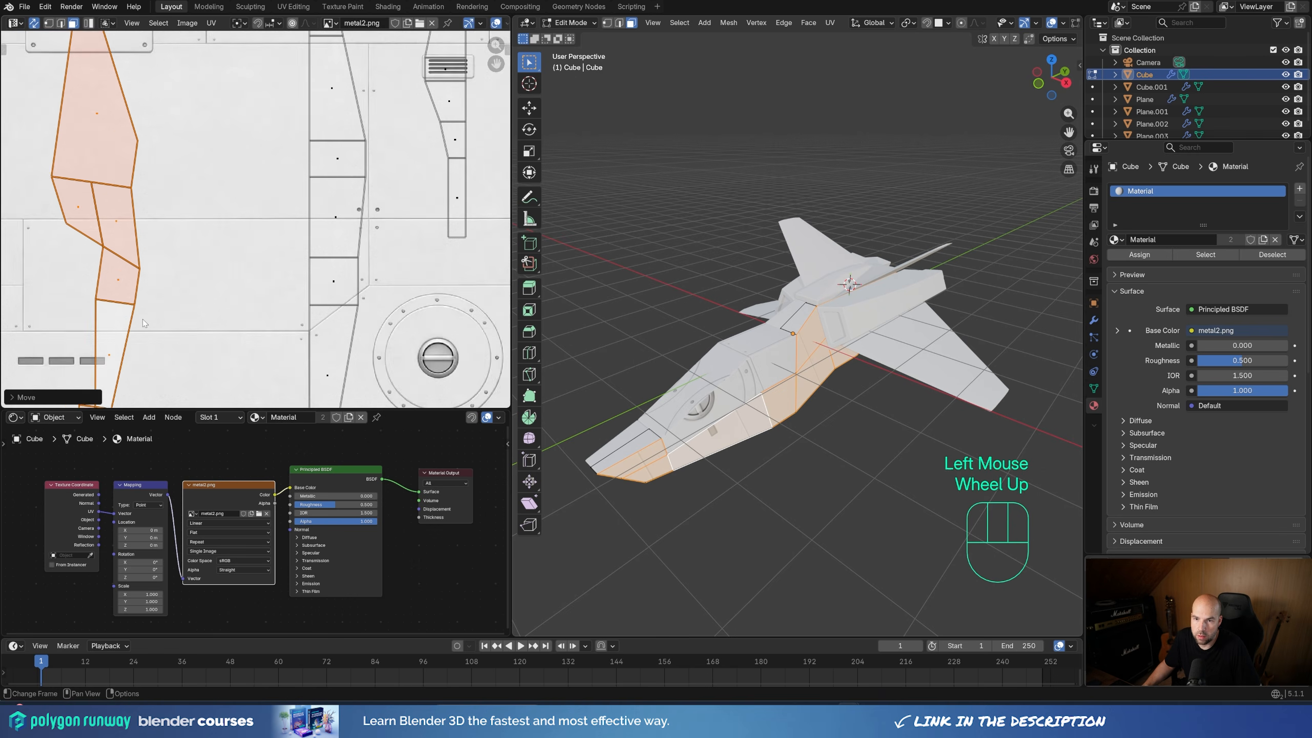
pyautogui.scroll(1, 142, 319)
pyautogui.keyDown('shift'); pyautogui.moveTo(87, 397); pyautogui.dragTo(122, 316, button='middle'); pyautogui.keyUp('shift')
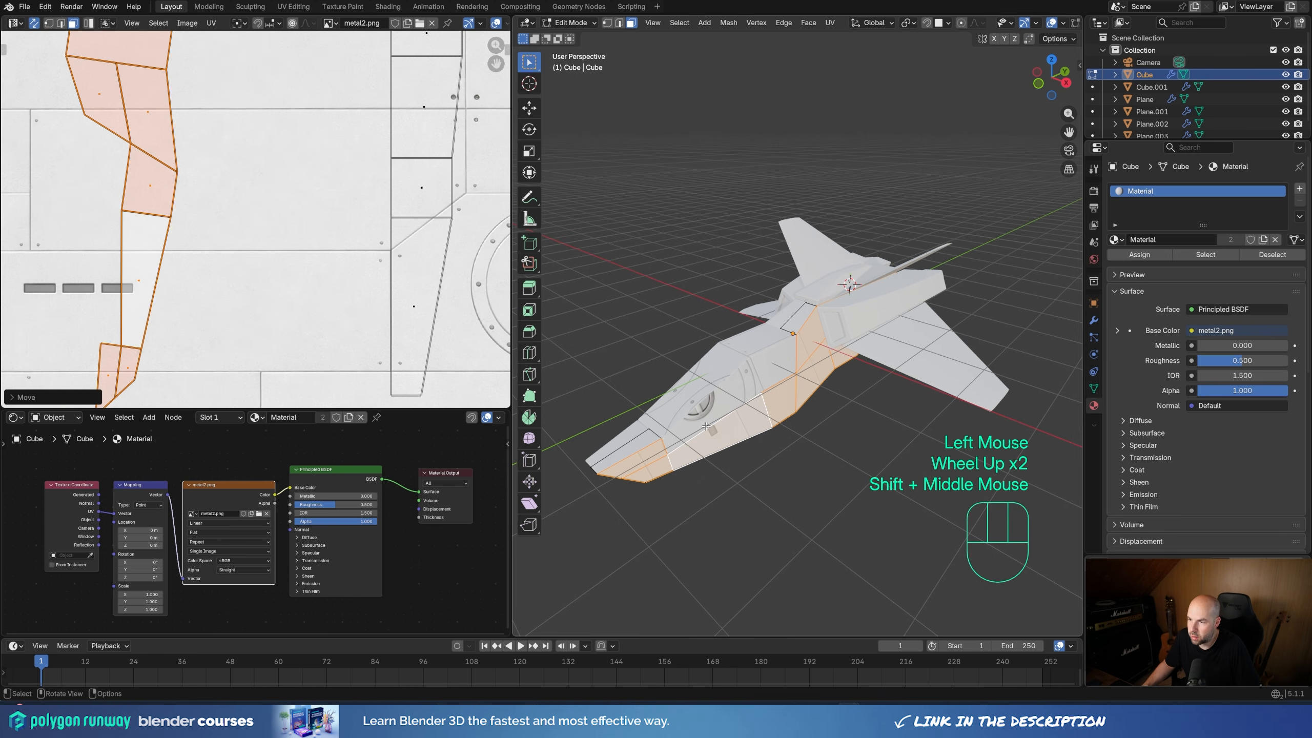
pyautogui.scroll(1, 706, 427)
pyautogui.keyDown('shift'); pyautogui.moveTo(706, 426); pyautogui.dragTo(742, 369, button='middle'); pyautogui.keyUp('shift')
pyautogui.scroll(-2, 835, 271)
pyautogui.scroll(-3, 169, 233)
pyautogui.keyDown('shift'); pyautogui.moveTo(168, 233); pyautogui.dragTo(214, 225, button='middle'); pyautogui.keyUp('shift')
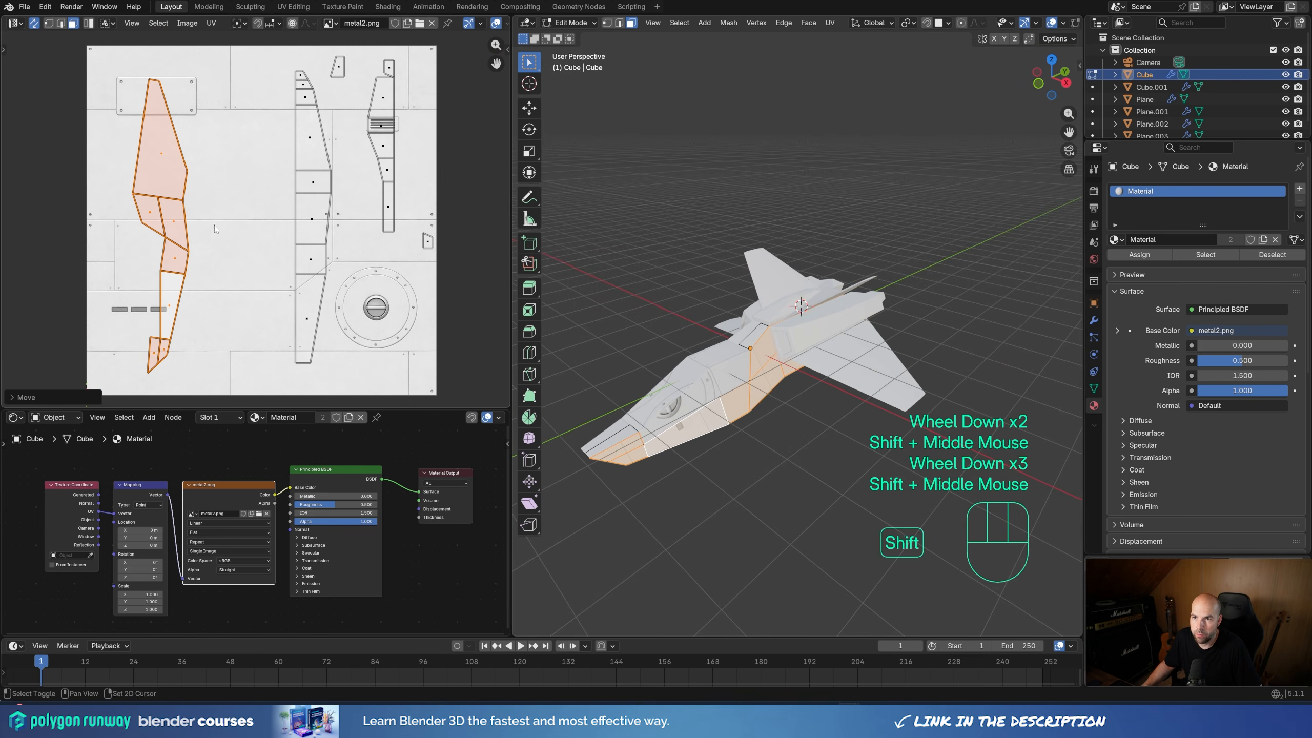
pyautogui.moveTo(238, 38); pyautogui.dragTo(331, 371)
pyautogui.press('g')
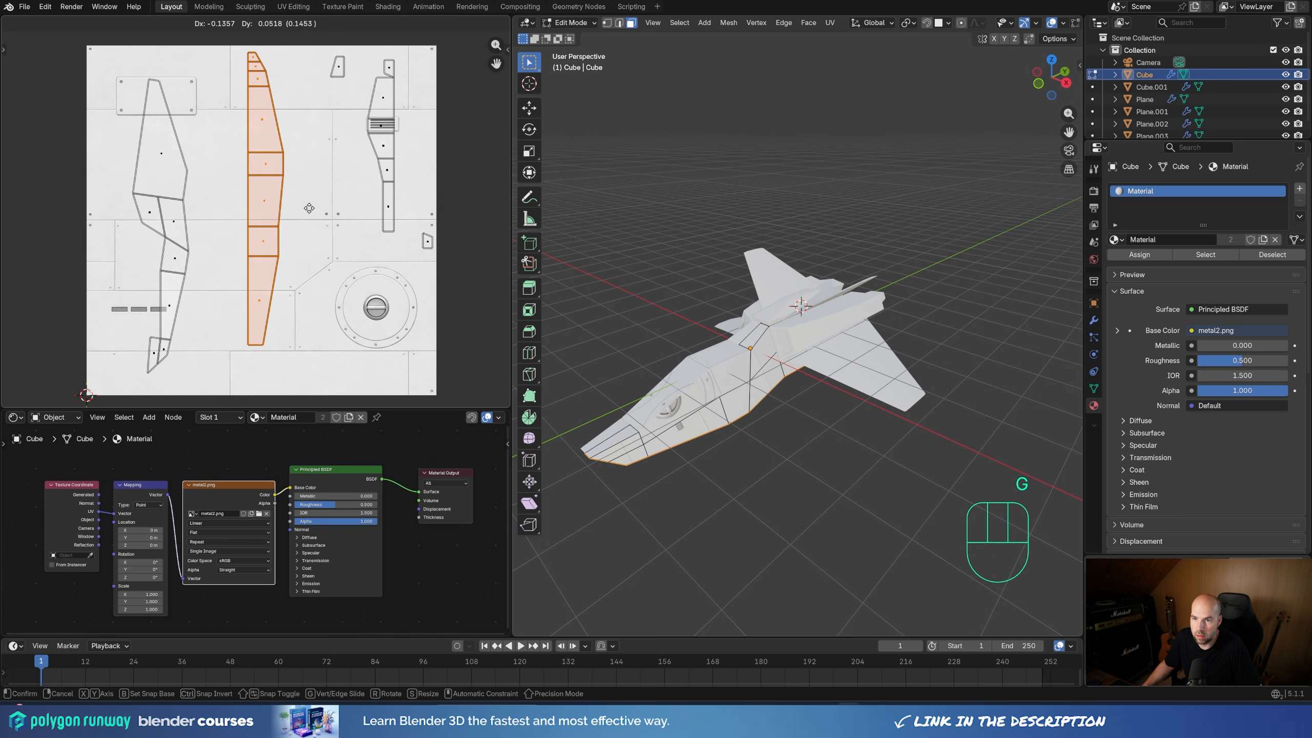
pyautogui.click(308, 208)
# Move the narrow fuselage UV island so the texture's vent sits on the spine face behind the canopy
pyautogui.moveTo(713, 372)
pyautogui.mouseDown(button='middle')
pyautogui.moveTo(730, 278)
pyautogui.moveTo(726, 382)
pyautogui.mouseUp(button='middle')
pyautogui.doubleClick(383, 129)
pyautogui.press('l')
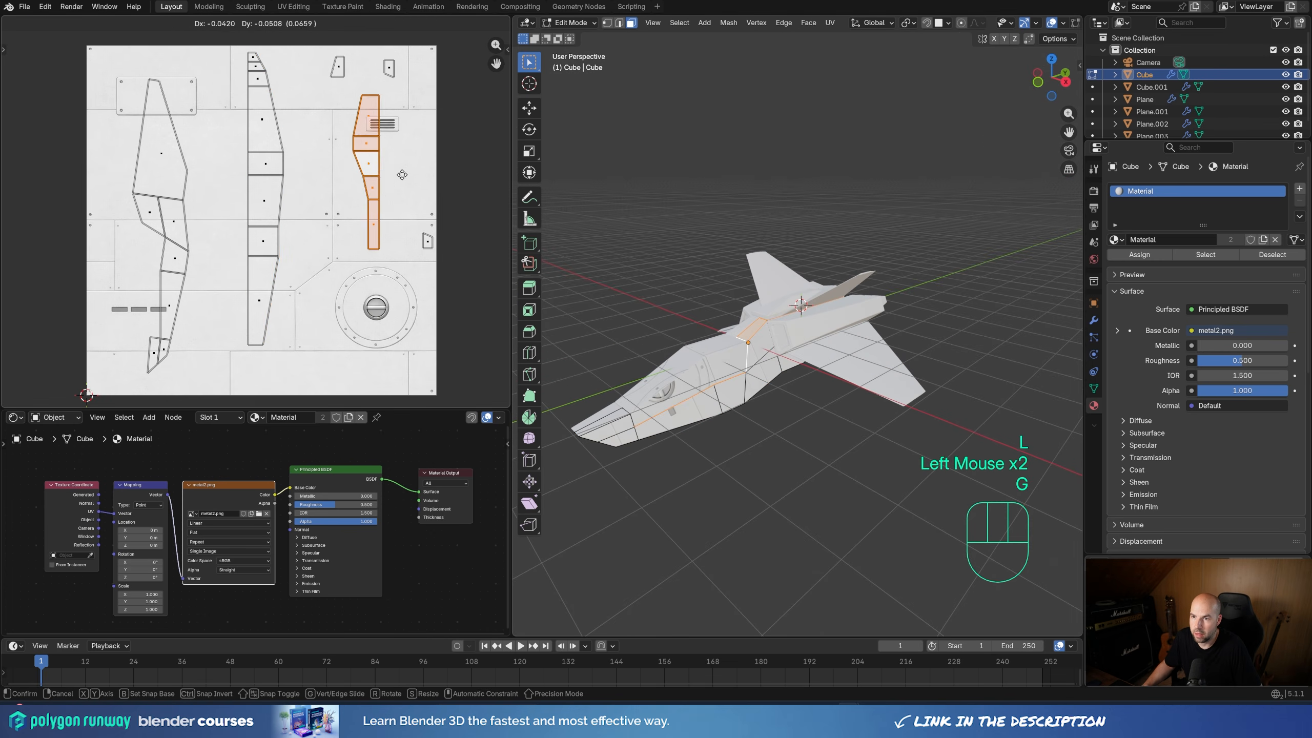
pyautogui.press('g')
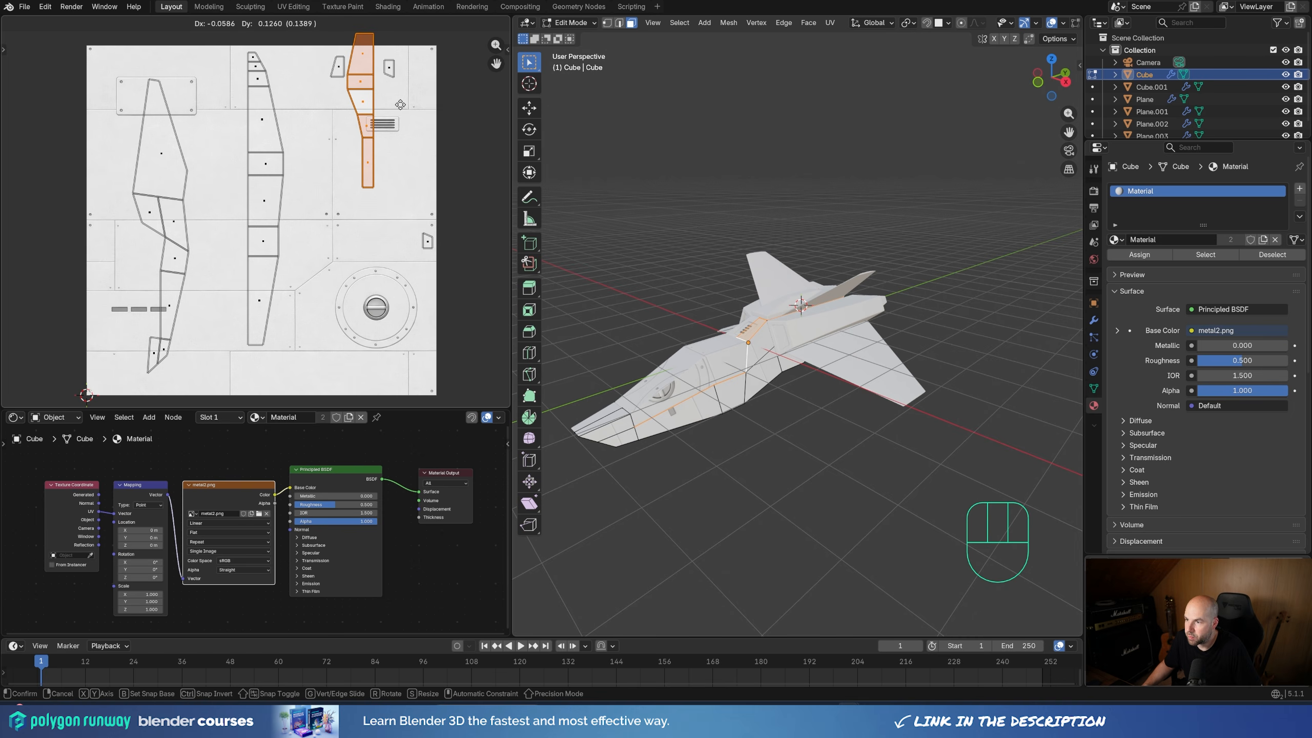
pyautogui.click(401, 104)
pyautogui.scroll(2, 738, 351)
pyautogui.moveTo(712, 310); pyautogui.dragTo(744, 362, button='middle')
pyautogui.scroll(2, 370, 87)
pyautogui.keyDown('shift'); pyautogui.moveTo(370, 88); pyautogui.dragTo(382, 91, button='middle'); pyautogui.keyUp('shift')
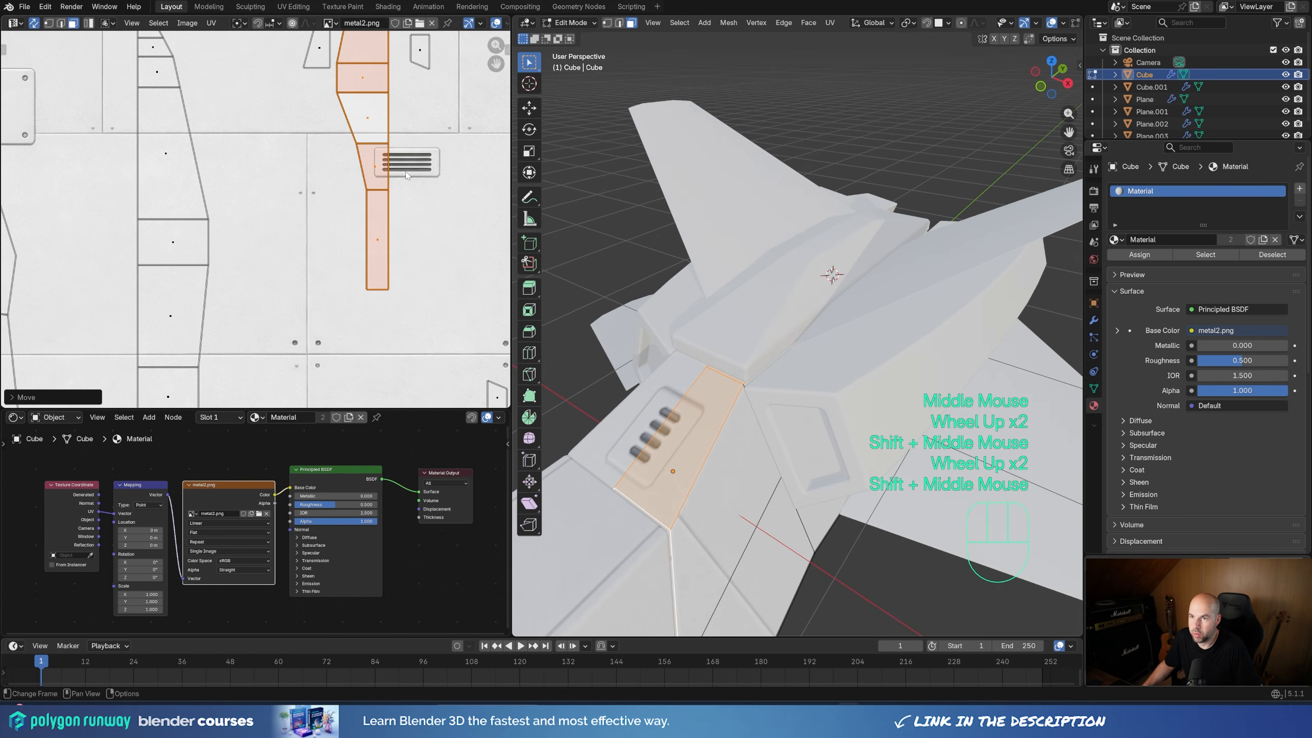
pyautogui.press('g')
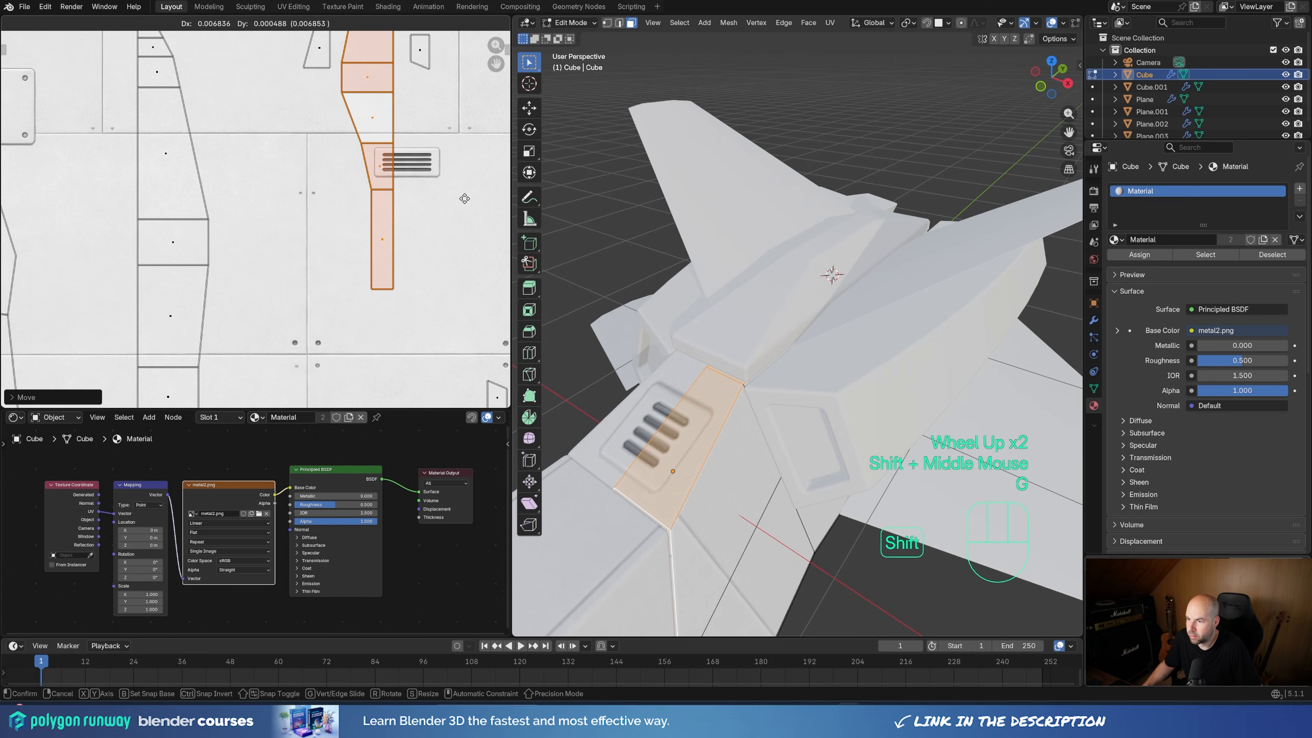
pyautogui.keyDown('shift'); pyautogui.click(434, 186); pyautogui.keyUp('shift')
# Check the fuselage's texture placement and pick the two small upper UV islands to see which faces they cover
pyautogui.scroll(-2, 781, 294)
pyautogui.moveTo(780, 294); pyautogui.dragTo(769, 293, button='middle')
pyautogui.scroll(-1, 379, 139)
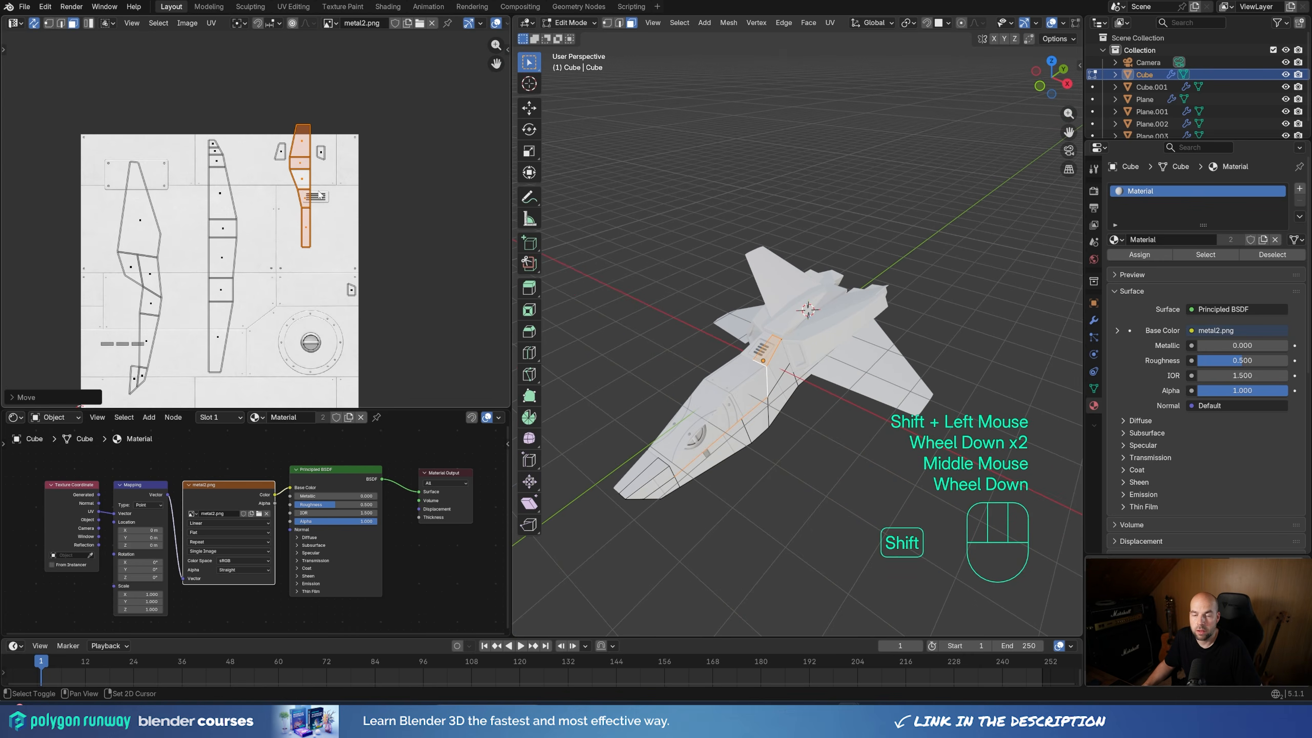
pyautogui.keyDown('shift'); pyautogui.moveTo(331, 201); pyautogui.dragTo(321, 217, button='middle'); pyautogui.keyUp('shift')
pyautogui.scroll(1, 298, 211)
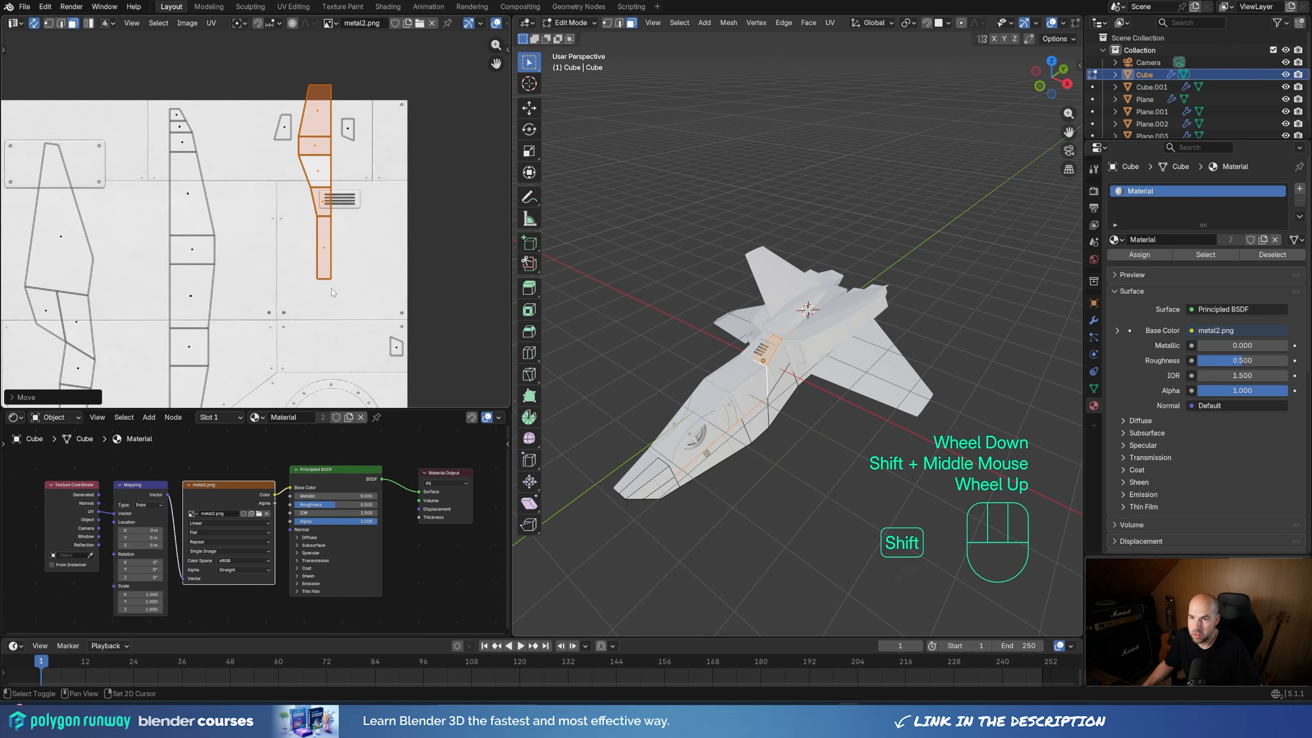
pyautogui.keyDown('shift'); pyautogui.moveTo(331, 288); pyautogui.dragTo(427, 324, button='middle'); pyautogui.keyUp('shift')
pyautogui.scroll(-1, 297, 218)
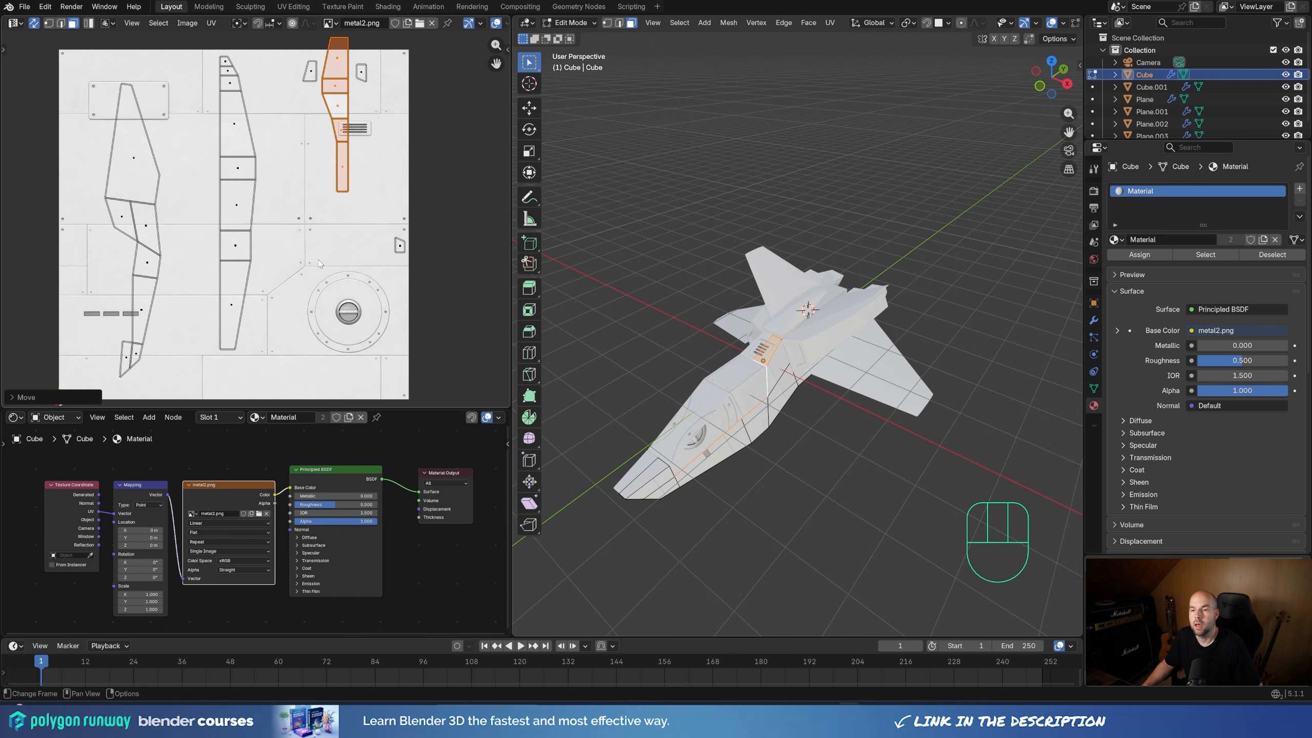
pyautogui.click(312, 72)
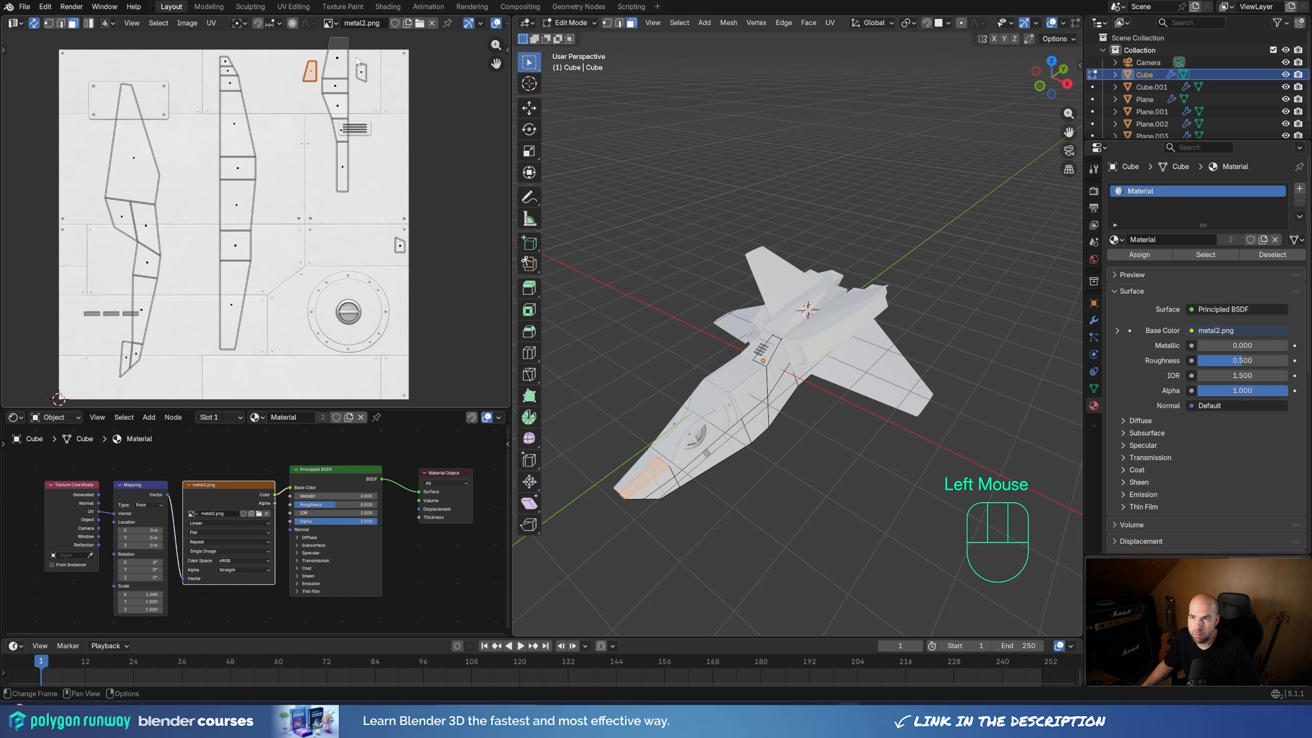
pyautogui.click(362, 73)
pyautogui.keyDown('shift'); pyautogui.moveTo(822, 428); pyautogui.dragTo(801, 396, button='middle'); pyautogui.keyUp('shift')
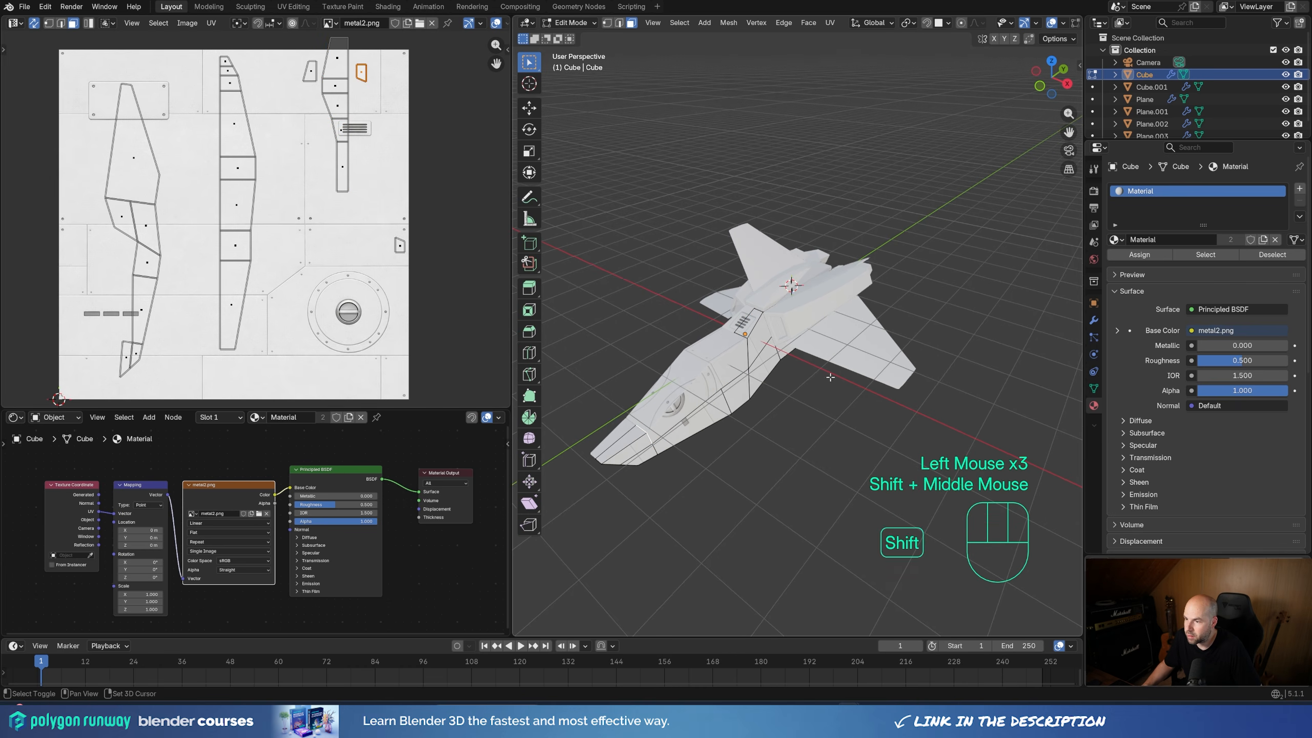
# Remove the metal material from the canopy and give it a new material with a dark grey base color, value 0.117
pyautogui.press('Tab')
pyautogui.click(704, 371)
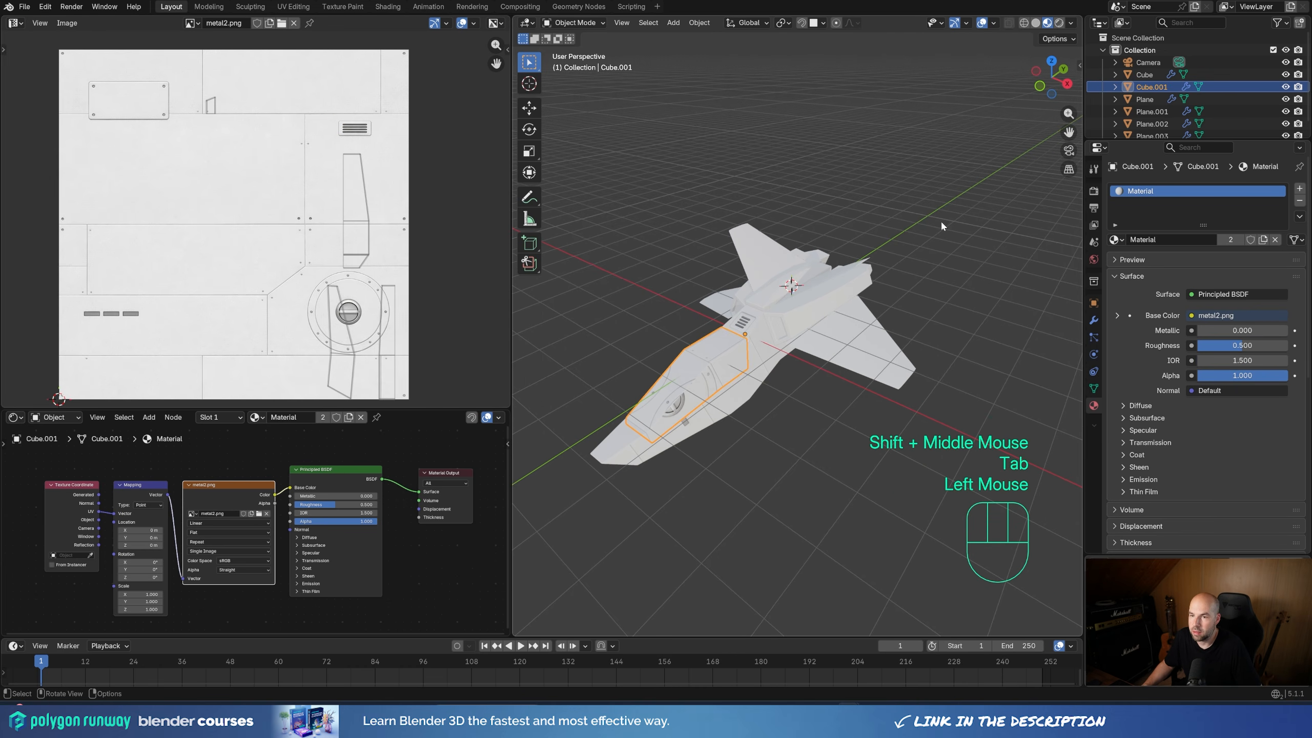
pyautogui.click(1299, 200)
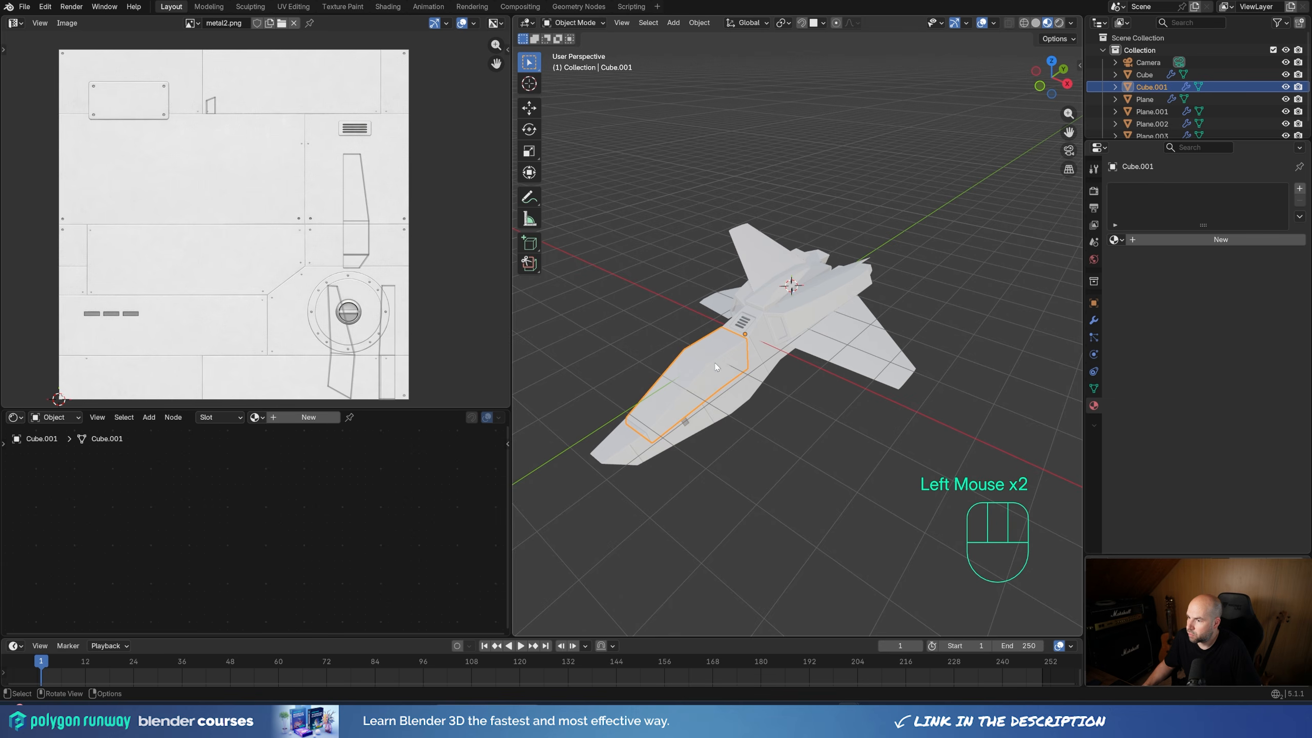
pyautogui.click(1176, 239)
pyautogui.click(1242, 315)
pyautogui.moveTo(1260, 266); pyautogui.dragTo(1185, 266)
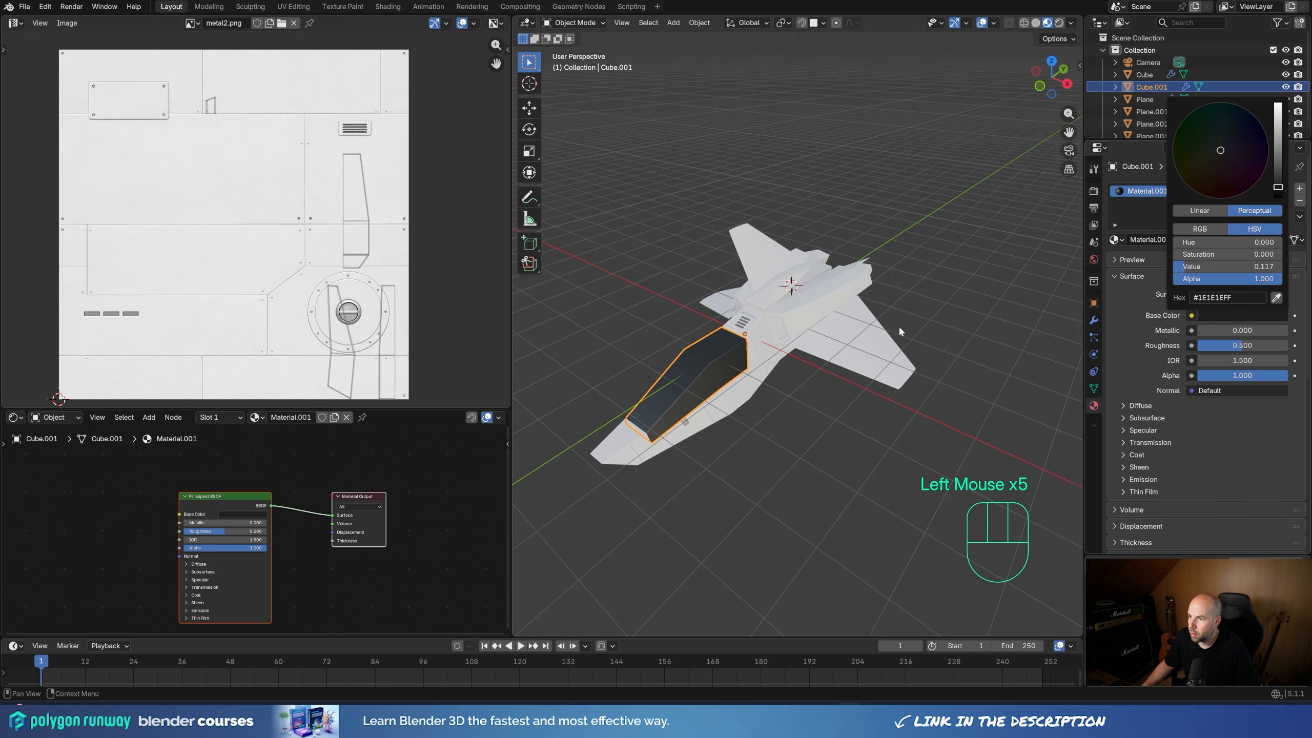
# Assign the existing metal material named Material to the engine intake body
pyautogui.click(780, 328)
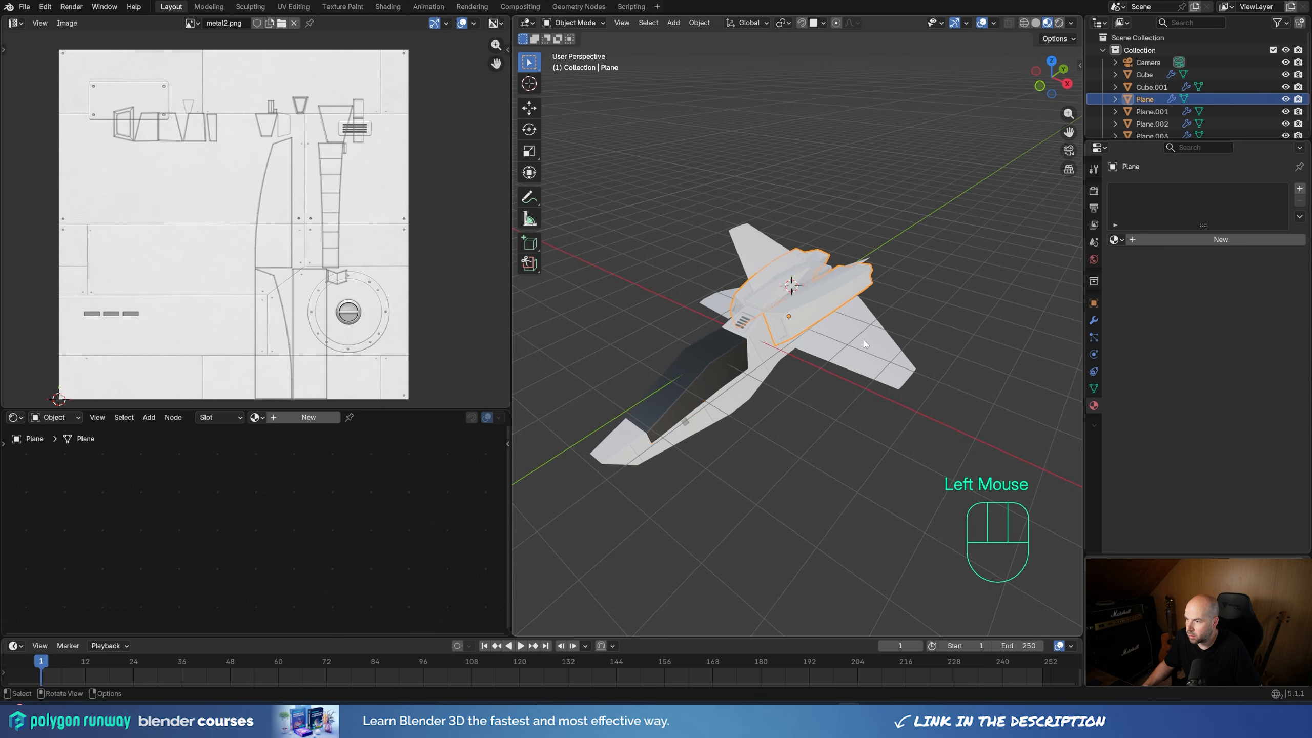
pyautogui.keyDown('shift'); pyautogui.moveTo(863, 341); pyautogui.dragTo(804, 340, button='middle'); pyautogui.keyUp('shift')
pyautogui.scroll(2, 708, 314)
pyautogui.keyDown('shift'); pyautogui.moveTo(708, 315); pyautogui.dragTo(751, 346, button='middle'); pyautogui.keyUp('shift')
pyautogui.click(1114, 239)
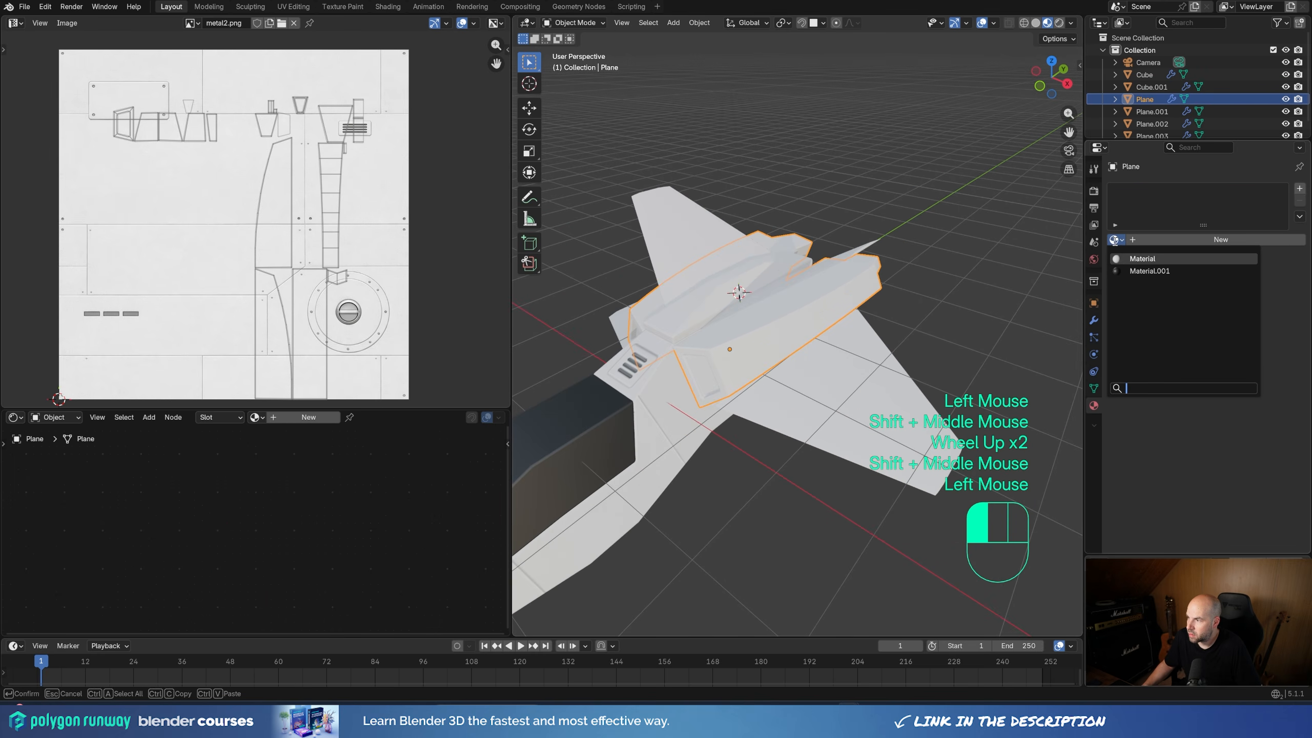
pyautogui.click(1120, 257)
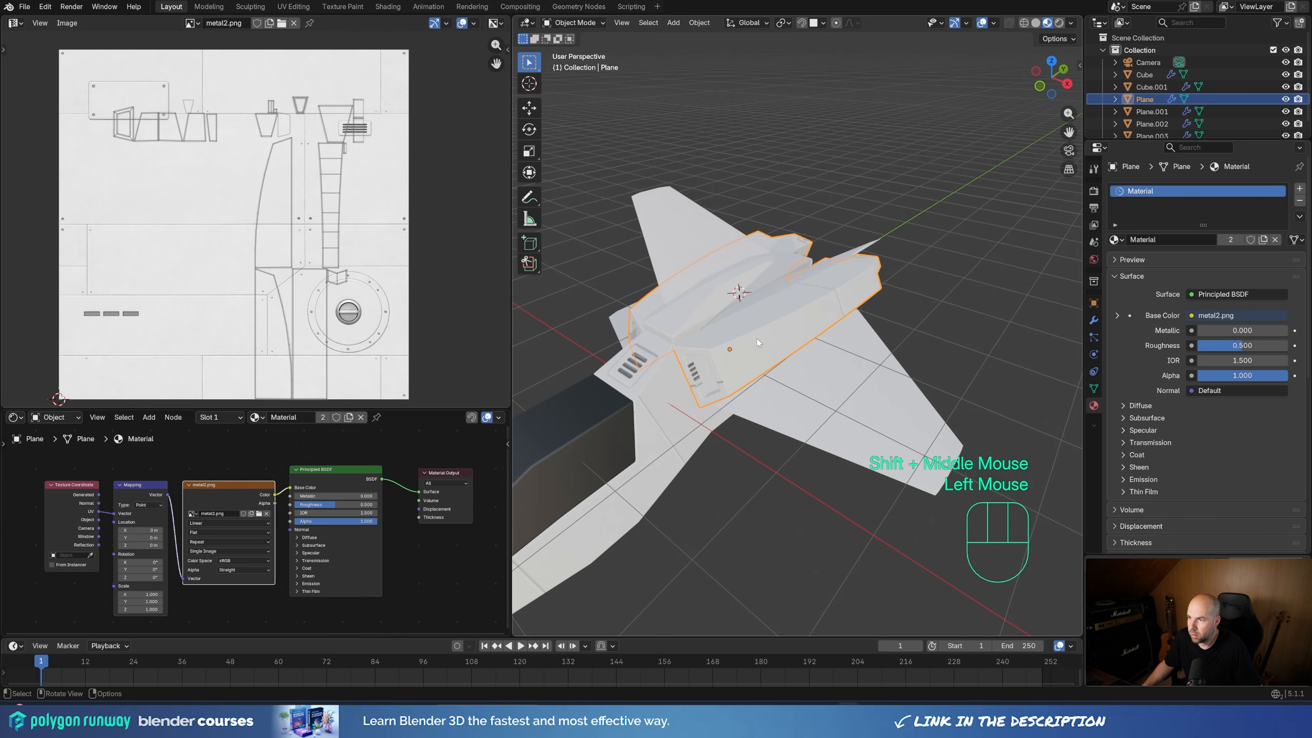
# Shift all the intake body's UV islands left on the texture and move the intake rim island group below the riveted plate
pyautogui.press('Tab')
pyautogui.scroll(-2, 304, 291)
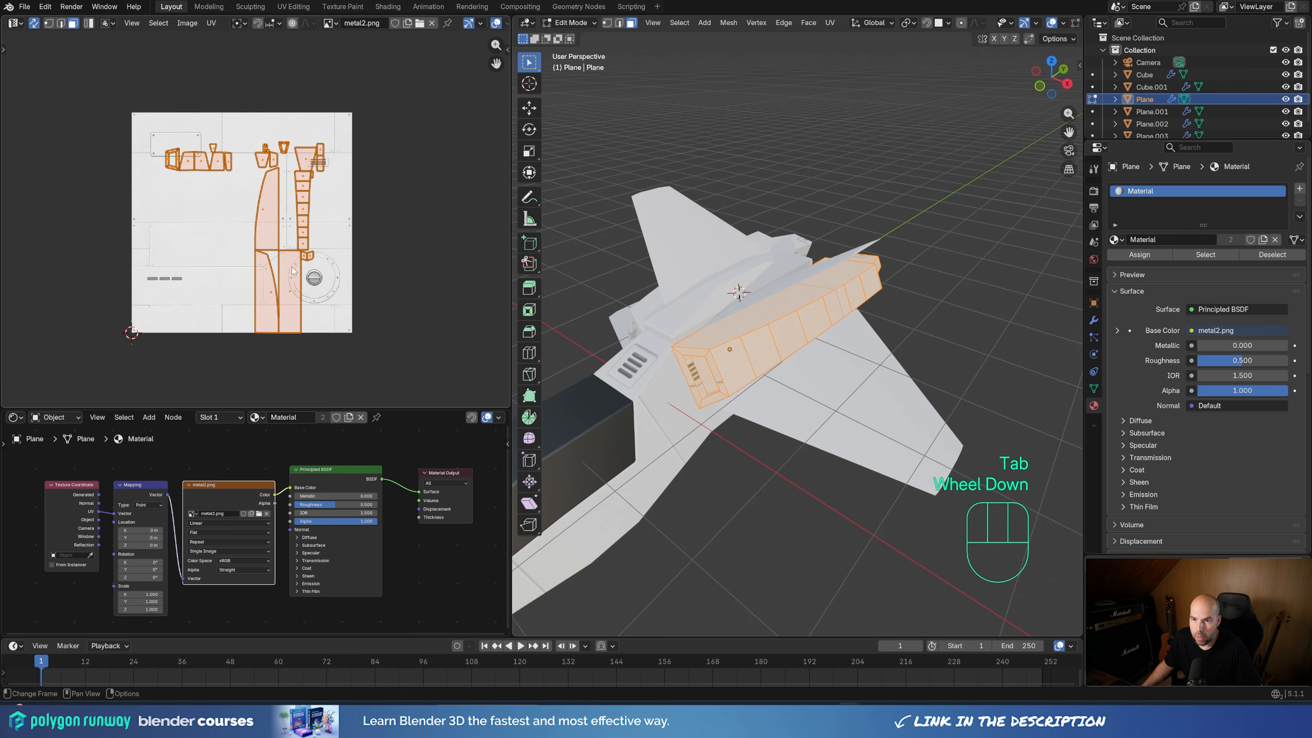
pyautogui.press('g')
pyautogui.click(242, 257)
pyautogui.moveTo(74, 122); pyautogui.dragTo(182, 167)
pyautogui.press('g')
pyautogui.click(187, 196)
# Move the small intake inner-face islands to the texture's upper right, and shift the large tapered island pair right toward them
pyautogui.scroll(2, 163, 120)
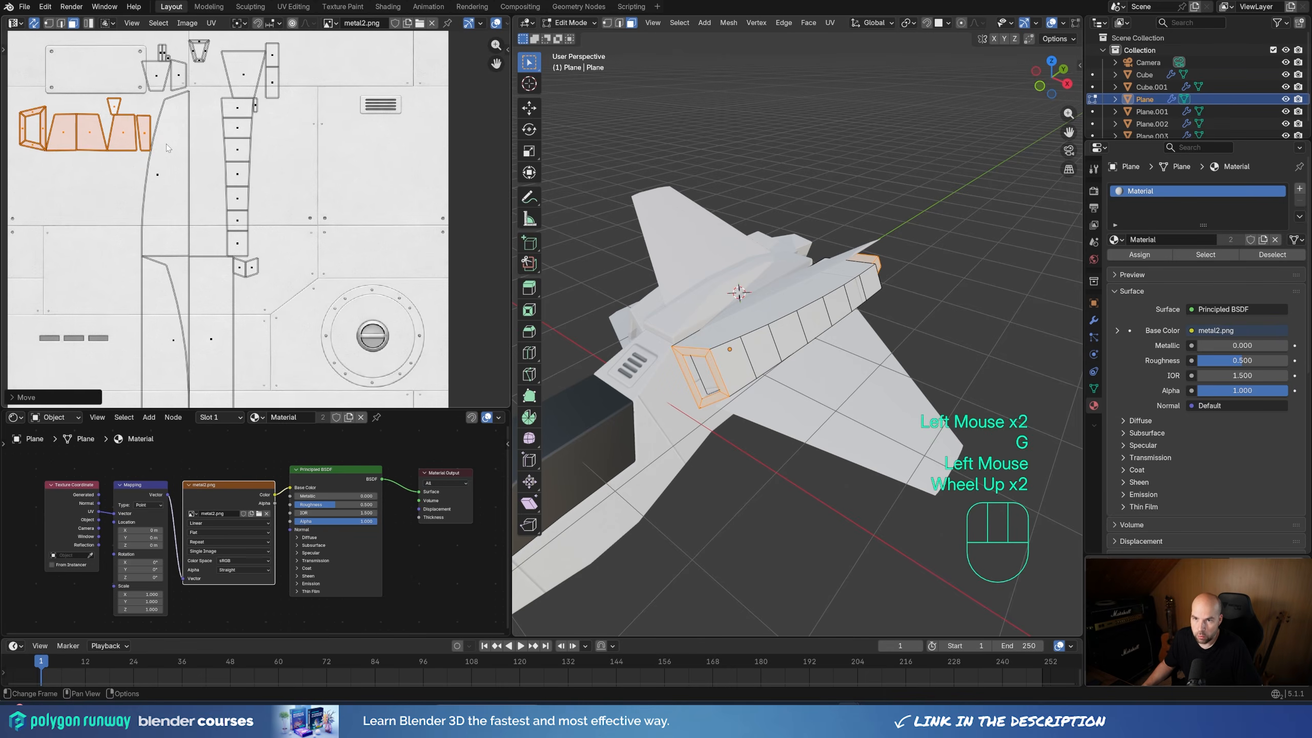
pyautogui.keyDown('shift'); pyautogui.moveTo(232, 129); pyautogui.dragTo(191, 80, button='middle'); pyautogui.keyUp('shift')
pyautogui.moveTo(178, 71); pyautogui.dragTo(240, 139)
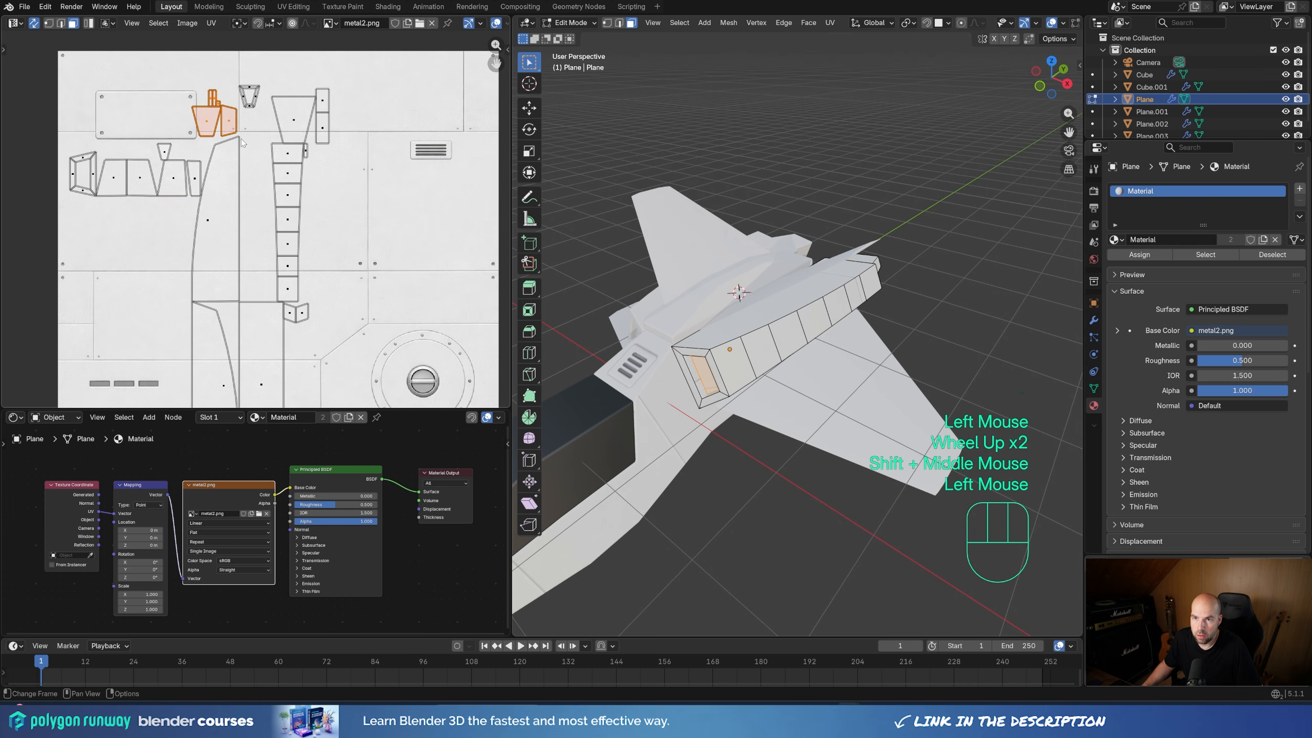
pyautogui.press('g')
pyautogui.click(471, 123)
pyautogui.click(309, 104)
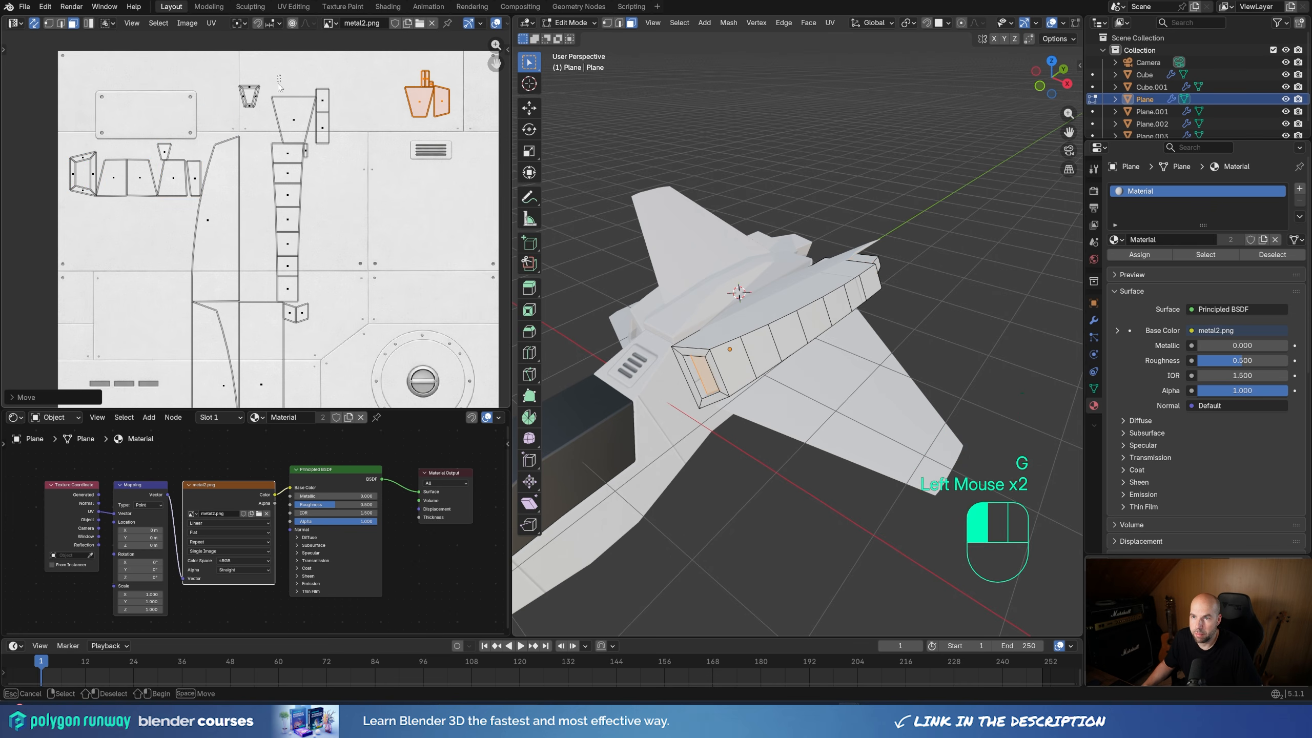
pyautogui.press('g')
pyautogui.click(391, 108)
# Move the small trapezoid island beside the tapered pair, and place the two small lower islands next to the vent grille
pyautogui.click(249, 95)
pyautogui.press('g')
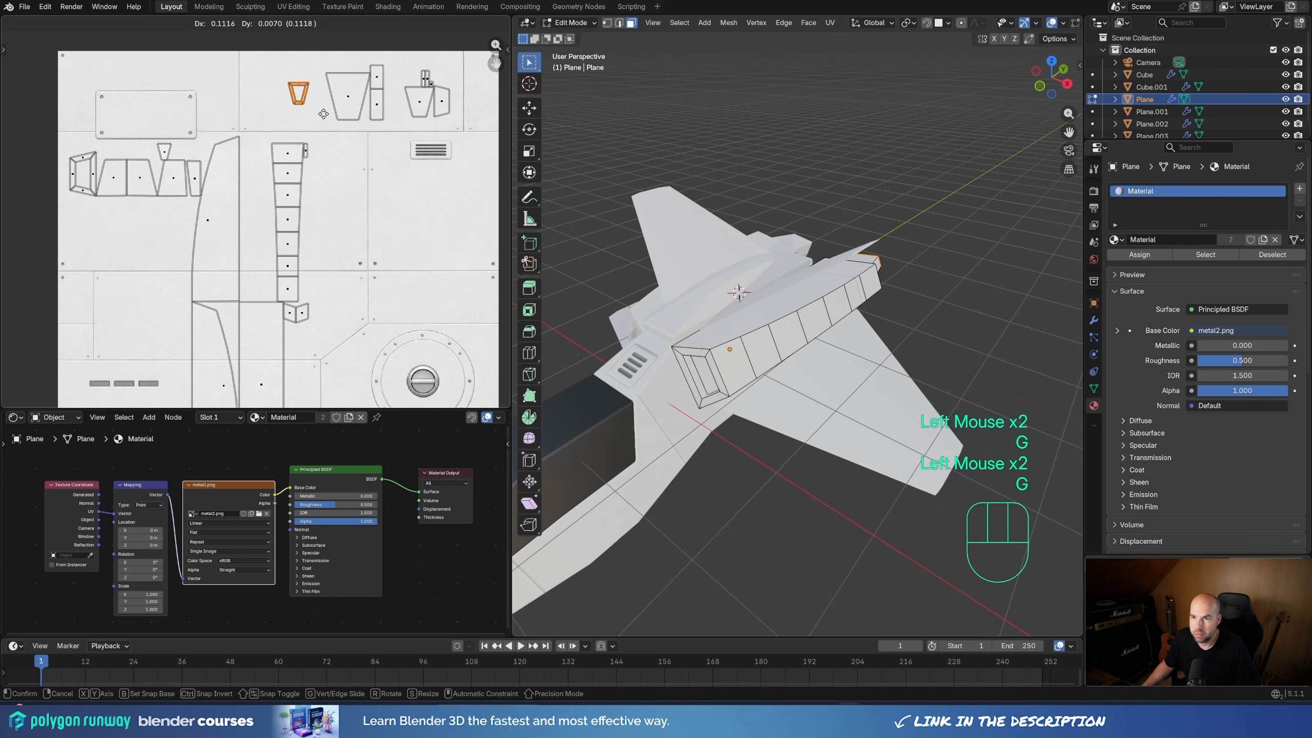
pyautogui.click(307, 96)
pyautogui.scroll(-2, 328, 288)
pyautogui.keyDown('shift'); pyautogui.moveTo(328, 288); pyautogui.dragTo(330, 223, button='middle'); pyautogui.keyUp('shift')
pyautogui.doubleClick(306, 239)
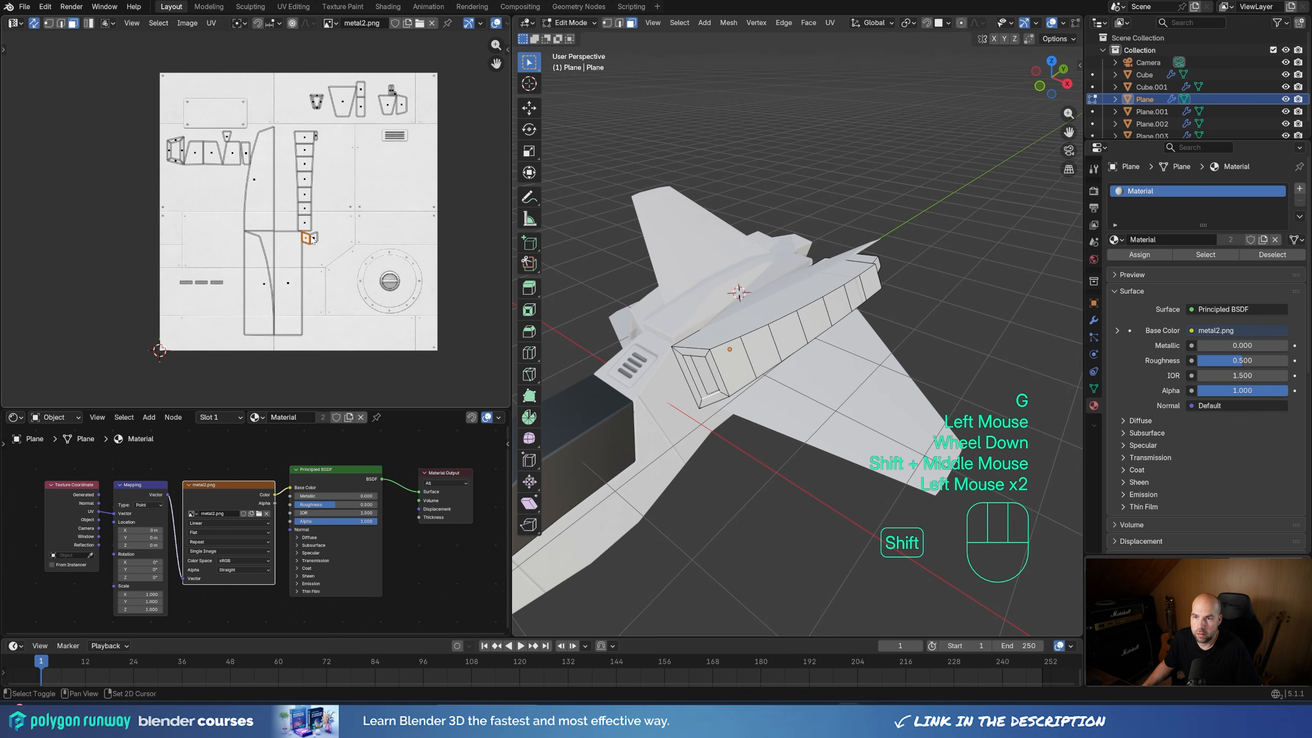
pyautogui.keyDown('shift'); pyautogui.click(314, 238); pyautogui.keyUp('shift')
pyautogui.press('g')
pyautogui.click(437, 147)
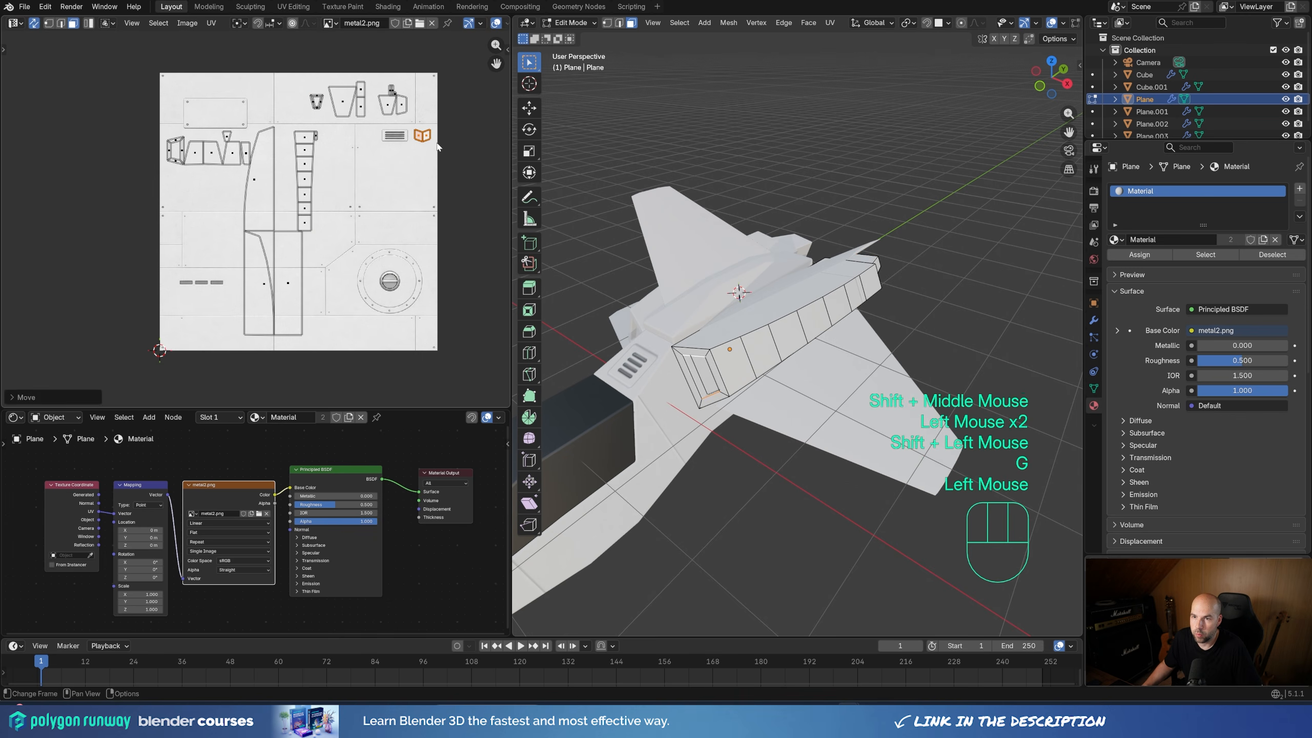
pyautogui.click(306, 164)
pyautogui.press('g')
pyautogui.click(316, 176)
pyautogui.hotkey('ctrl', 'z')
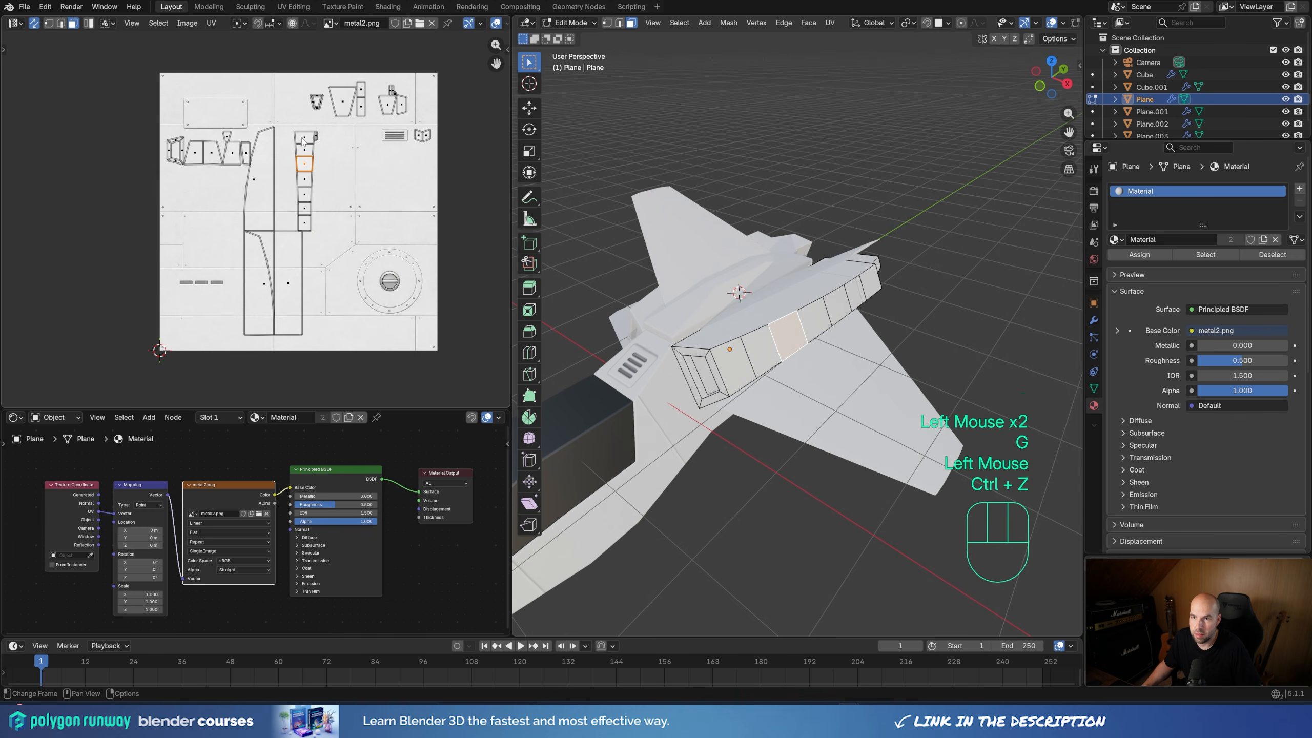
# Shift the segmented side strip right of the curved island, and move its tiny adjoining island up below the tapered pair
pyautogui.moveTo(286, 127); pyautogui.dragTo(325, 229)
pyautogui.press('g')
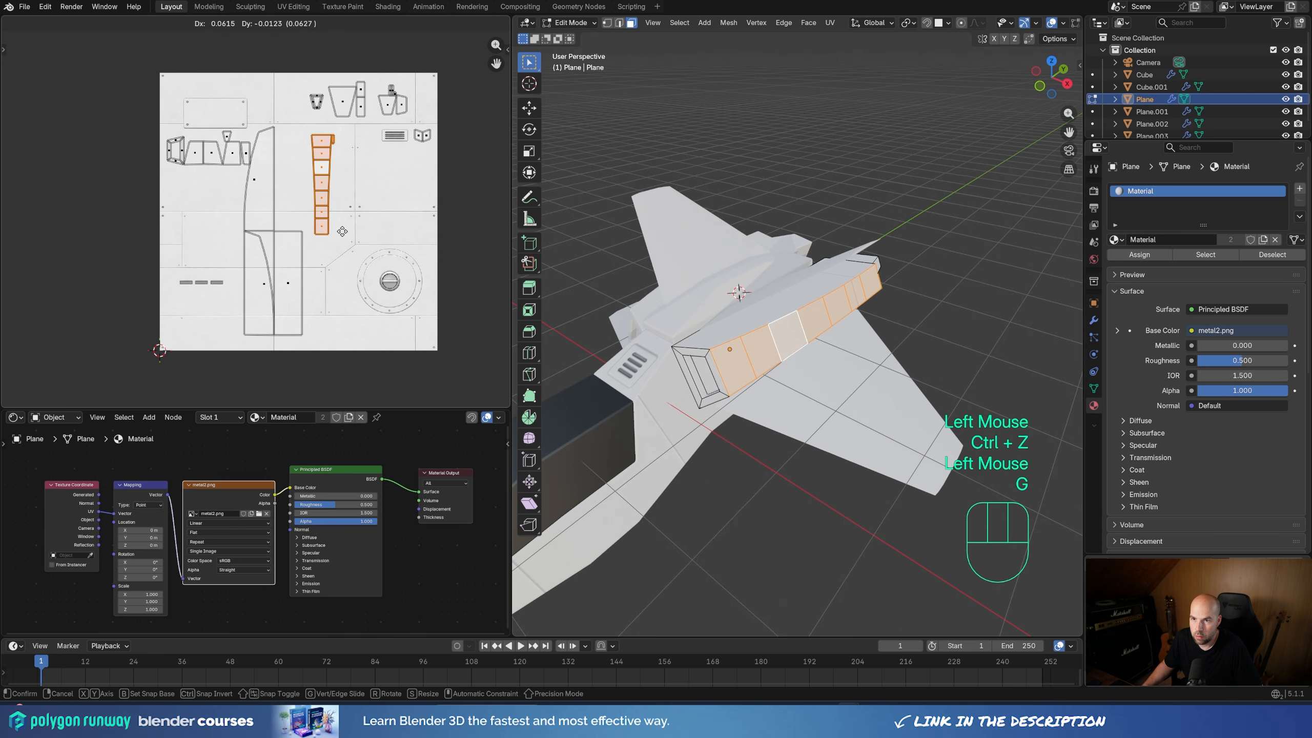
pyautogui.click(341, 232)
pyautogui.click(335, 140)
pyautogui.press('g')
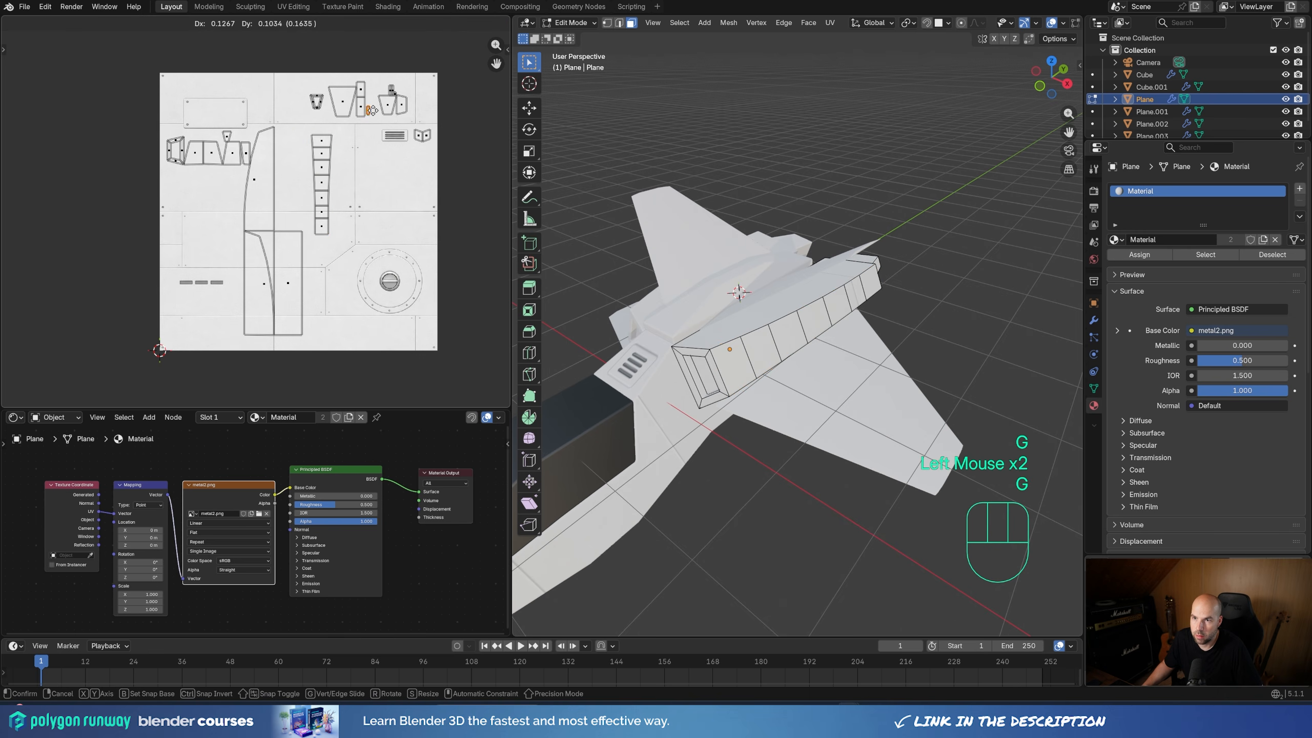
pyautogui.click(376, 114)
# Move the intake's curved underside island to the upper right of the texture, just below the vent grille
pyautogui.doubleClick(260, 186)
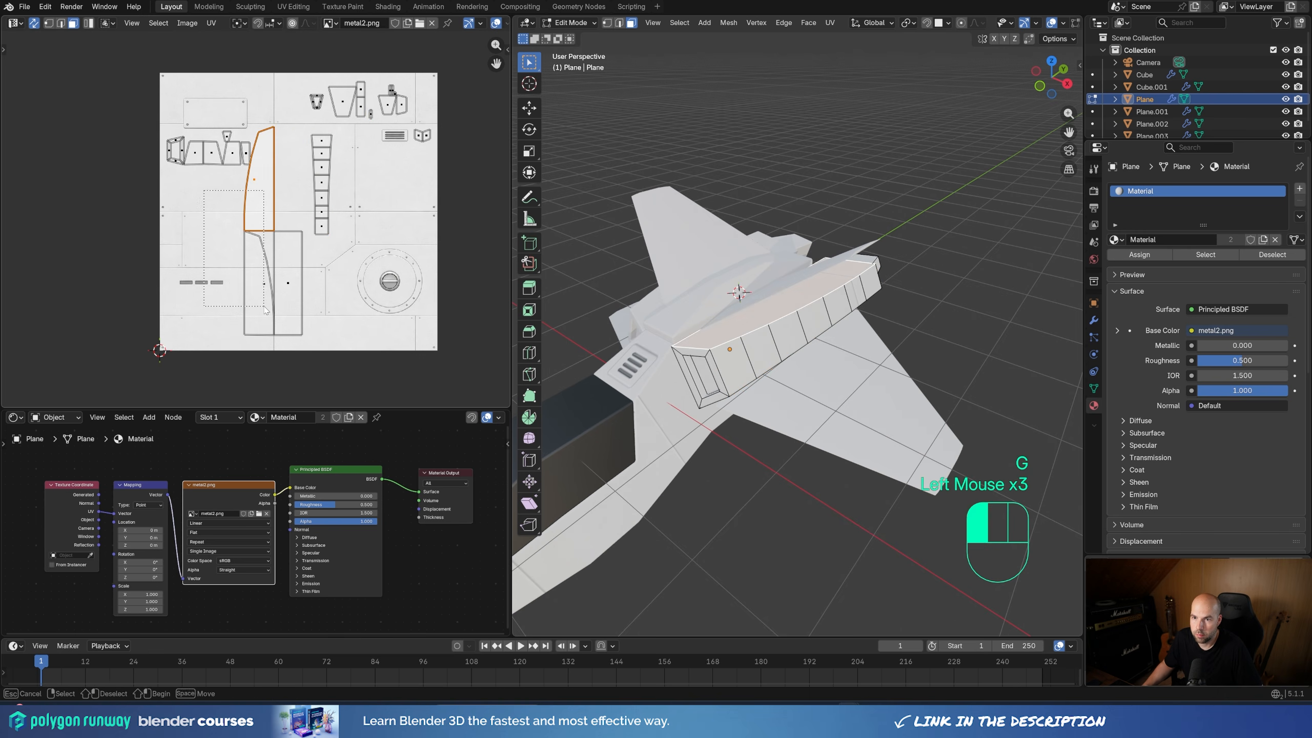
pyautogui.doubleClick(256, 290)
pyautogui.press('Escape')
pyautogui.press('g')
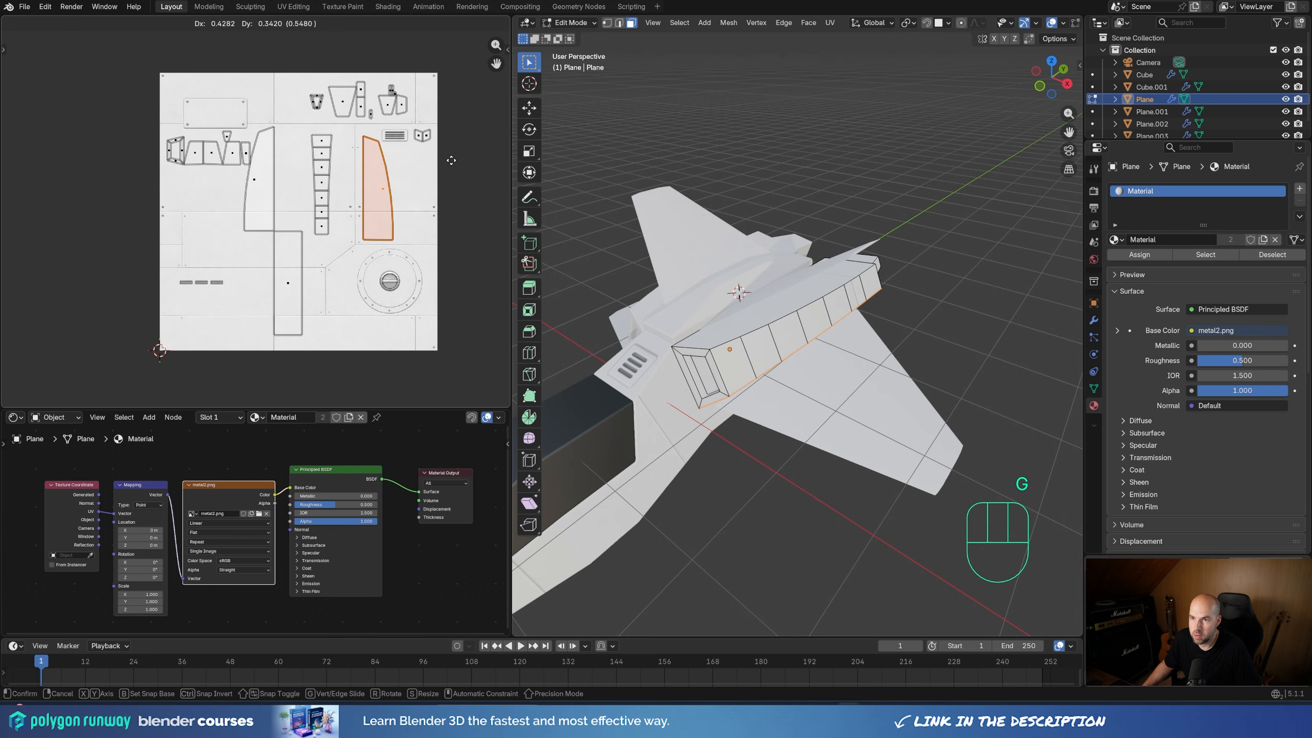
pyautogui.click(457, 153)
# Move the intake's curved top island down over the three-slot detail at the texture's lower left and check the slots' position on the model
pyautogui.doubleClick(264, 181)
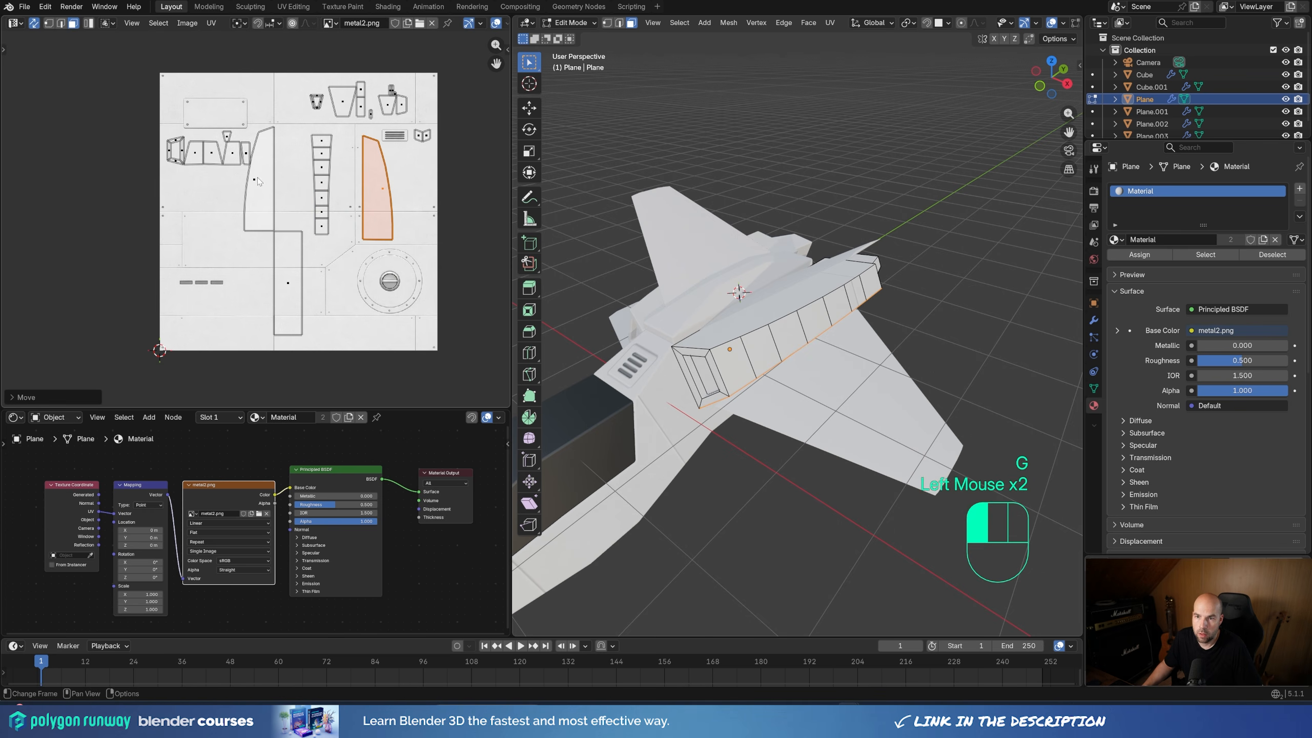
pyautogui.press('g')
pyautogui.press('Escape')
pyautogui.hotkey('ctrl', 'z')
pyautogui.press('g')
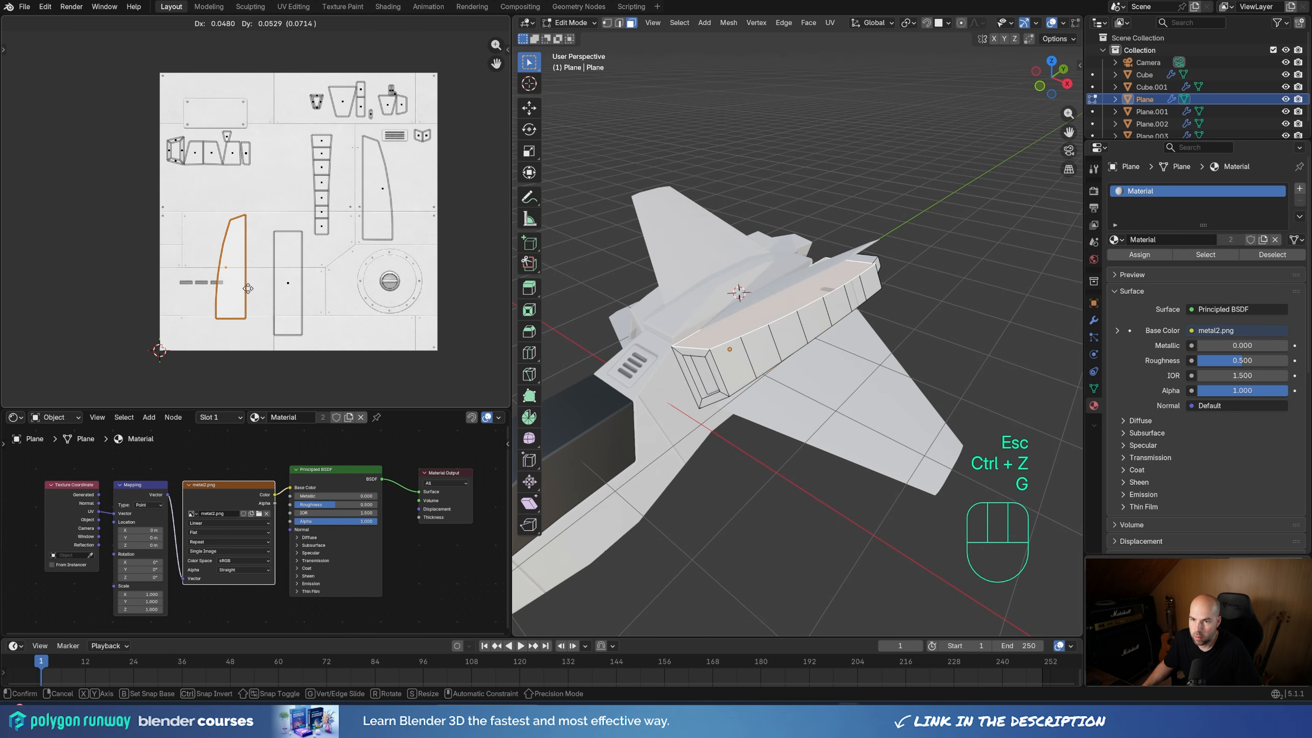
pyautogui.click(247, 281)
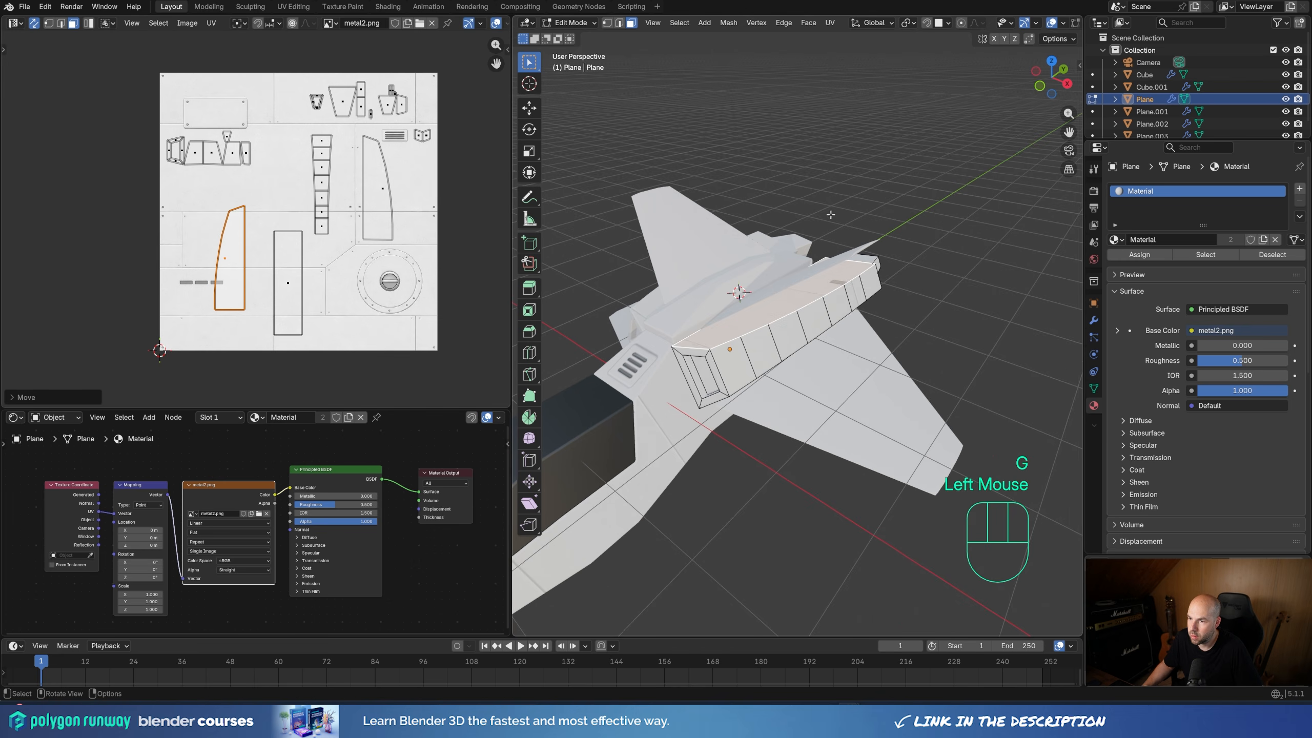
pyautogui.moveTo(830, 214); pyautogui.dragTo(775, 297, button='middle')
pyautogui.scroll(4, 868, 268)
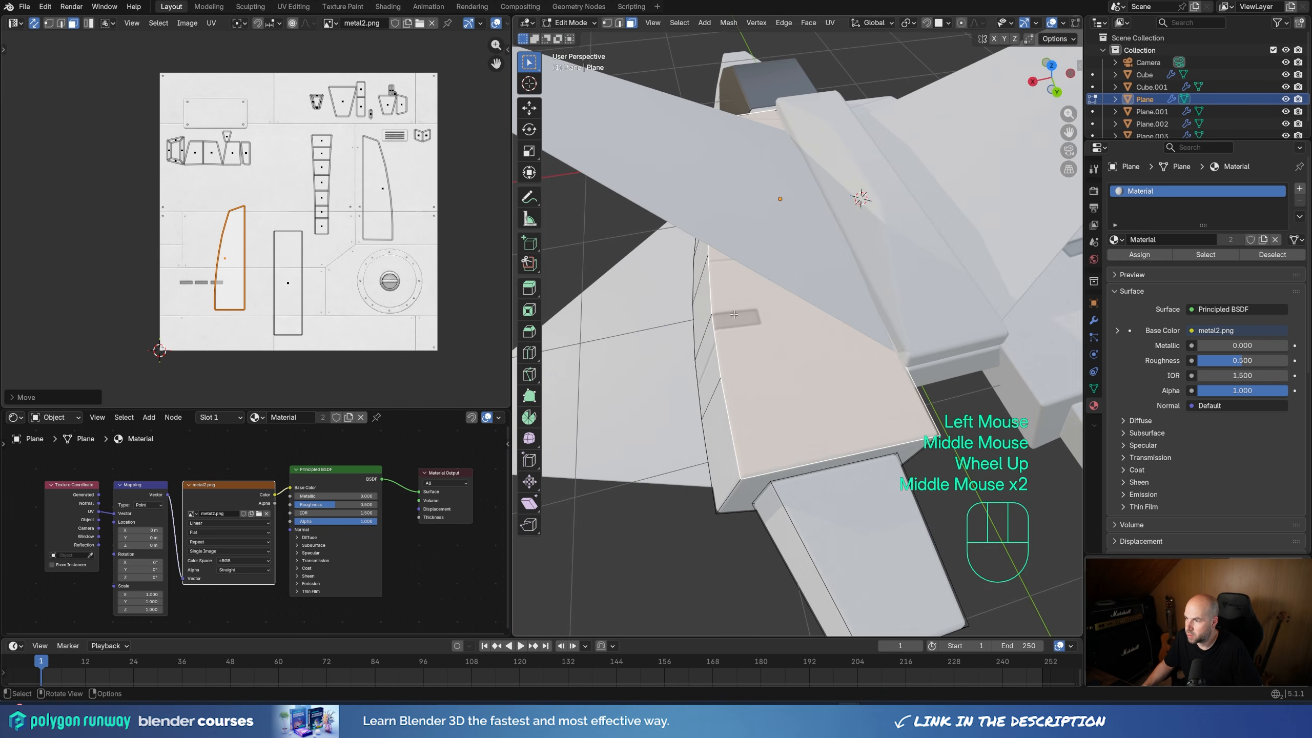
pyautogui.moveTo(636, 320); pyautogui.dragTo(767, 313, button='middle')
pyautogui.scroll(-1, 767, 313)
pyautogui.hotkey('ctrl', 'z')
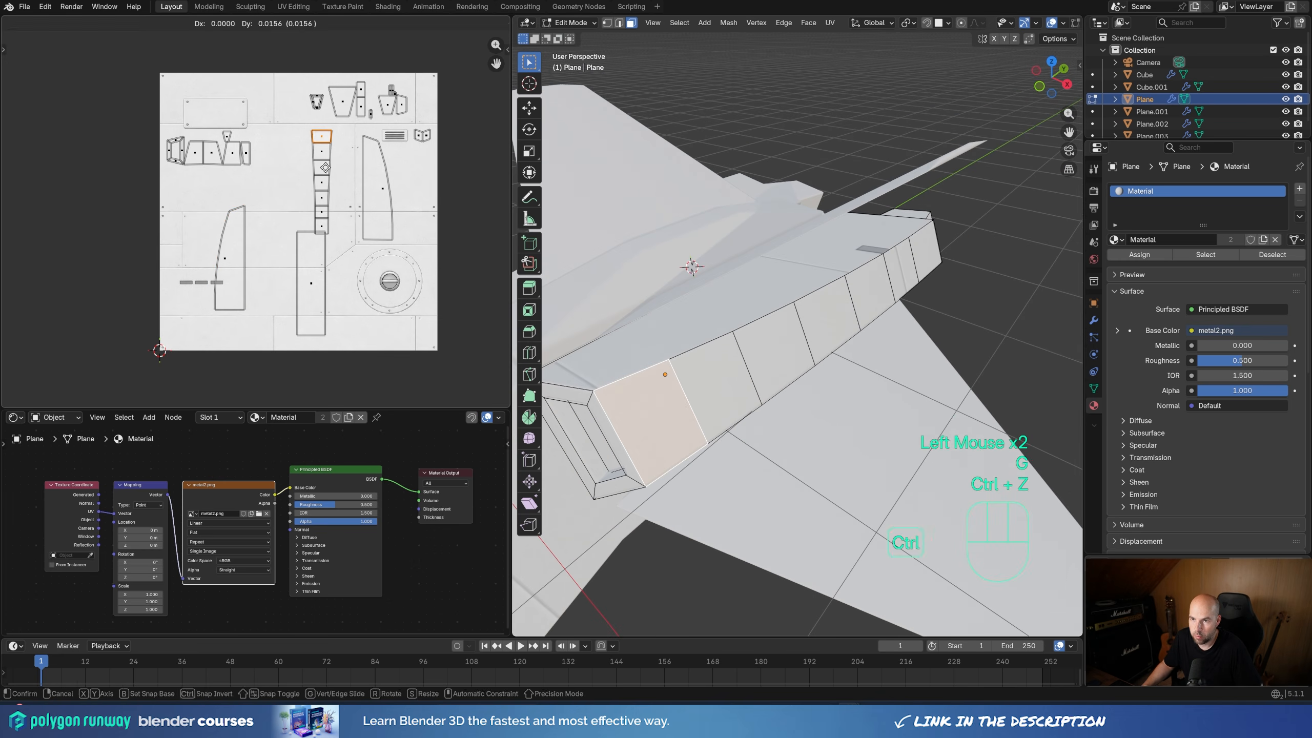
pyautogui.click(324, 157)
pyautogui.hotkey('ctrl', 'z')
# Select the whole linked side strip island, move it right onto the riveted seam, and check the intake's side on the model
pyautogui.click(325, 170)
pyautogui.press('l')
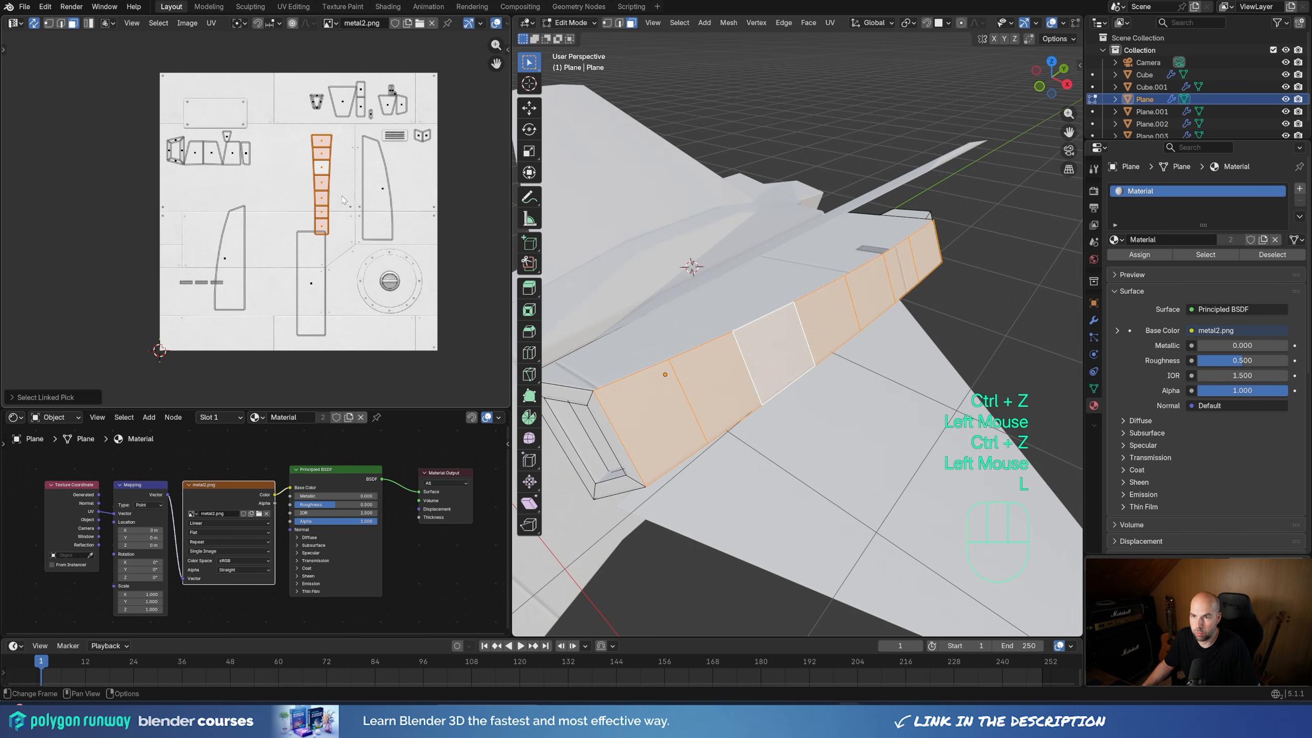
pyautogui.press('g')
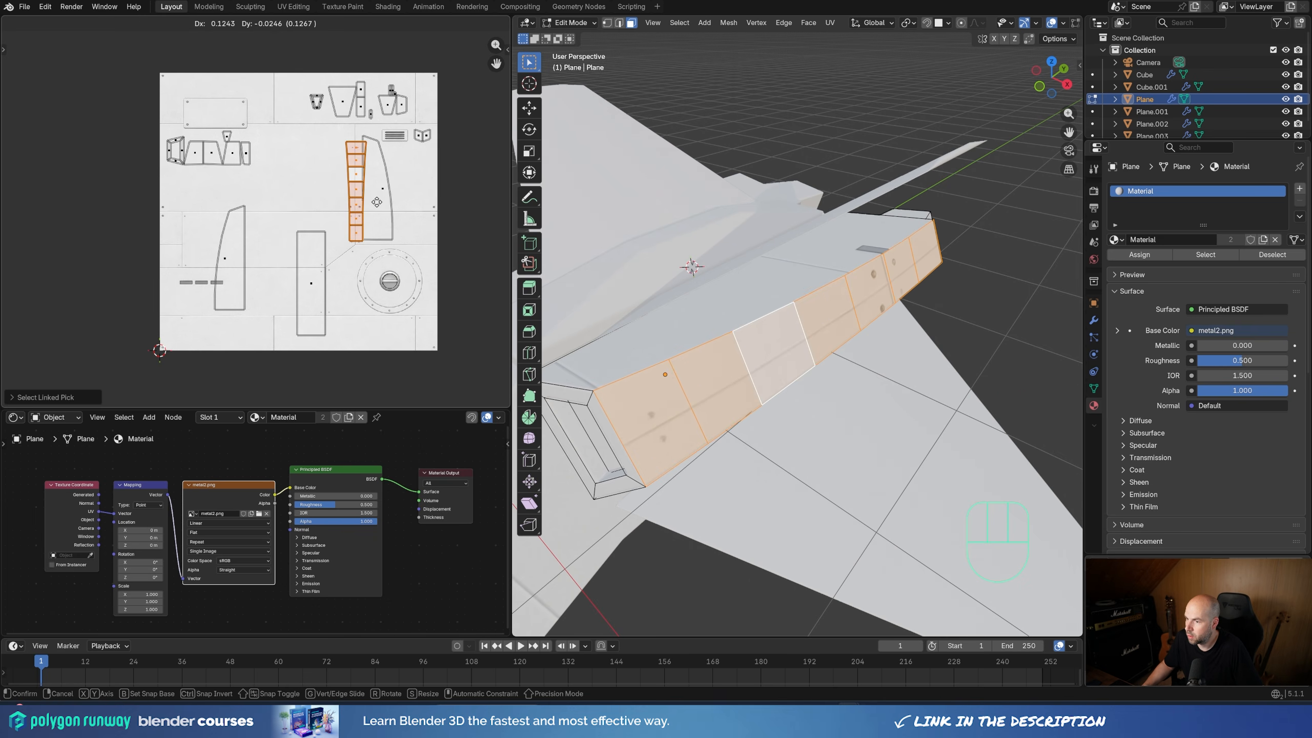
pyautogui.click(376, 202)
pyautogui.press('Tab')
pyautogui.scroll(-1, 863, 322)
pyautogui.moveTo(800, 310); pyautogui.dragTo(518, 315, button='middle')
pyautogui.scroll(-2, 749, 310)
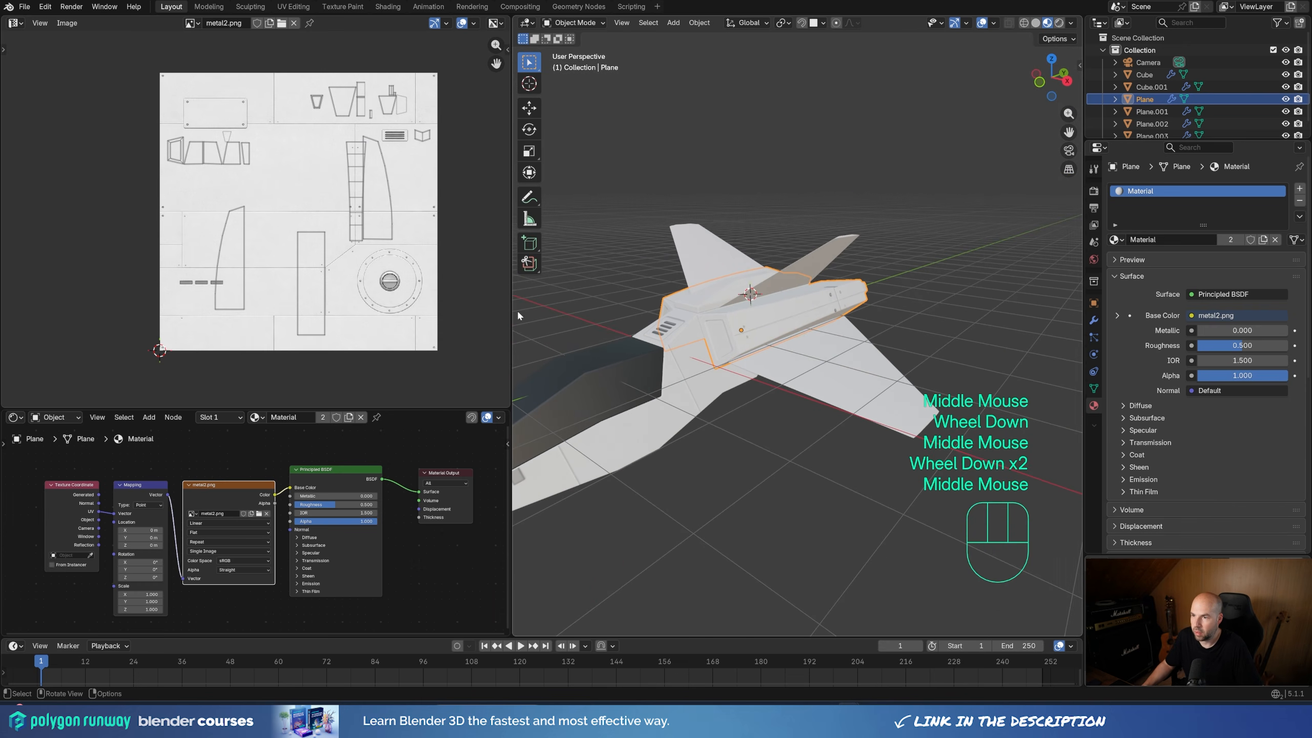
# Scale up the side strip island, move it upward along the riveted seam, and check the panel detail on the intake body
pyautogui.press('Tab')
pyautogui.press('s')
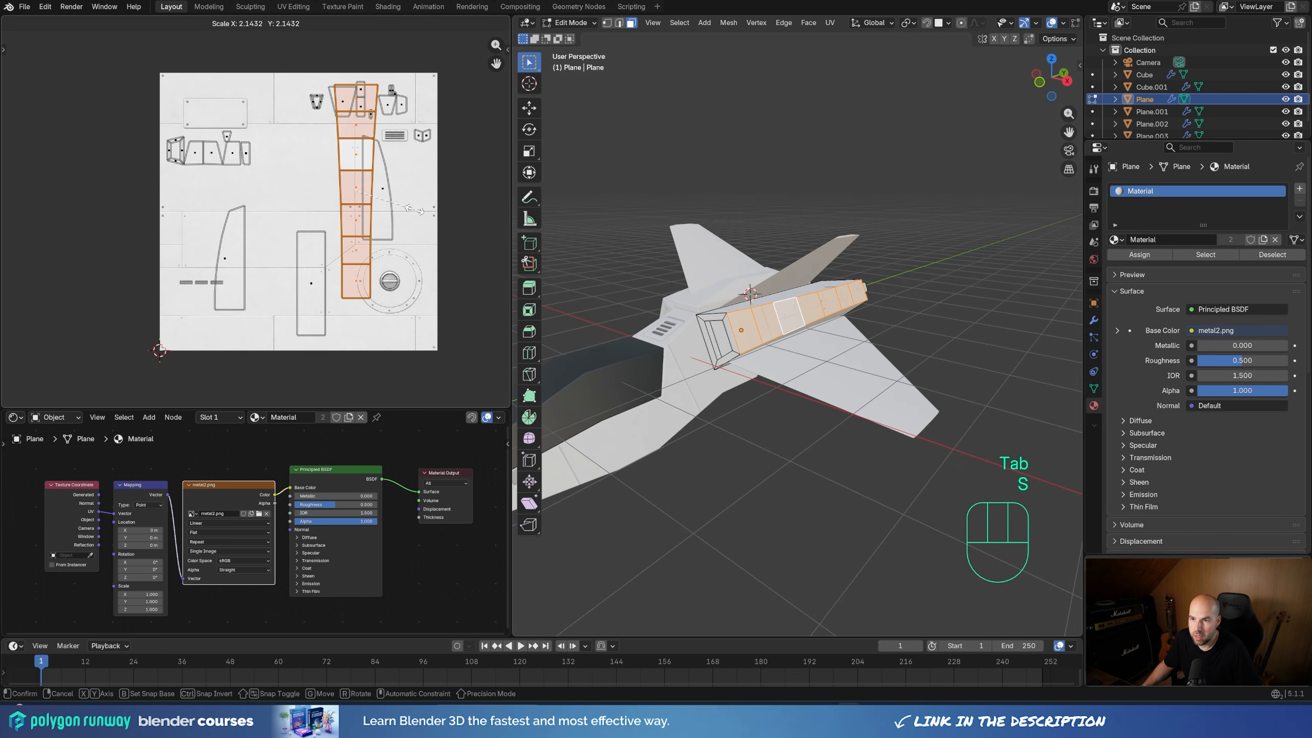
pyautogui.click(401, 196)
pyautogui.press('g')
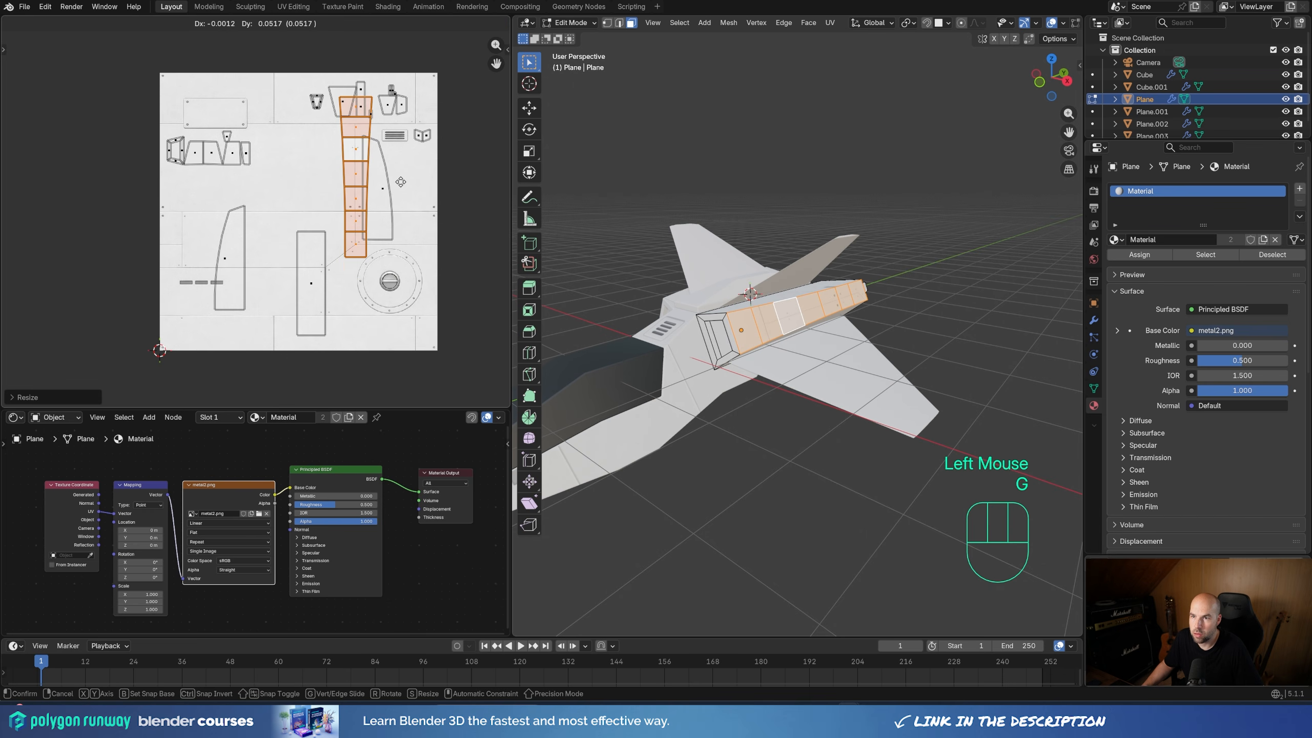
pyautogui.click(402, 186)
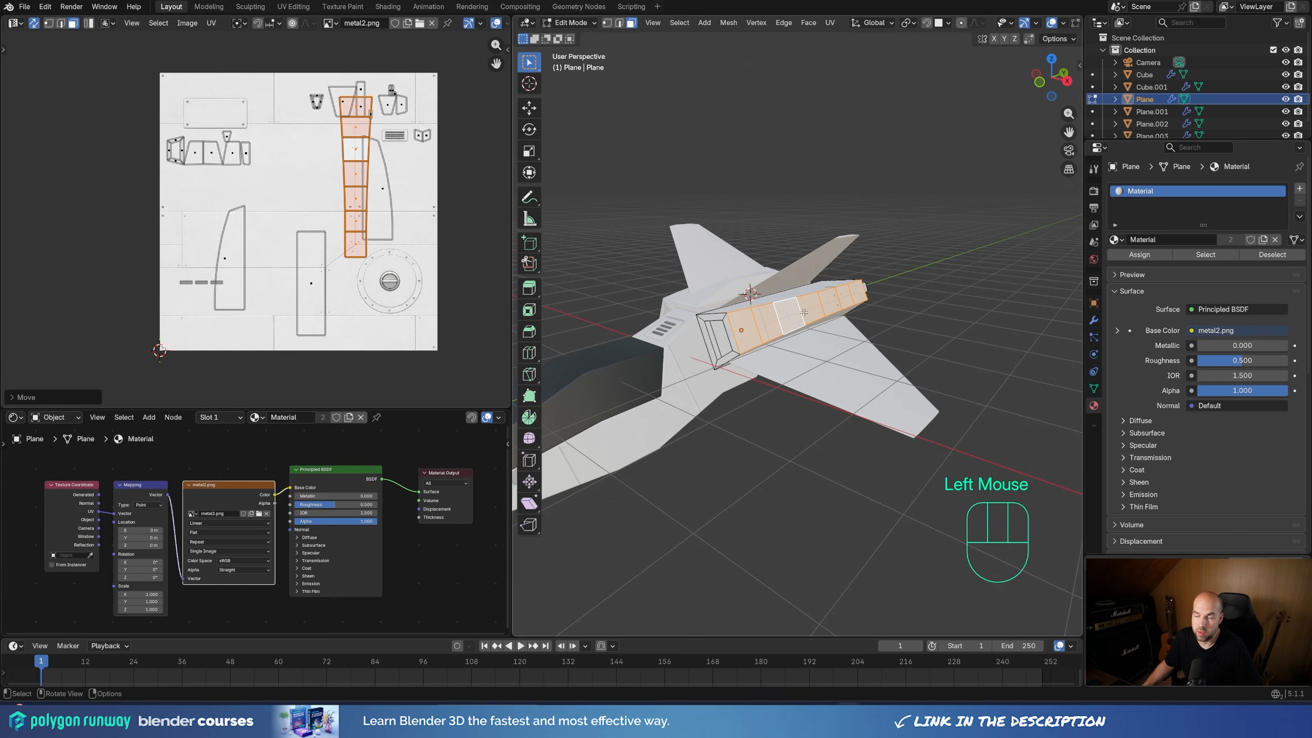
pyautogui.moveTo(764, 341); pyautogui.dragTo(893, 361, button='middle')
pyautogui.press('Tab')
pyautogui.scroll(-1, 826, 331)
pyautogui.scroll(2, 784, 312)
pyautogui.scroll(1, 784, 312)
pyautogui.moveTo(784, 311); pyautogui.dragTo(760, 294, button='middle')
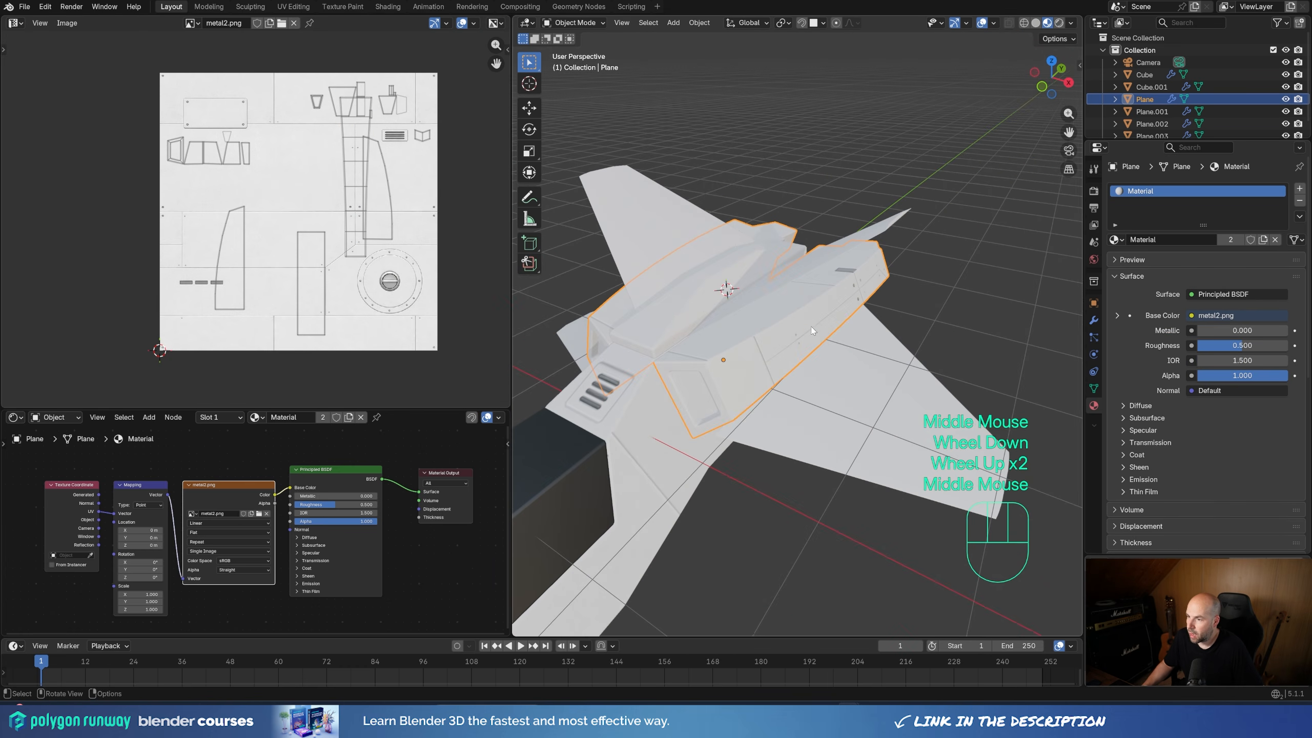
# Add a second material slot with a new material to the intake body and assign it to the recessed front intake face
pyautogui.click(1299, 189)
pyautogui.press('Tab')
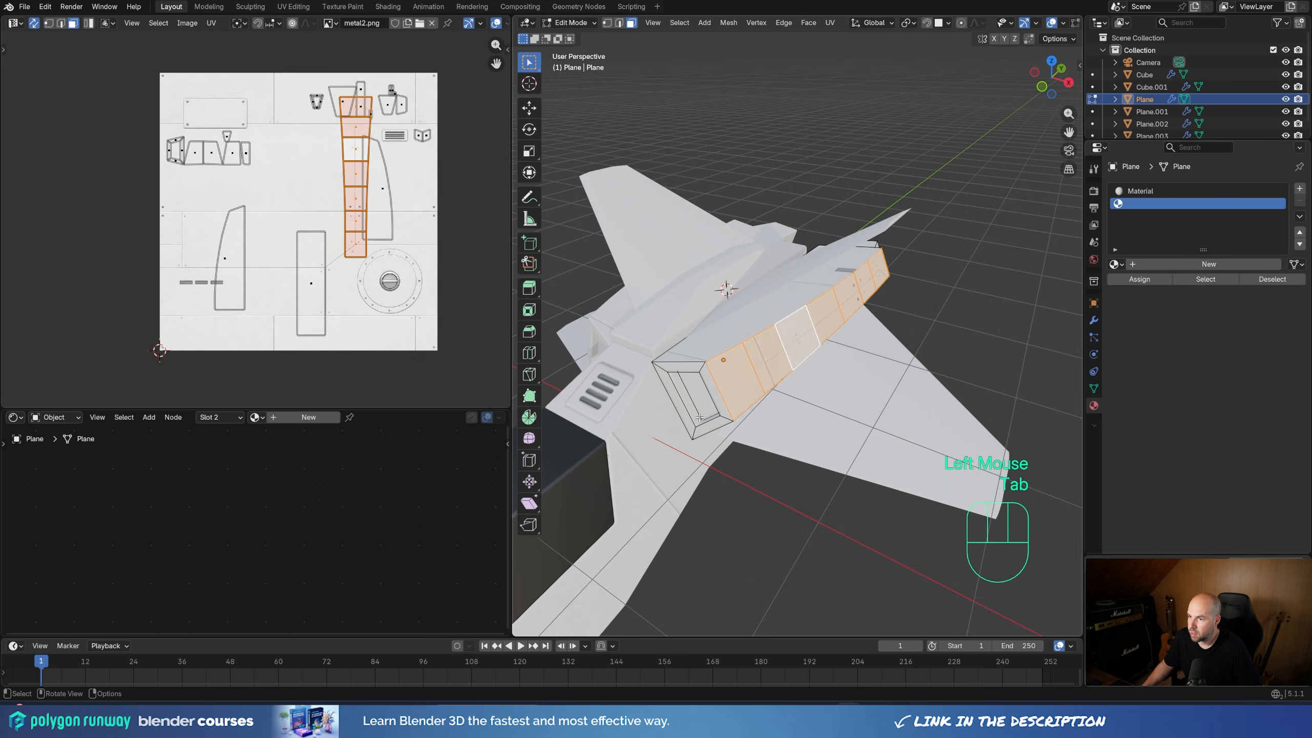
pyautogui.click(698, 399)
pyautogui.click(1299, 188)
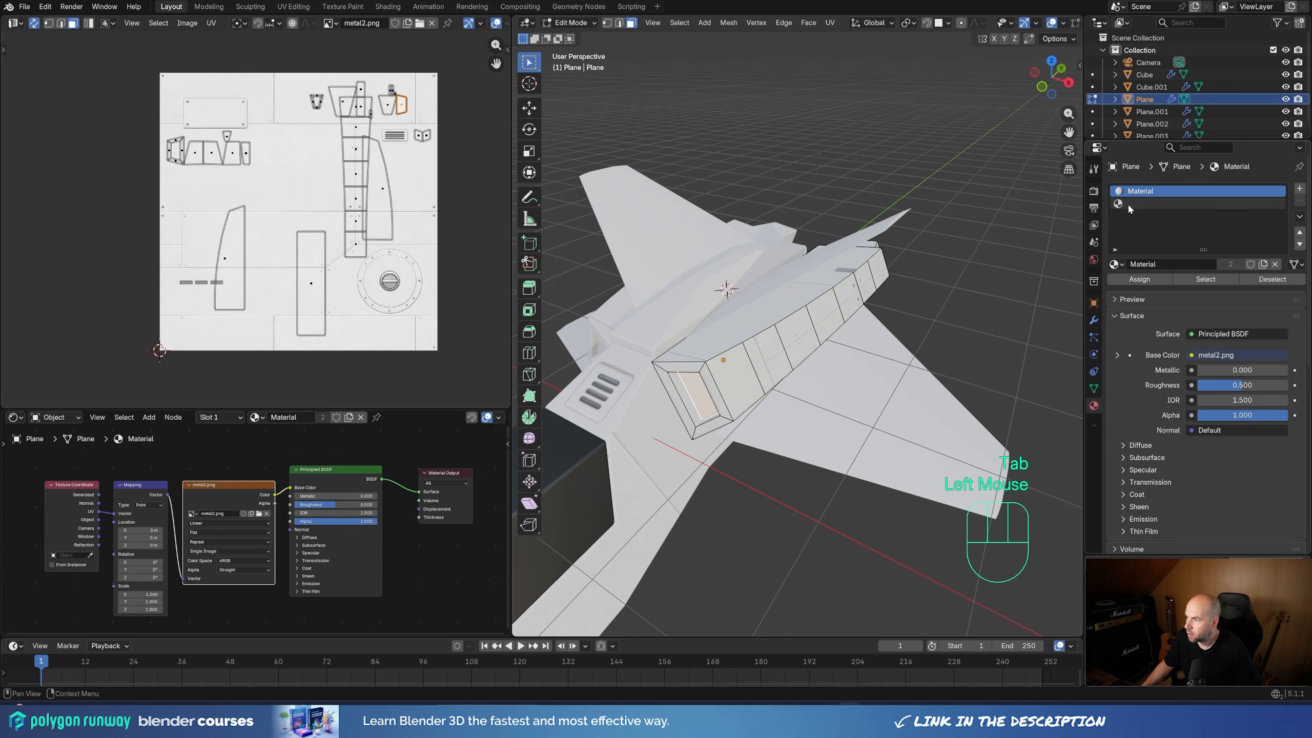
pyautogui.click(1198, 264)
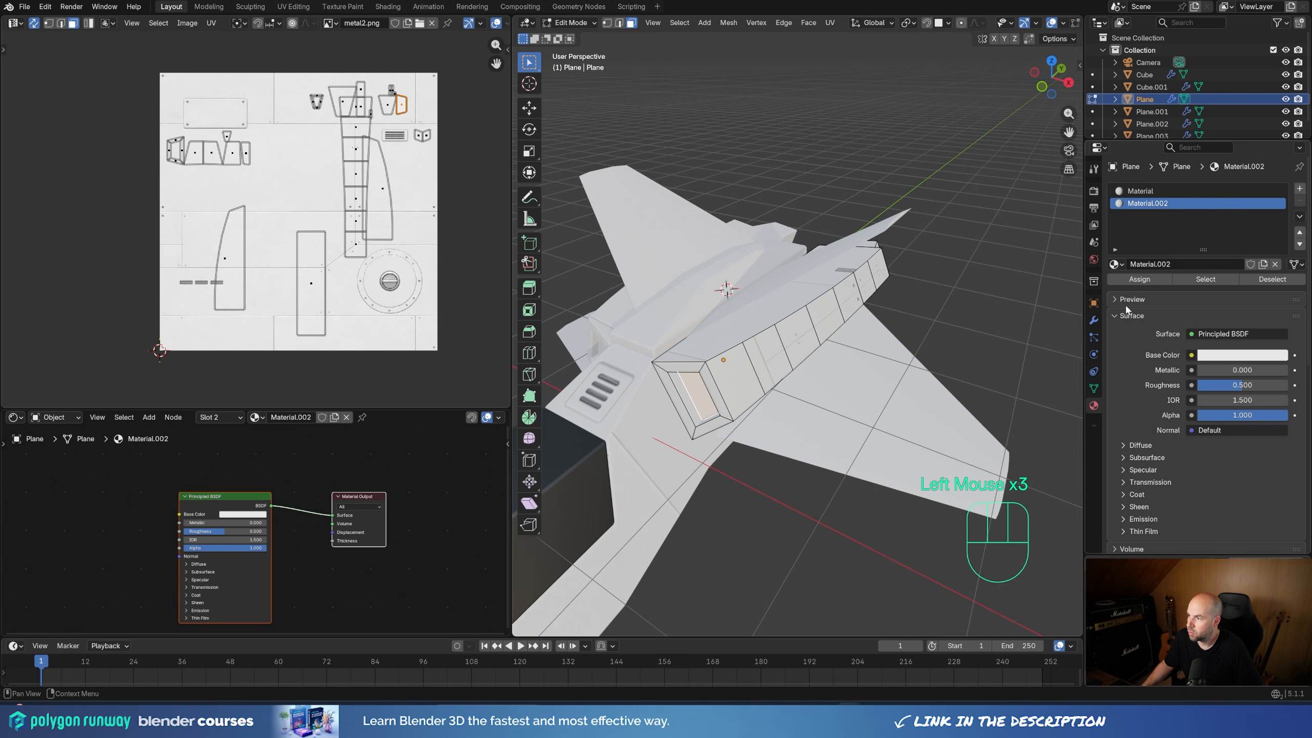
pyautogui.click(1142, 286)
# Set the new intake material's base color to black and its roughness to 1.000
pyautogui.click(1252, 356)
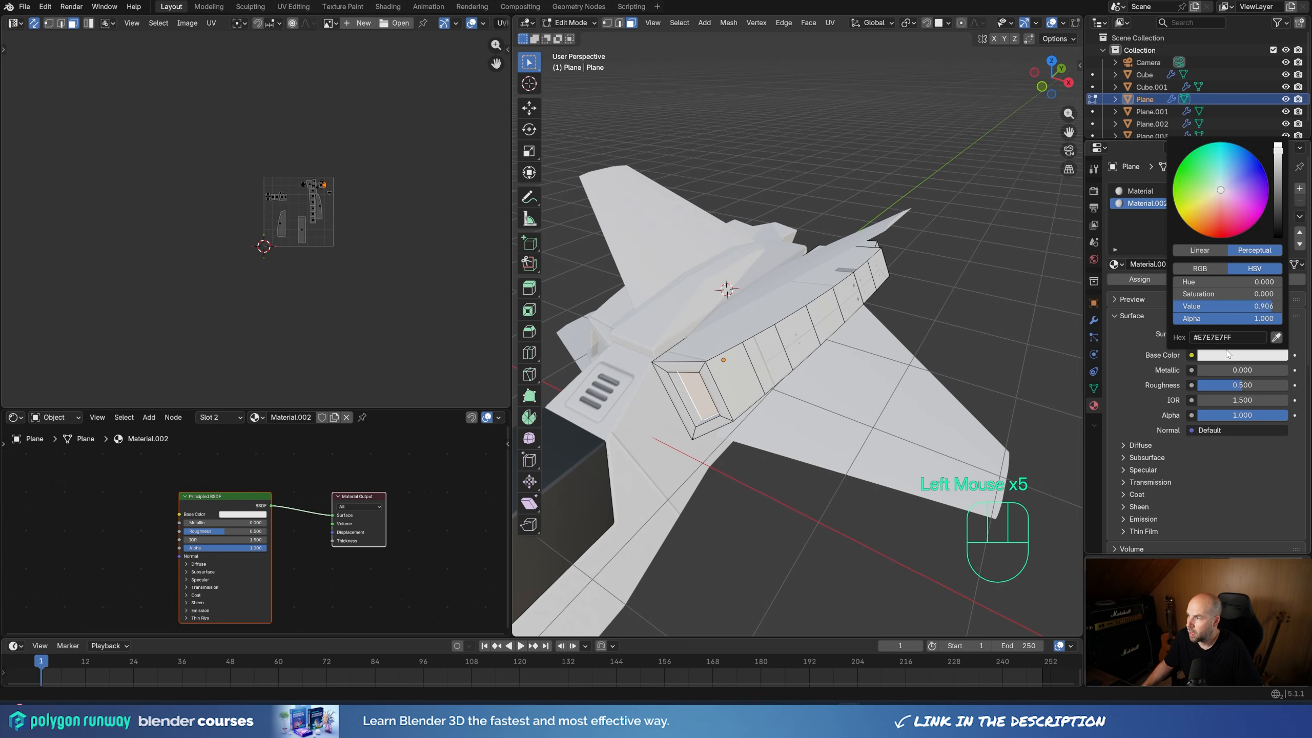
pyautogui.moveTo(1276, 152); pyautogui.dragTo(1277, 238)
pyautogui.moveTo(1208, 384); pyautogui.dragTo(1288, 385)
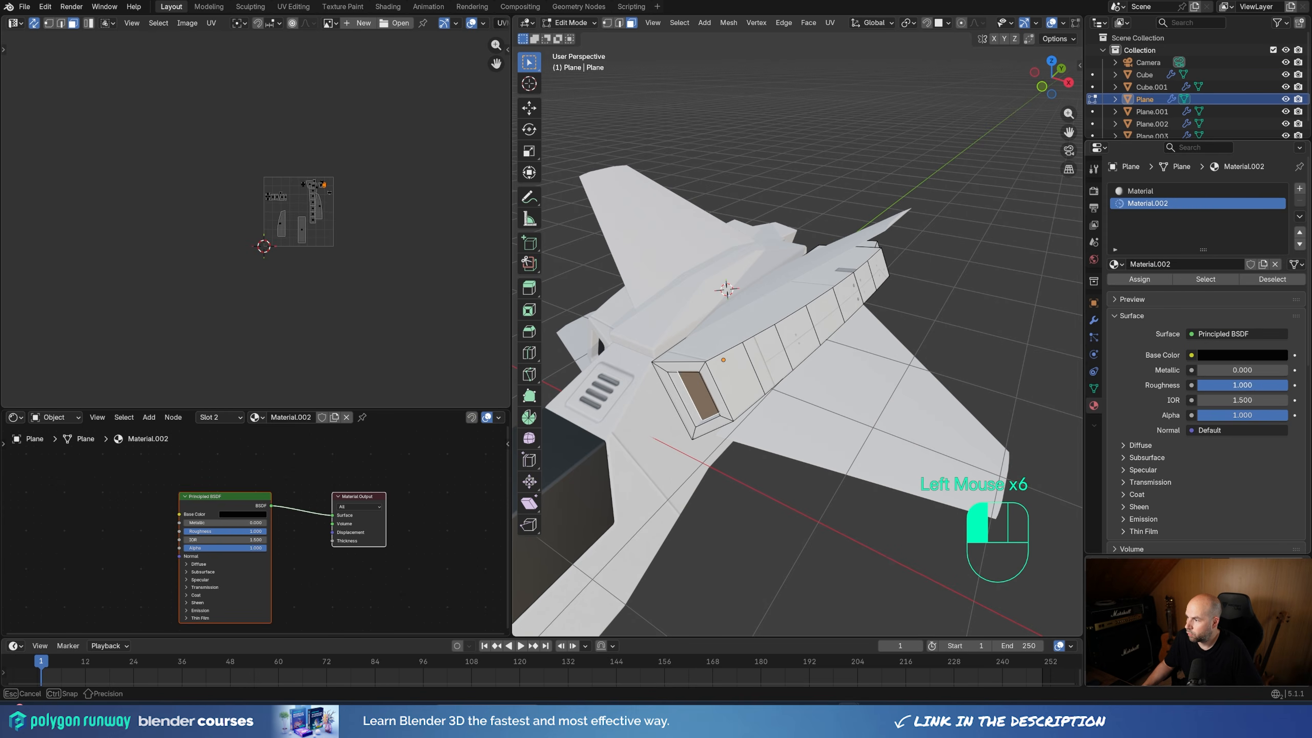
# Assign the black Material.002 to the recessed face at the rear exhaust end of the engine body
pyautogui.press('Tab')
pyautogui.moveTo(827, 362); pyautogui.dragTo(844, 336, button='middle')
pyautogui.scroll(-1, 844, 336)
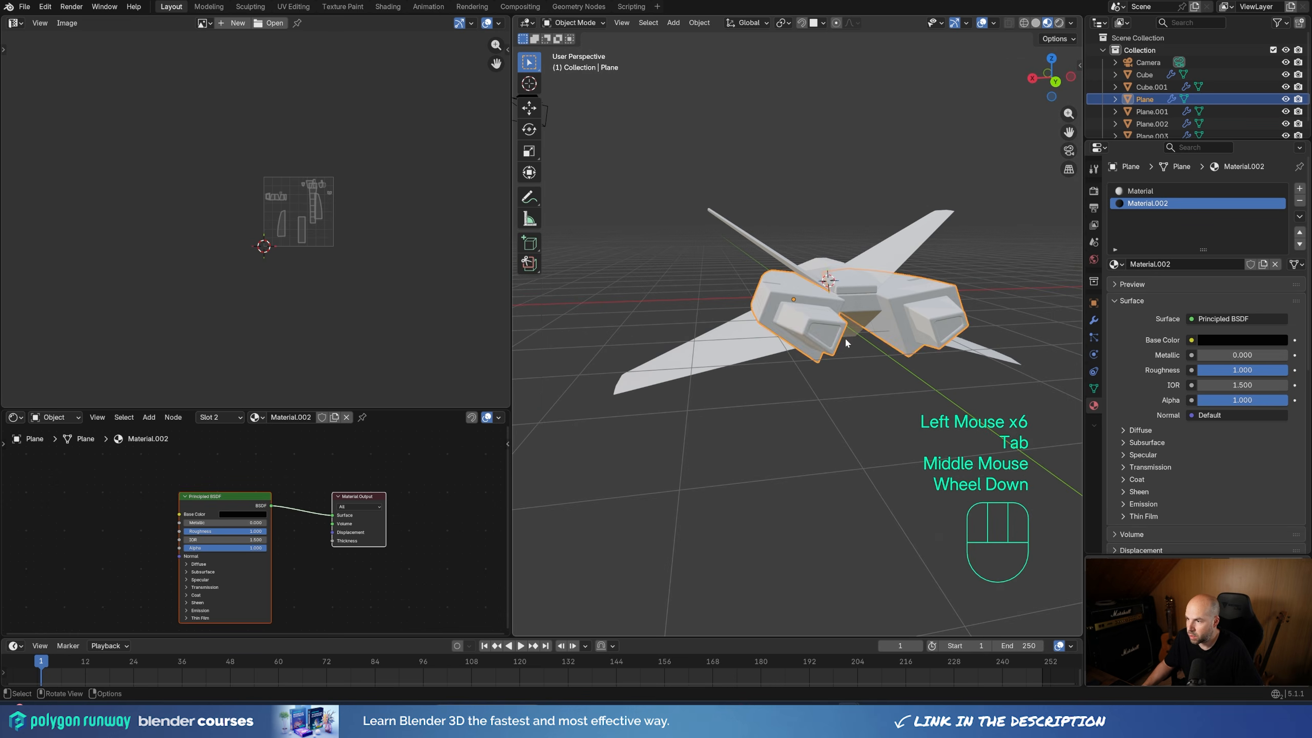
pyautogui.press('Tab')
pyautogui.scroll(2, 846, 339)
pyautogui.click(846, 339)
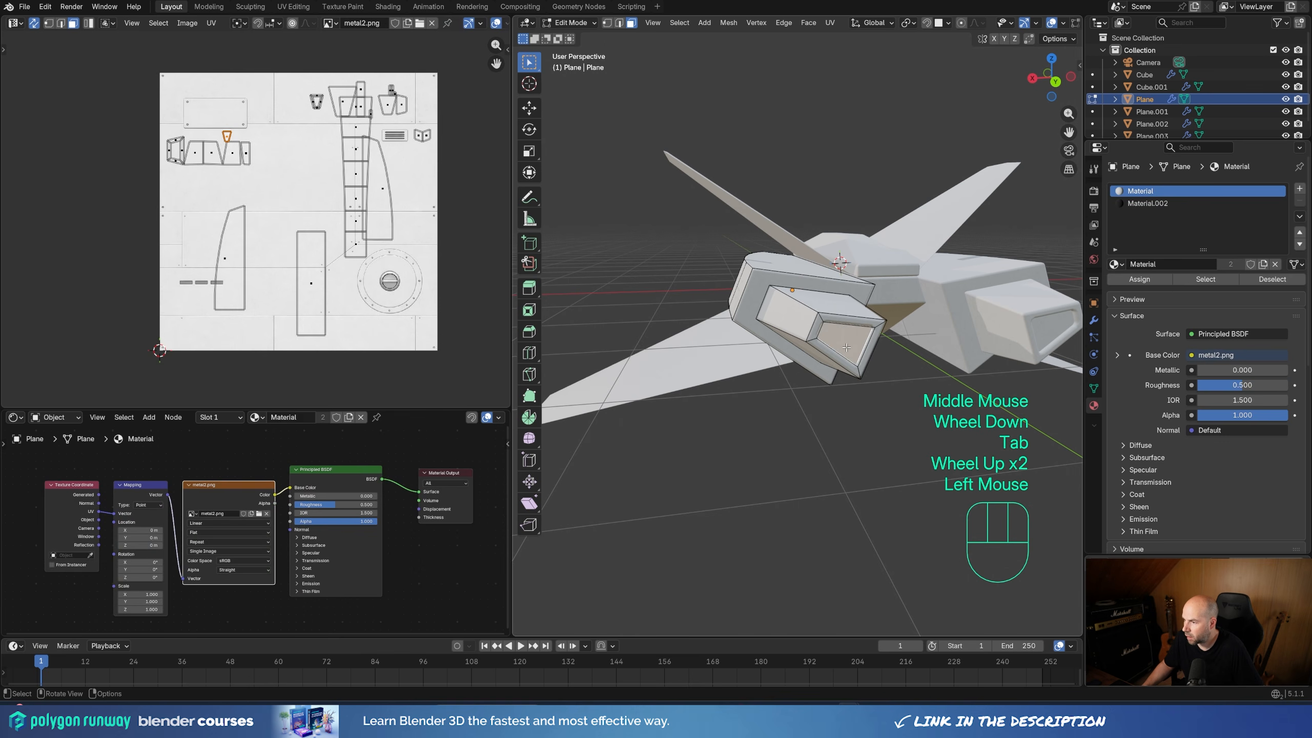
pyautogui.click(1224, 202)
pyautogui.click(1139, 279)
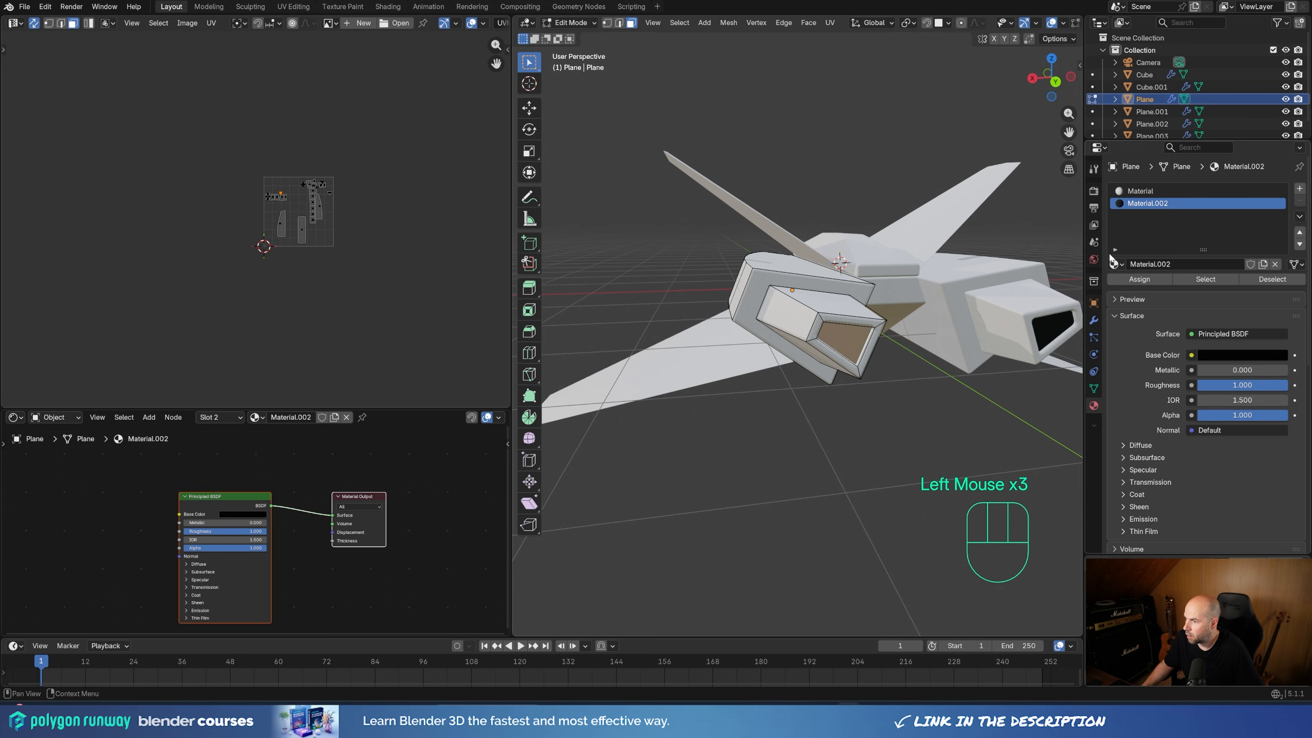
pyautogui.scroll(-1, 782, 324)
pyautogui.press('Tab')
# Select the large rear wing and give it a new material
pyautogui.moveTo(769, 321); pyautogui.dragTo(878, 364, button='middle')
pyautogui.click(869, 356)
pyautogui.keyDown('shift'); pyautogui.moveTo(878, 364); pyautogui.dragTo(721, 337, button='middle'); pyautogui.keyUp('shift')
pyautogui.scroll(2, 744, 342)
pyautogui.keyDown('shift'); pyautogui.moveTo(720, 337); pyautogui.dragTo(760, 361, button='middle'); pyautogui.keyUp('shift')
pyautogui.click(1205, 239)
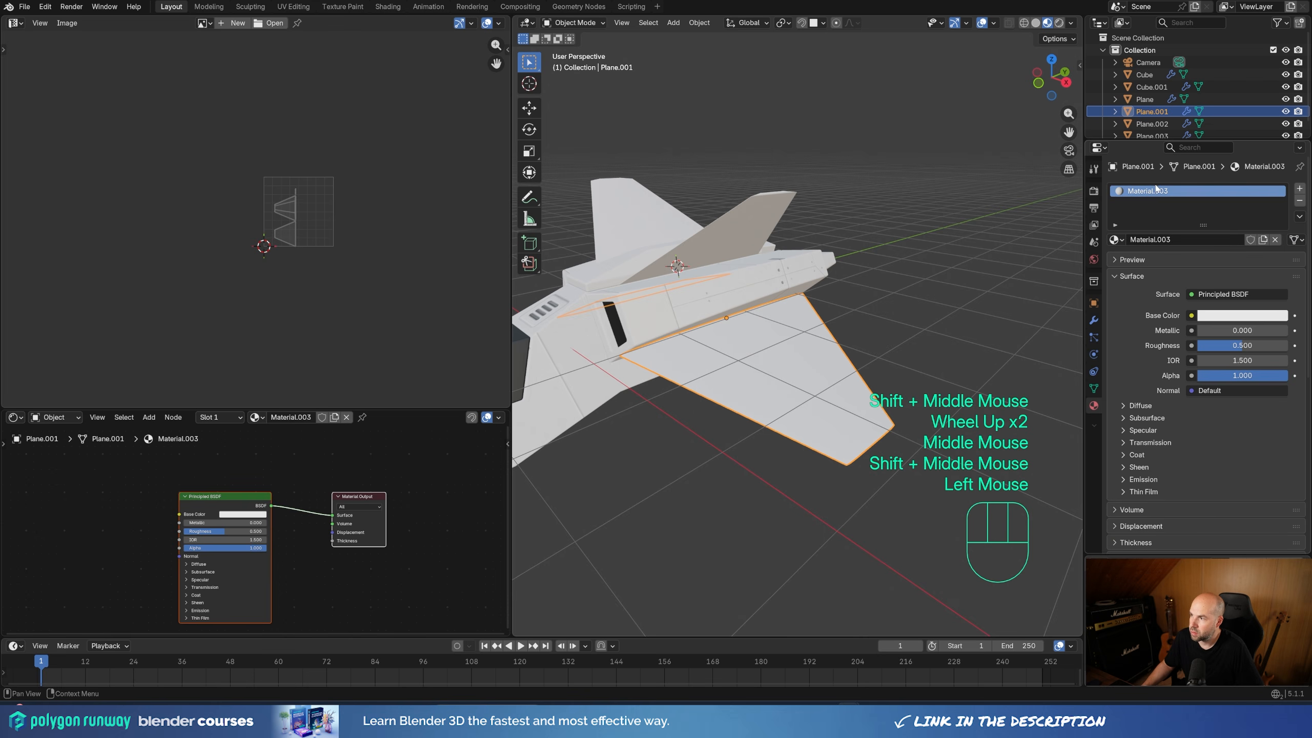
# Add an image texture setup with mapping to the wing material's Principled BSDF and load metal.png from the 200-starfighter folder
pyautogui.click(235, 507)
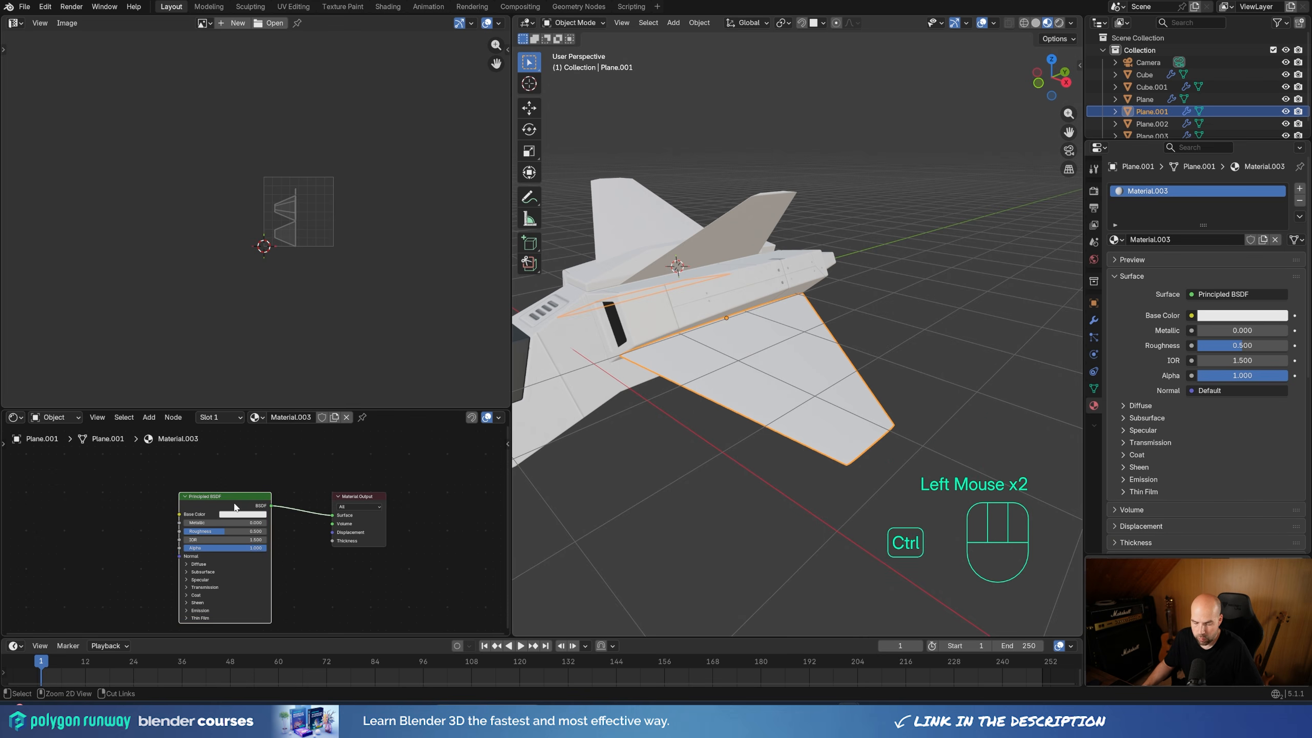
pyautogui.hotkey('ctrl', 't')
pyautogui.moveTo(235, 506); pyautogui.dragTo(334, 481, button='middle')
pyautogui.click(248, 517)
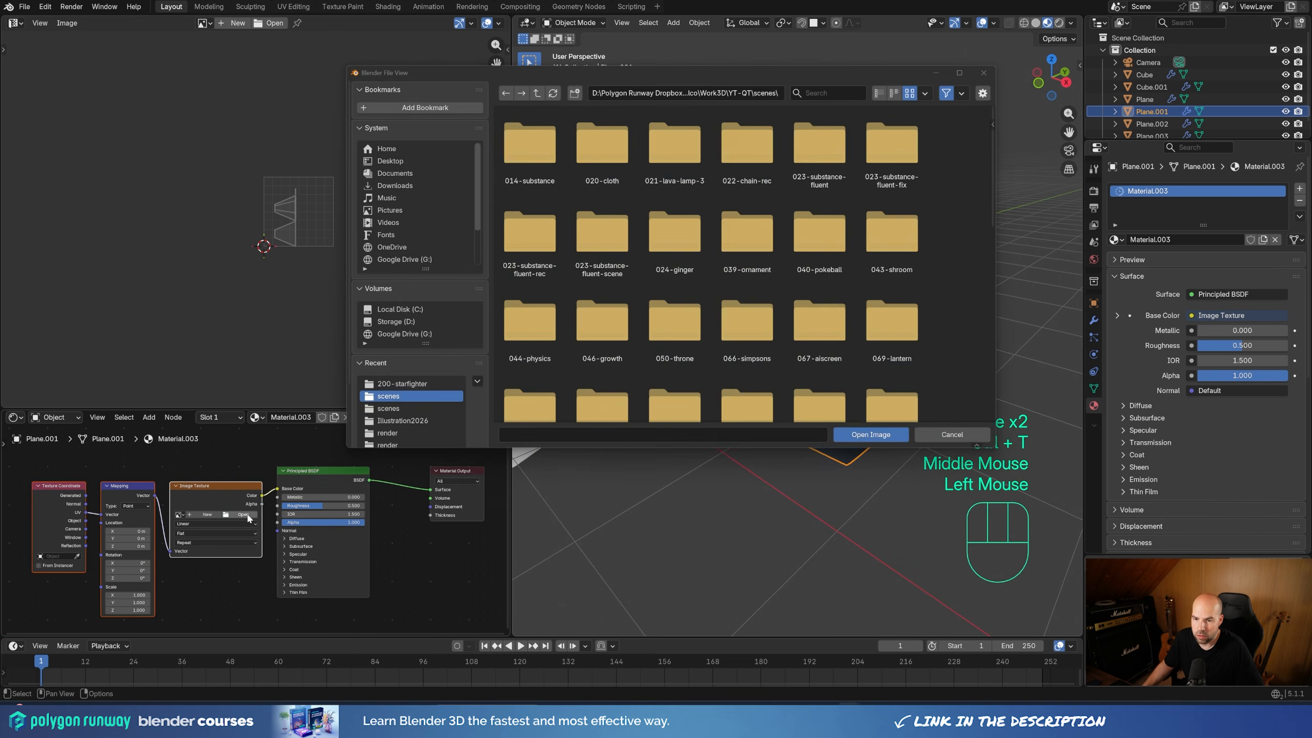
pyautogui.click(402, 384)
pyautogui.doubleClick(527, 146)
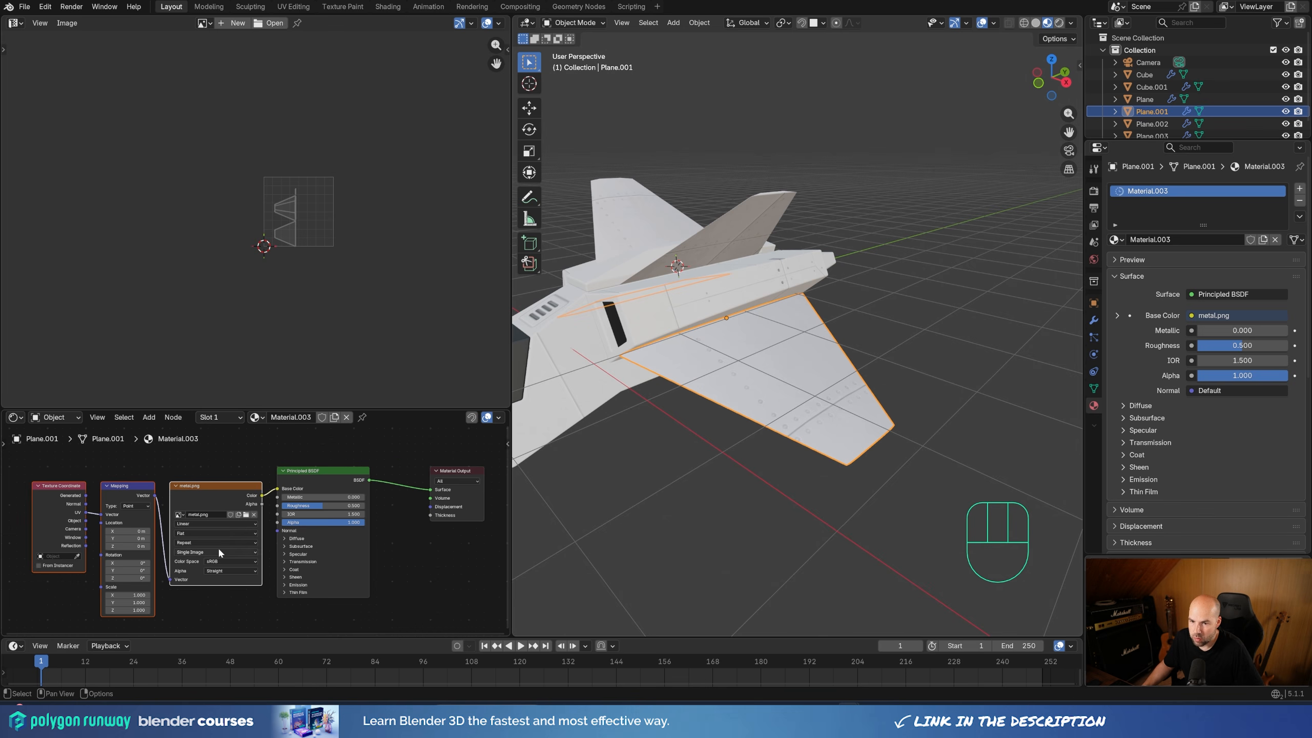
# Enlarge the rear wing's UV islands and reposition them over the metal.png panels
pyautogui.press('Tab')
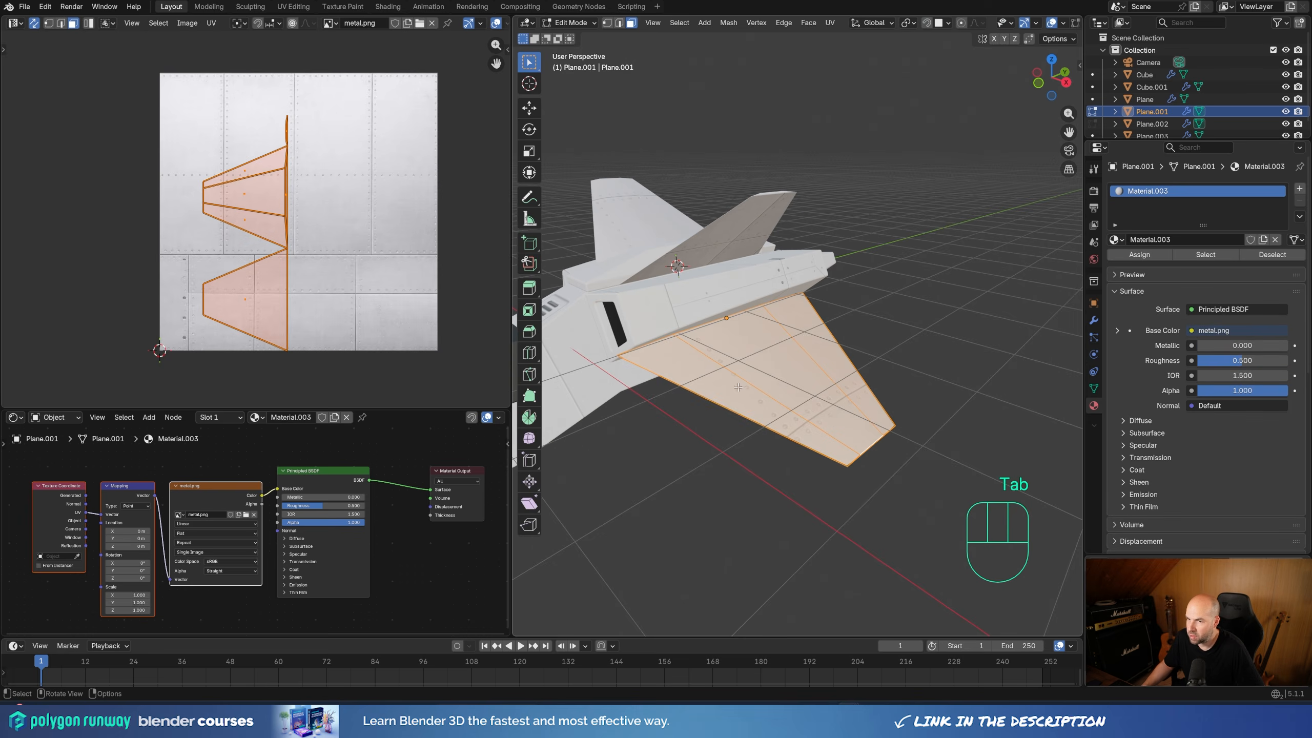
pyautogui.scroll(2, 399, 252)
pyautogui.scroll(-2, 399, 252)
pyautogui.keyDown('shift'); pyautogui.moveTo(399, 252); pyautogui.dragTo(351, 240, button='middle'); pyautogui.keyUp('shift')
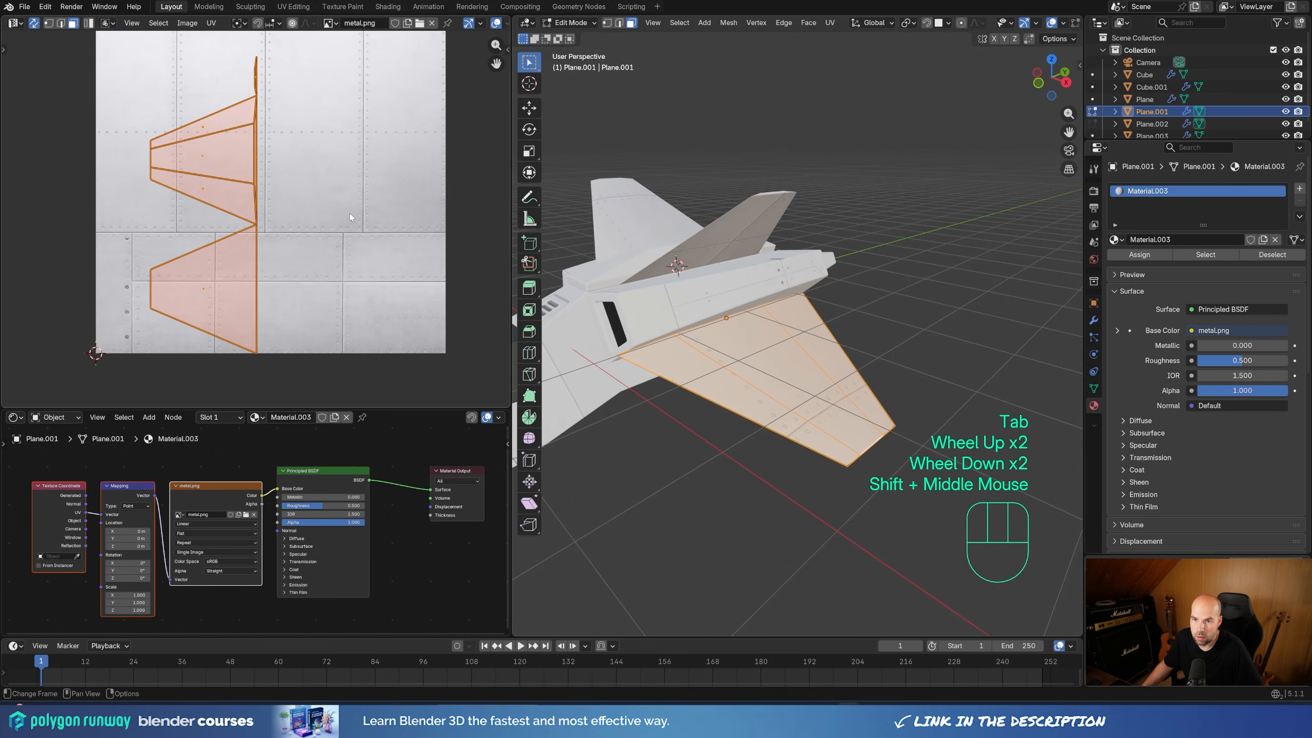
pyautogui.scroll(-1, 304, 232)
pyautogui.press('g')
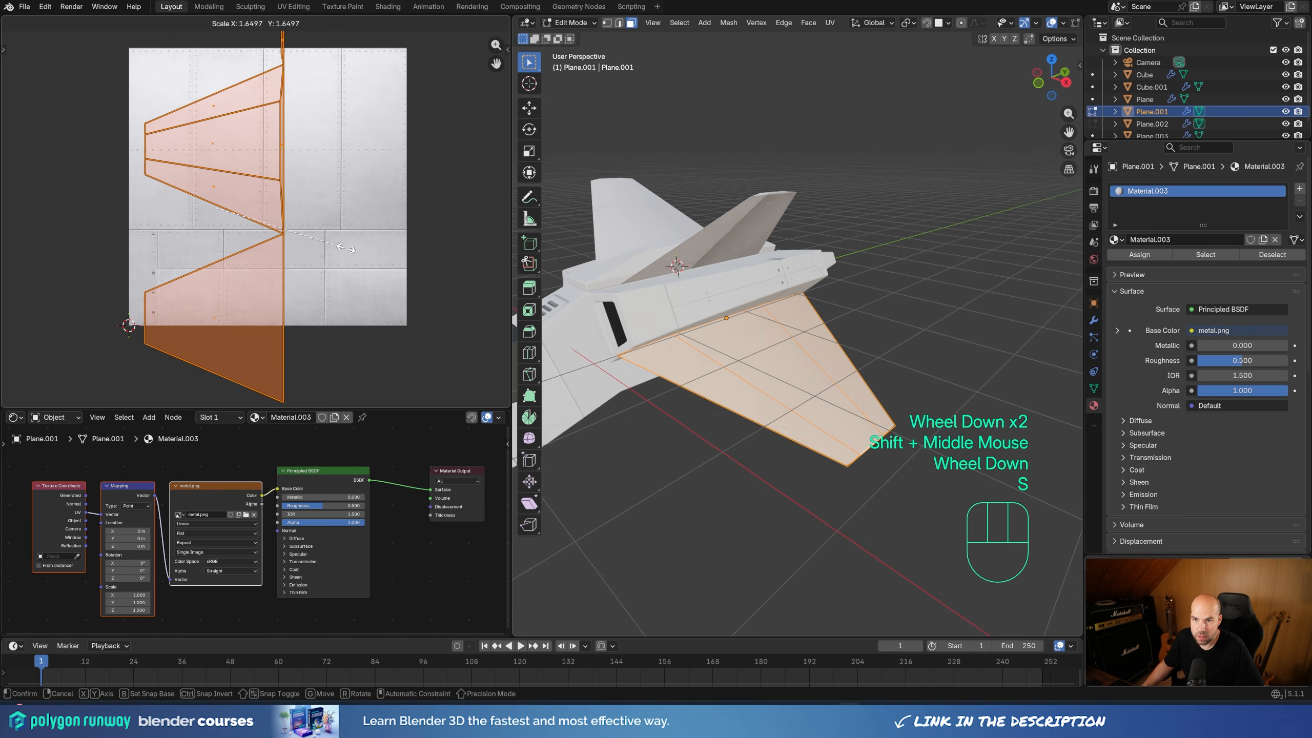
pyautogui.click(289, 201)
pyautogui.press('s')
pyautogui.click(365, 247)
pyautogui.press('g')
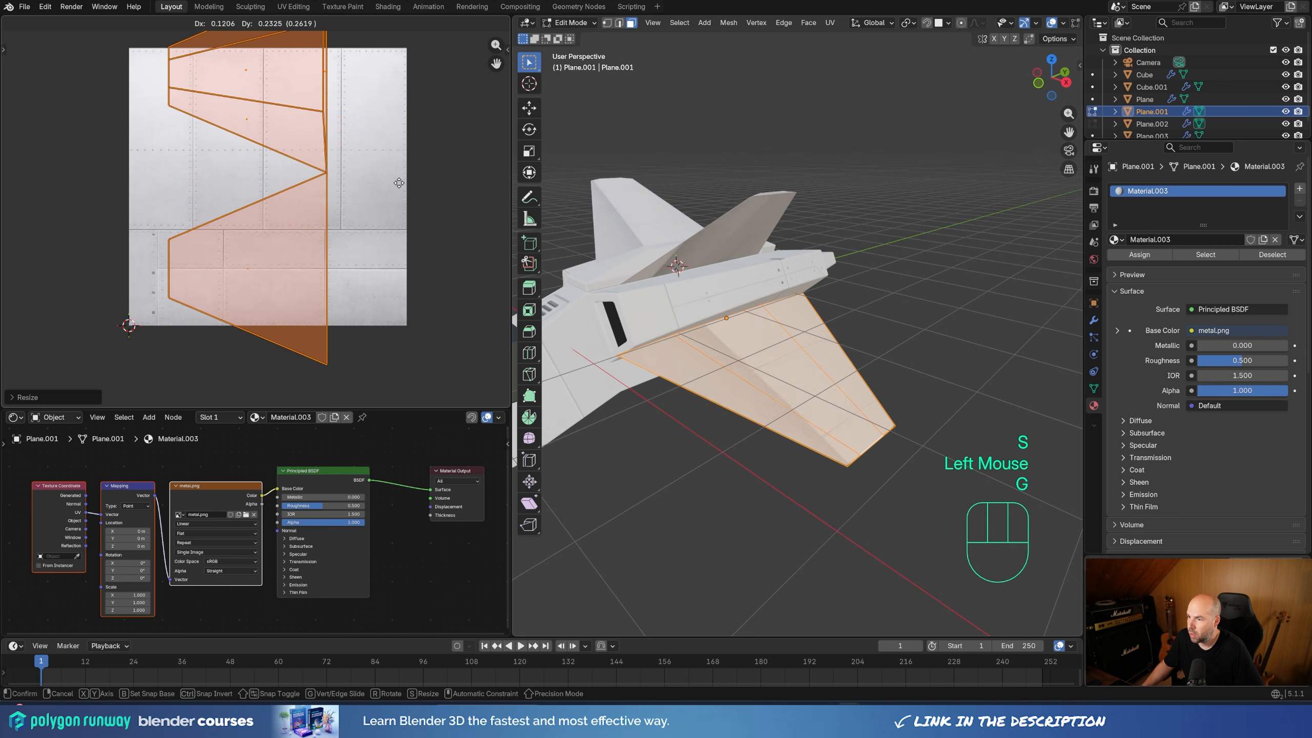
pyautogui.click(397, 207)
pyautogui.press('Tab')
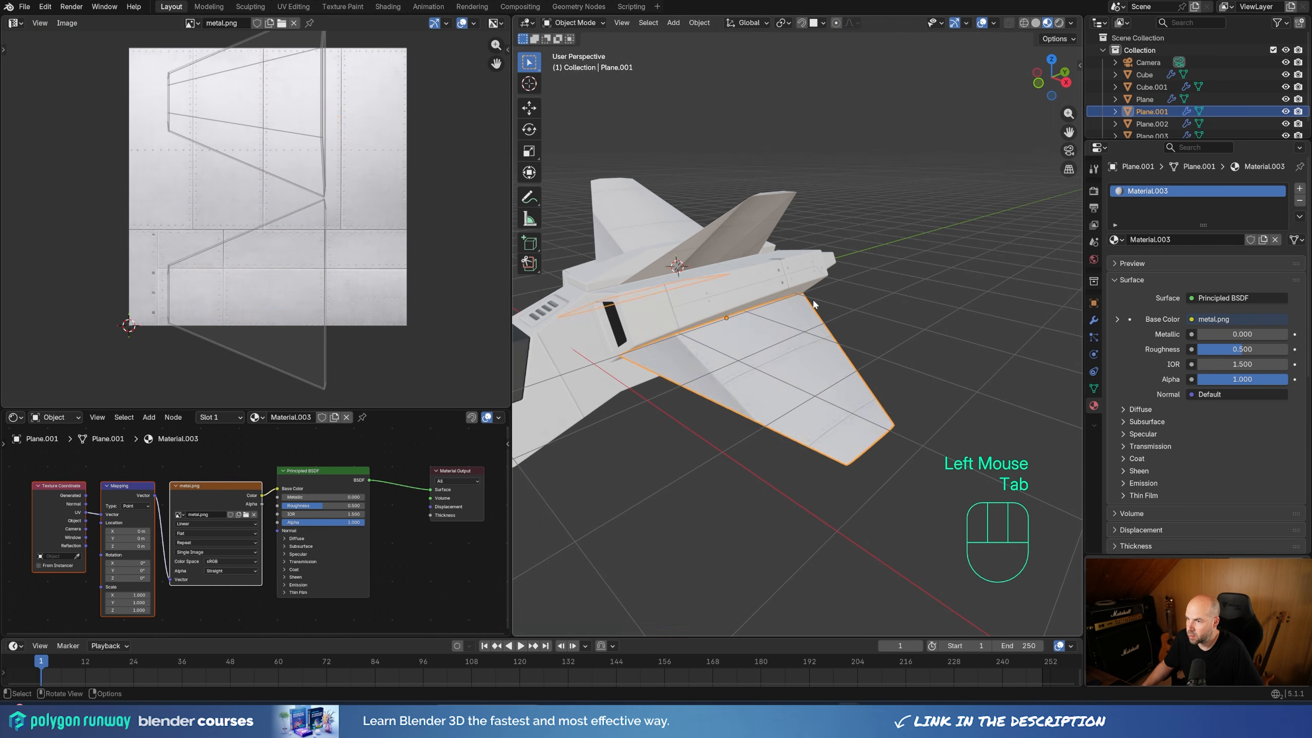
# Slide the rear wing's UV islands down along the Y axis to realign the panel lines on the wing
pyautogui.moveTo(775, 330); pyautogui.dragTo(785, 356, button='middle')
pyautogui.scroll(-1, 787, 358)
pyautogui.scroll(2, 787, 359)
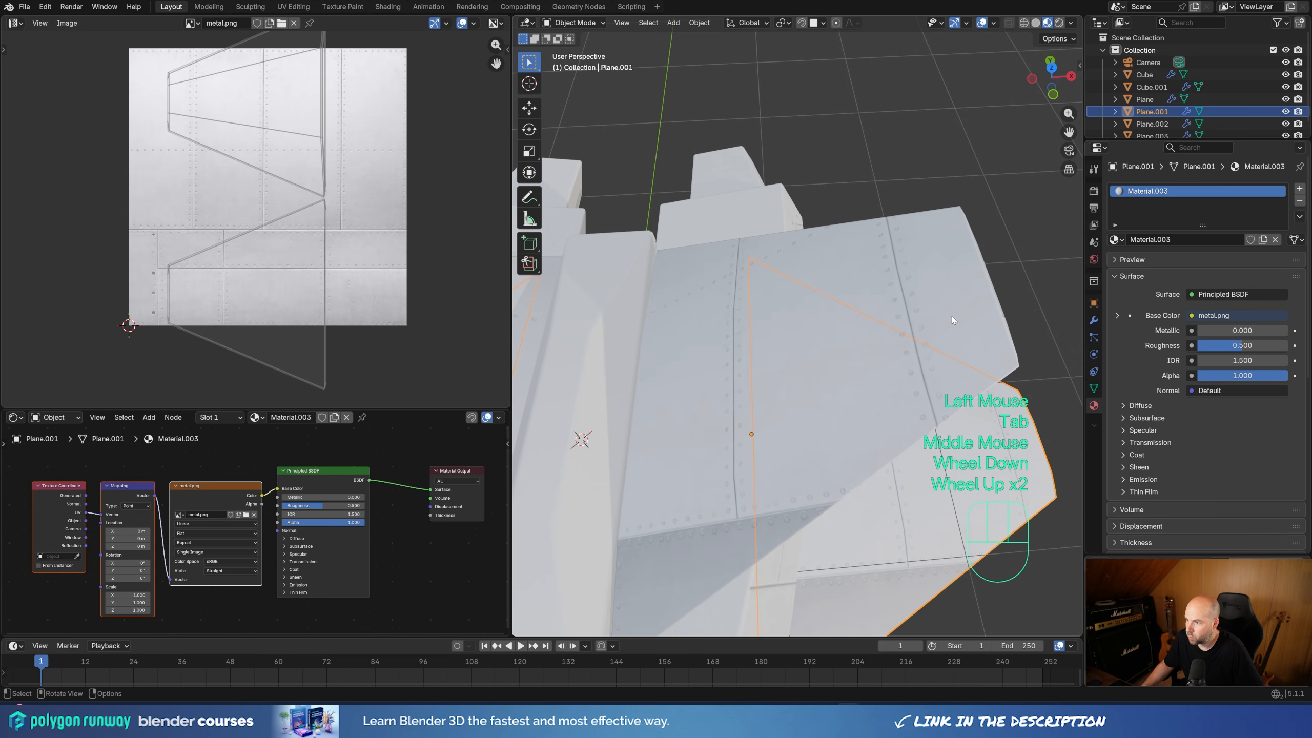
pyautogui.moveTo(939, 504); pyautogui.dragTo(837, 454, button='middle')
pyautogui.scroll(-2, 837, 455)
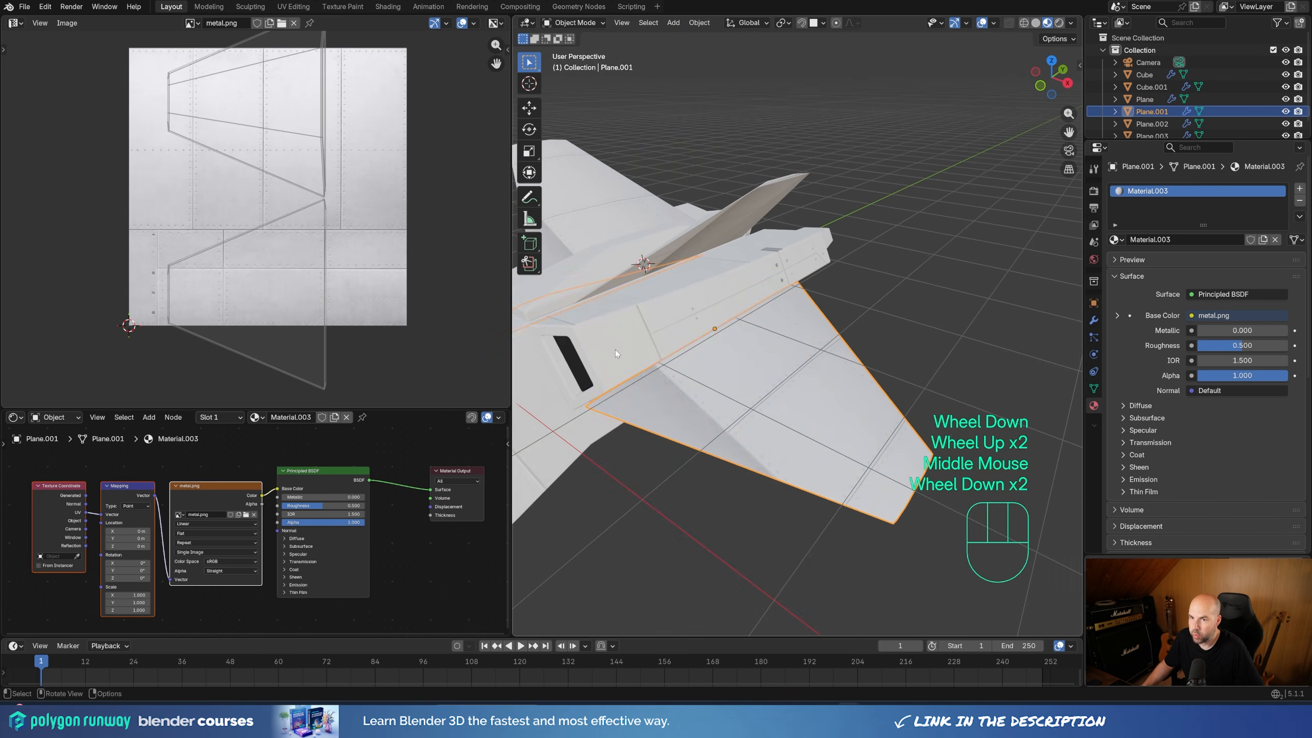
pyautogui.press('Tab')
pyautogui.press('g')
pyautogui.press('y')
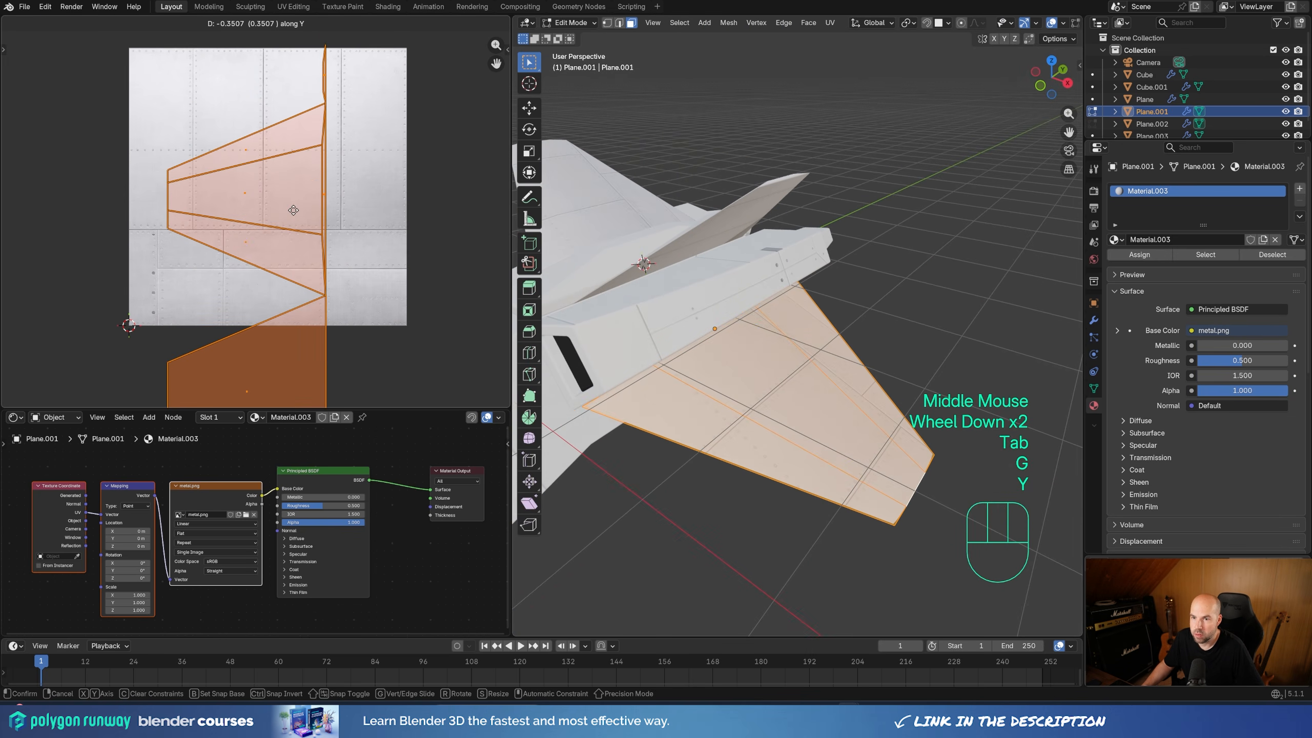
pyautogui.click(292, 203)
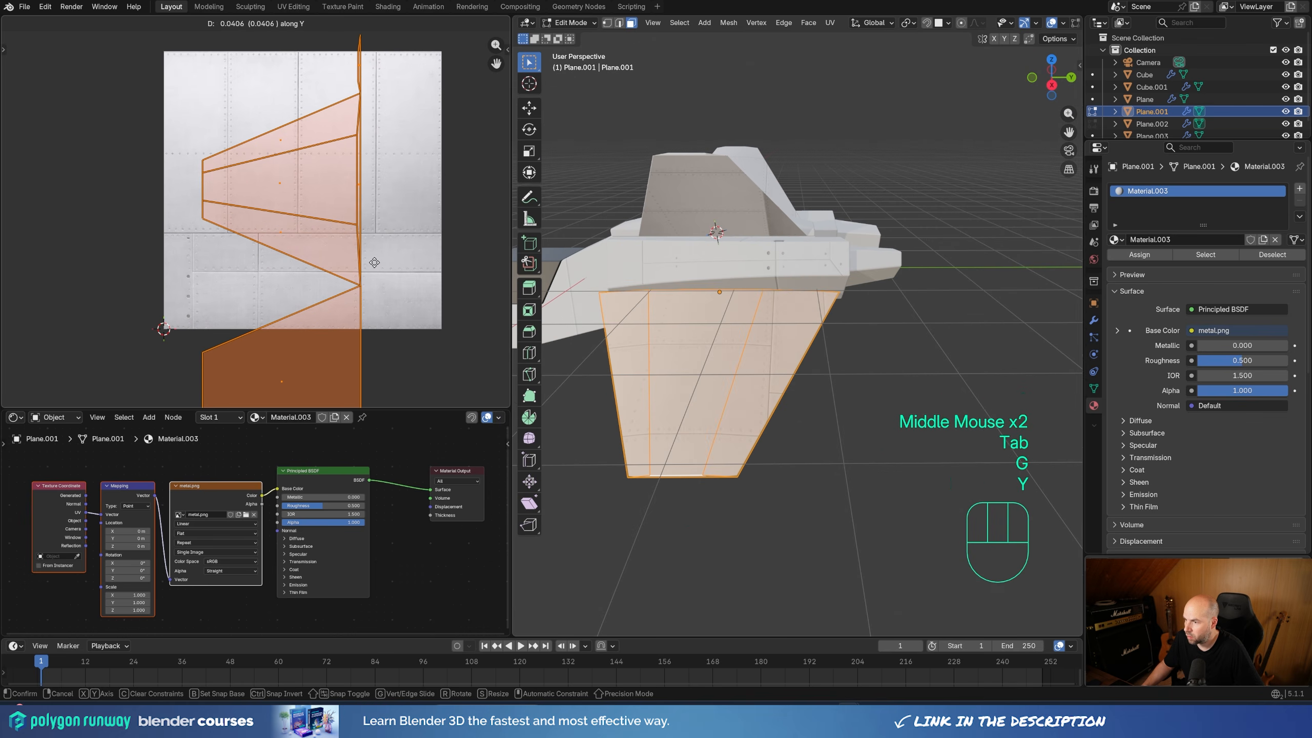
pyautogui.click(784, 286)
pyautogui.press('Tab')
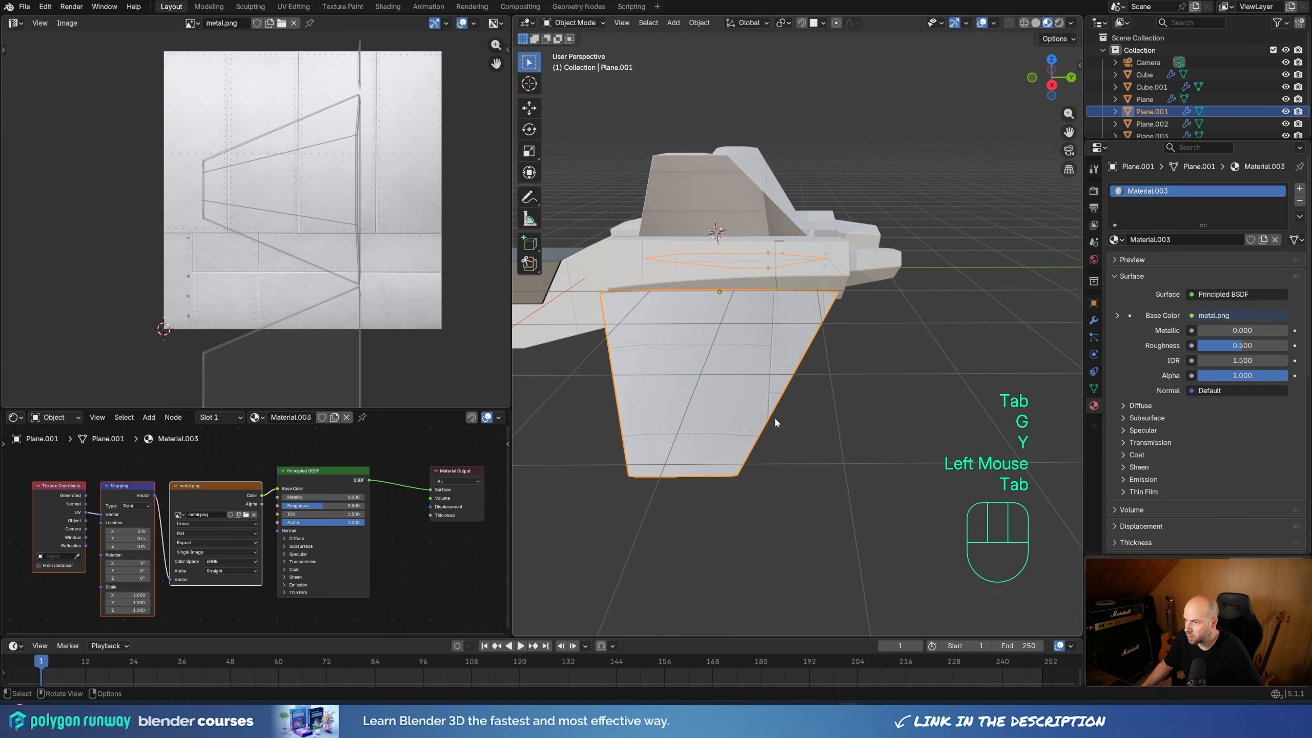
# Shift the wing material's texture nodes aside and insert a Hue/Saturation/Value node between metal.png and the Principled BSDF
pyautogui.moveTo(775, 423); pyautogui.dragTo(793, 344, button='middle')
pyautogui.scroll(-1, 673, 390)
pyautogui.moveTo(671, 389); pyautogui.dragTo(805, 372, button='middle')
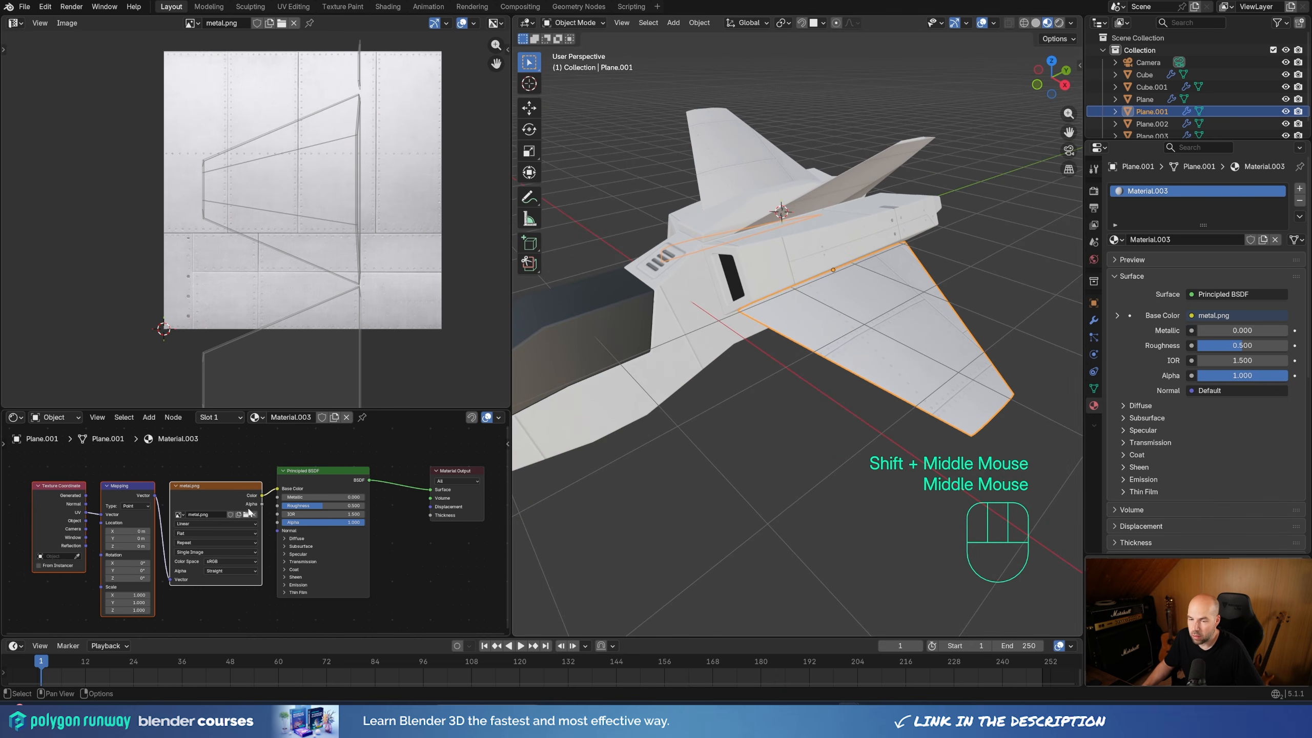
pyautogui.moveTo(51, 478); pyautogui.dragTo(236, 563)
pyautogui.press('g')
pyautogui.click(117, 576)
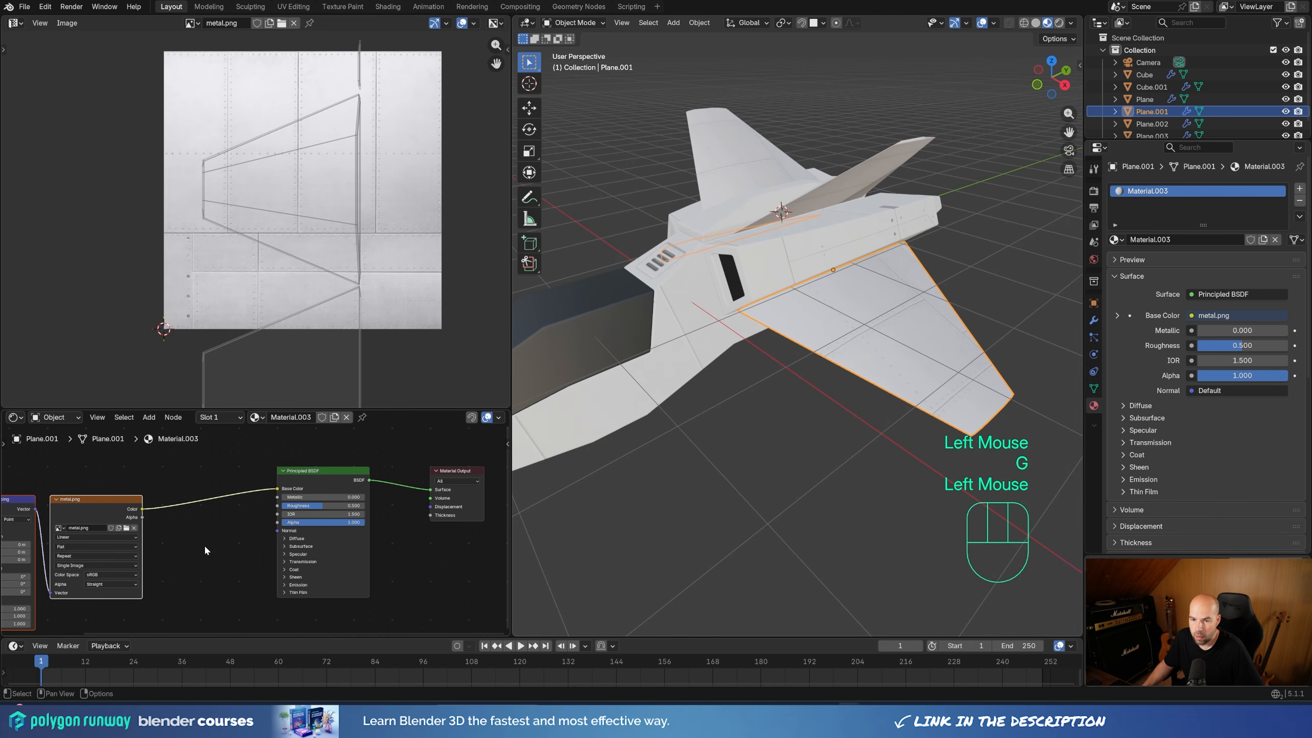
pyautogui.hotkey('shift', 'a')
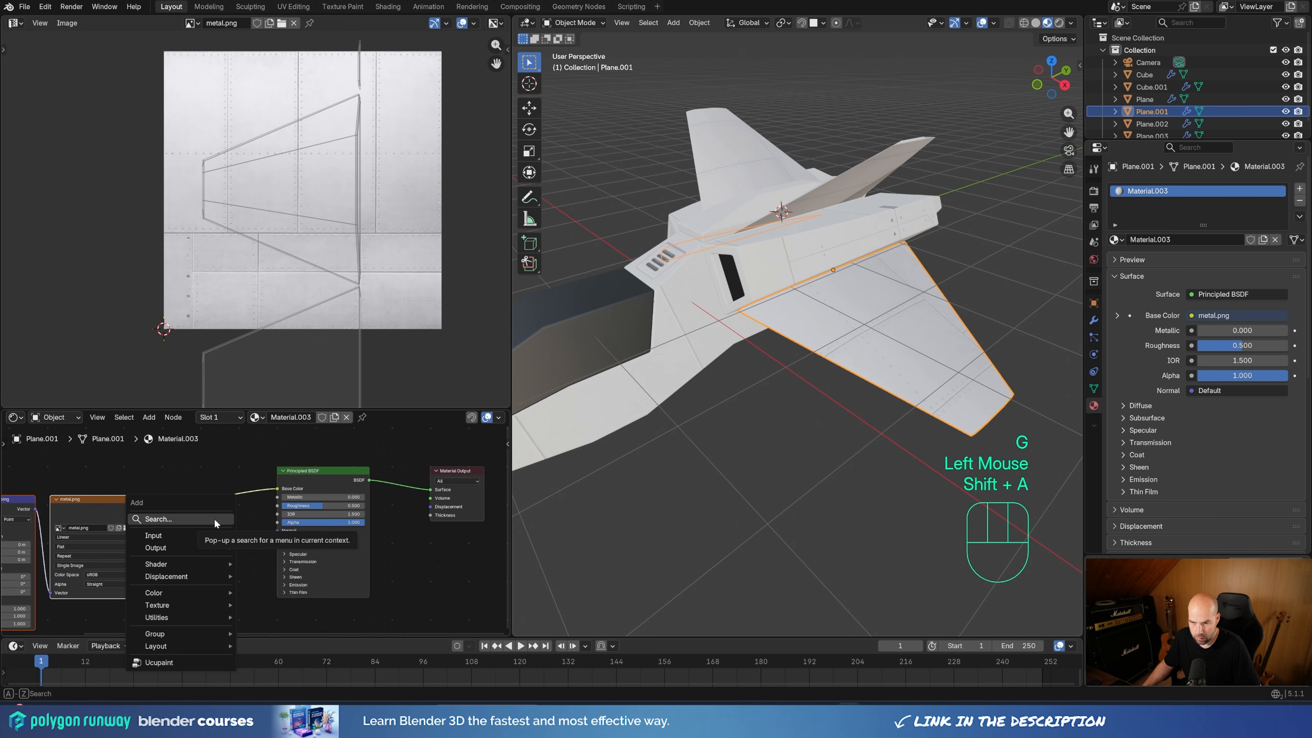
pyautogui.write('hue')
pyautogui.click(246, 559)
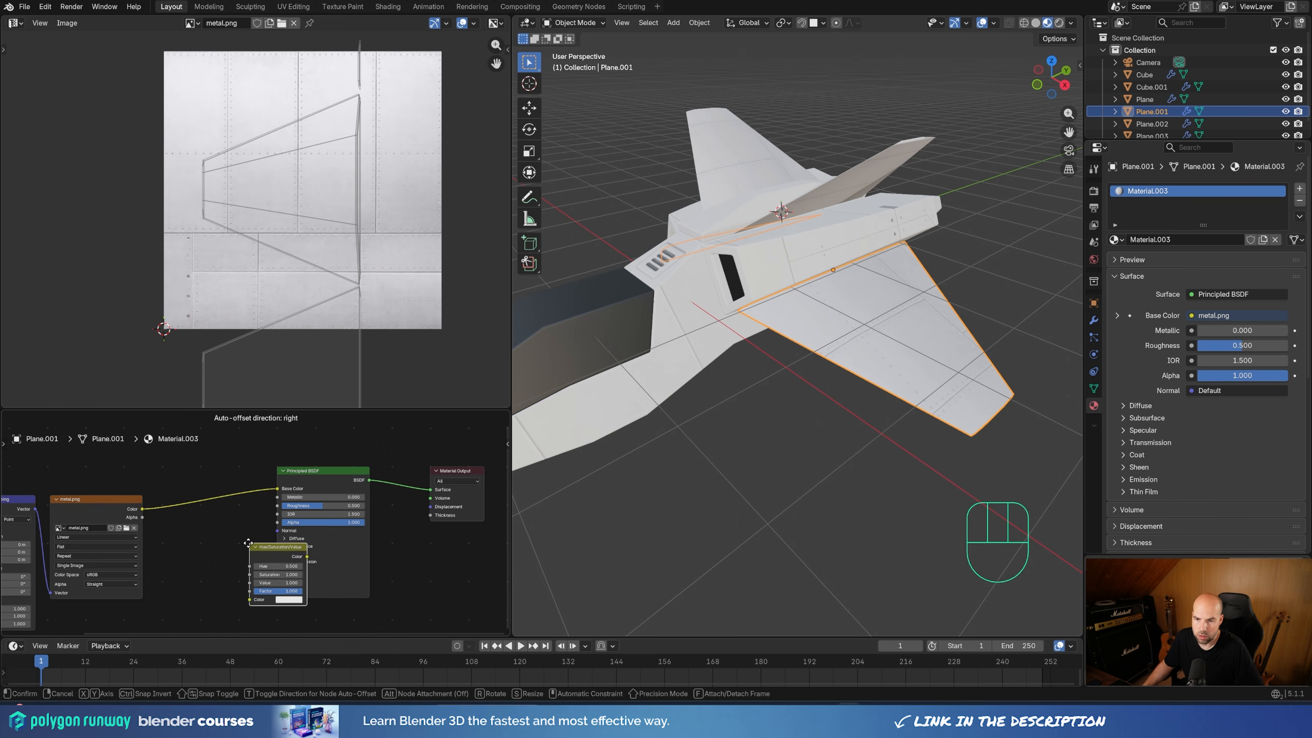
pyautogui.click(194, 473)
# Darken the wing by setting the Hue/Saturation/Value node's Value to 0.210, and center the node in the gap
pyautogui.scroll(2, 253, 528)
pyautogui.keyDown('shift'); pyautogui.moveTo(209, 512); pyautogui.dragTo(173, 511); pyautogui.keyUp('shift')
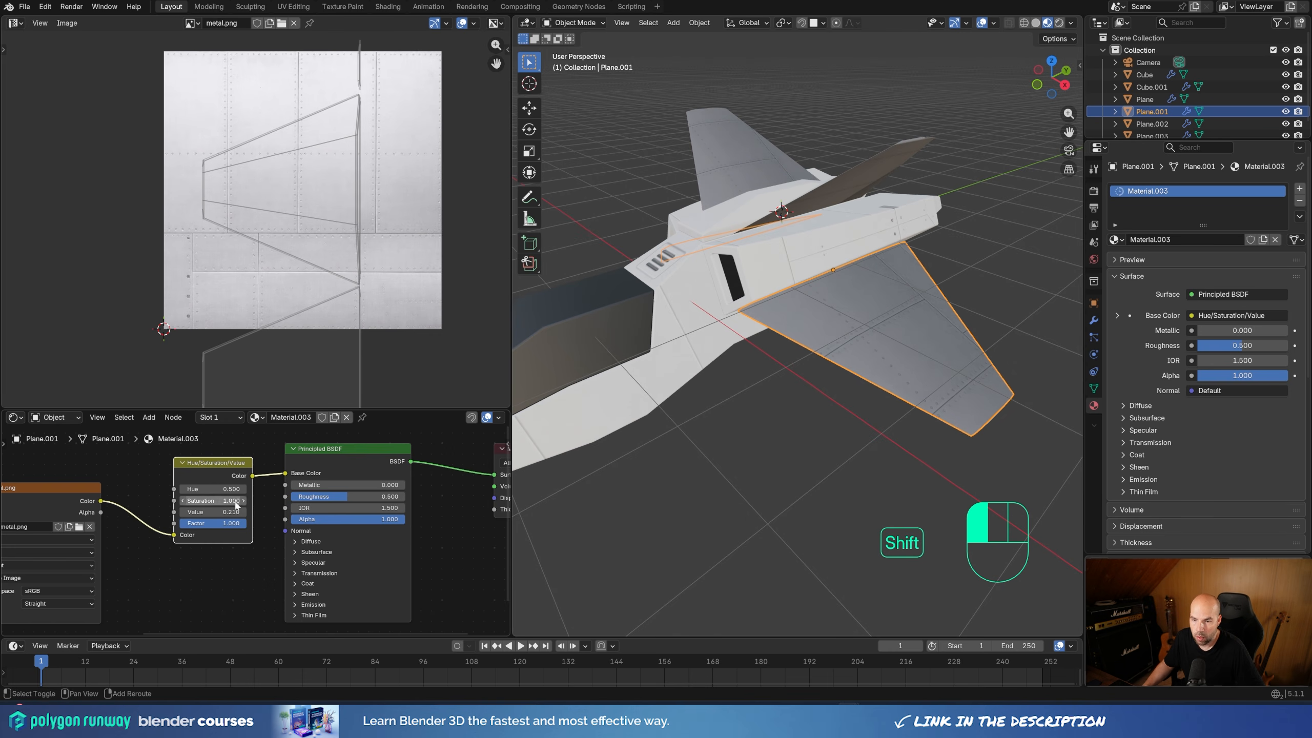
pyautogui.moveTo(229, 464); pyautogui.dragTo(193, 465)
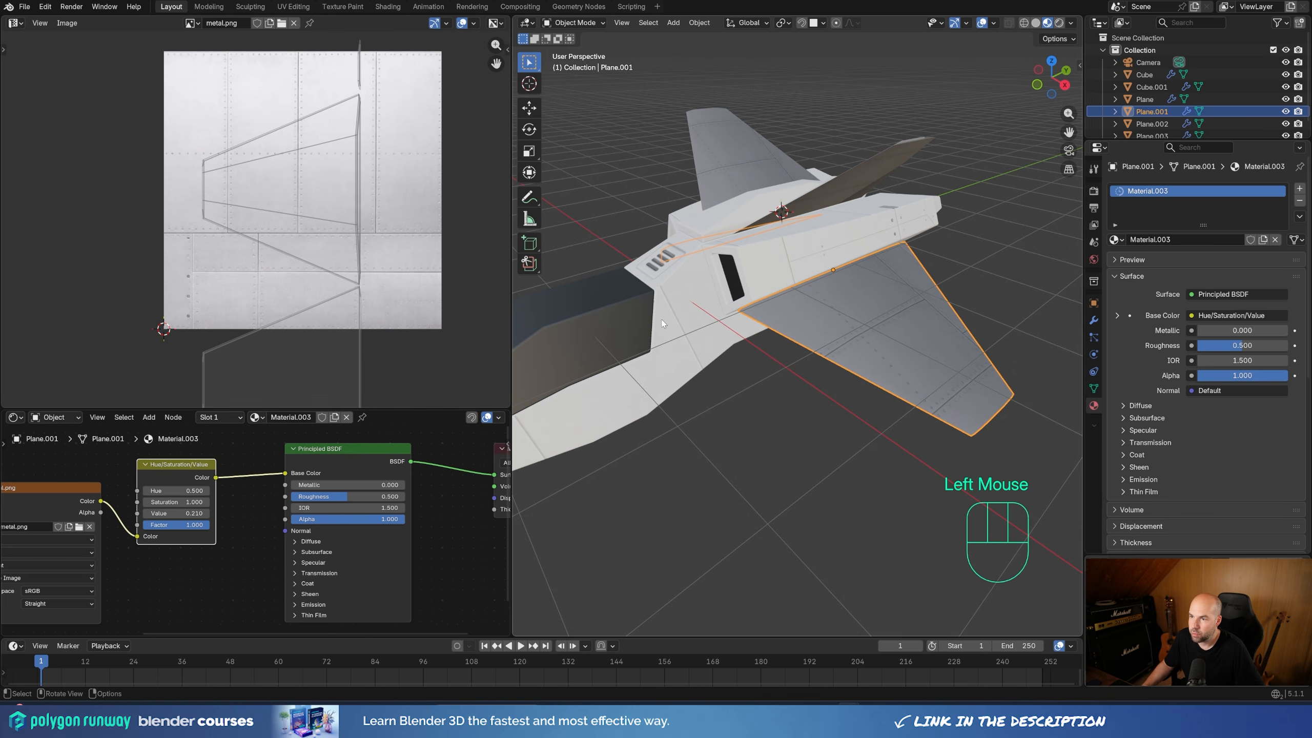
# Select the main fuselage and insert a color Mix node between metal2.png and the Principled BSDF
pyautogui.click(563, 418)
pyautogui.keyDown('shift'); pyautogui.moveTo(562, 414); pyautogui.dragTo(697, 373, button='middle'); pyautogui.keyUp('shift')
pyautogui.scroll(-2, 697, 373)
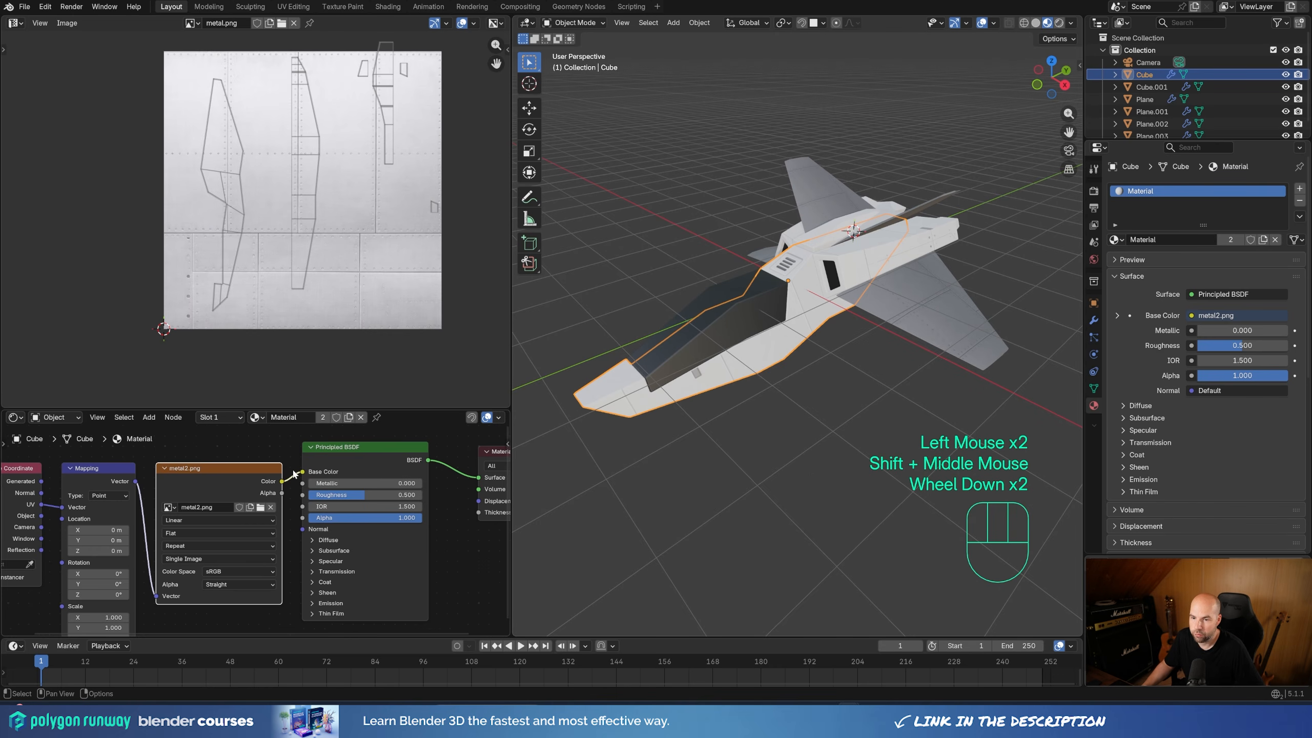
pyautogui.moveTo(291, 463); pyautogui.dragTo(250, 482, button='middle')
pyautogui.scroll(-2, 249, 482)
pyautogui.hotkey('shift', 'a')
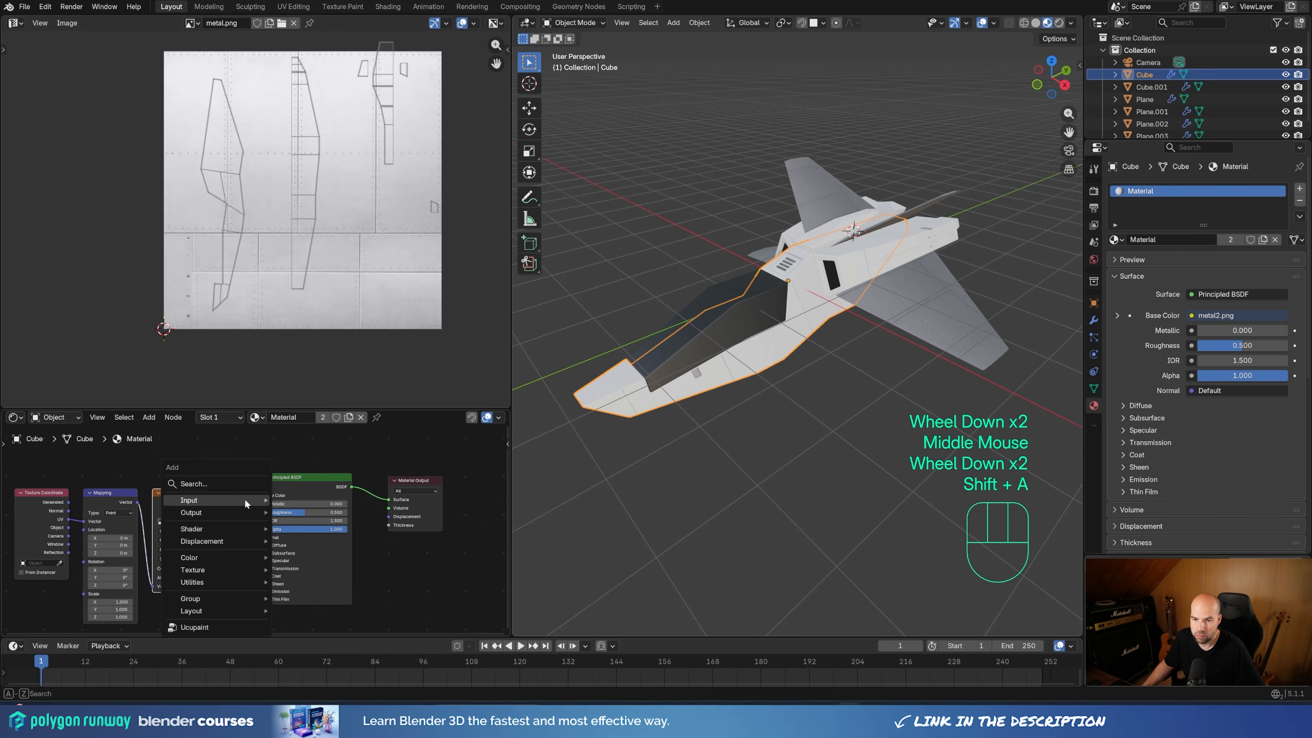
pyautogui.write('mix')
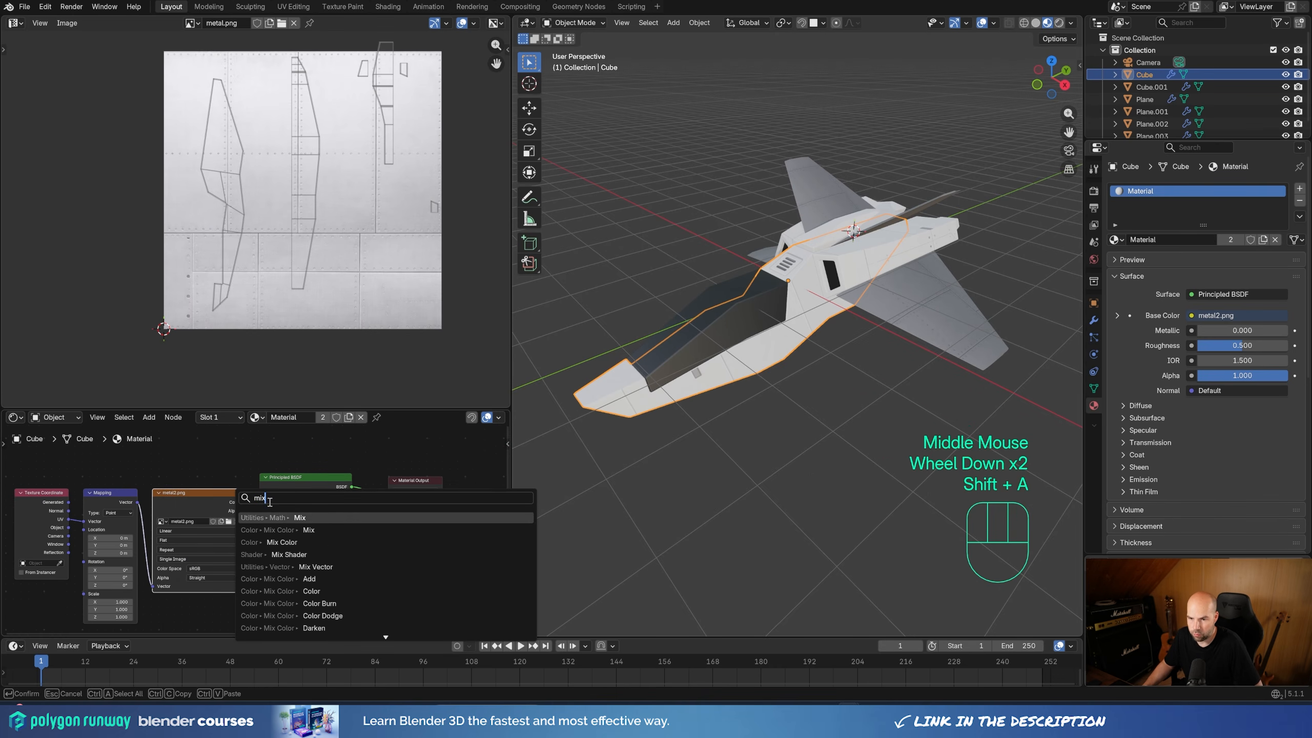
pyautogui.click(309, 530)
pyautogui.click(281, 572)
# Set the Mix node to Color blending with a factor of 1.000 and make its B color dark red
pyautogui.click(284, 524)
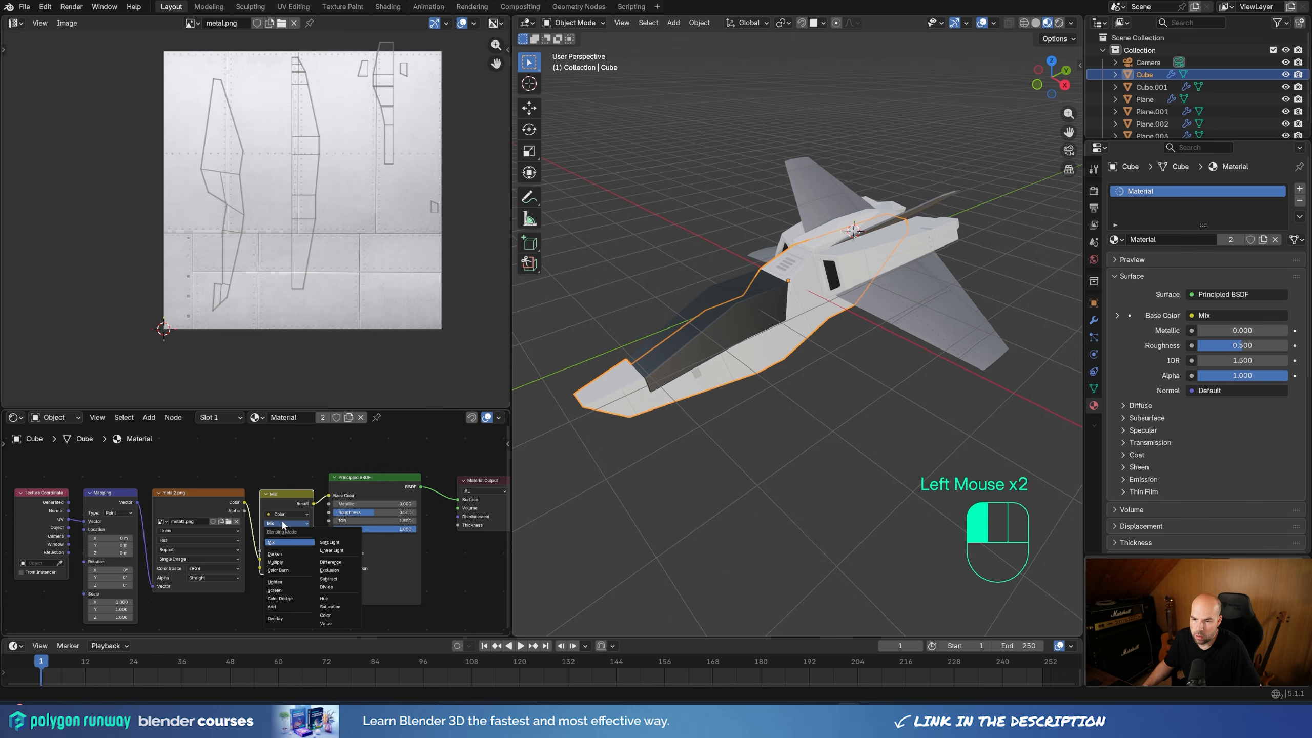
pyautogui.click(341, 615)
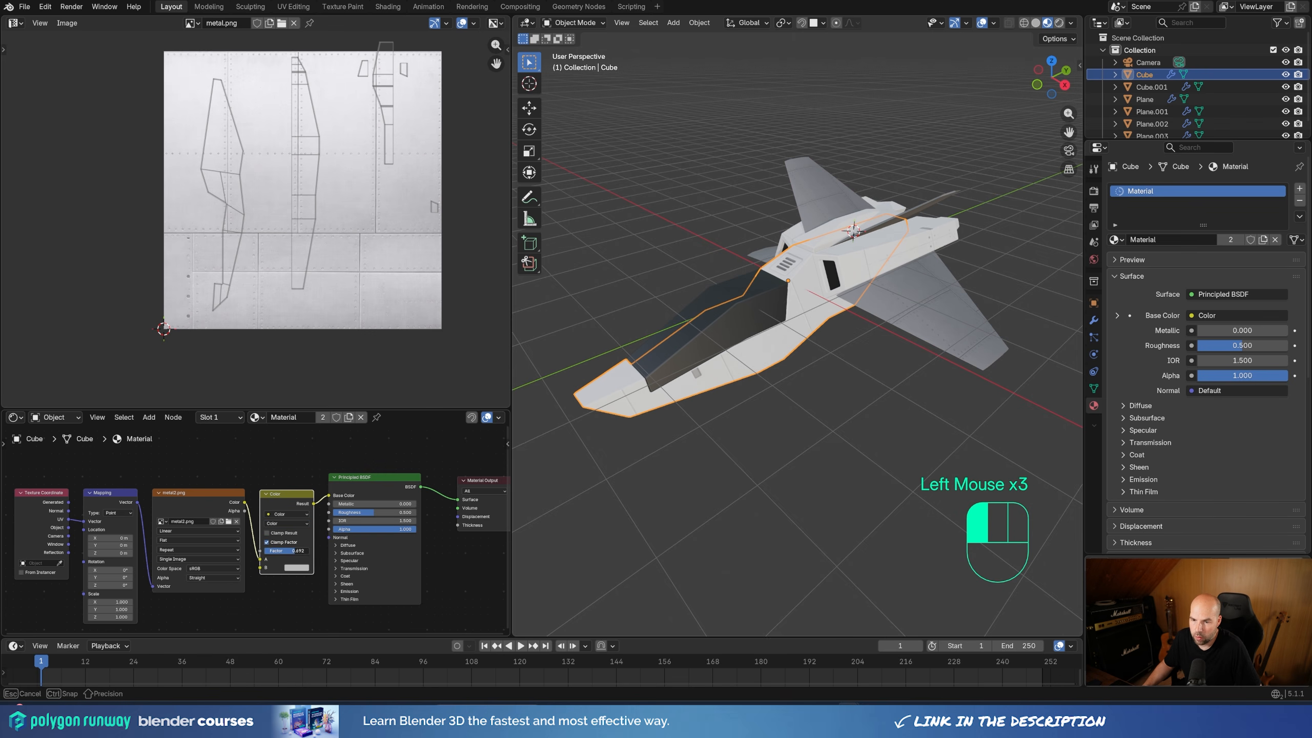
pyautogui.scroll(2, 256, 531)
pyautogui.click(311, 581)
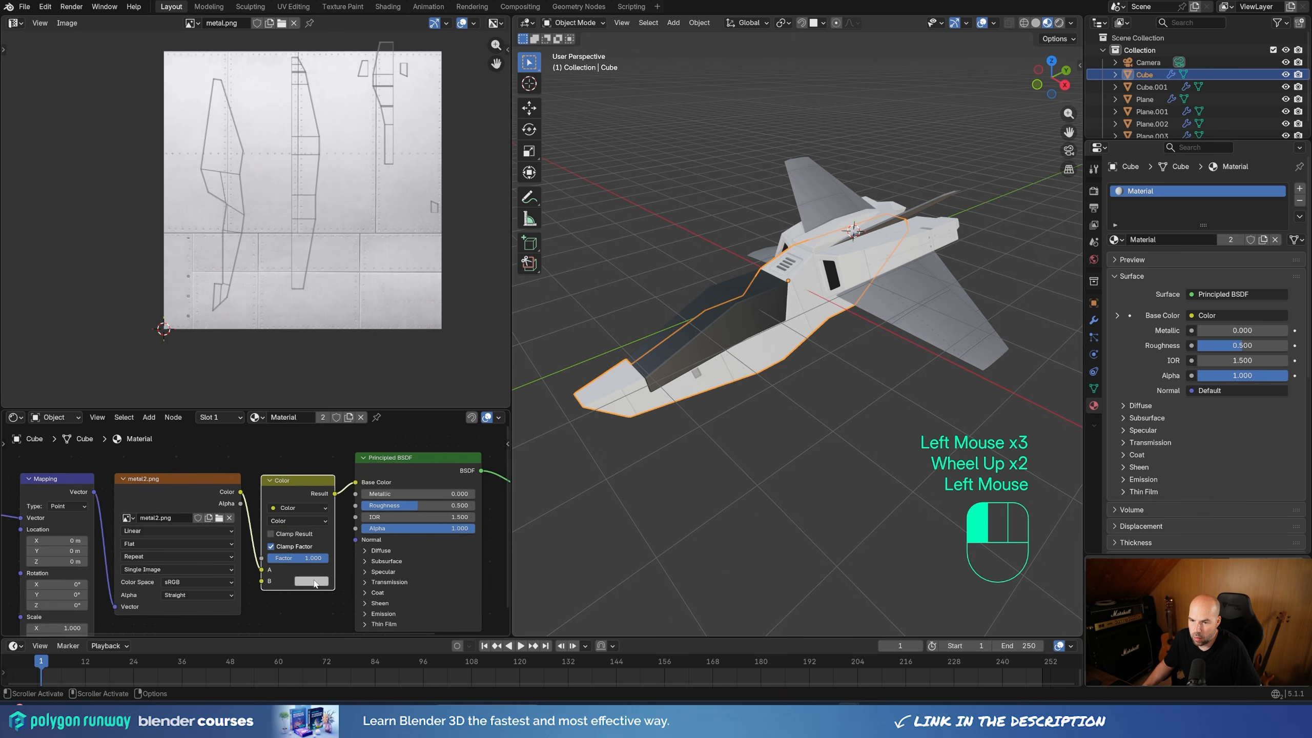
pyautogui.moveTo(341, 465); pyautogui.dragTo(343, 476)
pyautogui.moveTo(391, 420); pyautogui.dragTo(391, 434)
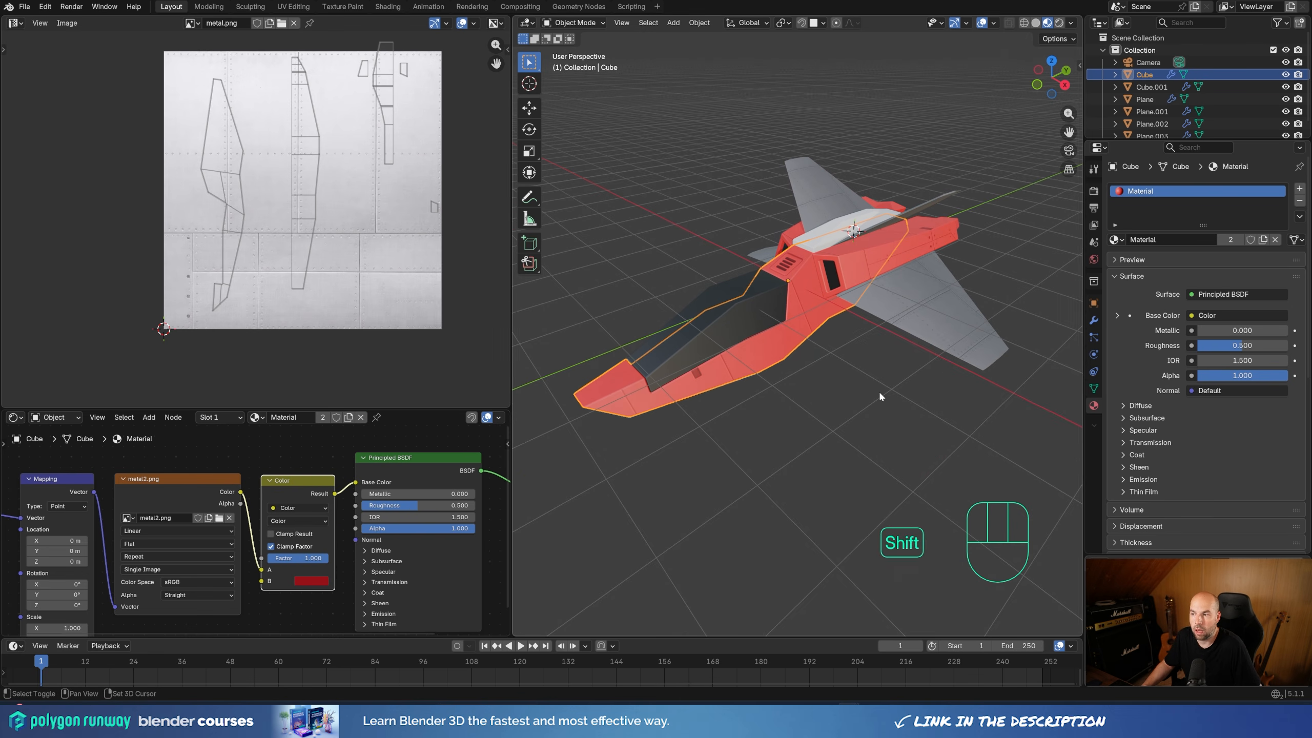
# Assign the existing red material named Material to the raised spine piece on top of the jet
pyautogui.moveTo(878, 389); pyautogui.dragTo(773, 384, button='middle')
pyautogui.scroll(3, 723, 344)
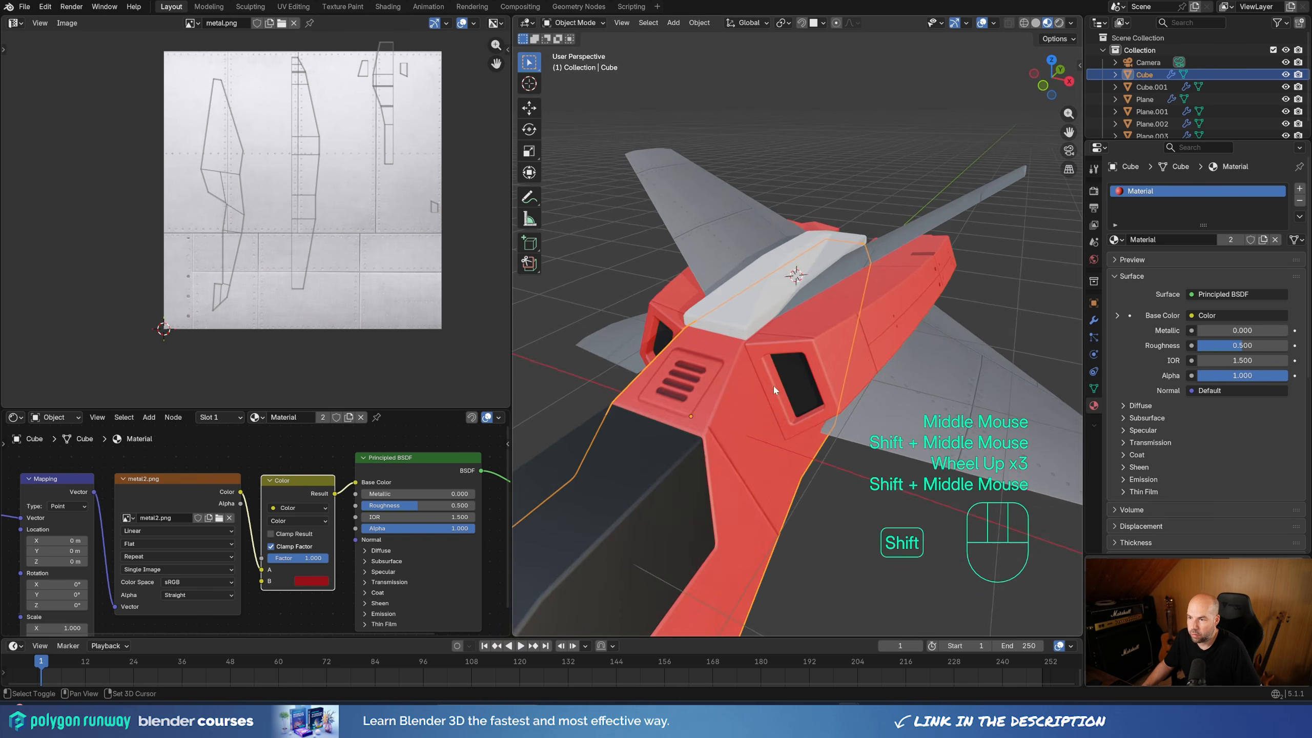
pyautogui.scroll(-1, 772, 383)
pyautogui.click(782, 292)
pyautogui.click(1115, 240)
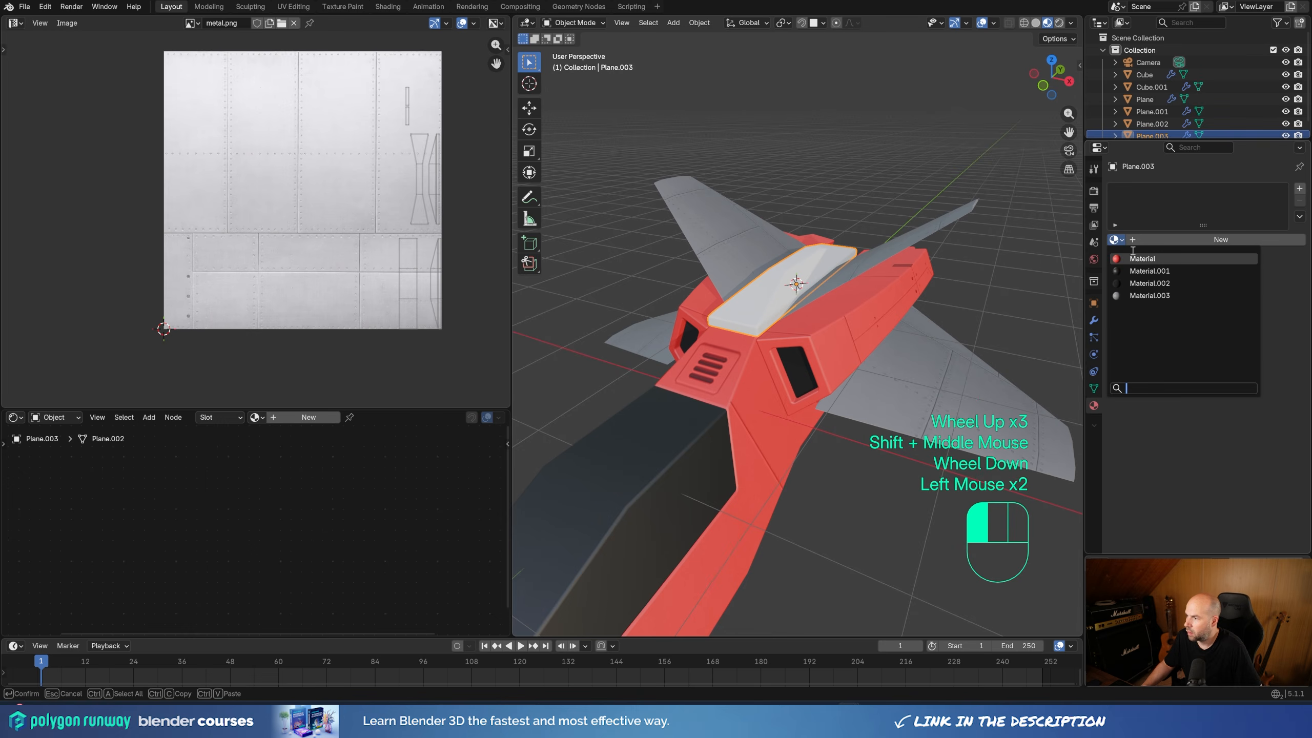
pyautogui.click(1152, 253)
# Move all of the spine piece's UV islands toward the middle of the metal2.png texture
pyautogui.scroll(-2, 739, 414)
pyautogui.moveTo(822, 382); pyautogui.dragTo(736, 341, button='middle')
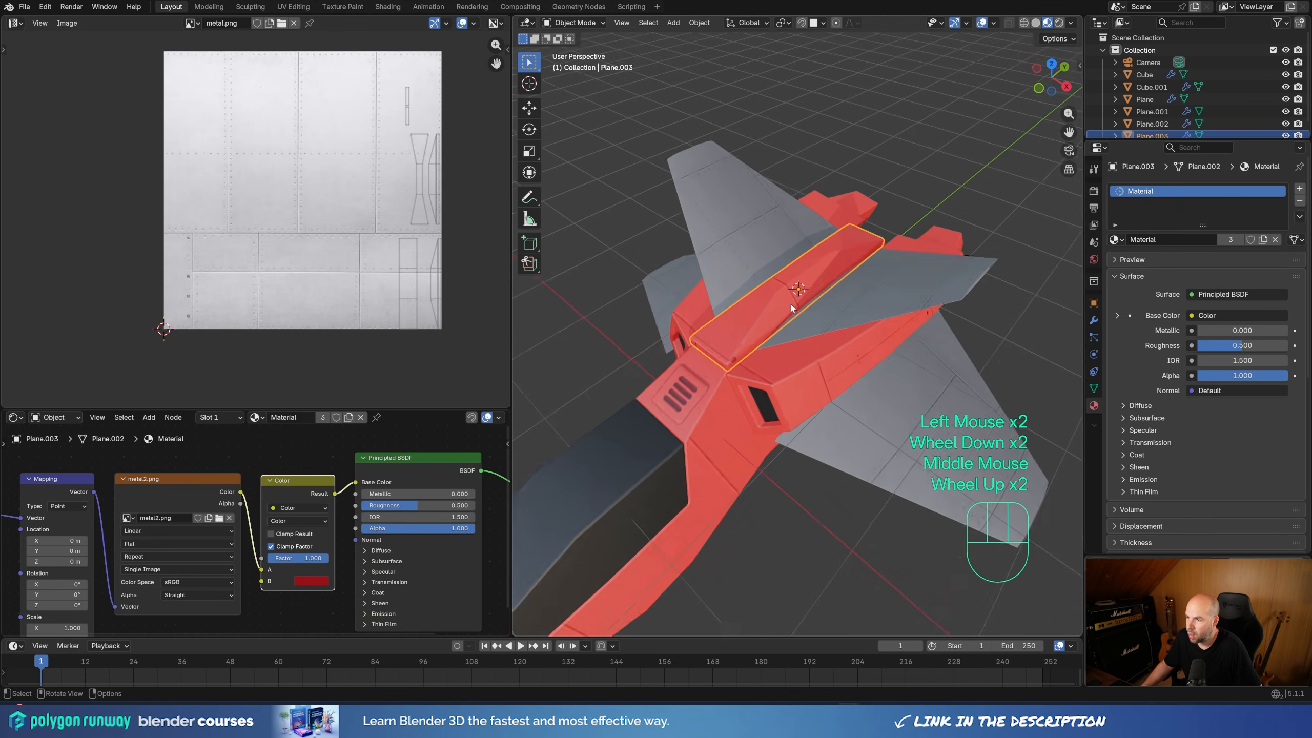
pyautogui.scroll(3, 735, 341)
pyautogui.press('Tab')
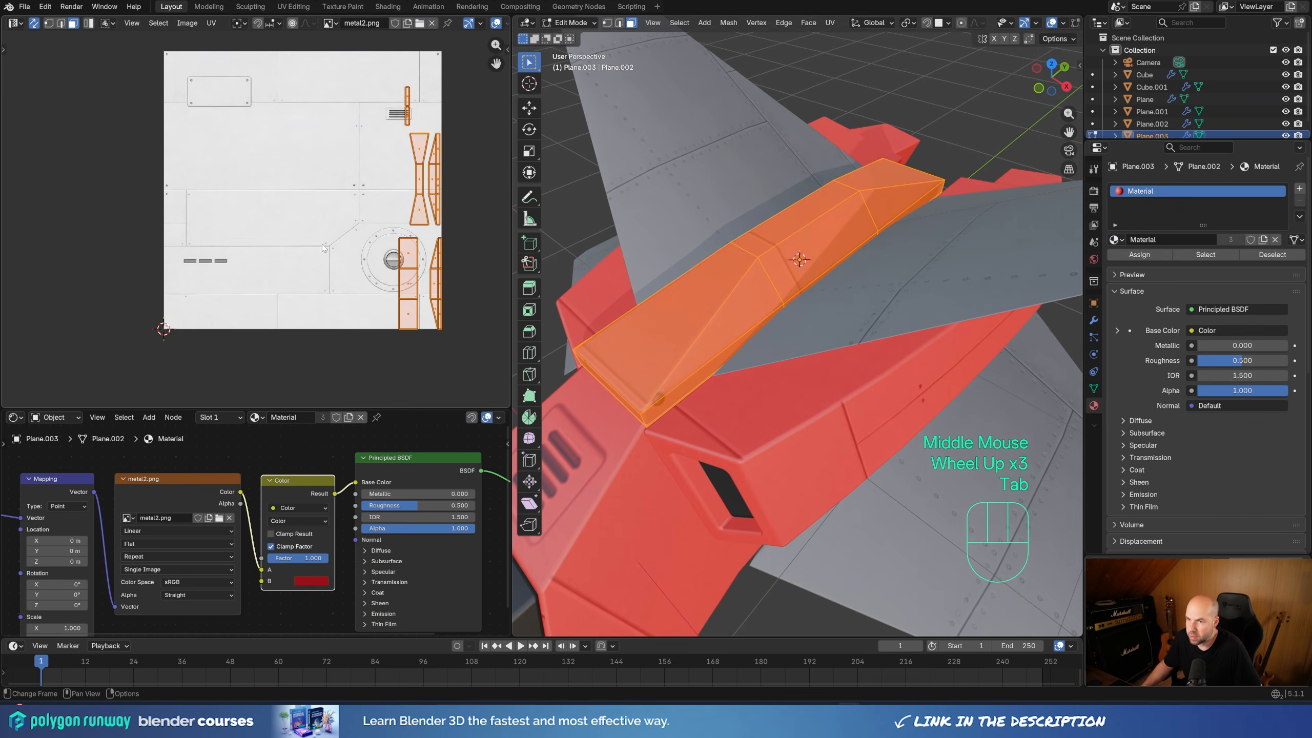
pyautogui.press('a')
pyautogui.press('g')
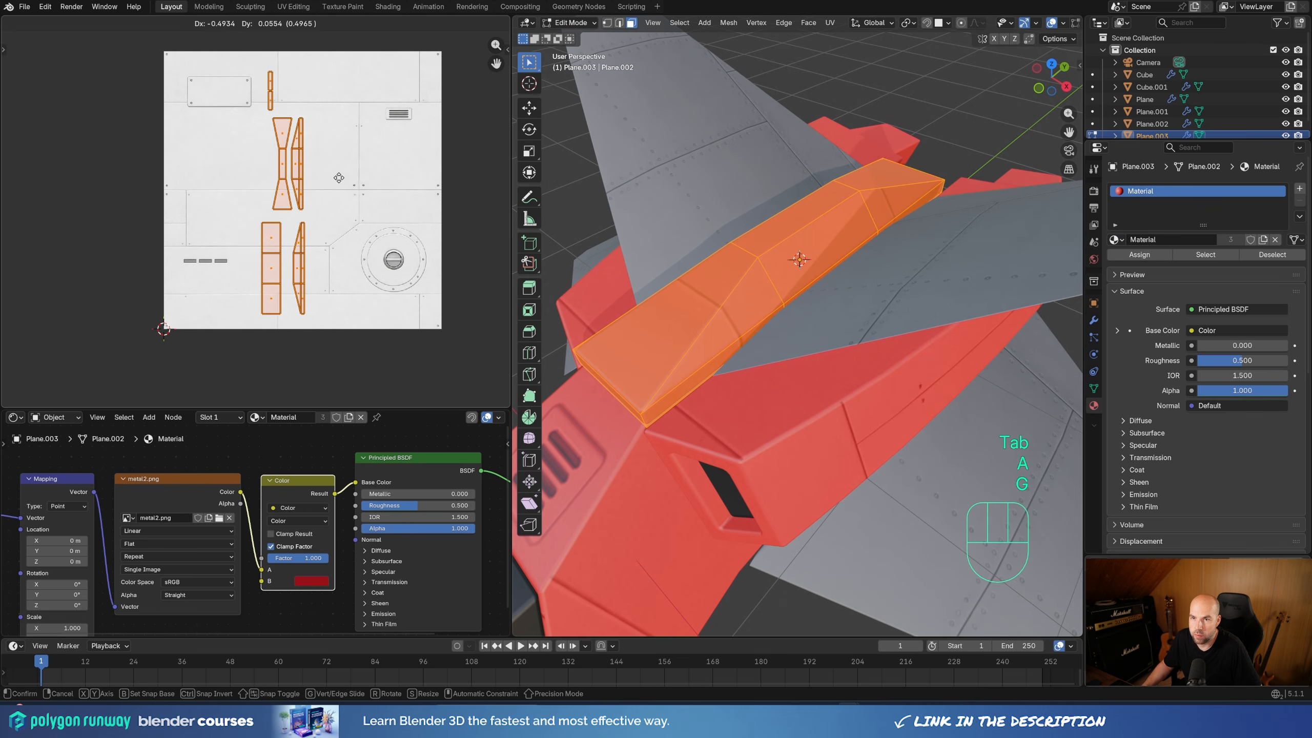
pyautogui.click(336, 181)
pyautogui.press('Tab')
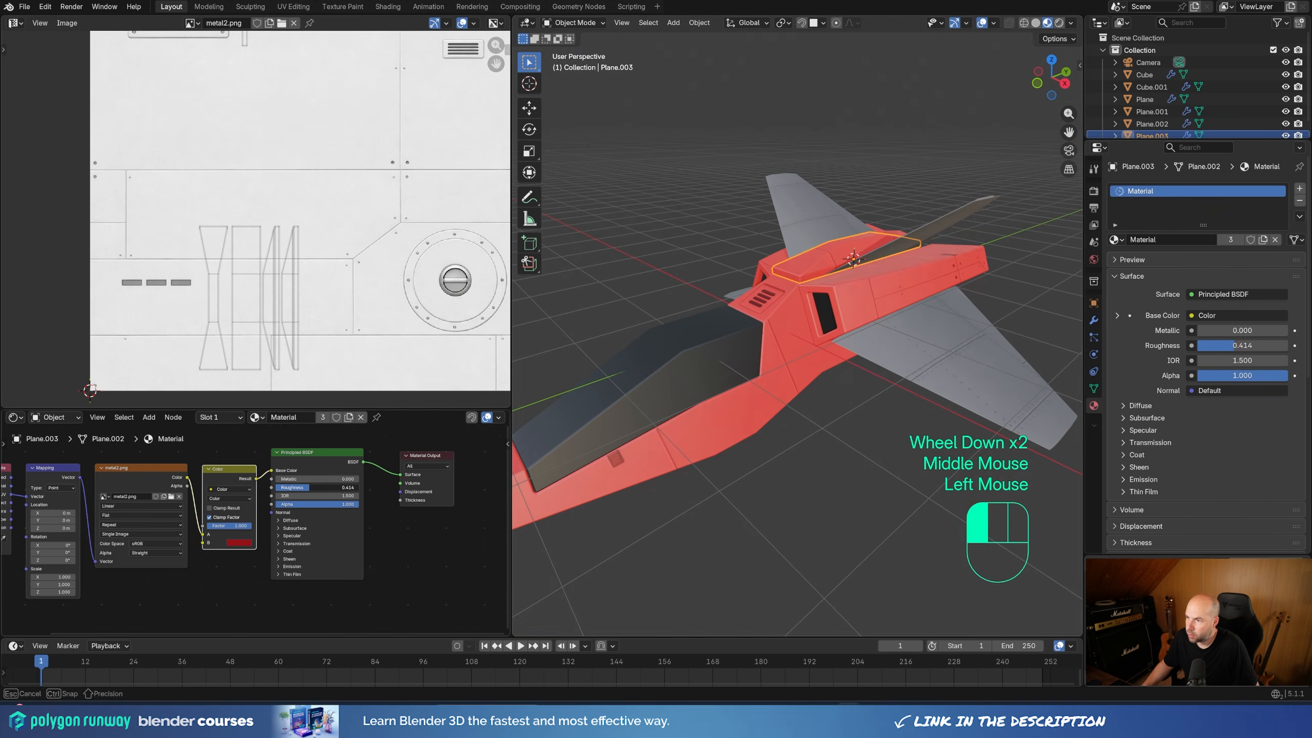
# Set the red material's roughness to 0.480 and move its texture nodes further away from the Principled BSDF
pyautogui.moveTo(309, 487); pyautogui.dragTo(316, 487)
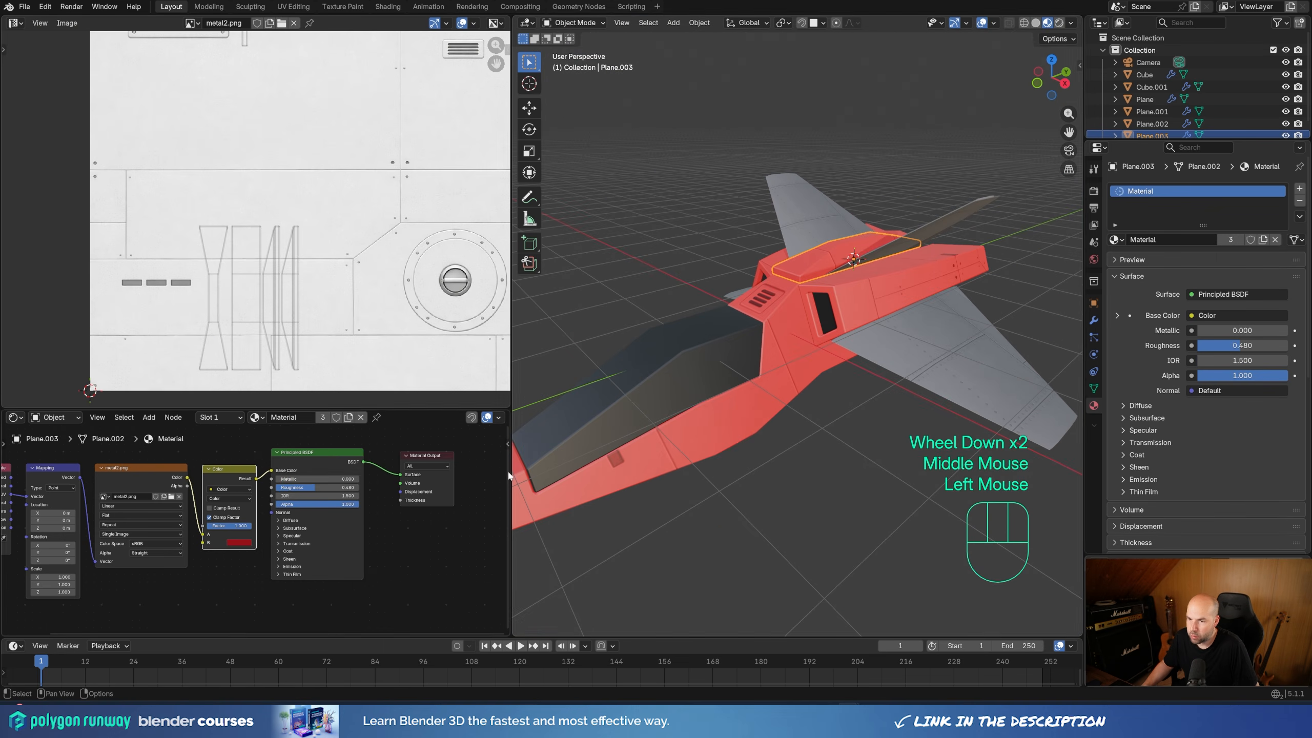
pyautogui.click(734, 358)
pyautogui.moveTo(225, 532); pyautogui.dragTo(203, 531)
# In the rear wing's material, move the Hue/Saturation/Value node up and add a Color Ramp node below it
pyautogui.click(905, 354)
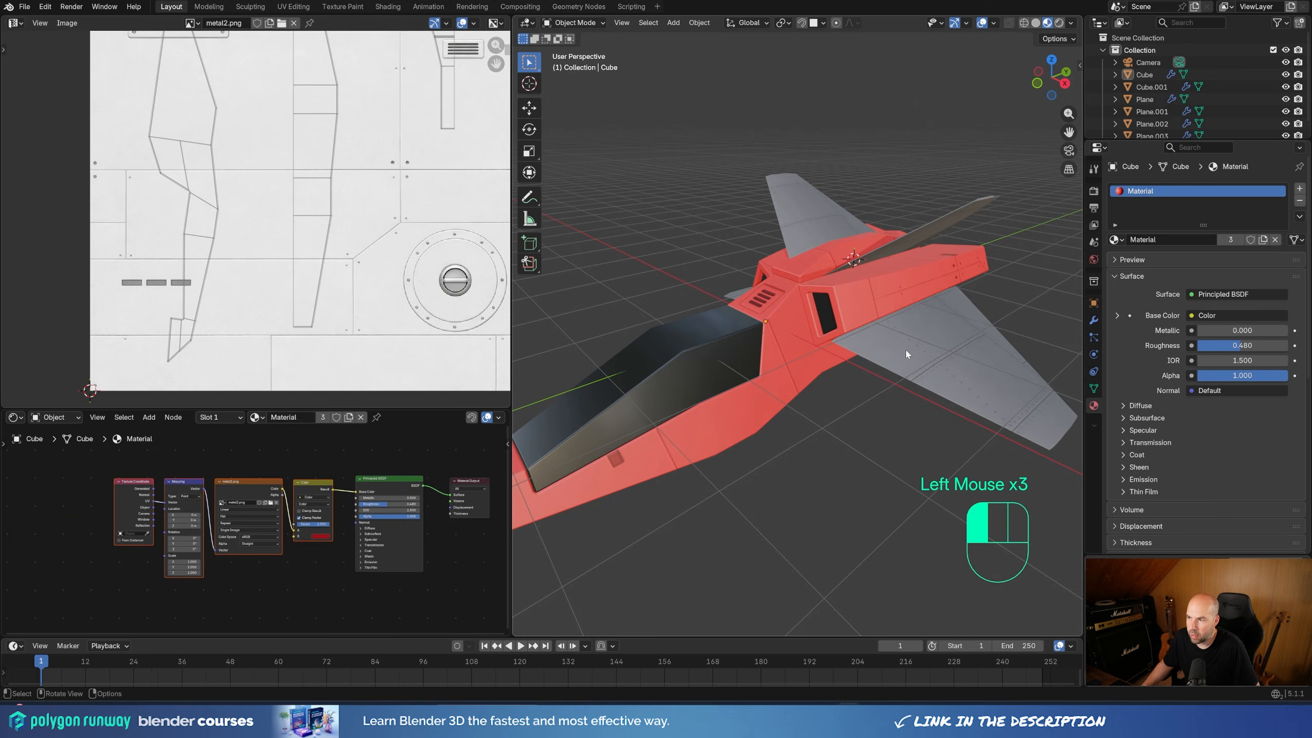
pyautogui.keyDown('shift'); pyautogui.moveTo(905, 404); pyautogui.dragTo(735, 377, button='middle'); pyautogui.keyUp('shift')
pyautogui.keyDown('shift'); pyautogui.scroll(-1, 676, 398); pyautogui.keyUp('shift')
pyautogui.scroll(1, 675, 399)
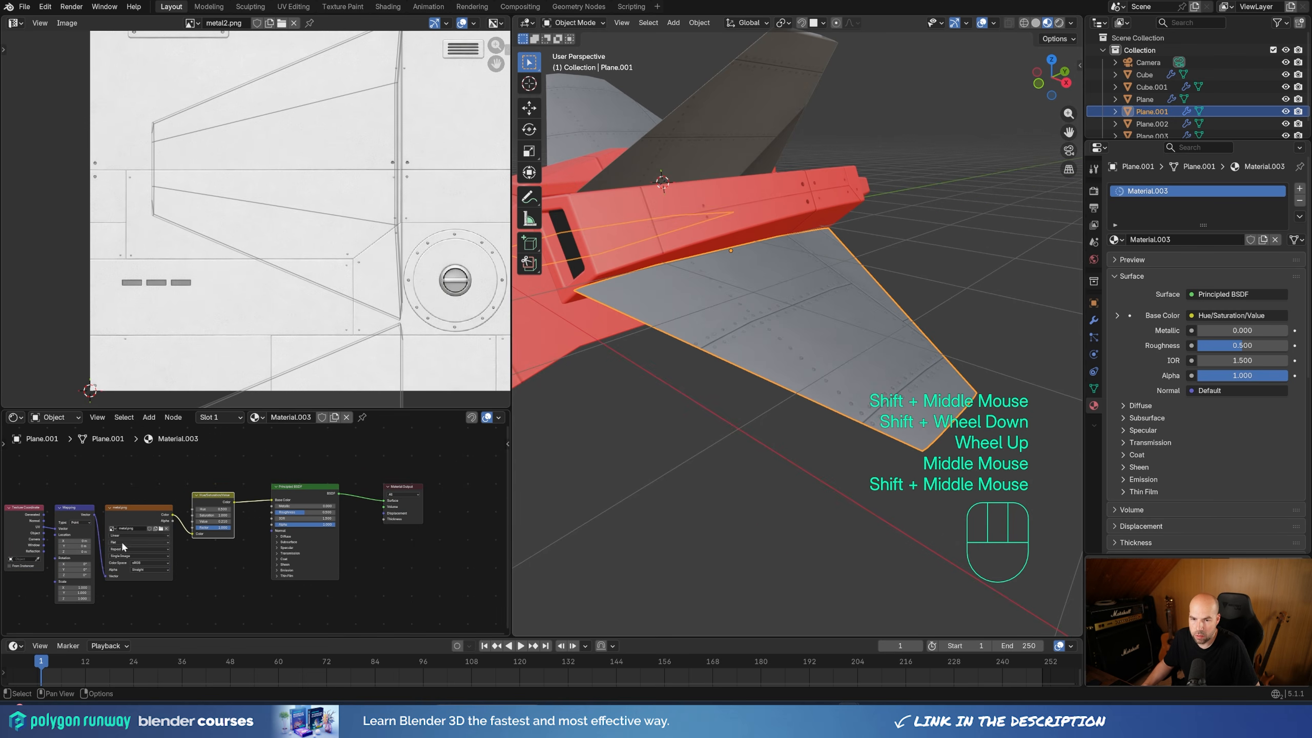
pyautogui.moveTo(193, 504); pyautogui.dragTo(217, 451)
pyautogui.hotkey('shift', 'a')
pyautogui.moveTo(207, 568)
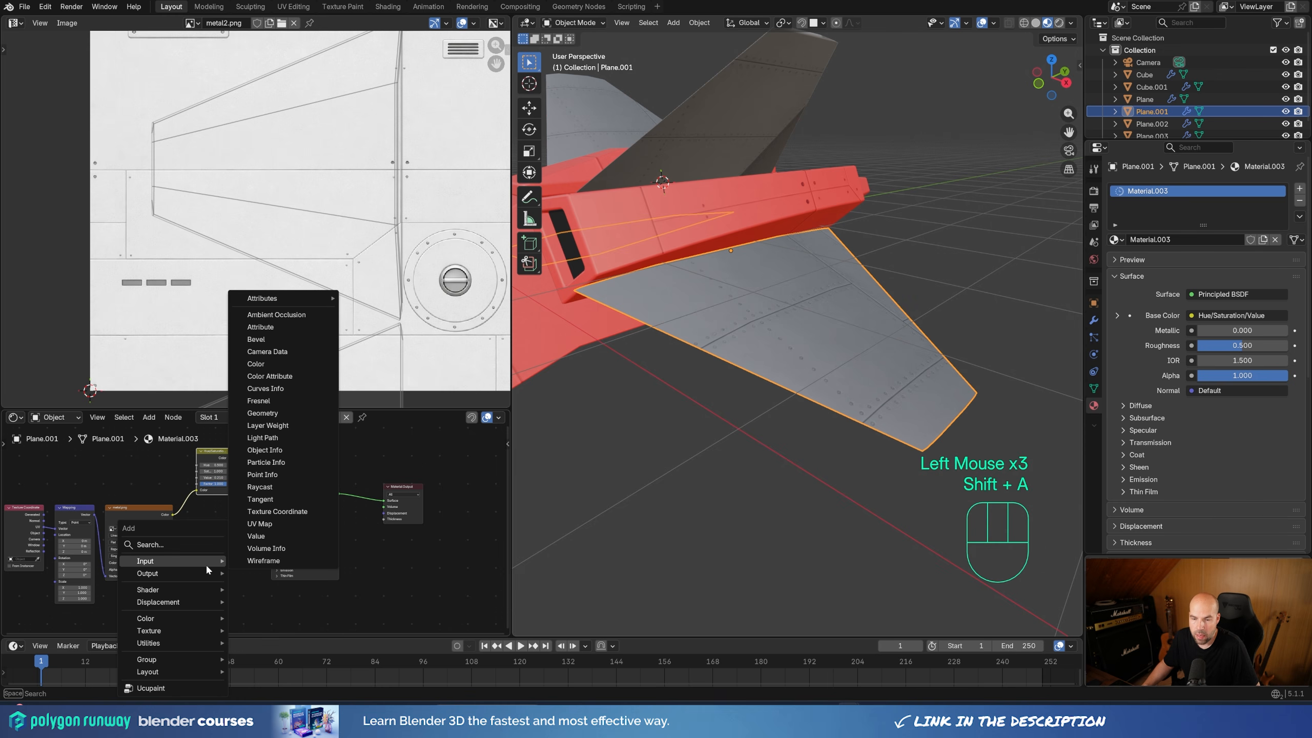
pyautogui.write('ramp')
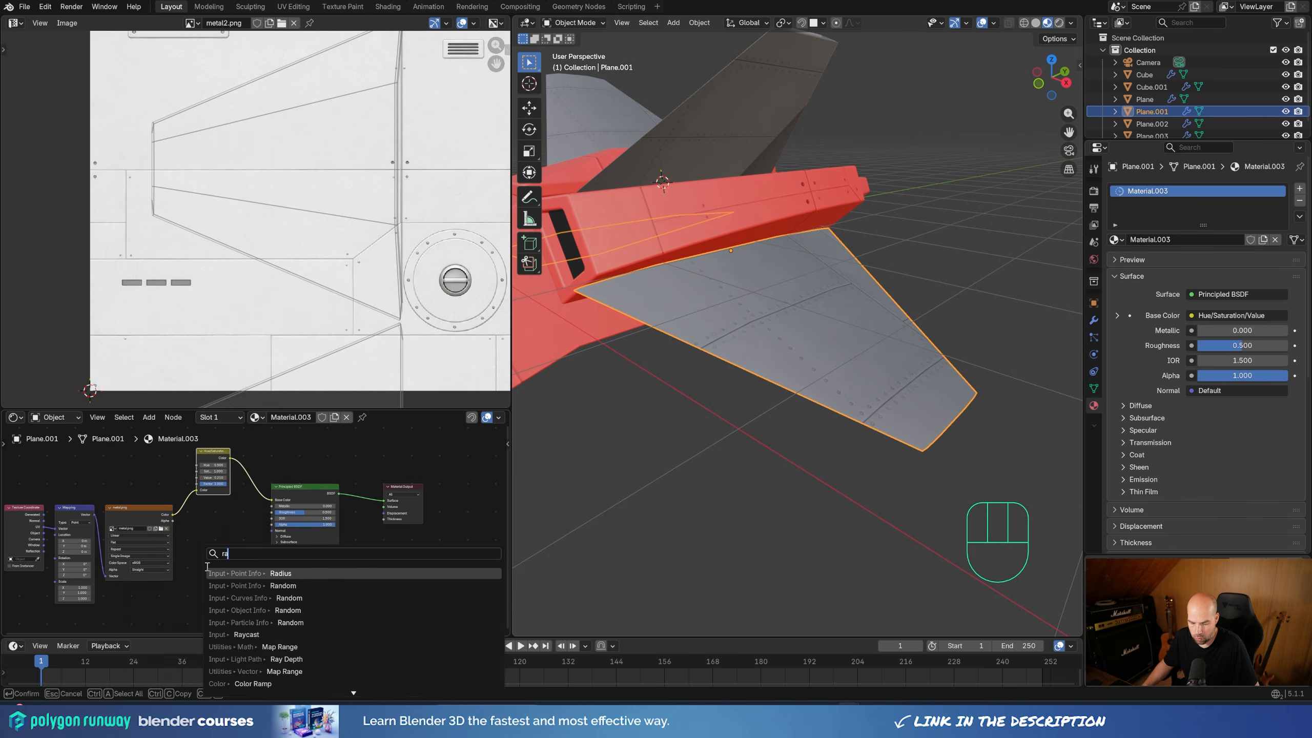
pyautogui.click(286, 573)
pyautogui.click(198, 551)
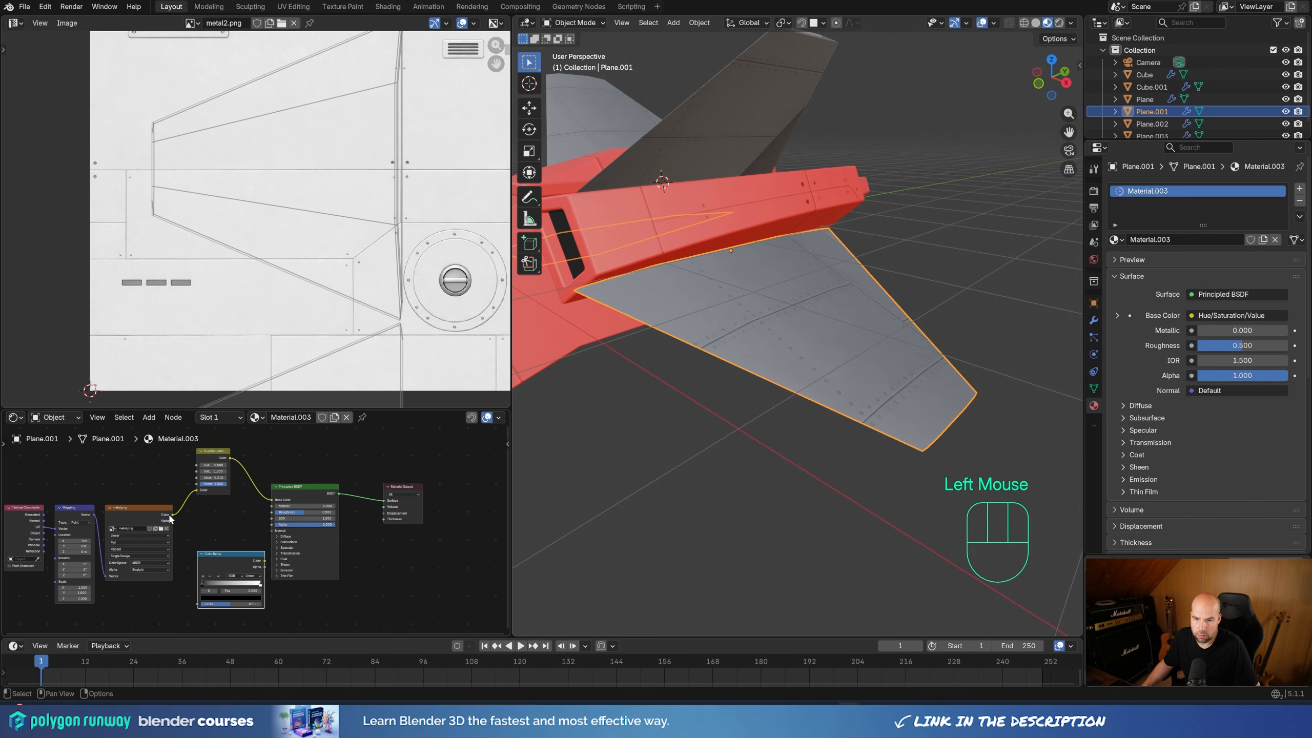
# Link the metal.png image's color output to the Color Ramp factor and move the Principled BSDF and Material Output nodes further away
pyautogui.moveTo(172, 515); pyautogui.dragTo(226, 531)
pyautogui.moveTo(198, 607); pyautogui.dragTo(198, 607)
pyautogui.moveTo(227, 561); pyautogui.dragTo(210, 560)
pyautogui.moveTo(304, 470); pyautogui.dragTo(415, 594)
pyautogui.press('g')
pyautogui.click(416, 562)
pyautogui.moveTo(416, 565); pyautogui.dragTo(397, 512, button='middle')
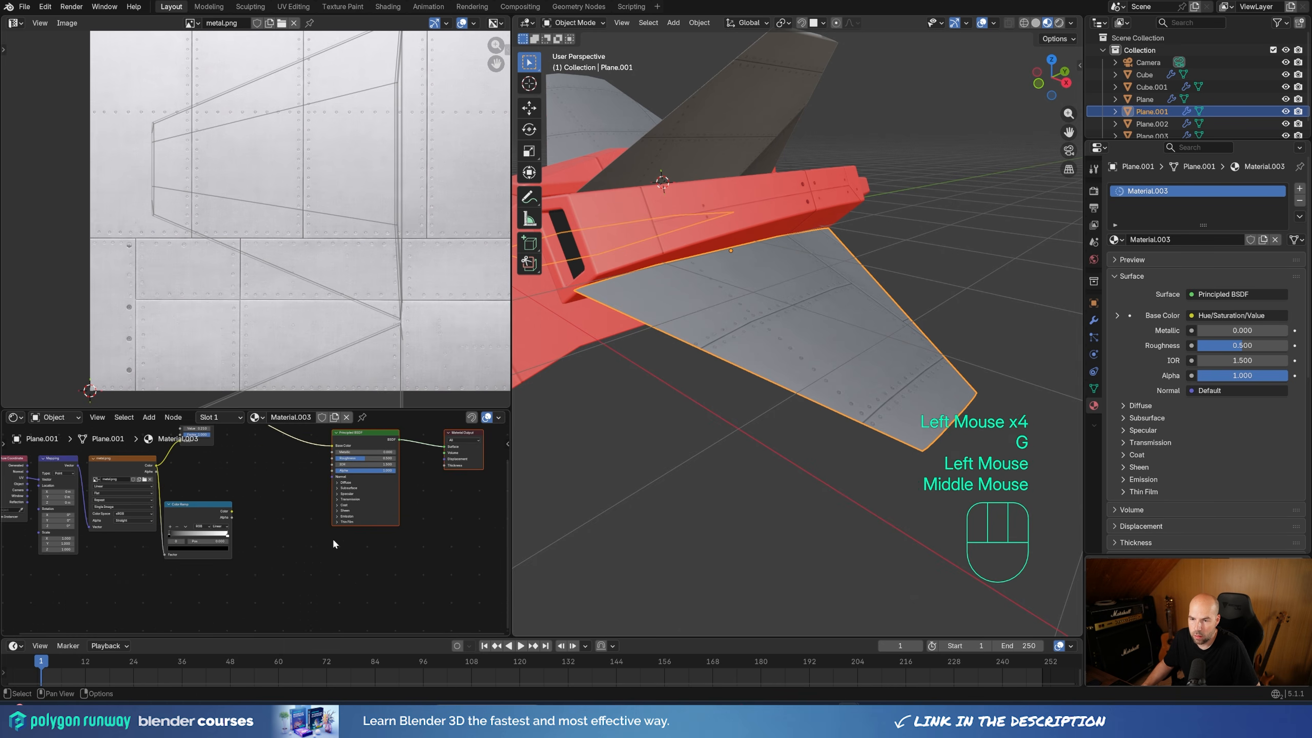
# Add a Bump node, feed its height from the Color Ramp color and link its output to the Principled BSDF normal
pyautogui.scroll(2, 313, 539)
pyautogui.hotkey('shift', 'a')
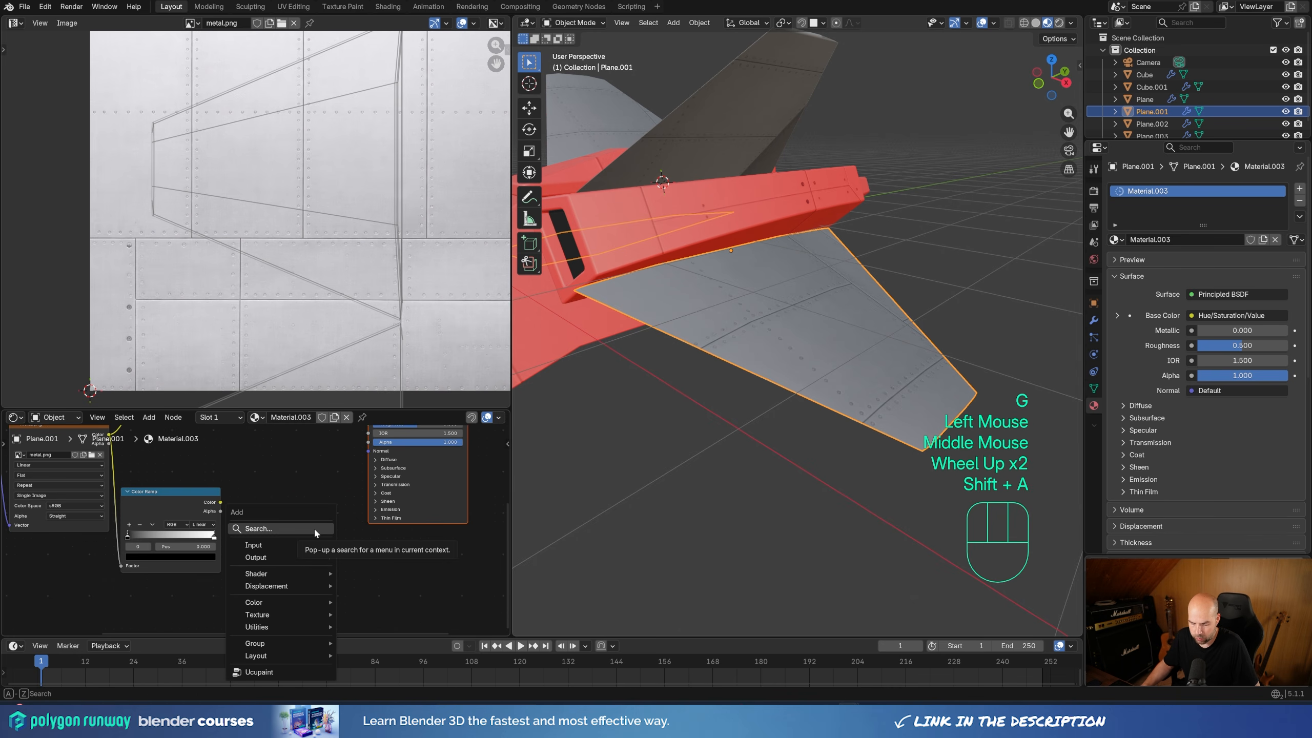
pyautogui.click(314, 529)
pyautogui.write('bump')
pyautogui.click(349, 554)
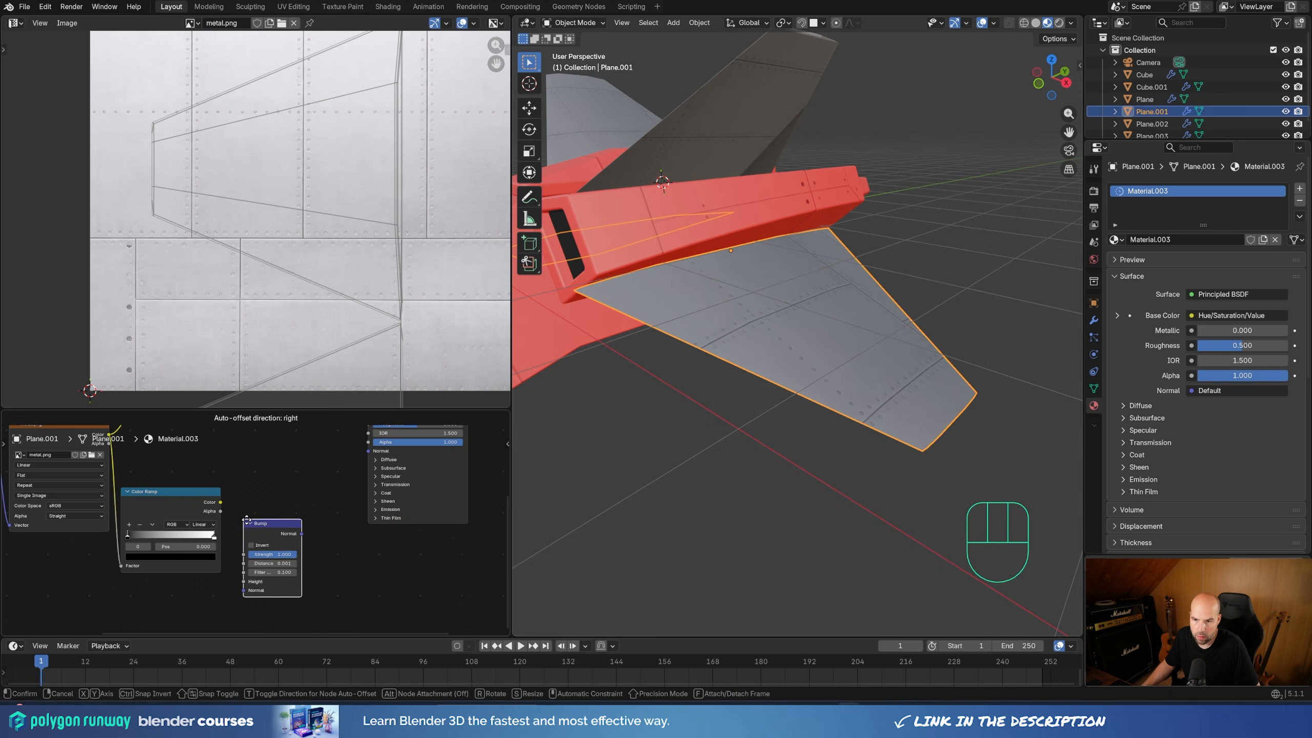
pyautogui.click(262, 522)
pyautogui.moveTo(221, 503); pyautogui.dragTo(270, 560)
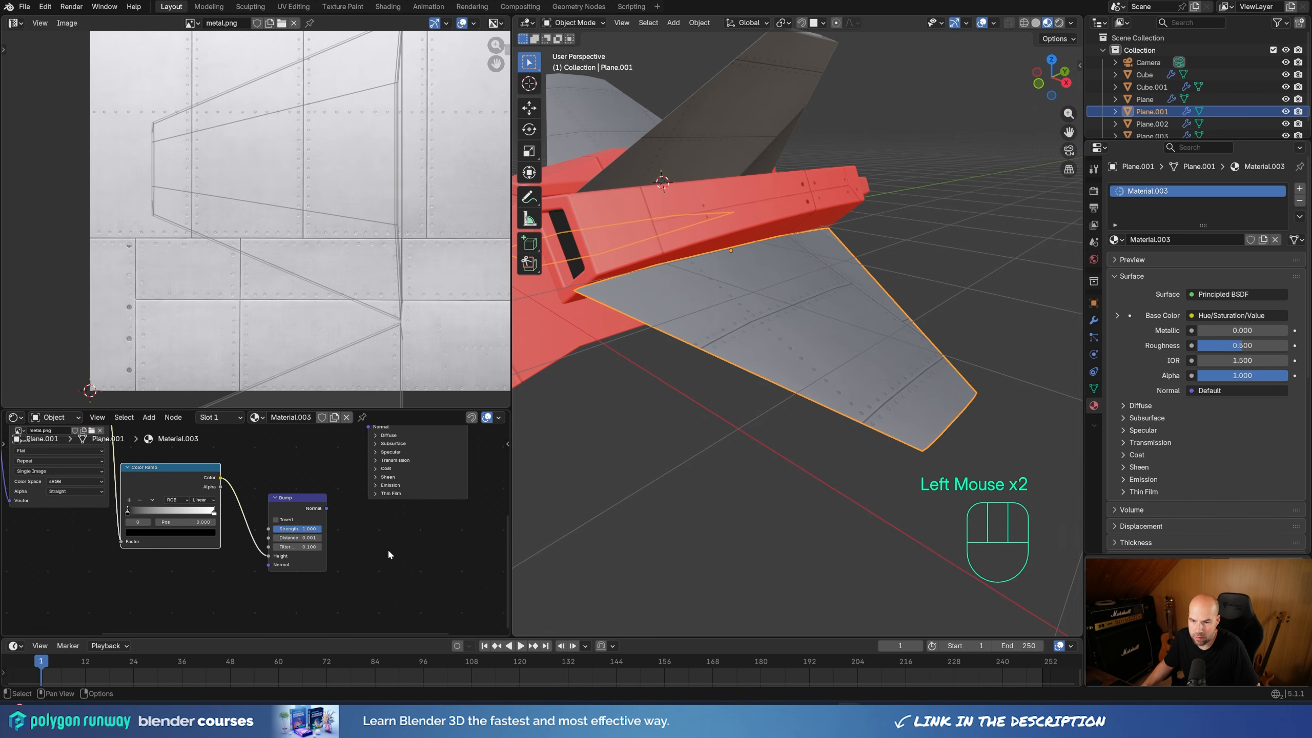
pyautogui.moveTo(313, 558); pyautogui.dragTo(320, 554, button='middle')
pyautogui.moveTo(310, 541); pyautogui.dragTo(352, 459)
# Set the Bump node's distance to 0.011
pyautogui.scroll(2, 798, 329)
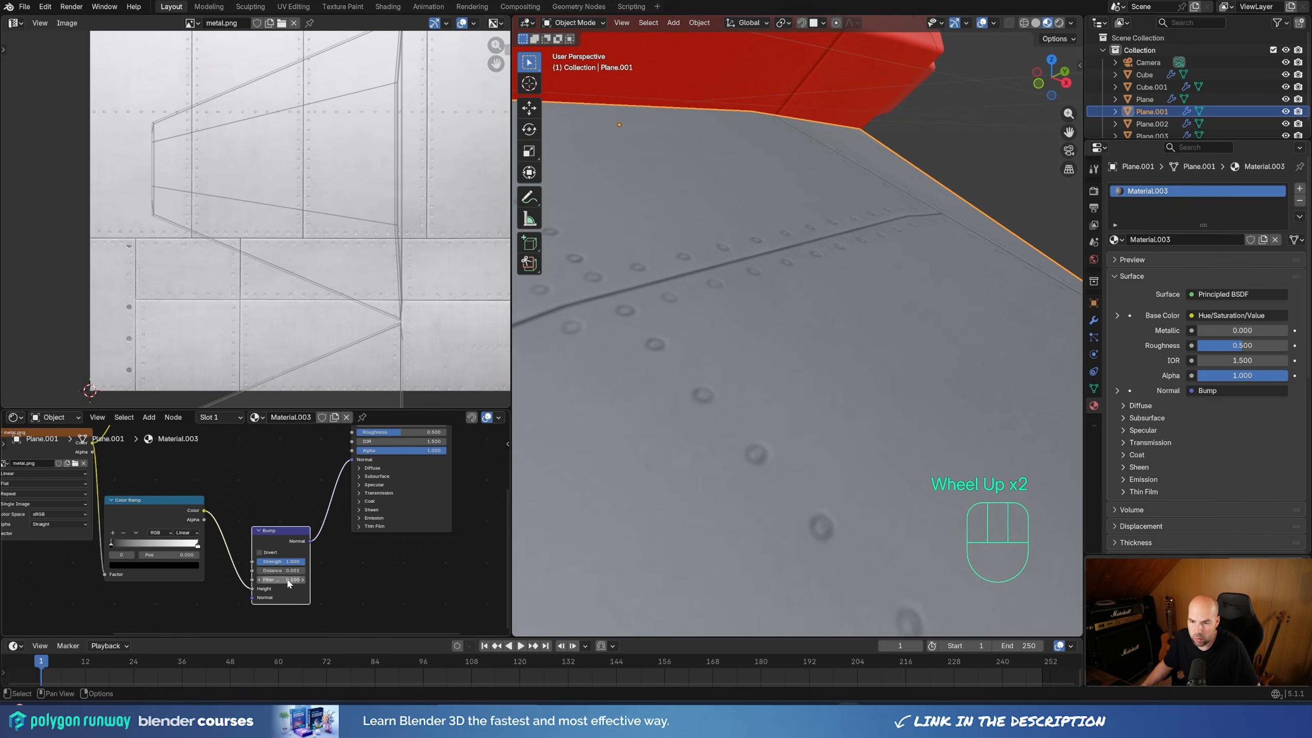
pyautogui.keyDown('shift'); pyautogui.moveTo(282, 571); pyautogui.dragTo(281, 570); pyautogui.keyUp('shift')
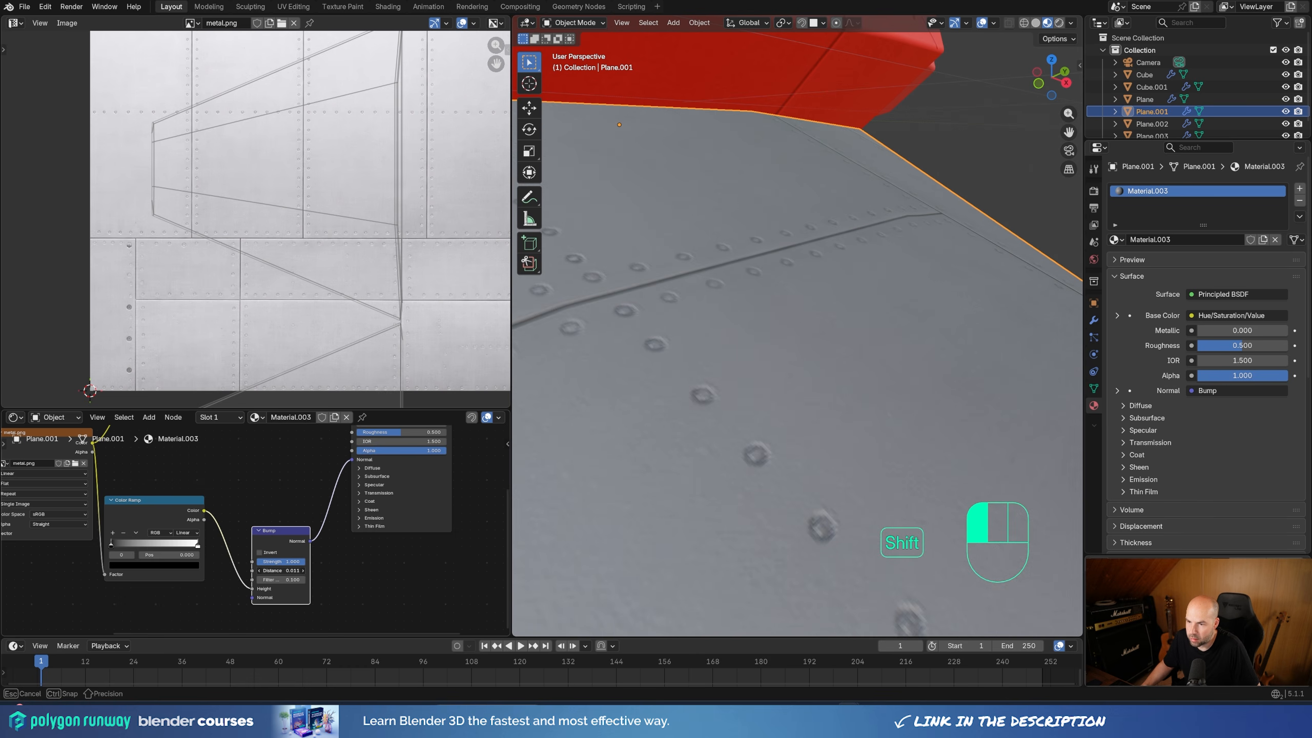
pyautogui.keyDown('shift'); pyautogui.moveTo(282, 571); pyautogui.dragTo(291, 570); pyautogui.keyUp('shift')
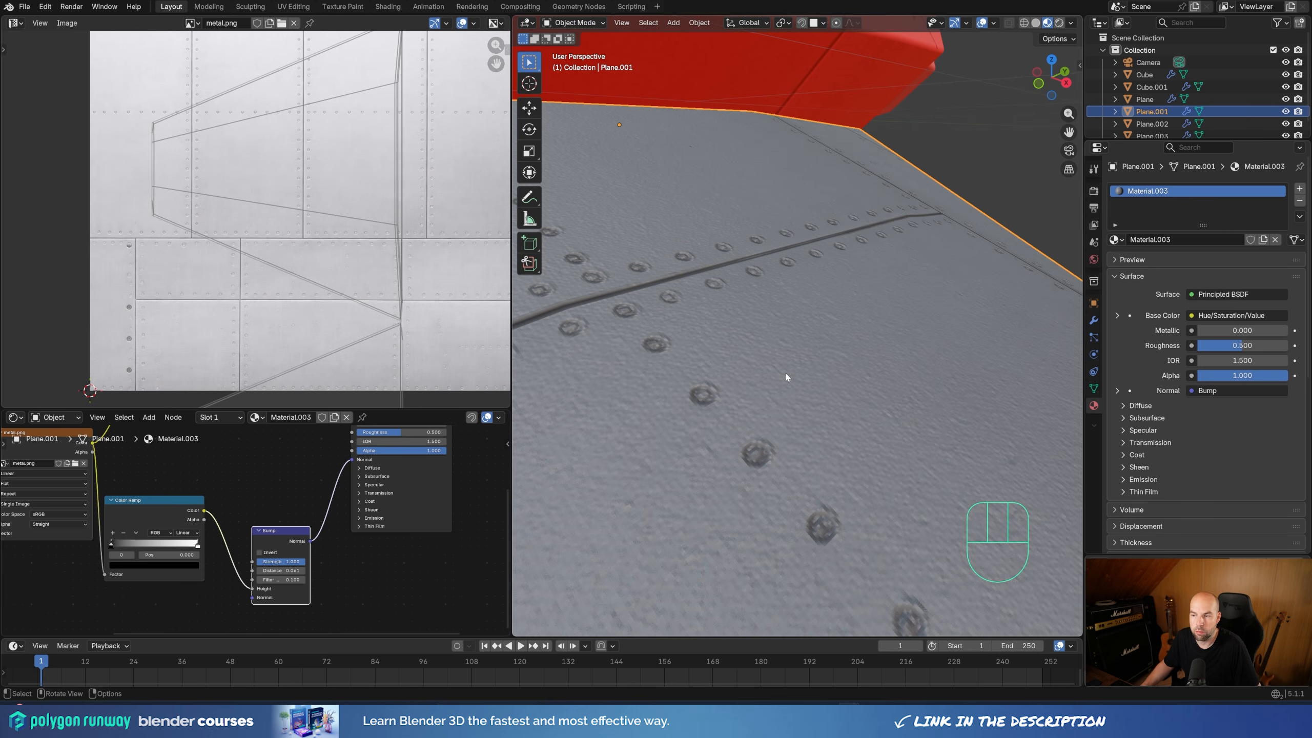
# Examine the rivets in the metal.png texture and the bump effect on the rear wing from close up and further away
pyautogui.scroll(5, 327, 245)
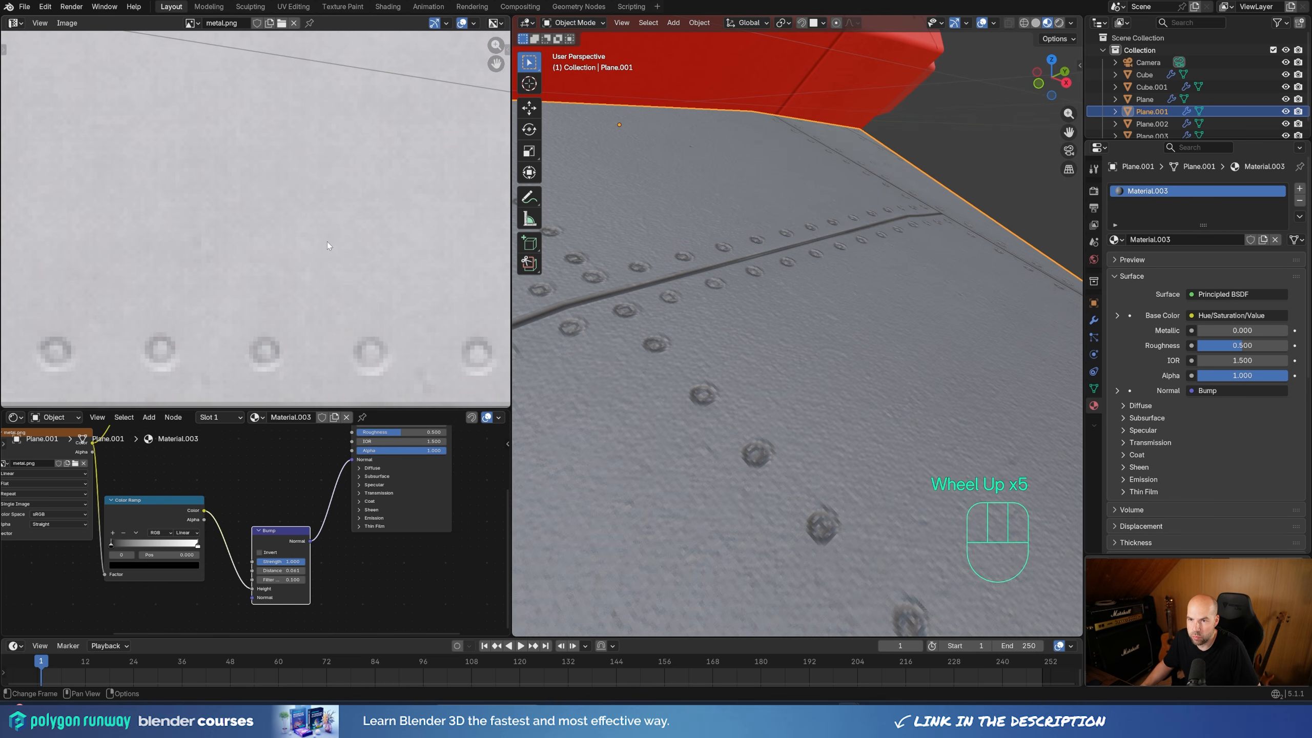
pyautogui.scroll(2, 249, 195)
pyautogui.scroll(-7, 249, 195)
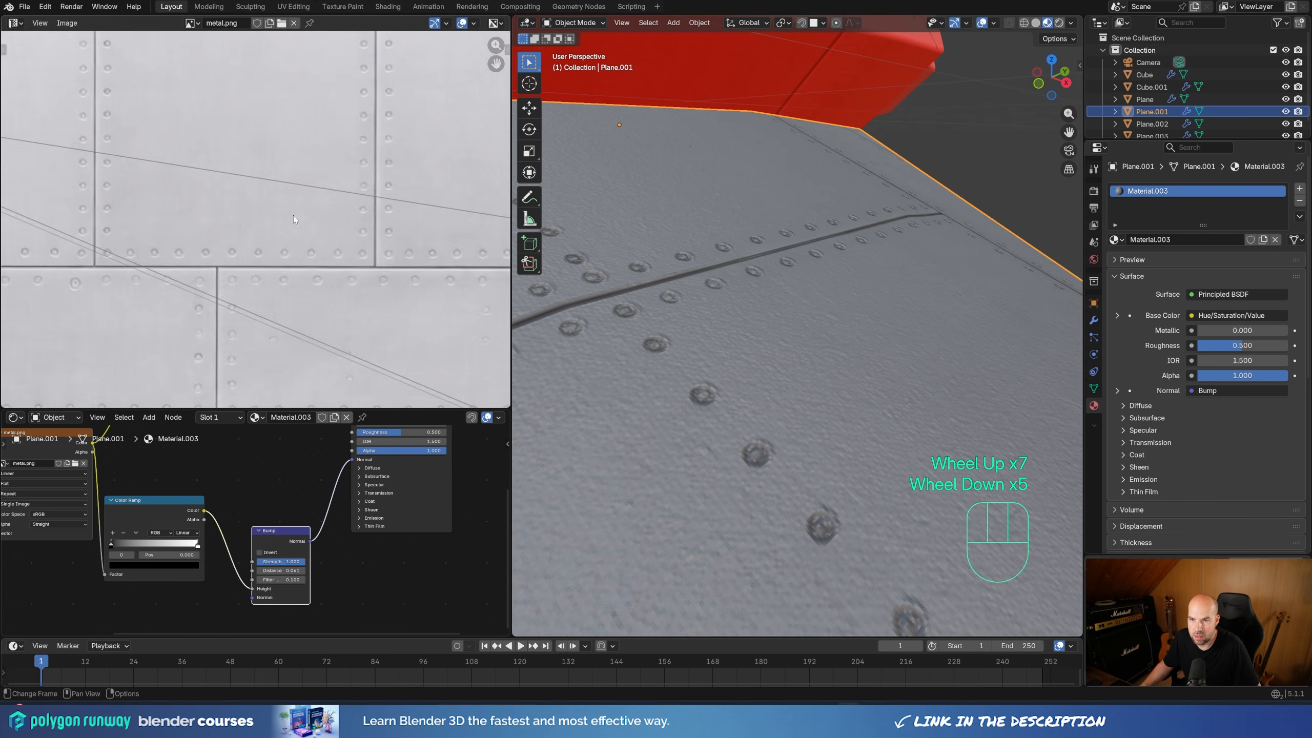
pyautogui.moveTo(839, 396); pyautogui.dragTo(826, 393, button='middle')
pyautogui.moveTo(823, 340); pyautogui.dragTo(713, 392, button='middle')
pyautogui.scroll(2, 314, 577)
pyautogui.moveTo(313, 583)
pyautogui.keyDown('shift'); pyautogui.mouseDown()
pyautogui.moveTo(341, 583)
pyautogui.moveTo(274, 581)
pyautogui.moveTo(292, 581)
pyautogui.mouseUp(); pyautogui.keyUp('shift')
pyautogui.scroll(-2, 727, 402)
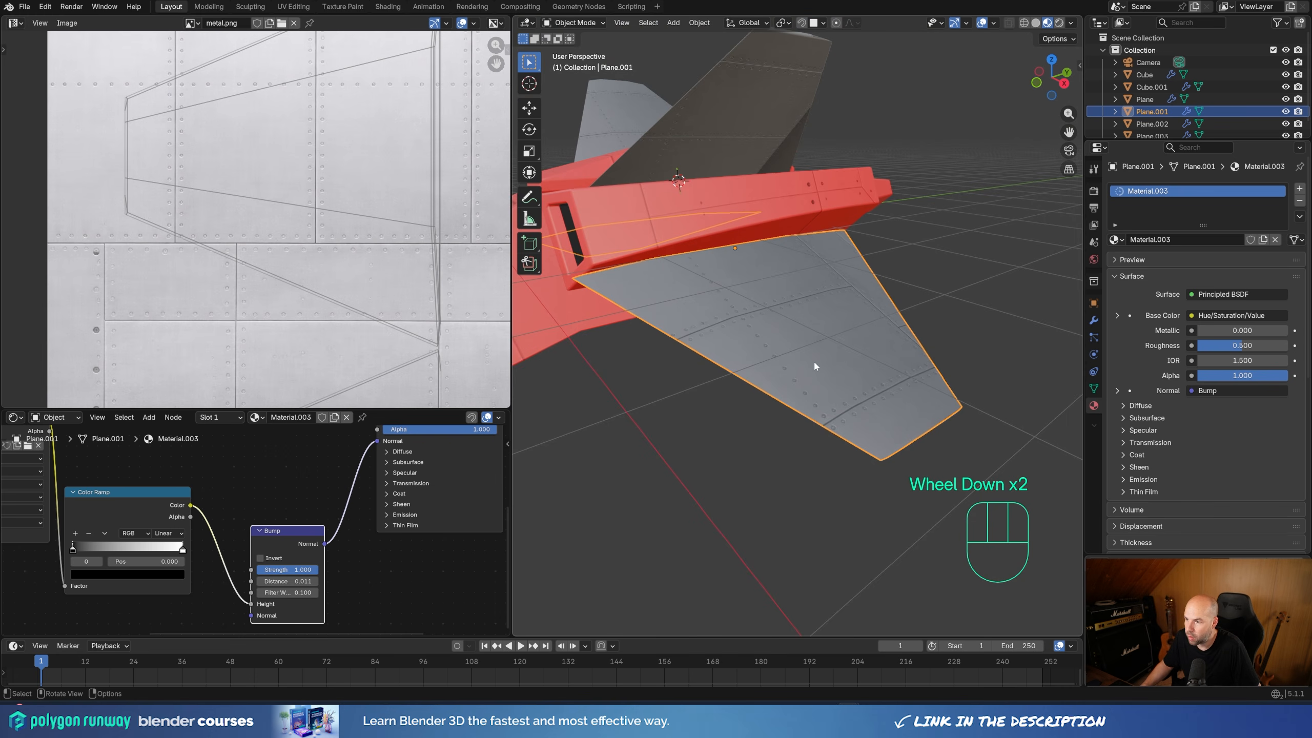
pyautogui.scroll(1, 786, 339)
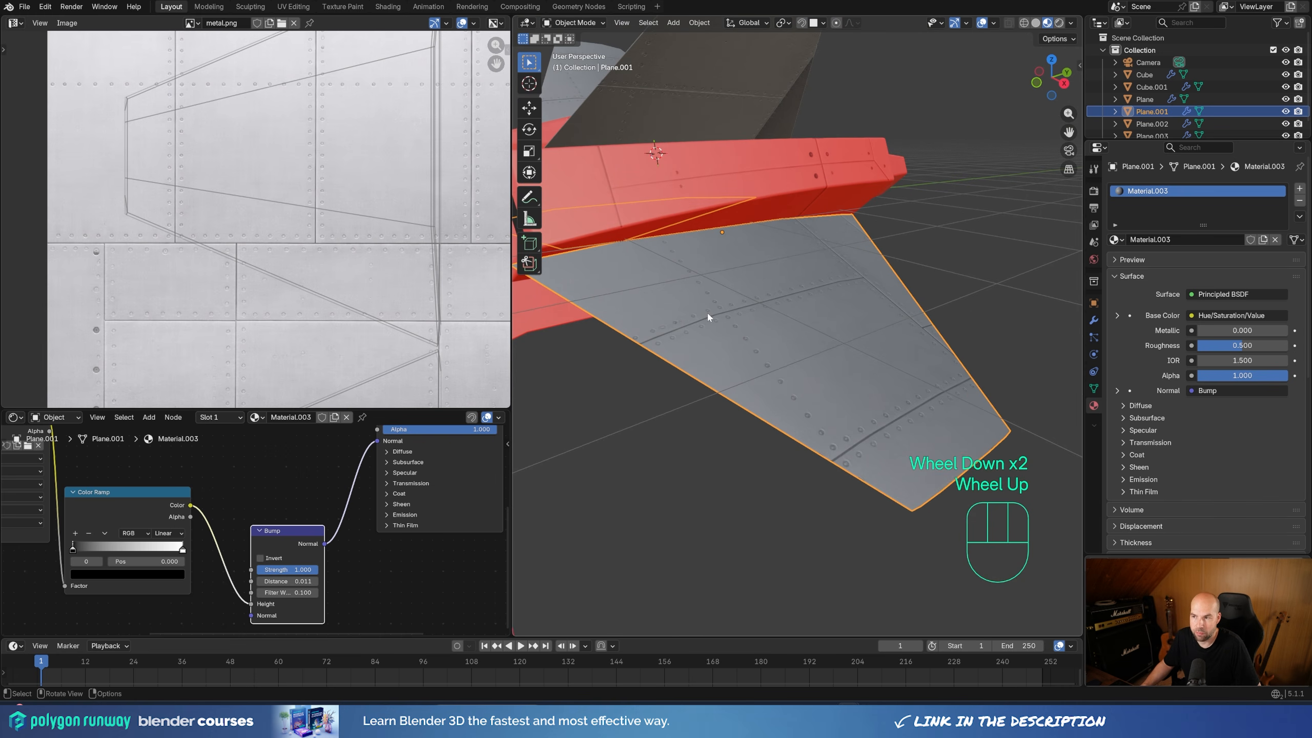
pyautogui.scroll(-2, 708, 317)
pyautogui.keyDown('shift'); pyautogui.moveTo(732, 279); pyautogui.dragTo(702, 330, button='middle'); pyautogui.keyUp('shift')
pyautogui.scroll(-1, 157, 505)
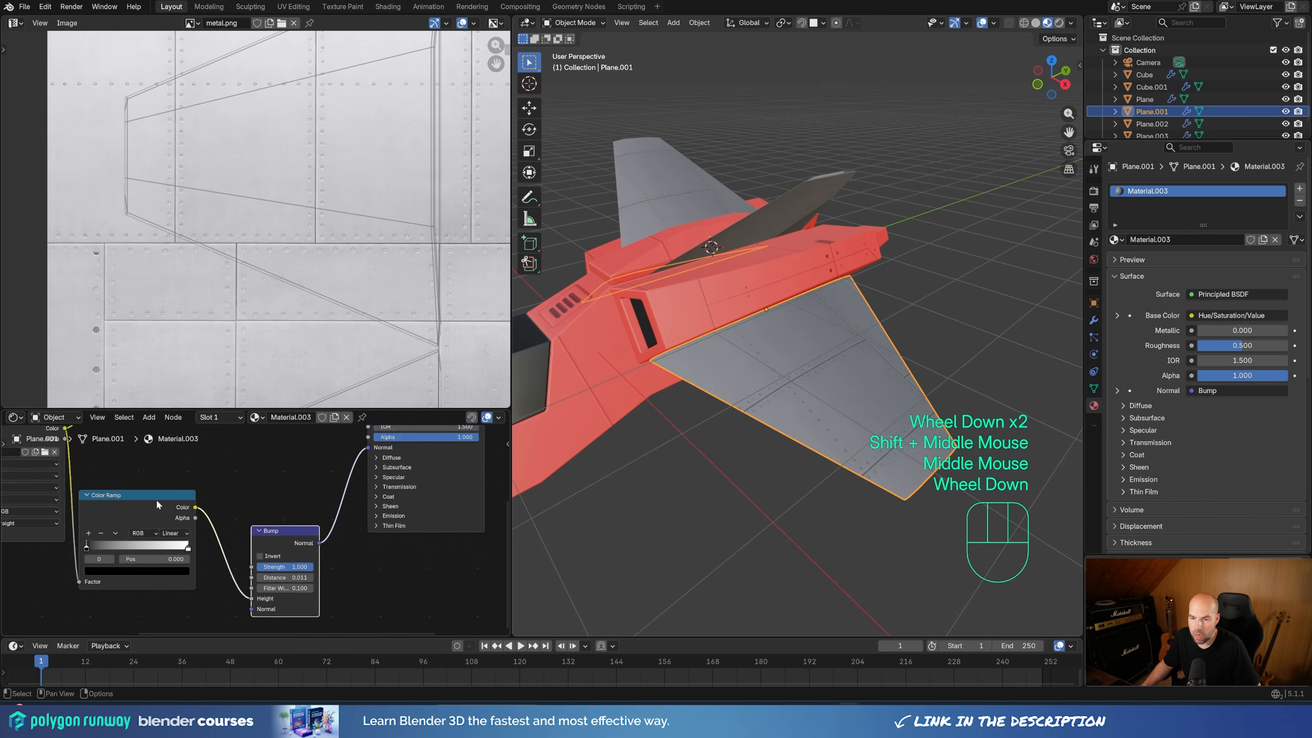
# Move the Hue/Saturation/Value node closer to the Principled BSDF, above the Bump node, in the rear wing's material
pyautogui.scroll(-1, 157, 504)
pyautogui.moveTo(160, 481); pyautogui.dragTo(227, 547, button='middle')
pyautogui.click(208, 432)
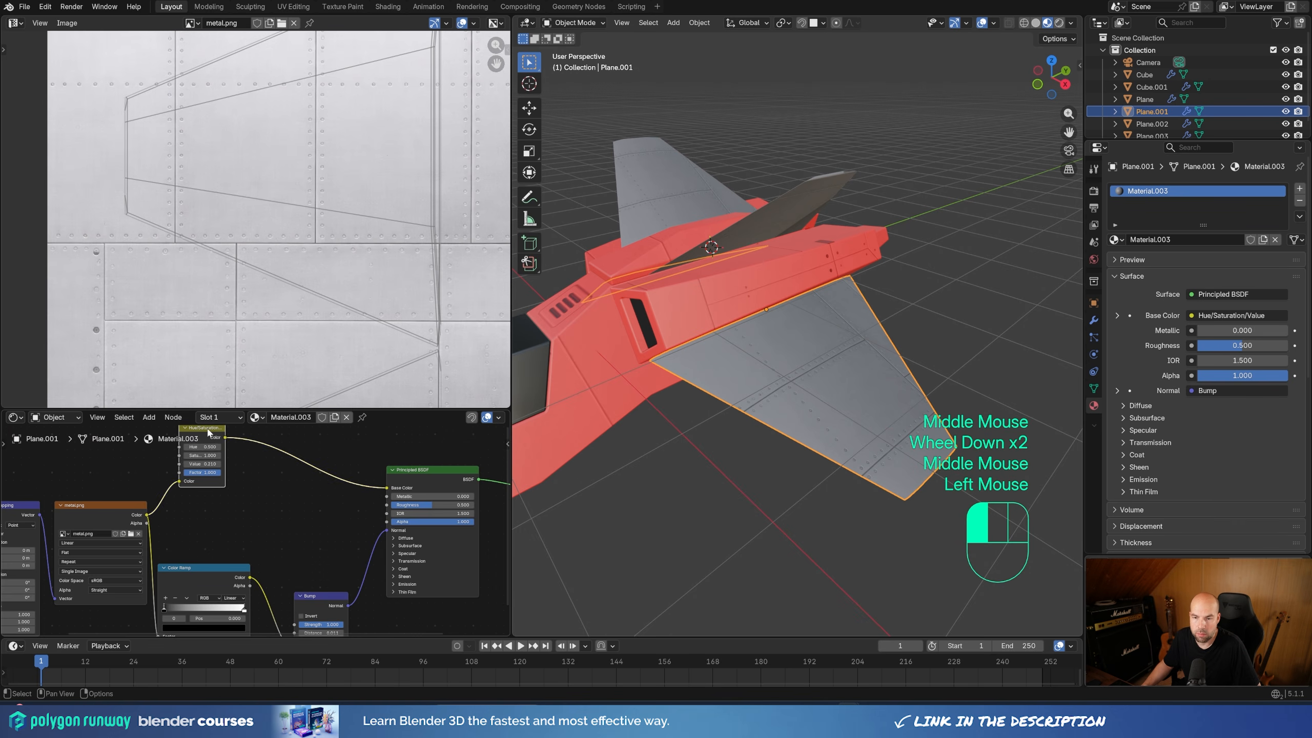
pyautogui.moveTo(208, 431); pyautogui.dragTo(307, 469)
pyautogui.scroll(-3, 308, 469)
pyautogui.moveTo(181, 466); pyautogui.dragTo(194, 476, button='middle')
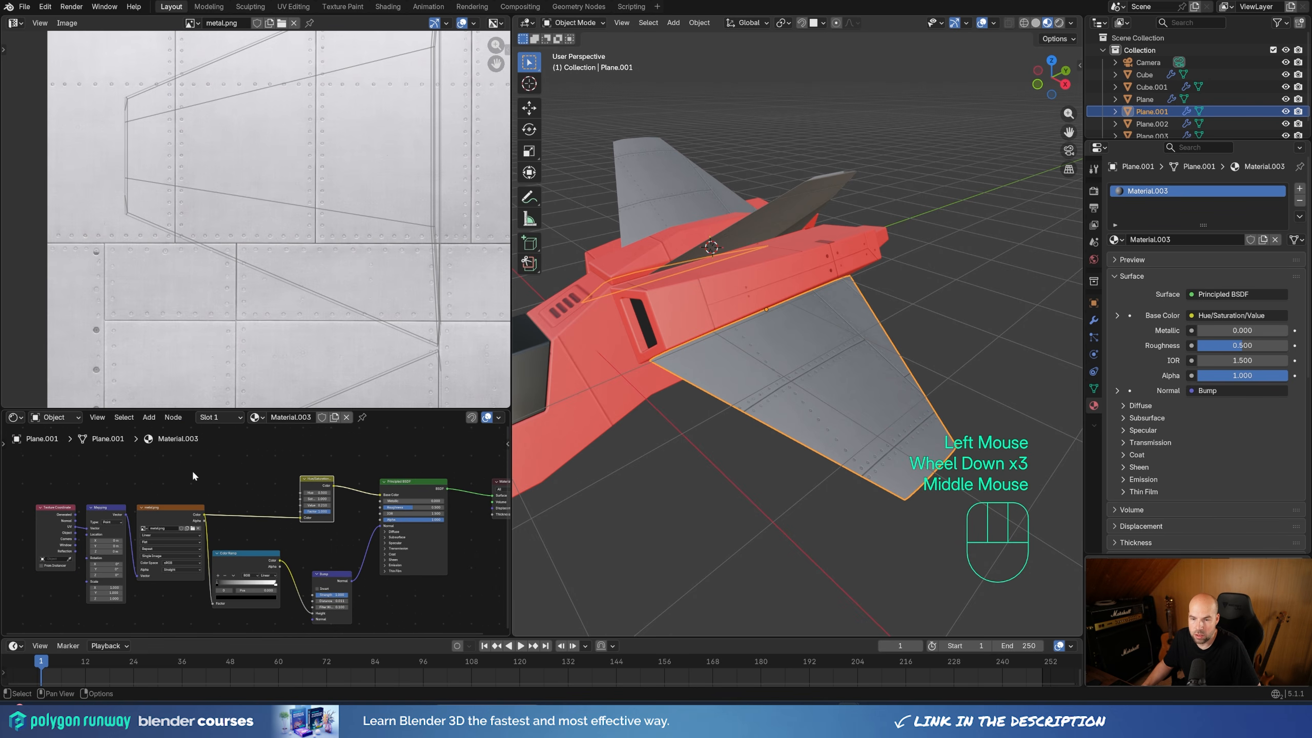
pyautogui.click(176, 509)
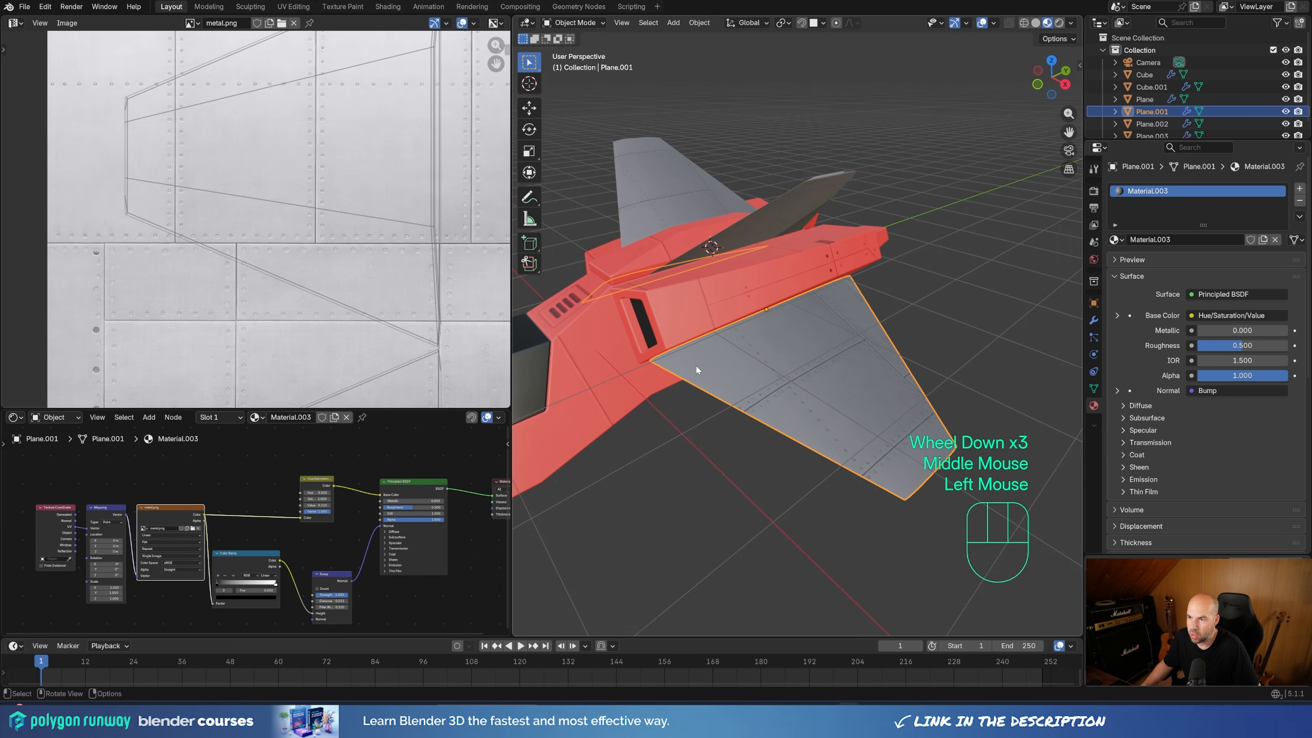
# Change the mix color in the fuselage's shared material to a near-white tint
pyautogui.scroll(-2, 697, 370)
pyautogui.keyDown('shift'); pyautogui.moveTo(696, 370); pyautogui.dragTo(675, 360, button='middle'); pyautogui.keyUp('shift')
pyautogui.click(711, 353)
pyautogui.click(321, 536)
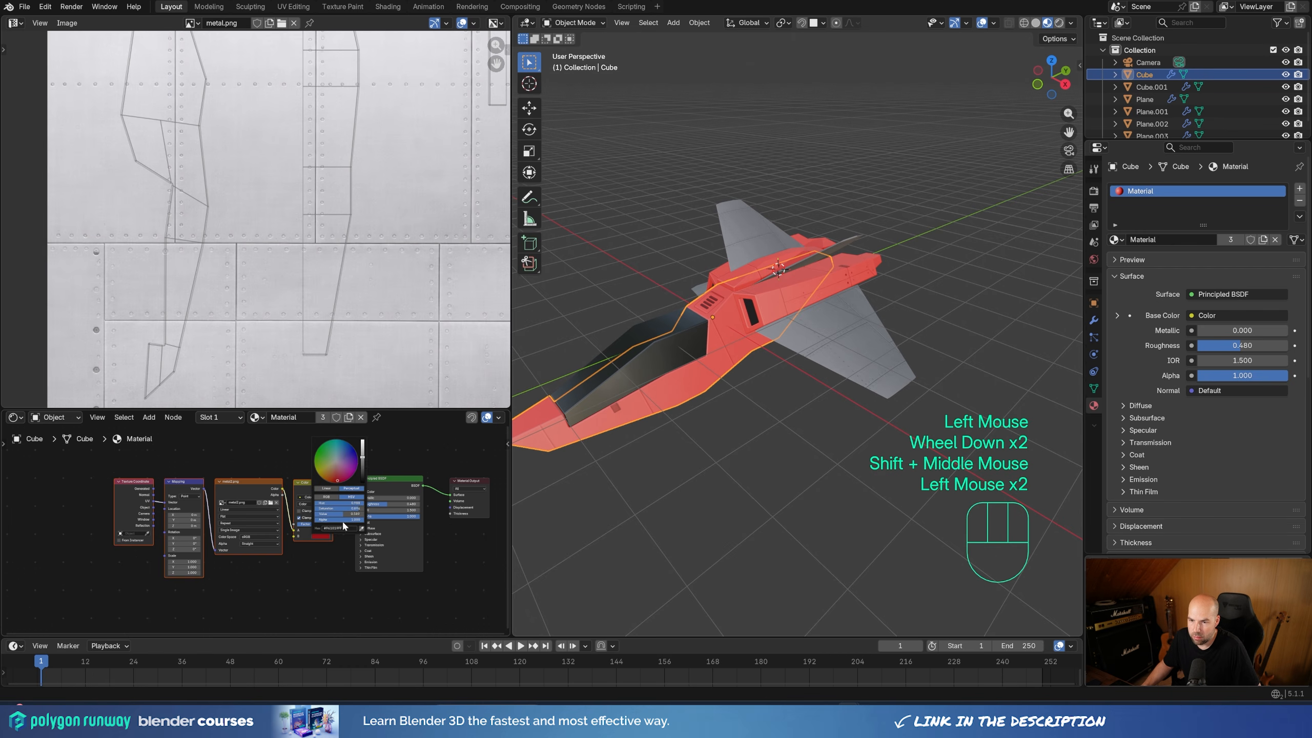
pyautogui.moveTo(362, 467)
pyautogui.mouseDown()
pyautogui.moveTo(362, 440)
pyautogui.moveTo(337, 461)
pyautogui.mouseUp()
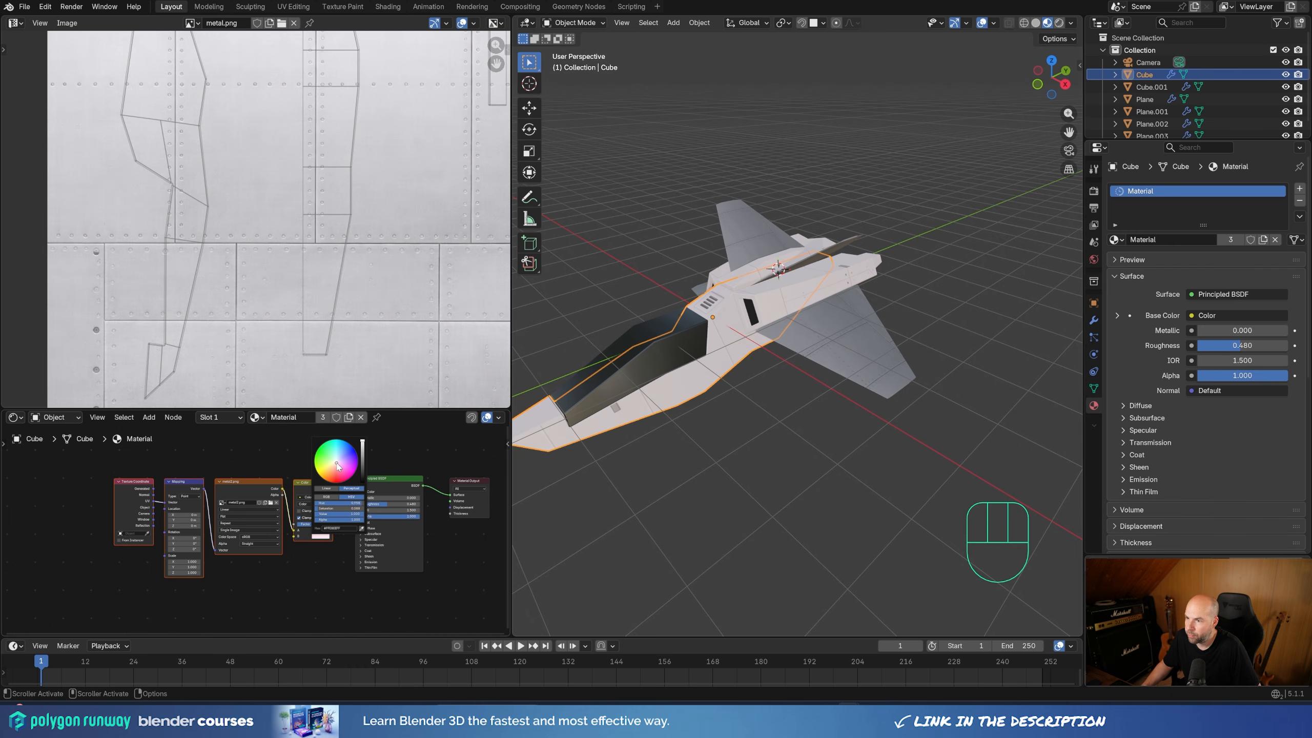
# Widen the 3D viewport and parent all the other jet parts to the fuselage object
pyautogui.moveTo(512, 310); pyautogui.dragTo(336, 320)
pyautogui.scroll(-2, 589, 431)
pyautogui.moveTo(528, 149); pyautogui.dragTo(852, 519)
pyautogui.keyDown('shift'); pyautogui.click(652, 360); pyautogui.keyUp('shift')
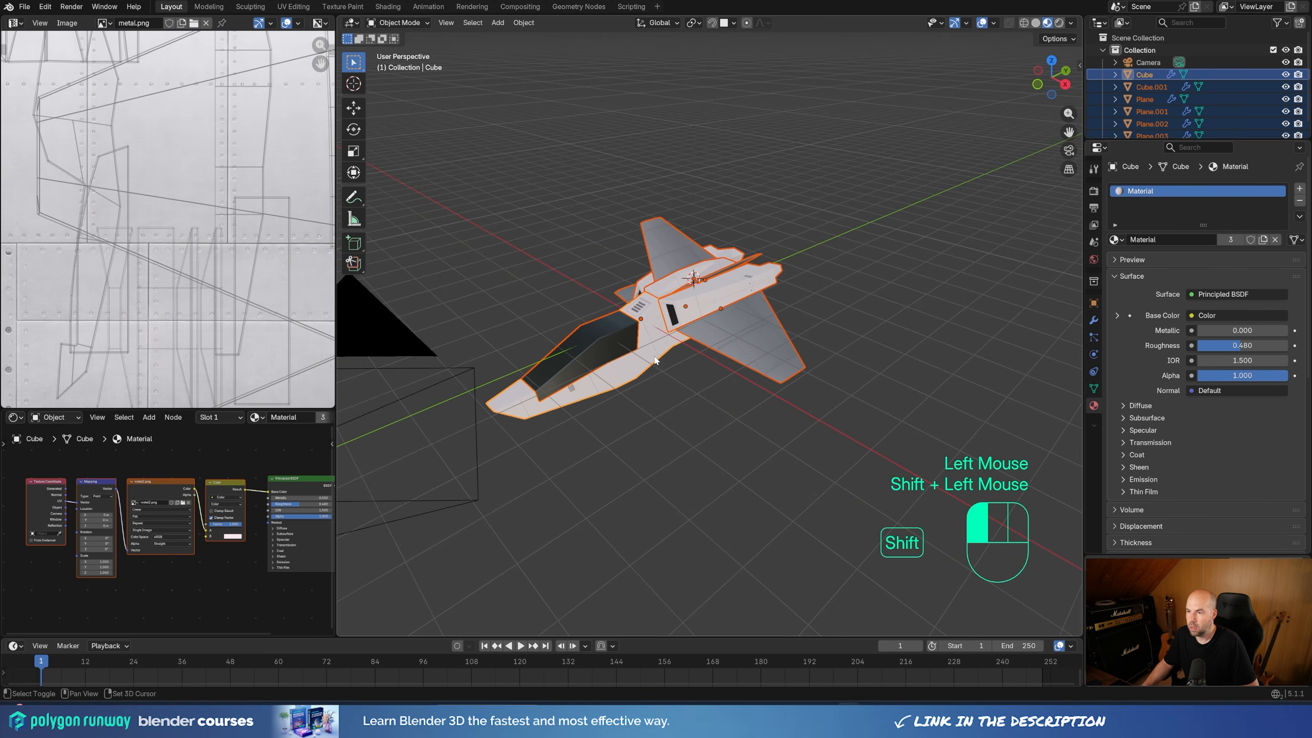
pyautogui.keyDown('shift'); pyautogui.click(652, 360); pyautogui.keyUp('shift')
pyautogui.scroll(1, 646, 360)
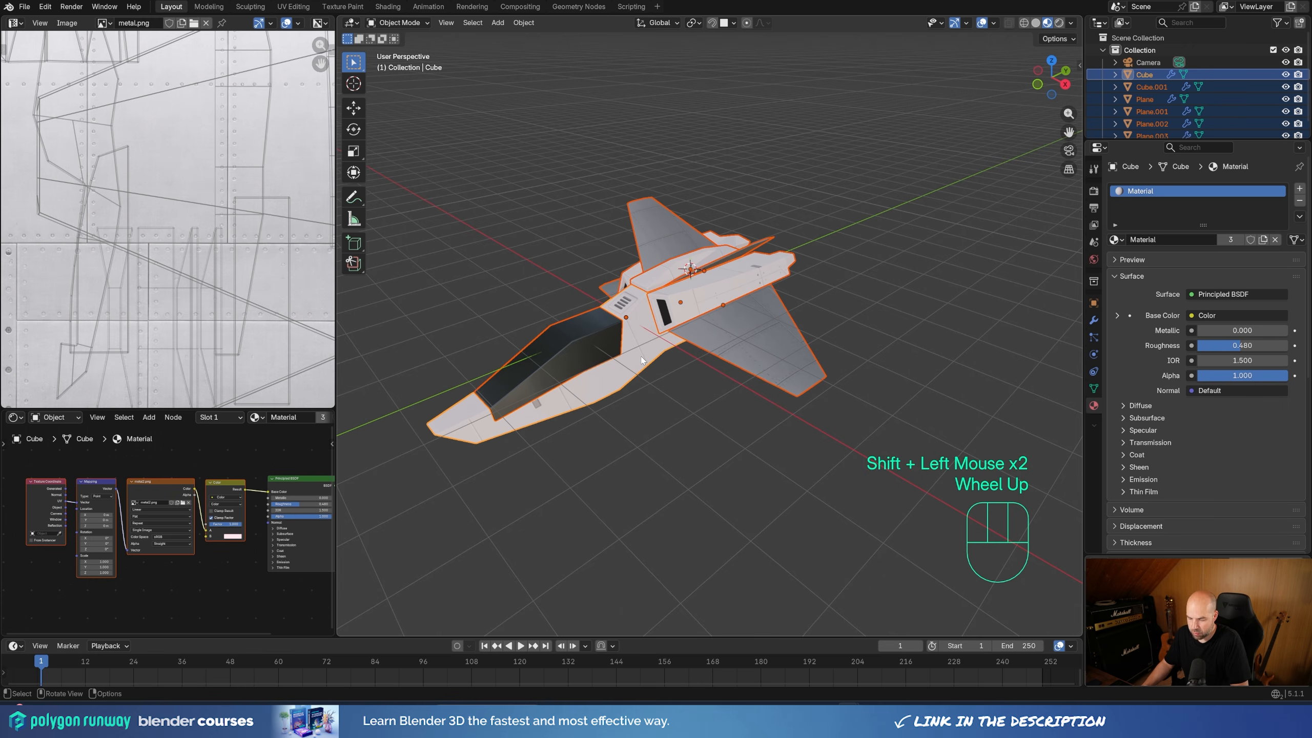
pyautogui.hotkey('ctrl', 'p')
pyautogui.click(630, 358)
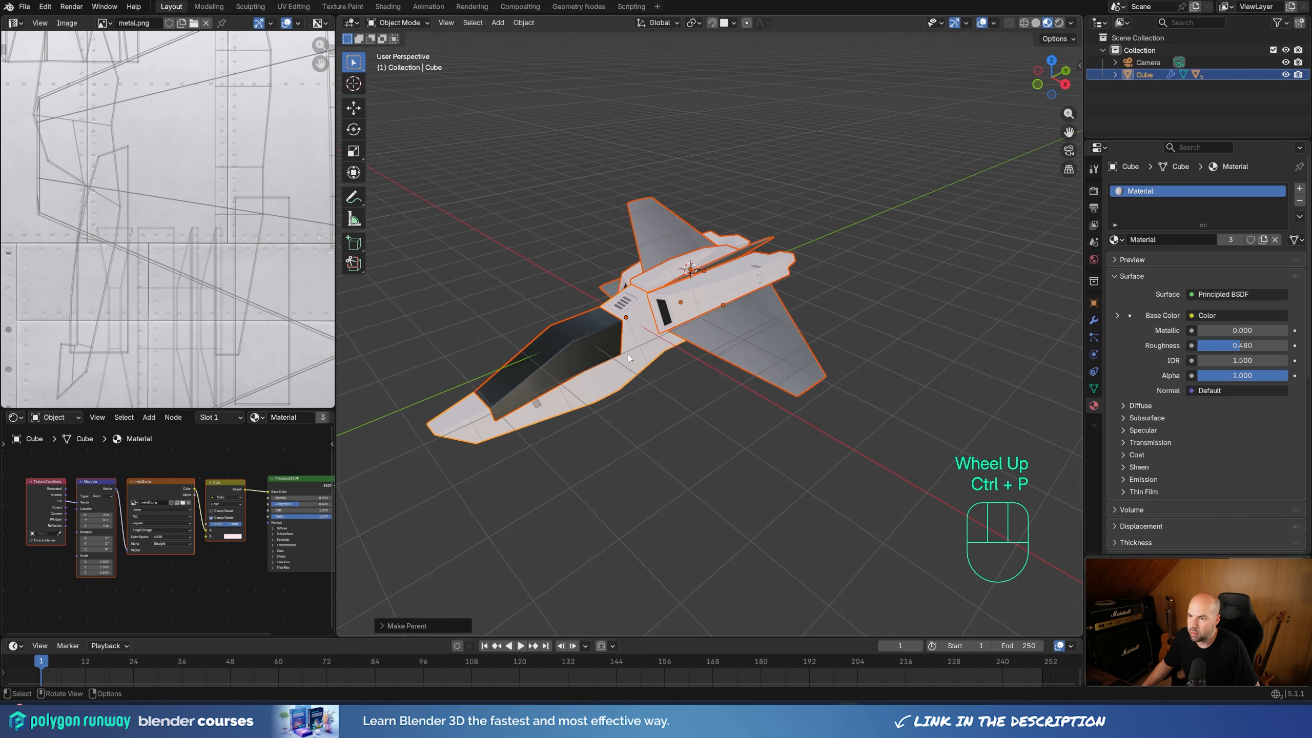
pyautogui.click(628, 377)
pyautogui.scroll(-2, 628, 378)
pyautogui.press('g')
pyautogui.press('Escape')
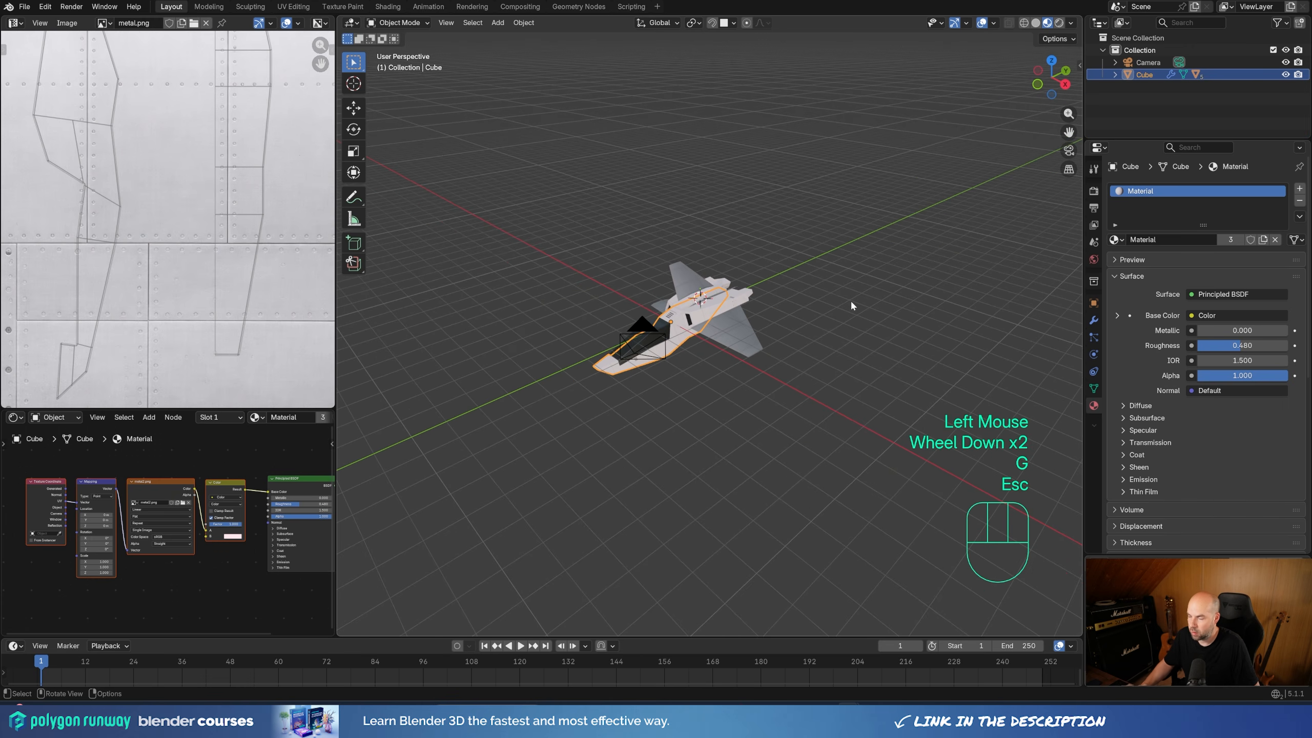
# Look through the camera and move it back about 3.31 m along its local Z axis to frame the whole jet
pyautogui.press('KP_0')
pyautogui.click(796, 221)
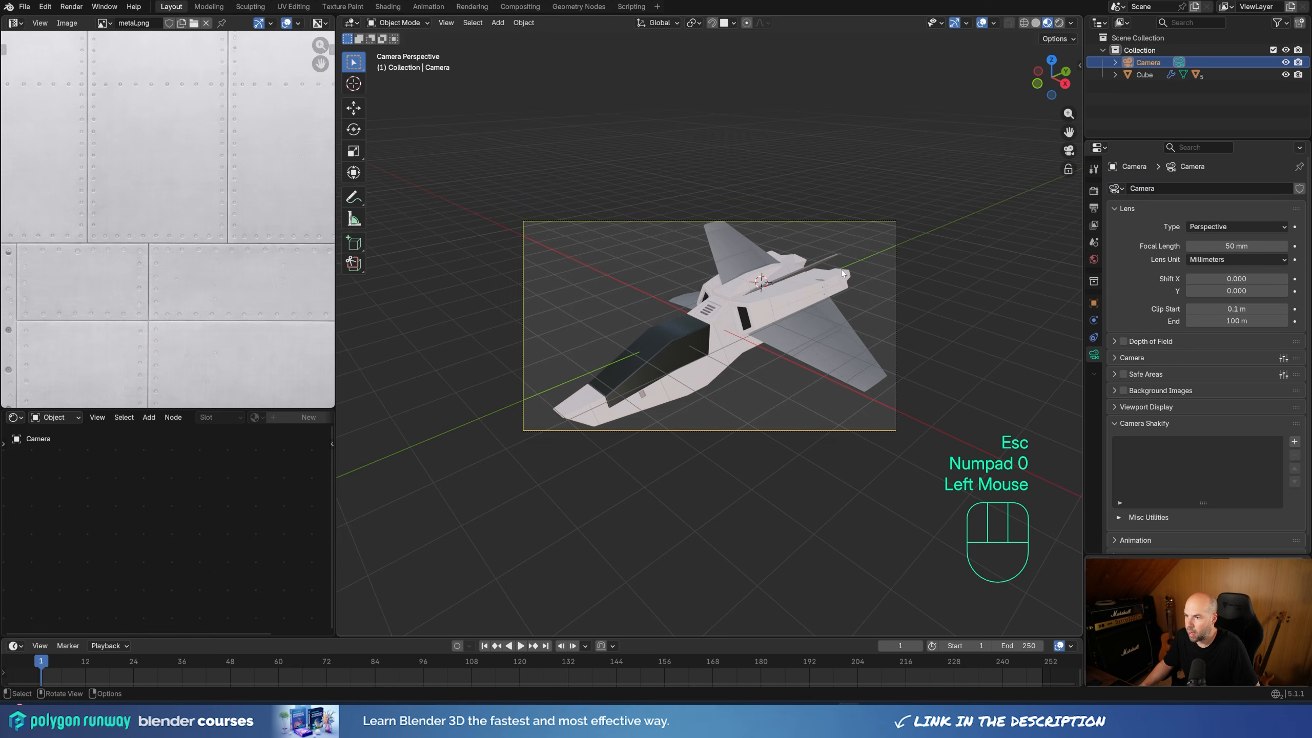
pyautogui.press('g')
pyautogui.press('z')
pyautogui.press('z')
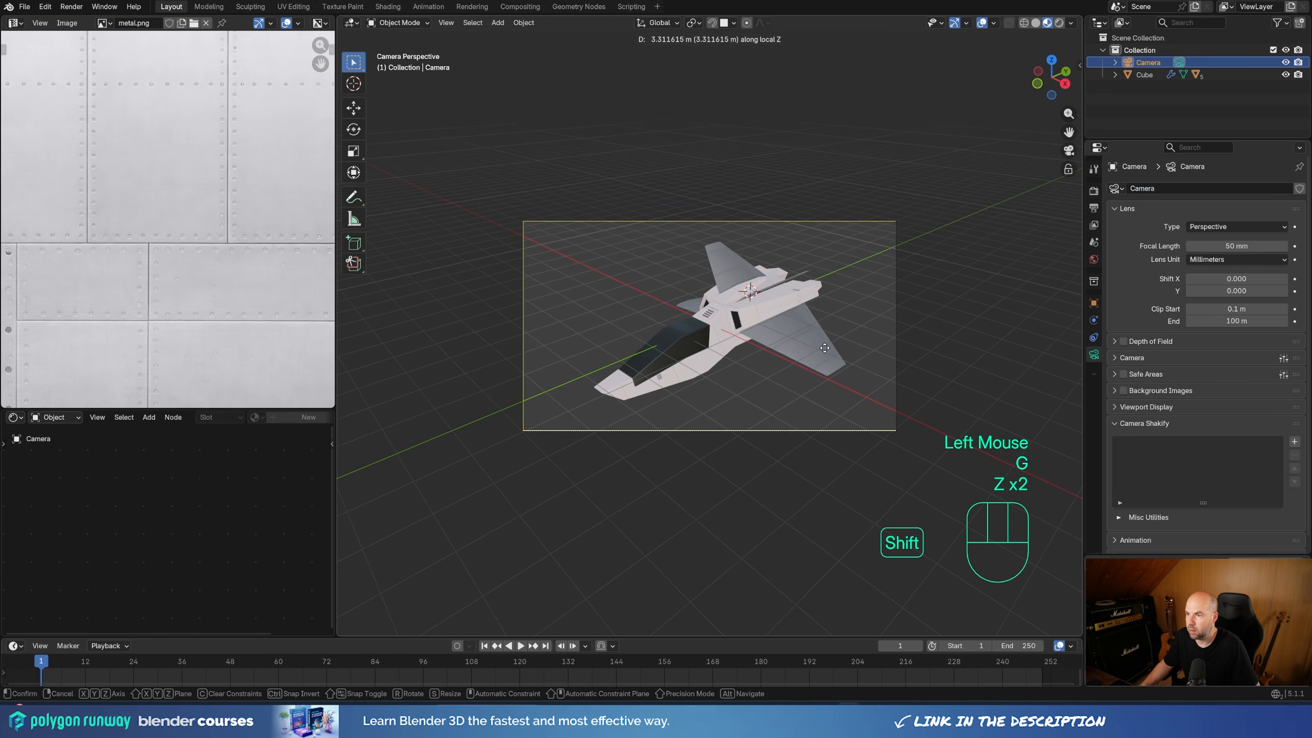
pyautogui.keyDown('shift'); pyautogui.click(825, 348); pyautogui.keyUp('shift')
pyautogui.keyDown('shift'); pyautogui.moveTo(851, 351); pyautogui.dragTo(744, 364, button='middle'); pyautogui.keyUp('shift')
pyautogui.scroll(2, 734, 351)
pyautogui.keyDown('shift'); pyautogui.scroll(-1, 744, 365); pyautogui.keyUp('shift')
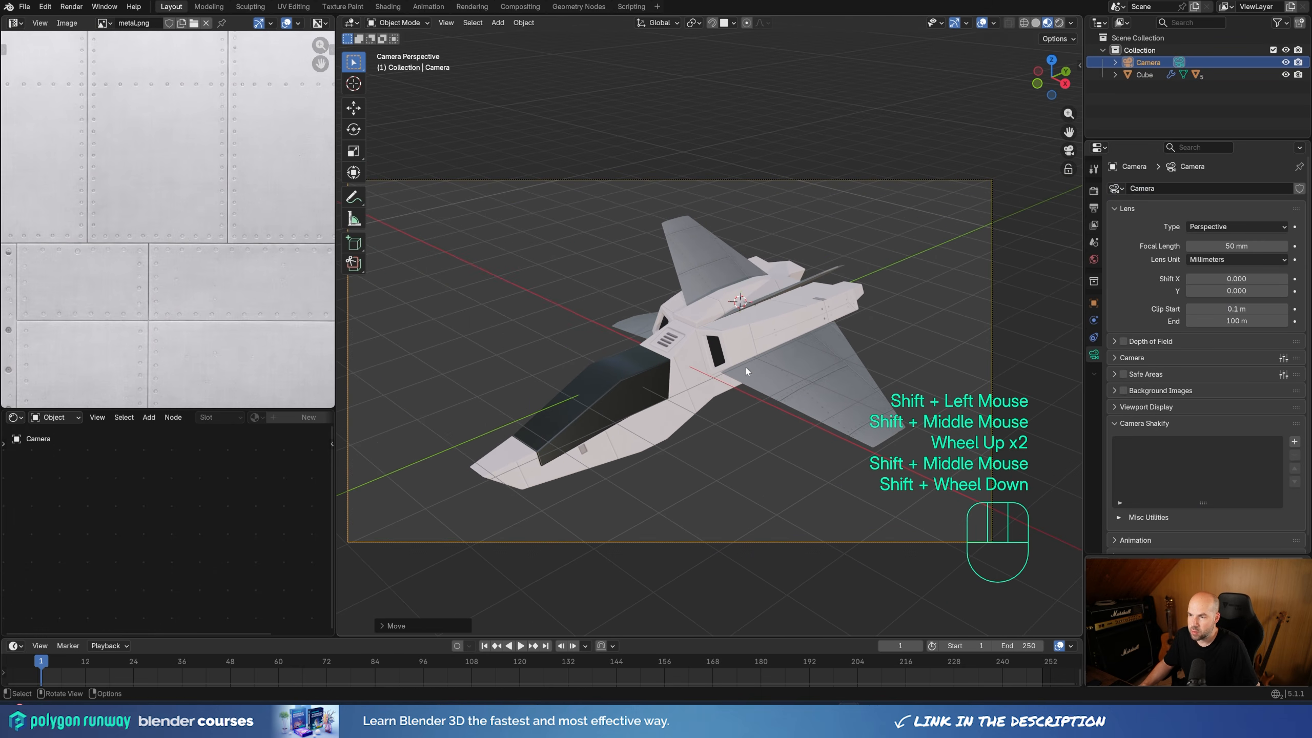